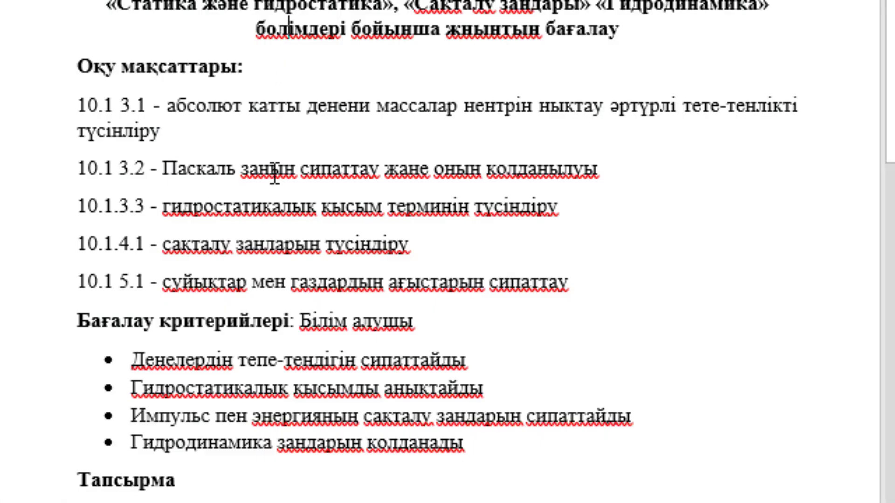
Scroll through the document to read question a) and the start of question b)
{"action": "scroll", "coordinate": [275, 190], "scroll_direction": "down", "scroll_amount": 2}
{"action": "scroll", "coordinate": [279, 192], "scroll_direction": "down", "scroll_amount": 3}
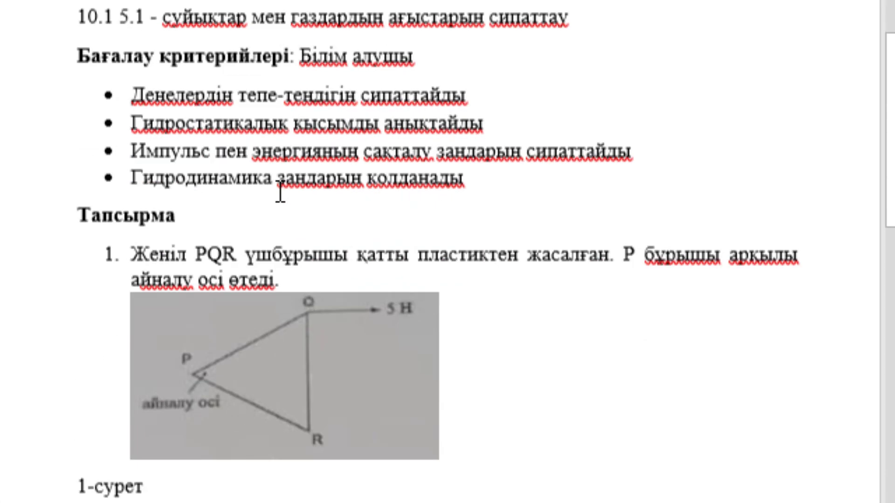
{"action": "scroll", "coordinate": [280, 194], "scroll_direction": "down", "scroll_amount": 4}
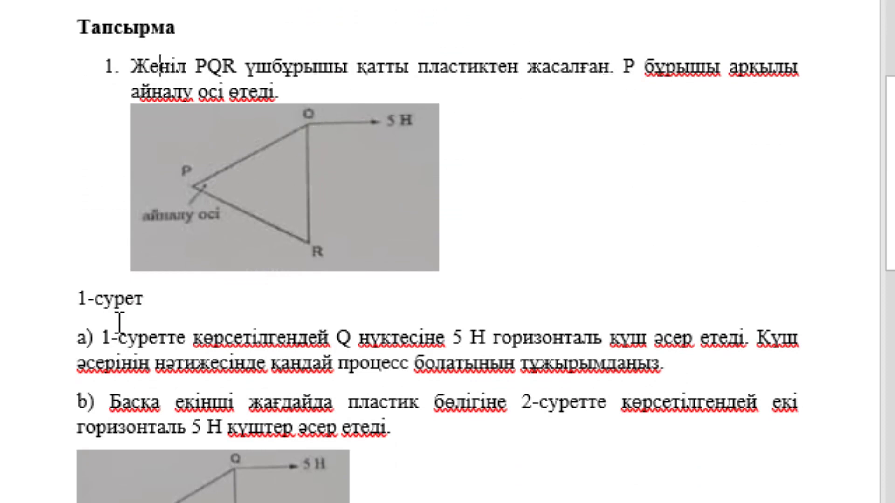
{"action": "mouse_move", "coordinate": [134, 336]}
{"action": "left_mouse_down"}
{"action": "mouse_move", "coordinate": [459, 351]}
{"action": "mouse_move", "coordinate": [605, 343]}
{"action": "left_mouse_up"}
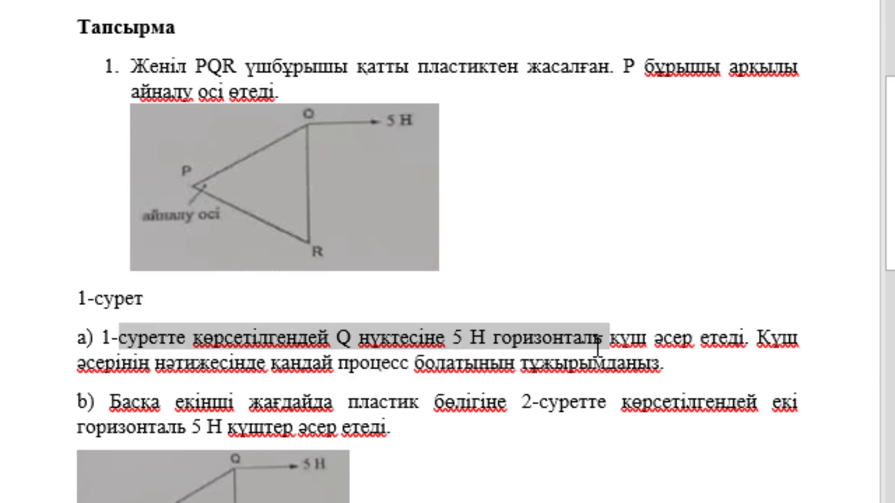
{"action": "mouse_move", "coordinate": [110, 401]}
{"action": "left_mouse_down"}
{"action": "mouse_move", "coordinate": [258, 389]}
{"action": "mouse_move", "coordinate": [250, 415]}
{"action": "left_mouse_up"}
{"action": "left_click", "coordinate": [252, 416]}
{"action": "scroll", "coordinate": [256, 414], "scroll_direction": "down", "scroll_amount": 1}
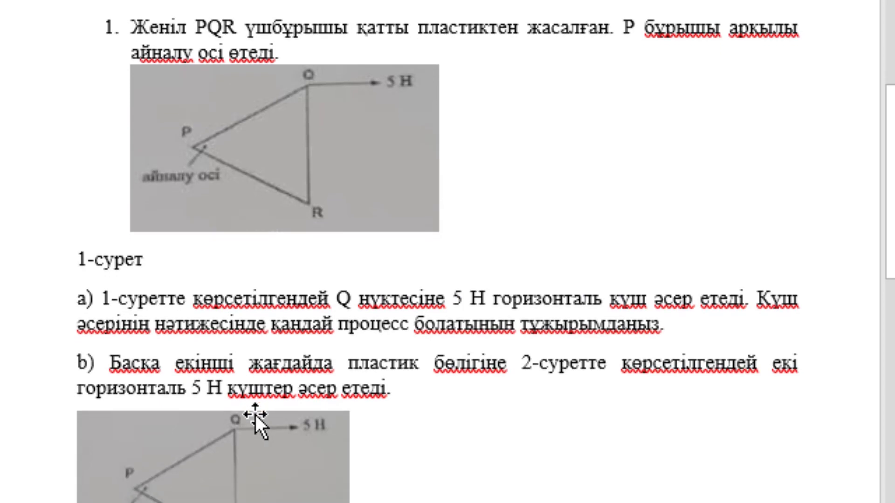
{"action": "scroll", "coordinate": [256, 414], "scroll_direction": "down", "scroll_amount": 1}
{"action": "scroll", "coordinate": [256, 414], "scroll_direction": "down", "scroll_amount": 1}
{"action": "scroll", "coordinate": [256, 415], "scroll_direction": "down", "scroll_amount": 1}
{"action": "scroll", "coordinate": [255, 415], "scroll_direction": "down", "scroll_amount": 2}
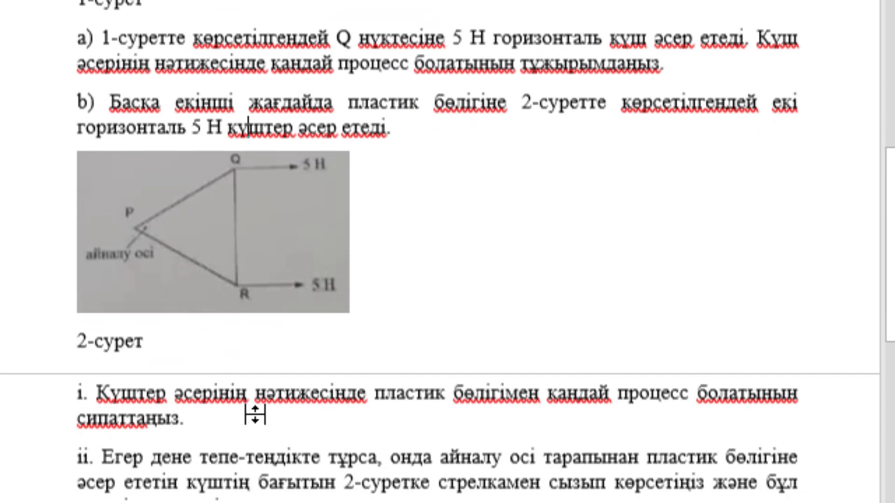
{"action": "scroll", "coordinate": [256, 415], "scroll_direction": "up", "scroll_amount": 2}
{"action": "scroll", "coordinate": [259, 410], "scroll_direction": "up", "scroll_amount": 1}
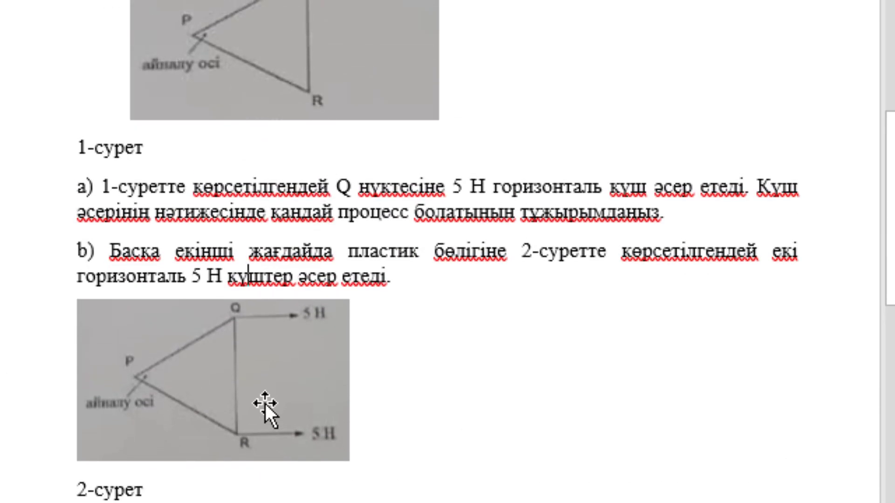
{"action": "scroll", "coordinate": [264, 405], "scroll_direction": "up", "scroll_amount": 4}
{"action": "scroll", "coordinate": [577, 461], "scroll_direction": "down", "scroll_amount": 1}
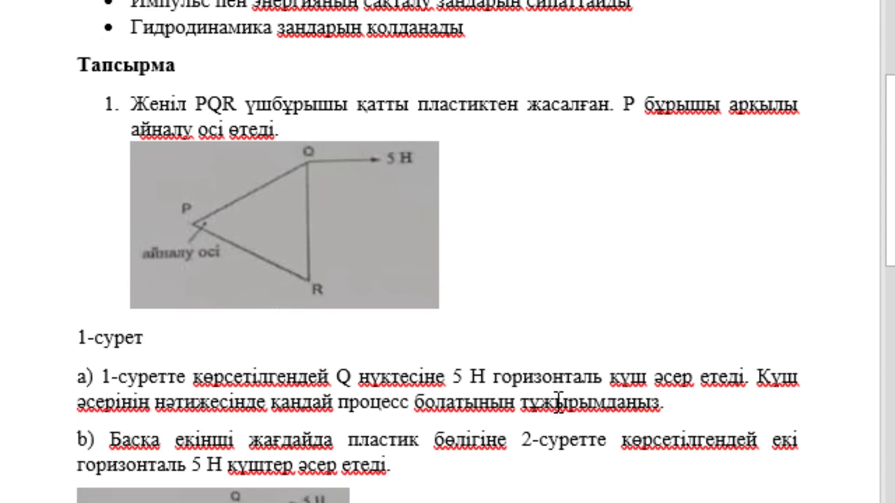
Below question a), begin a plain-text answer: 'PQR үшбұрышының Q нүктесіне 5H көлденең күш әсер еткенде...'
{"action": "left_click", "coordinate": [693, 408]}
{"action": "key", "text": "Return"}
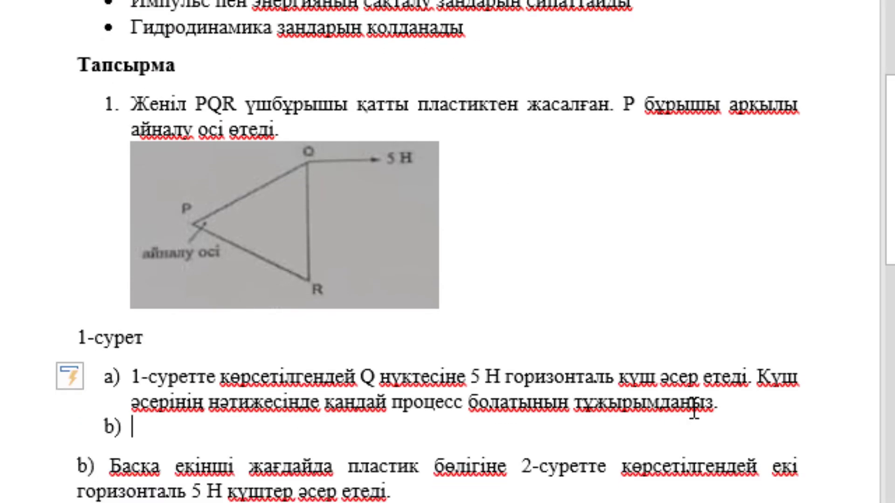
{"action": "key", "text": "ctrl+z"}
{"action": "key", "text": "BackSpace"}
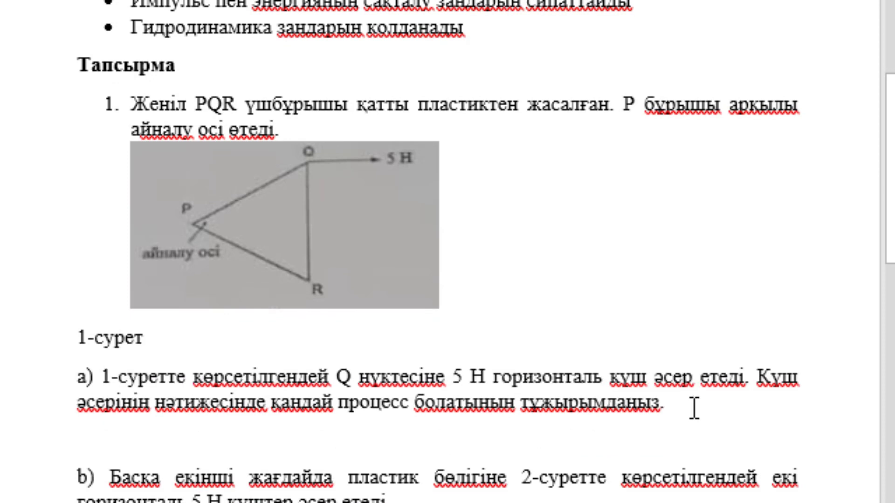
{"action": "type", "text": "P"}
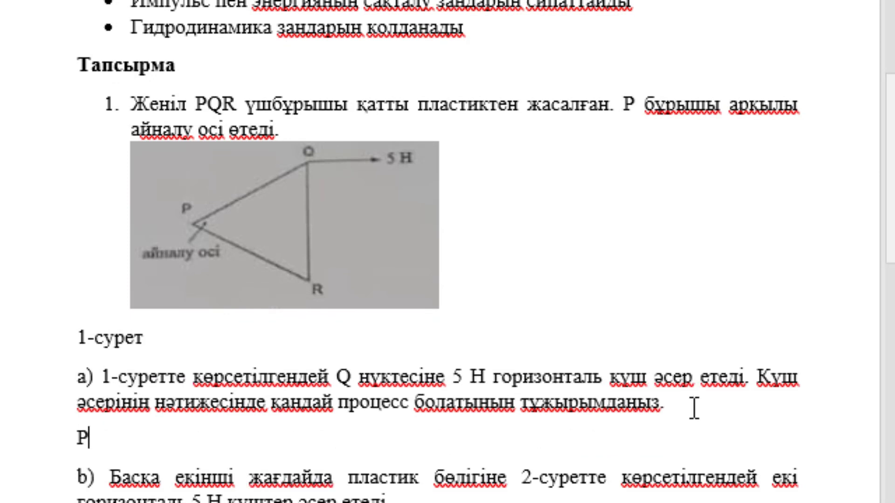
{"action": "type", "text": "QR"}
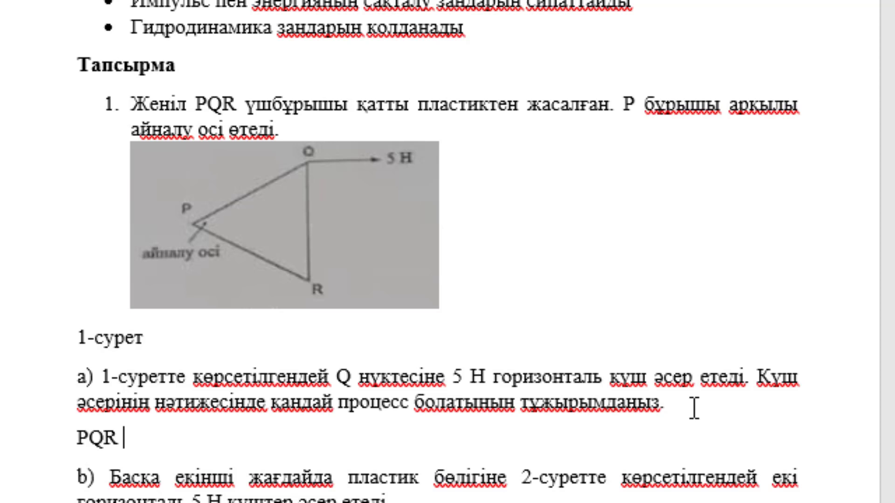
{"action": "type", "text": " ү"}
{"action": "type", "text": "шбұр"}
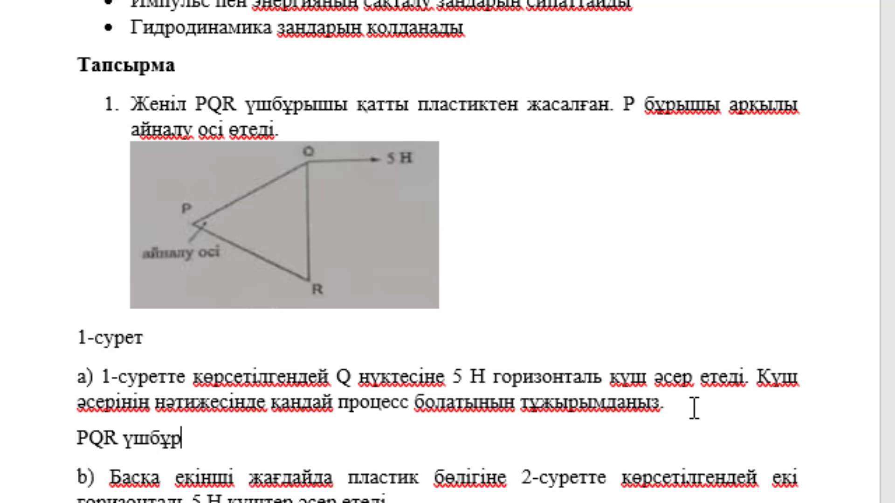
{"action": "type", "text": "ышының"}
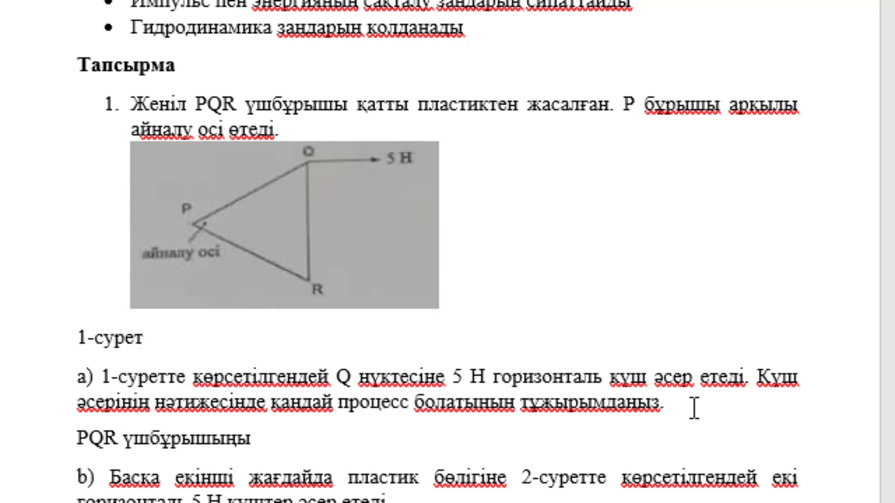
{"action": "key", "text": "BackSpace"}
{"action": "key", "text": "BackSpace"}
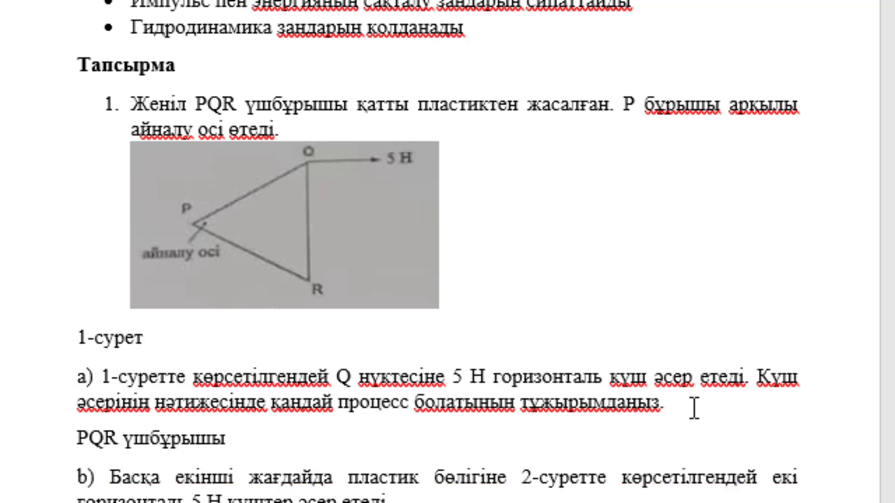
{"action": "type", "text": "ның "}
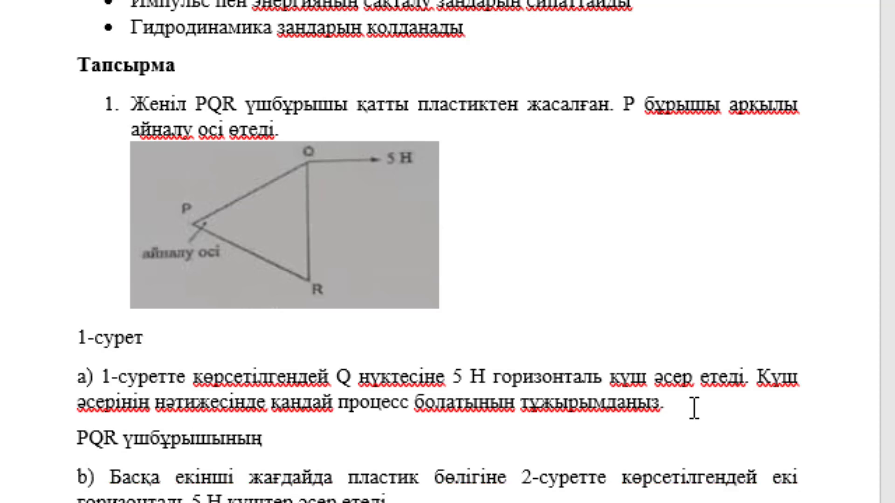
{"action": "type", "text": "Q "}
{"action": "type", "text": "нү"}
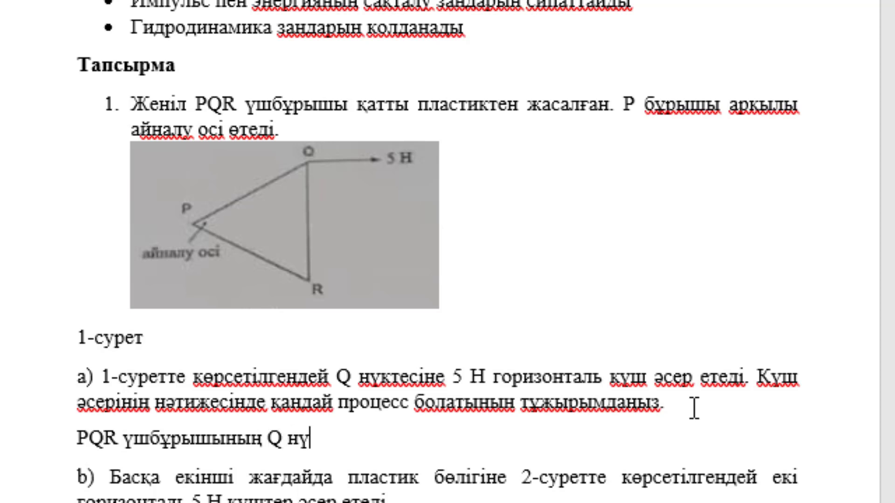
{"action": "type", "text": "ктесіне "}
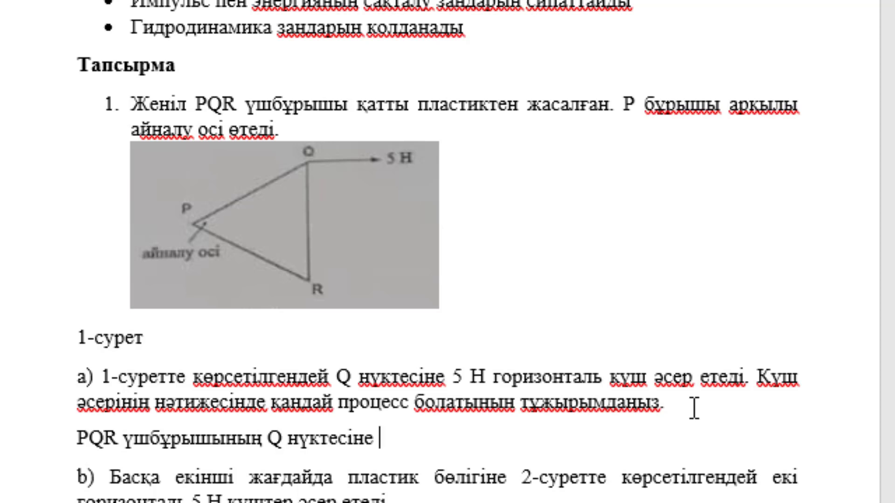
{"action": "type", "text": "5"}
{"action": "type", "text": "H к"}
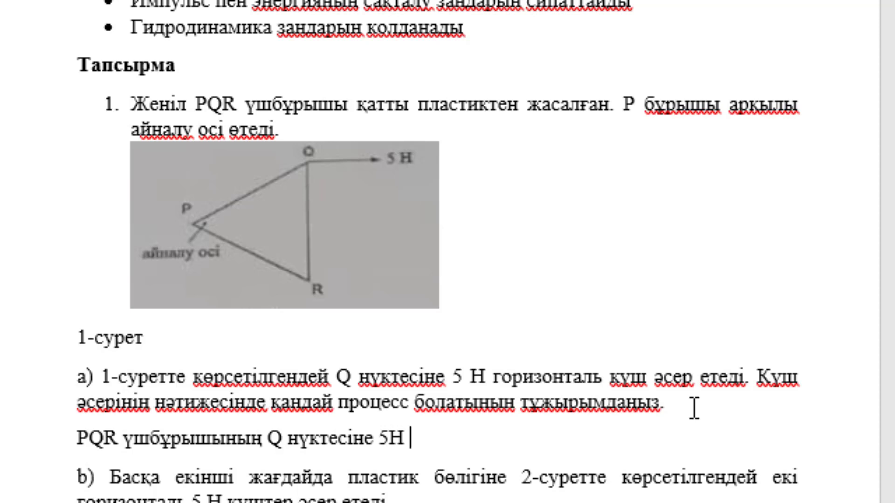
{"action": "type", "text": "өл"}
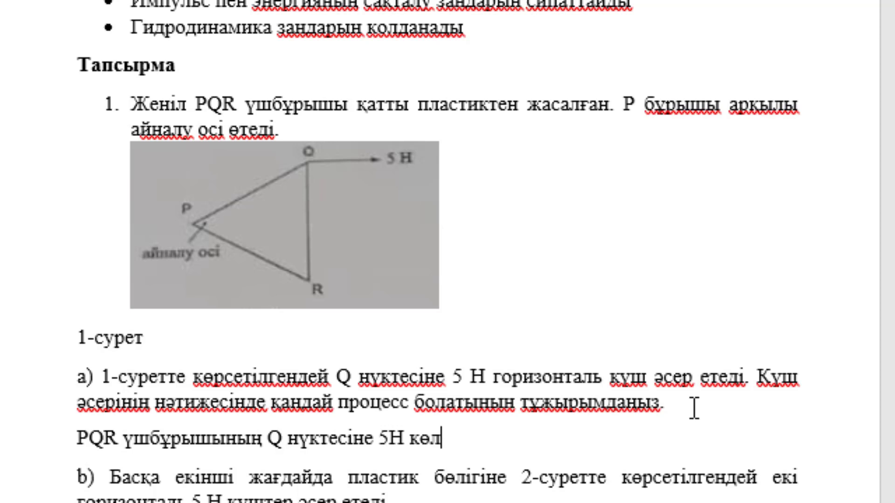
{"action": "type", "text": "денең "}
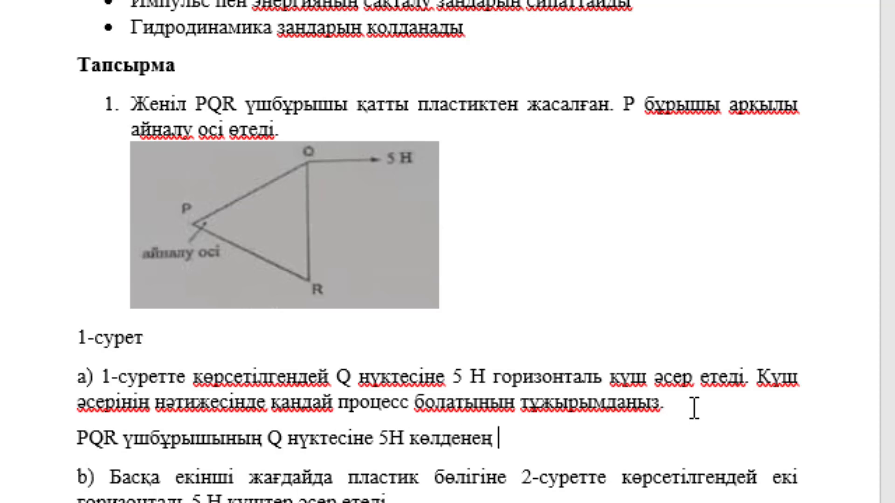
{"action": "type", "text": "күш "}
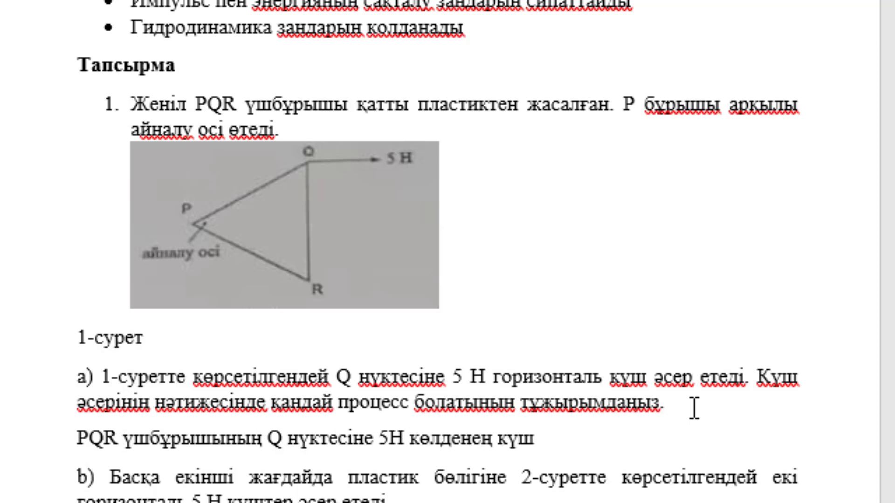
{"action": "type", "text": "әсер еткенд"}
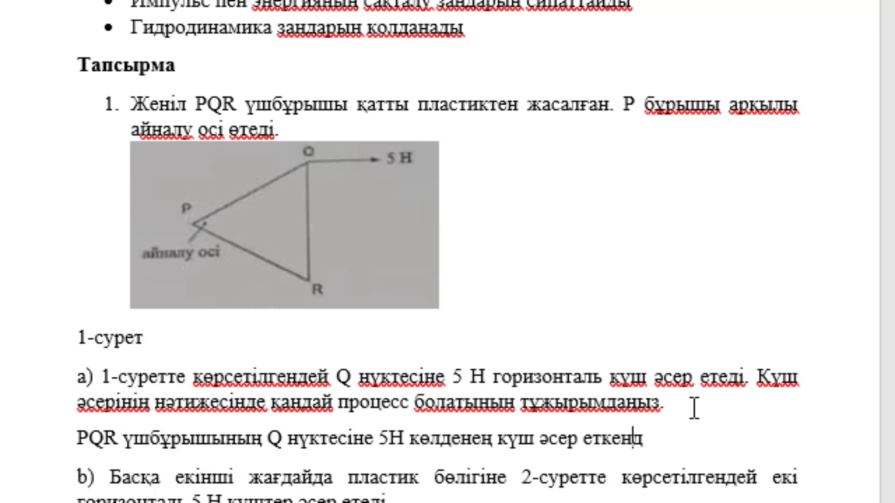
{"action": "type", "text": "е, а"}
{"action": "type", "text": "йналу "}
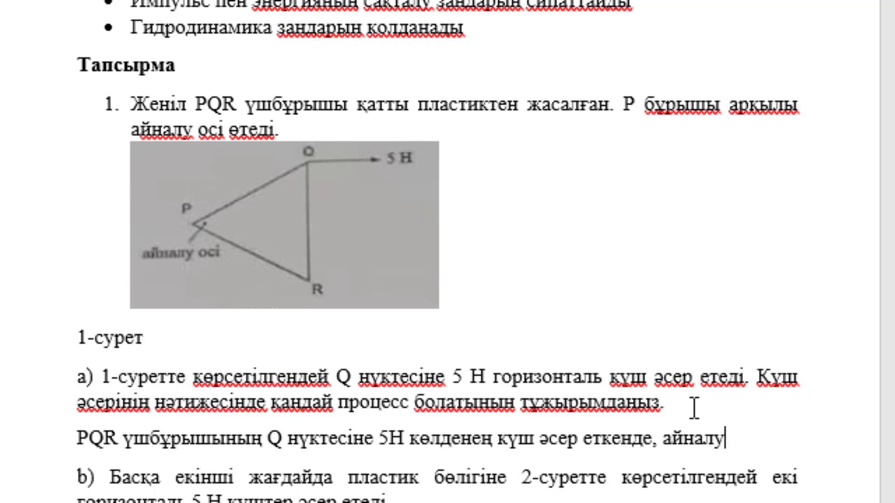
{"action": "type", "text": "осі "}
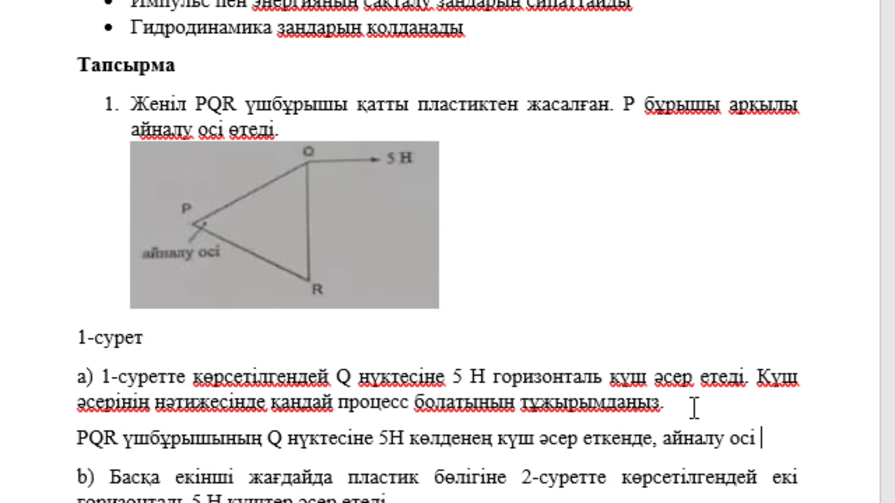
{"action": "type", "text": "P "}
{"action": "type", "text": "б9рыш"}
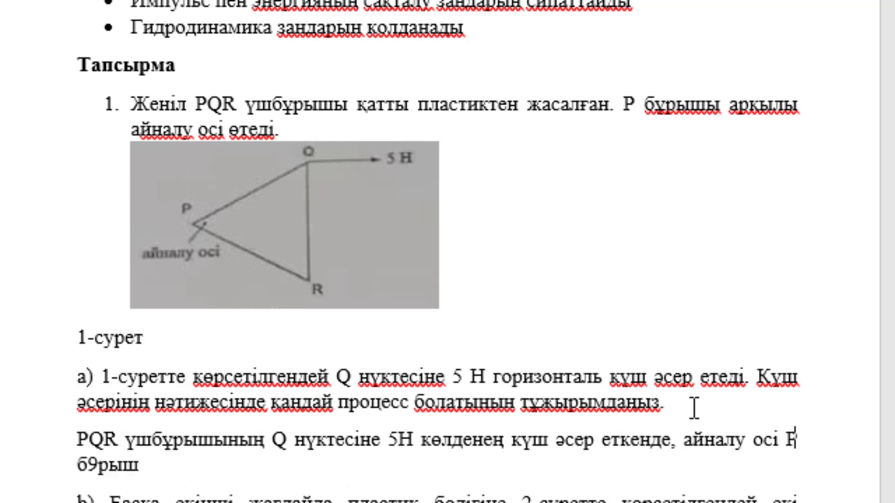
{"action": "type", "text": "ы"}
Continue the answer: the rotation axis passes through P, so triangle PQR undergoes rotational motion
{"action": "key", "text": "BackSpace"}
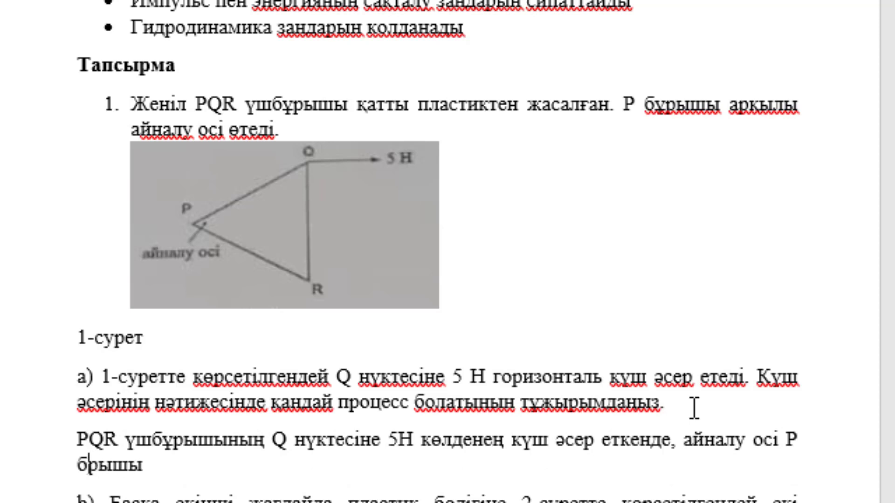
{"action": "type", "text": "ұрышы "}
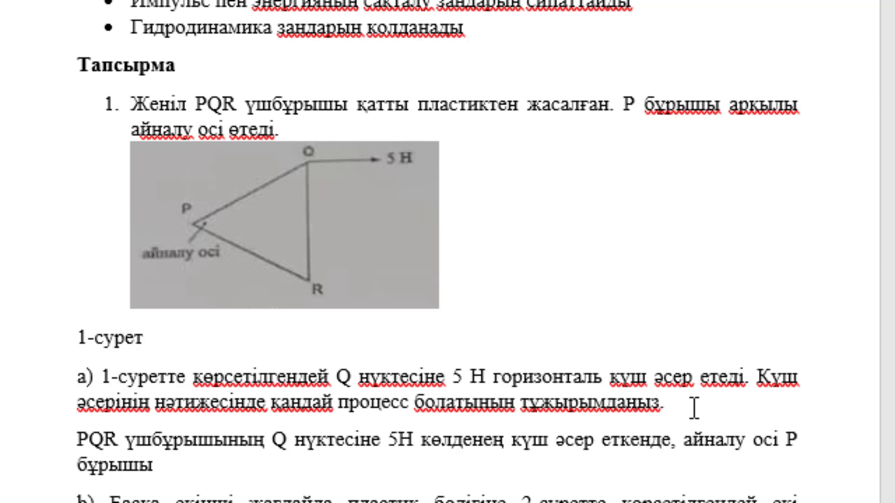
{"action": "type", "text": "арқ"}
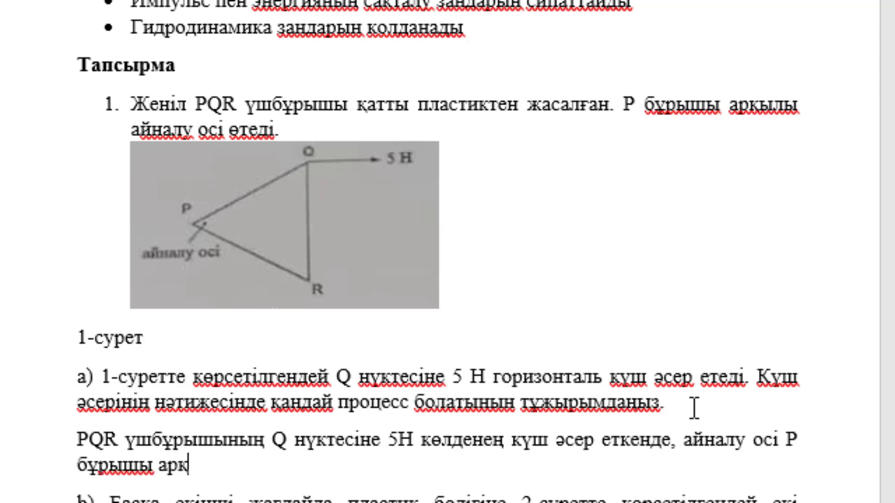
{"action": "type", "text": "ылы ө"}
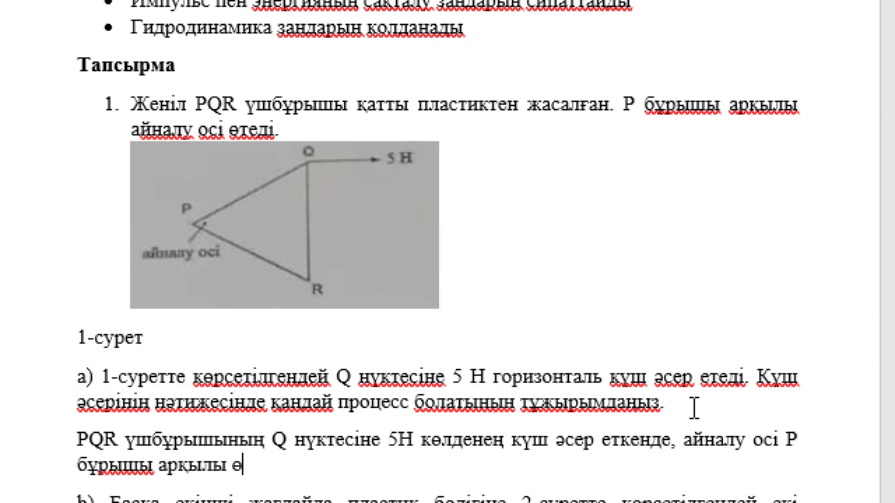
{"action": "type", "text": "тете"}
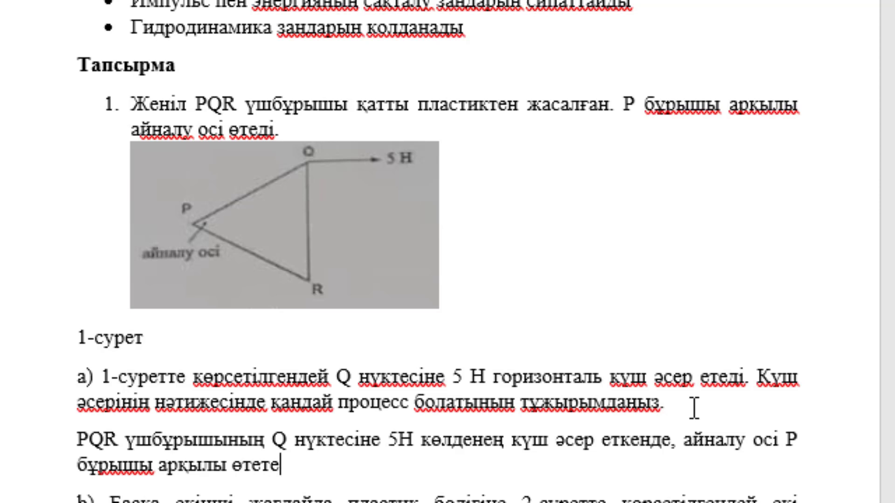
{"action": "key", "text": "BackSpace"}
{"action": "type", "text": "ін"}
{"action": "type", "text": "іне су"}
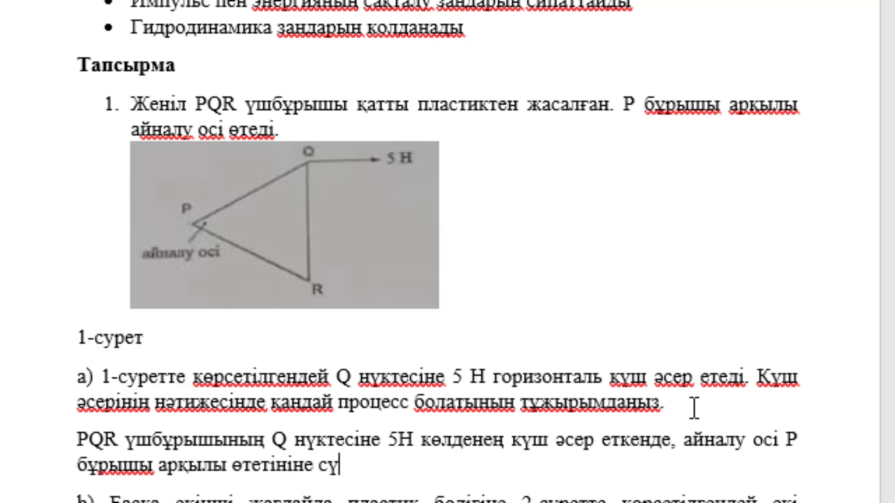
{"action": "type", "text": "йене"}
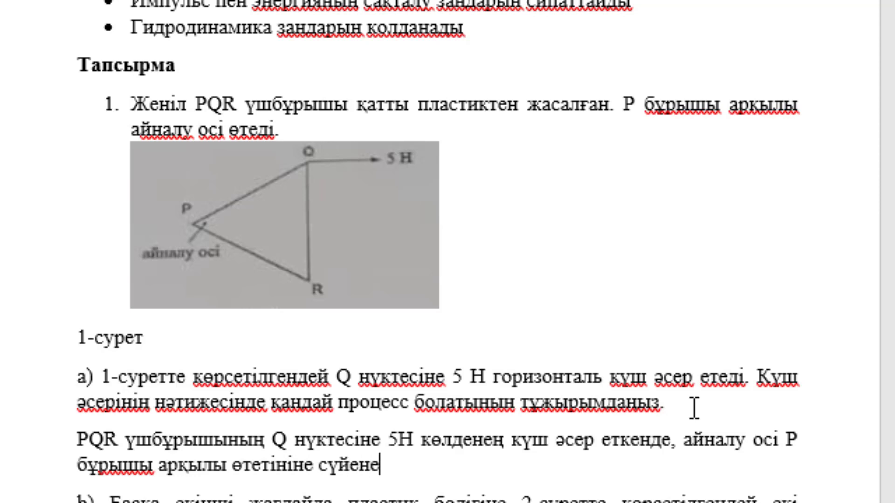
{"action": "type", "text": " отырып,"}
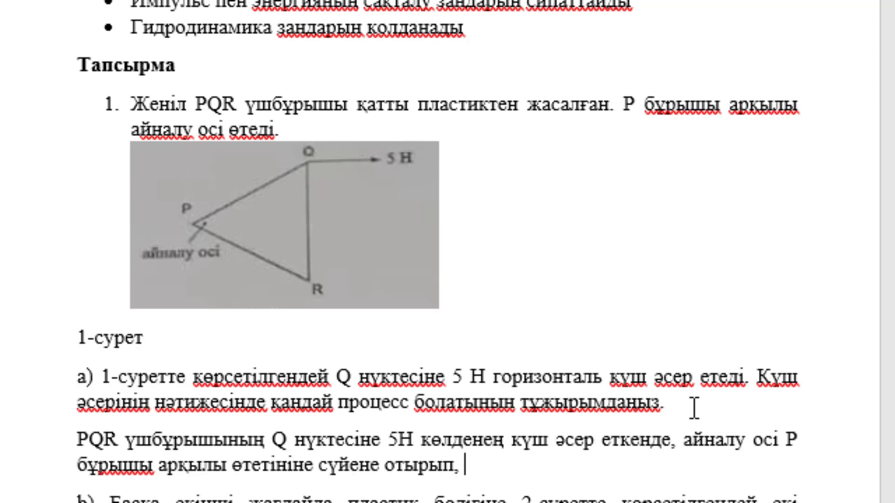
{"action": "type", "text": "PQ"}
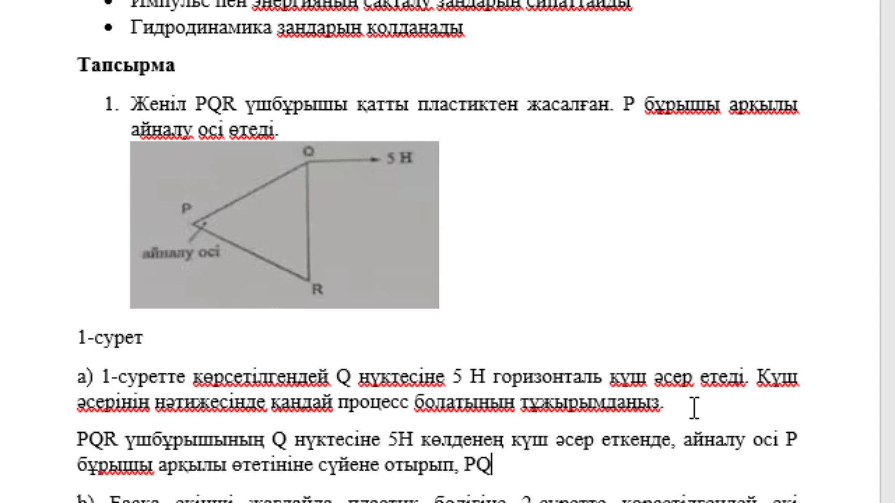
{"action": "type", "text": "R"}
{"action": "type", "text": "үшь"}
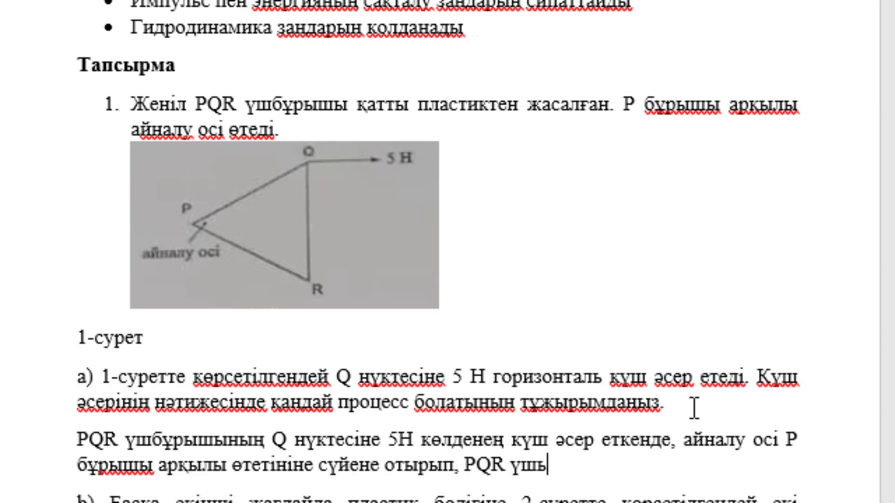
{"action": "key", "text": "BackSpace"}
{"action": "type", "text": "бұр"}
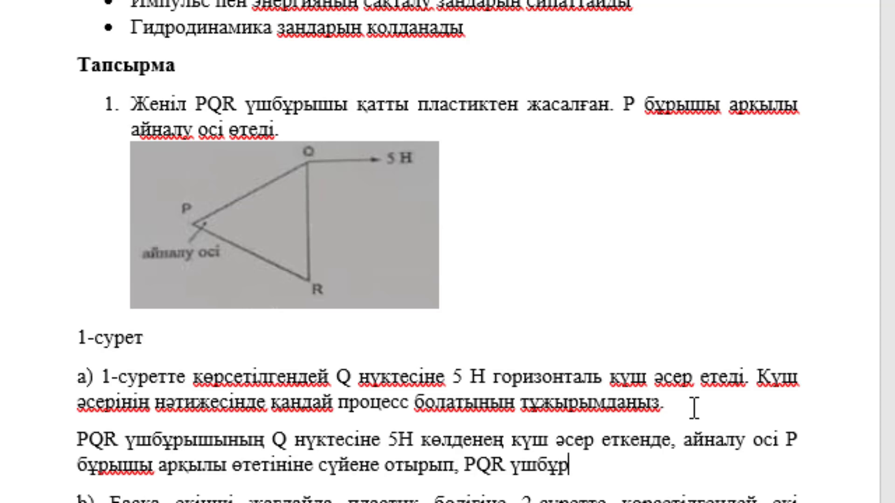
{"action": "type", "text": "ышының"}
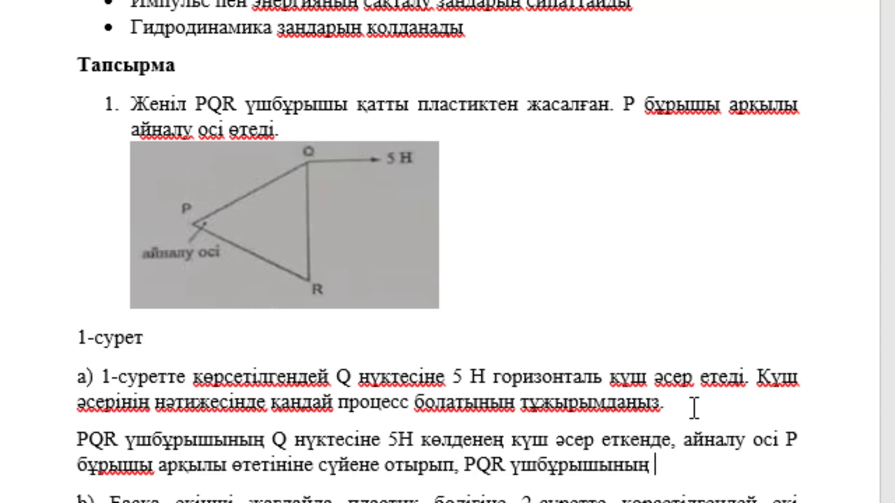
{"action": "type", "text": " айна"}
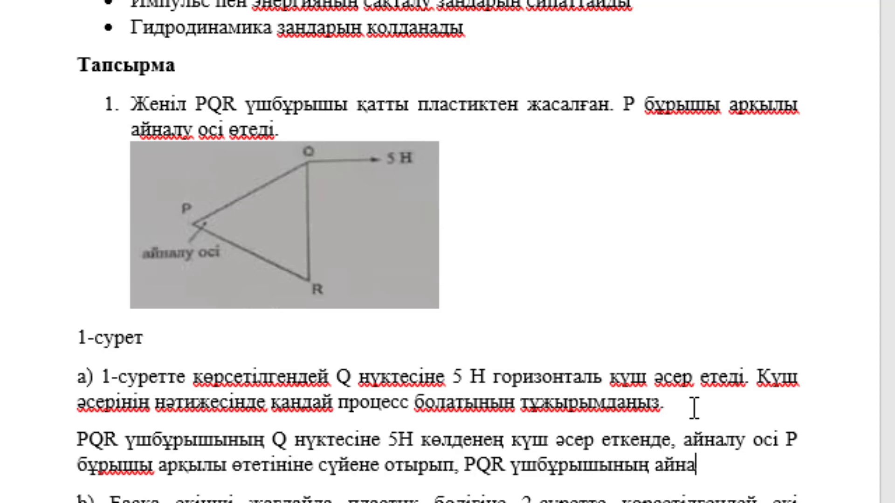
{"action": "type", "text": "лмалы"}
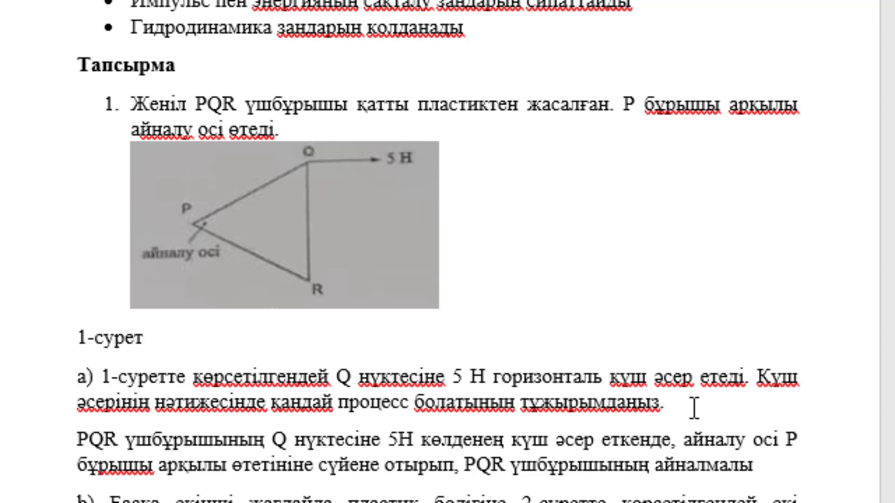
{"action": "type", "text": " к"}
{"action": "type", "text": "зға"}
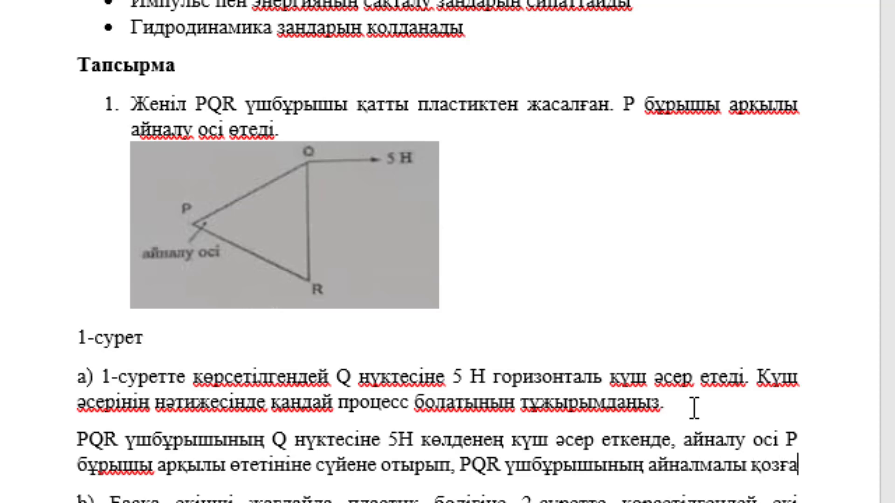
{"action": "type", "text": "лысы пайда"}
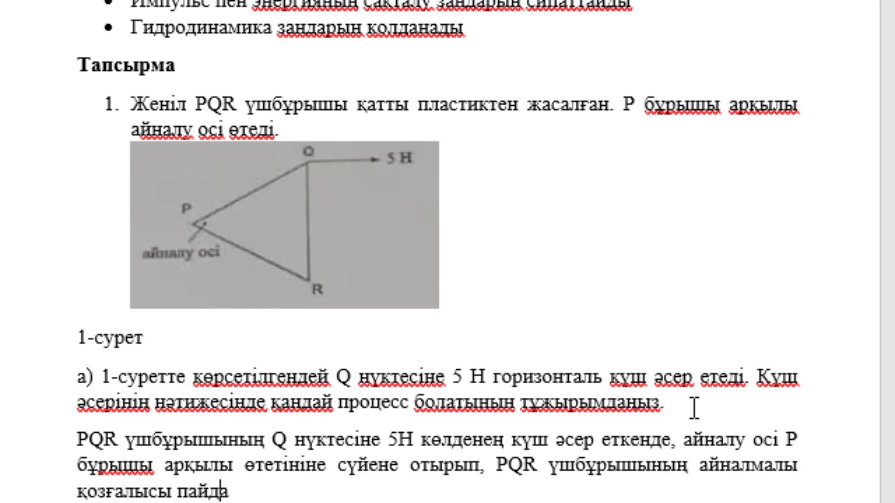
{"action": "type", "text": " болады"}
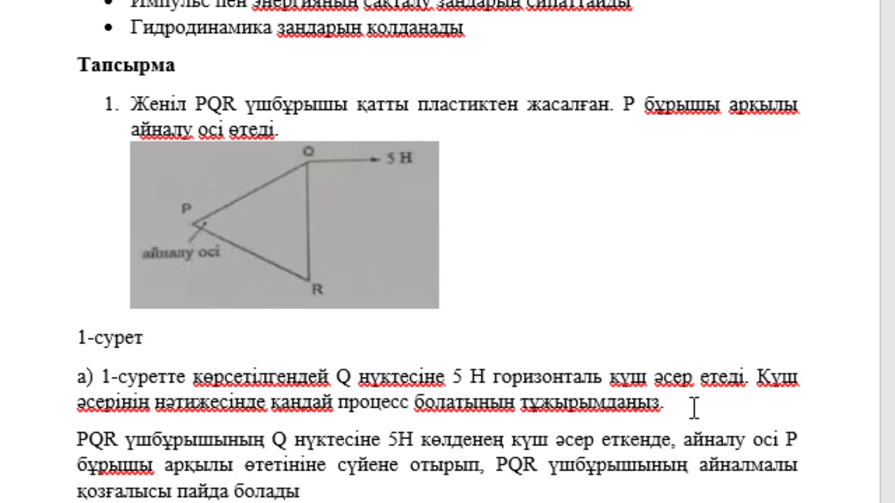
{"action": "type", "text": "."}
{"action": "type", "text": " Q"}
{"action": "type", "text": " нүкте"}
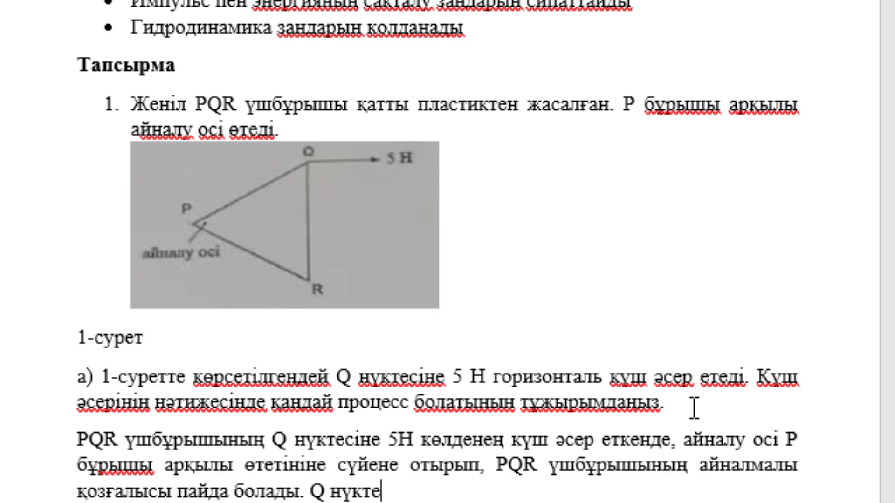
{"action": "type", "text": "сі"}
{"action": "type", "text": " P"}
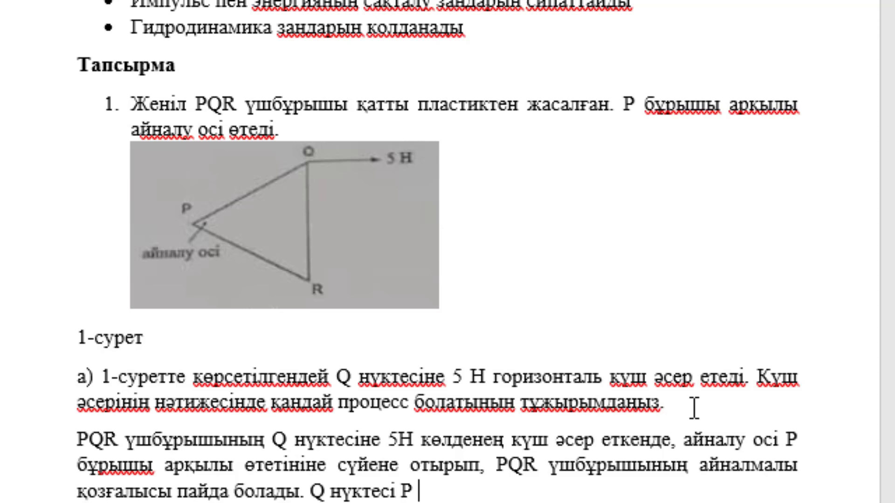
{"action": "type", "text": " нүк"}
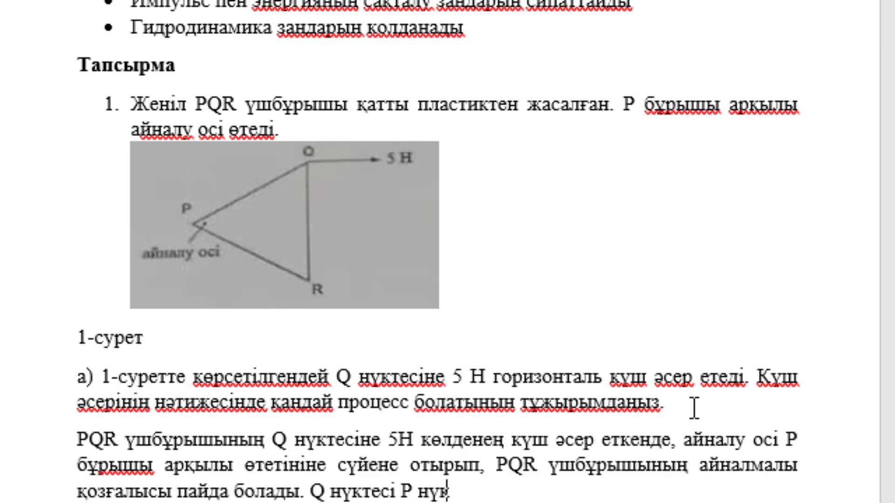
{"action": "type", "text": "тесіне"}
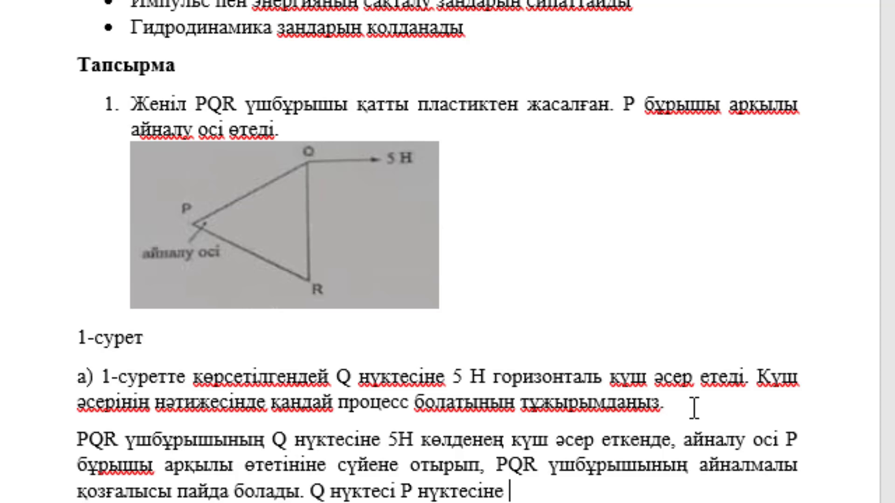
{"action": "type", "text": "қатысты"}
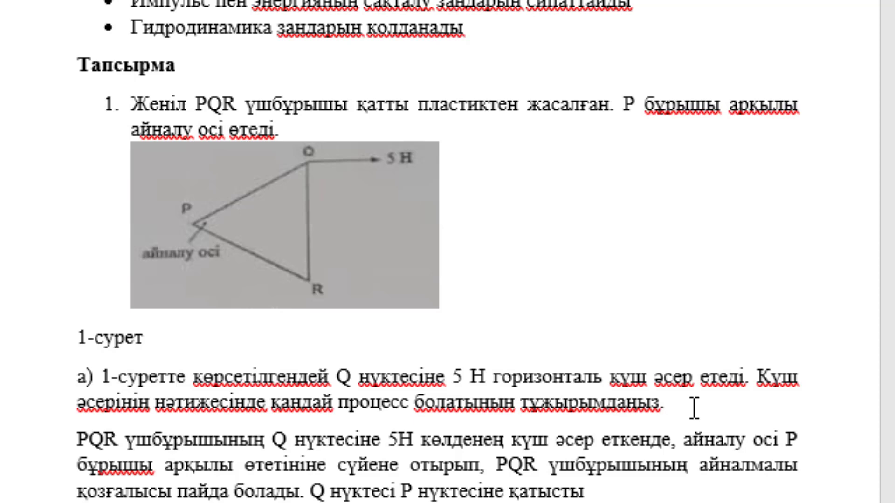
Add that the force acts as '(айналмалы қозғалысты тудыратын күш)', ending 'әрекет етеді, яғни үшбұрыш'
{"action": "scroll", "coordinate": [694, 408], "scroll_direction": "down", "scroll_amount": 2}
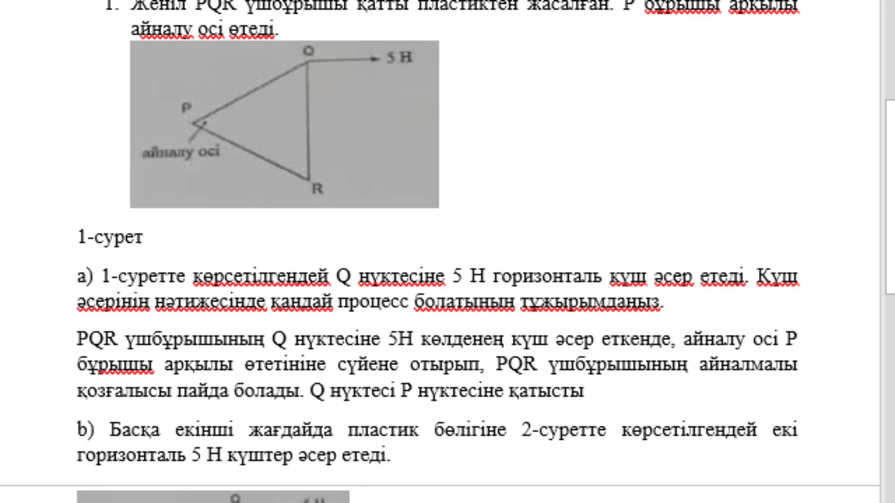
{"action": "type", "text": "уақытын"}
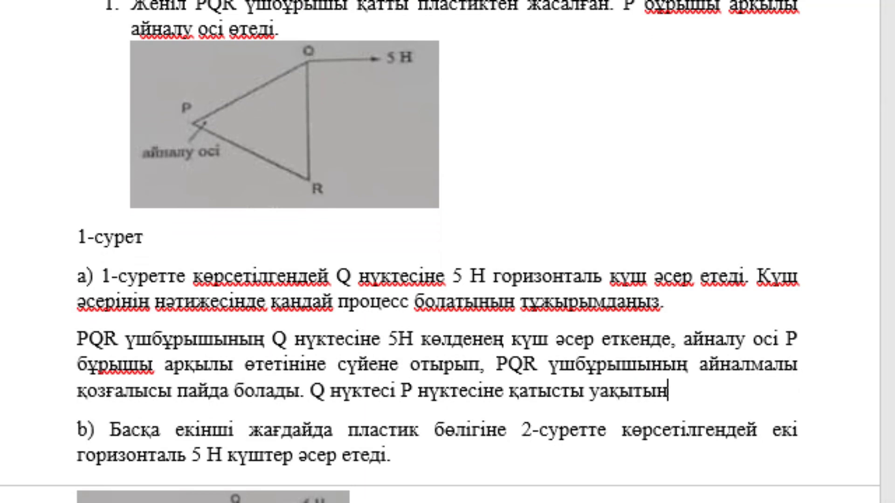
{"action": "type", "text": "да ("}
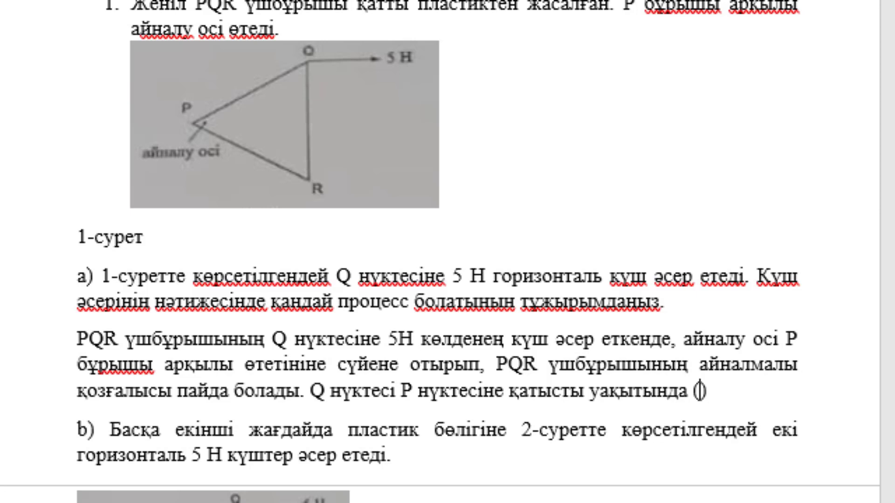
{"action": "type", "text": "йна"}
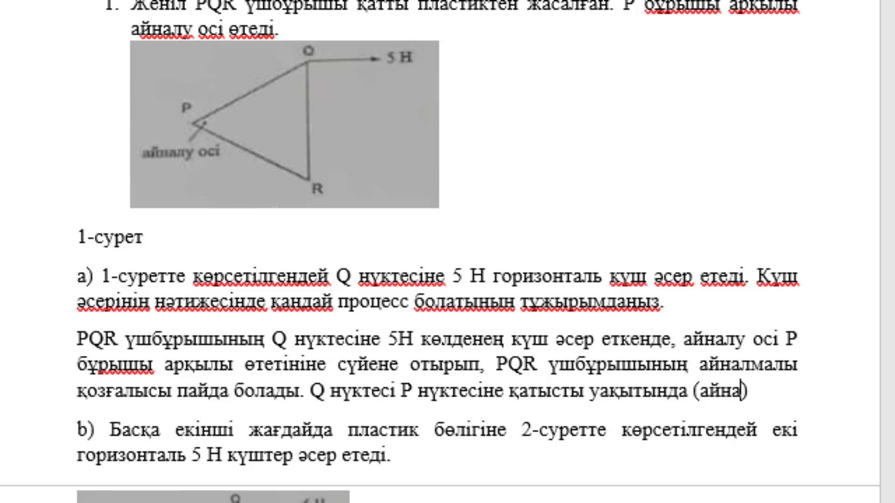
{"action": "type", "text": "лмалы қ"}
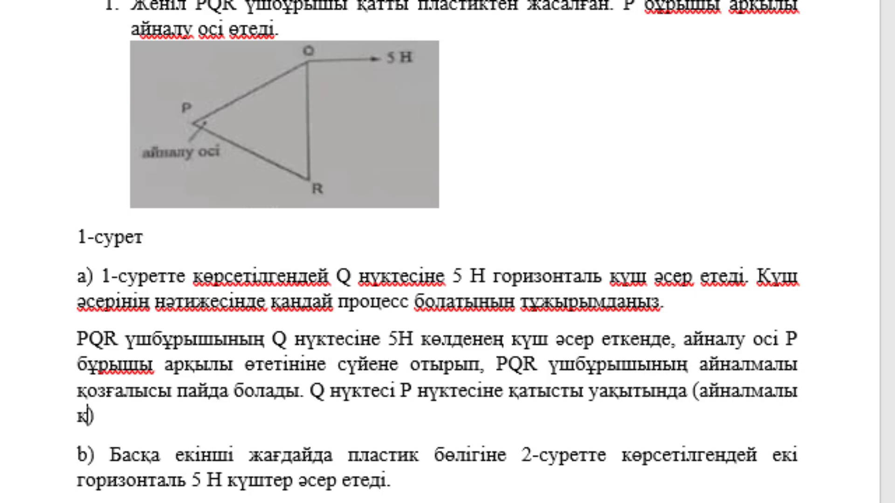
{"action": "type", "text": "оз"}
{"action": "type", "text": "ғалысты т"}
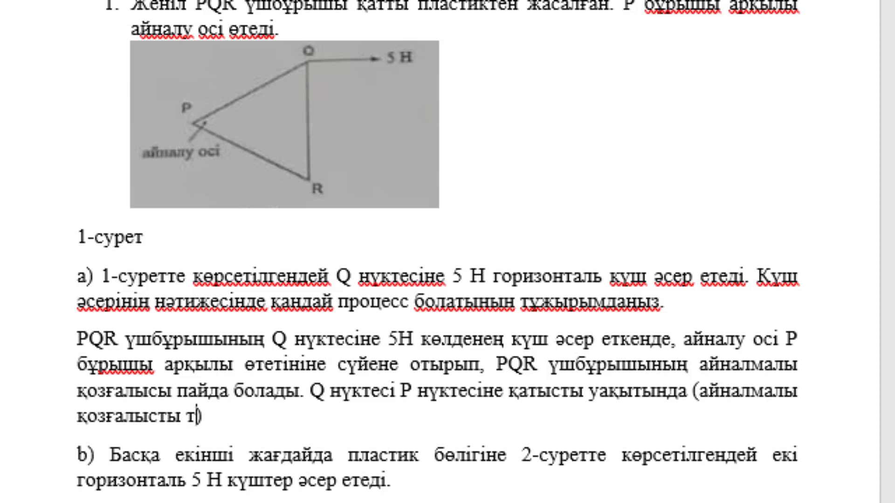
{"action": "type", "text": "удырат"}
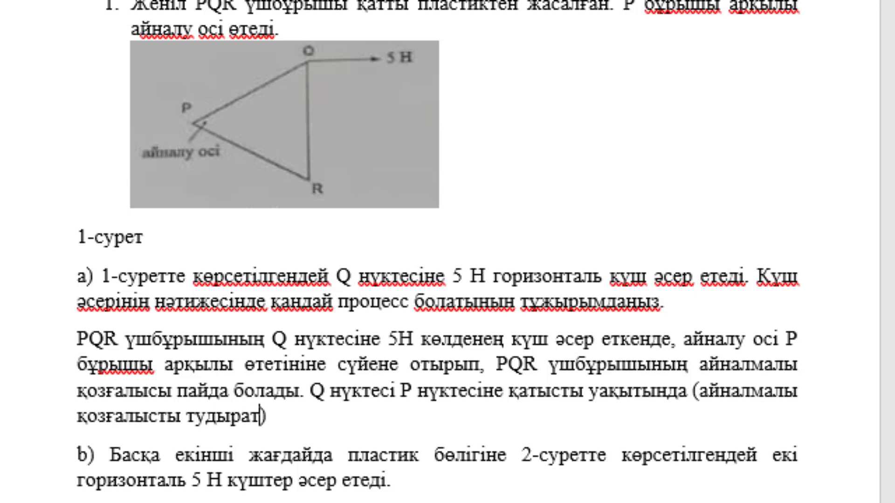
{"action": "type", "text": "ын күш"}
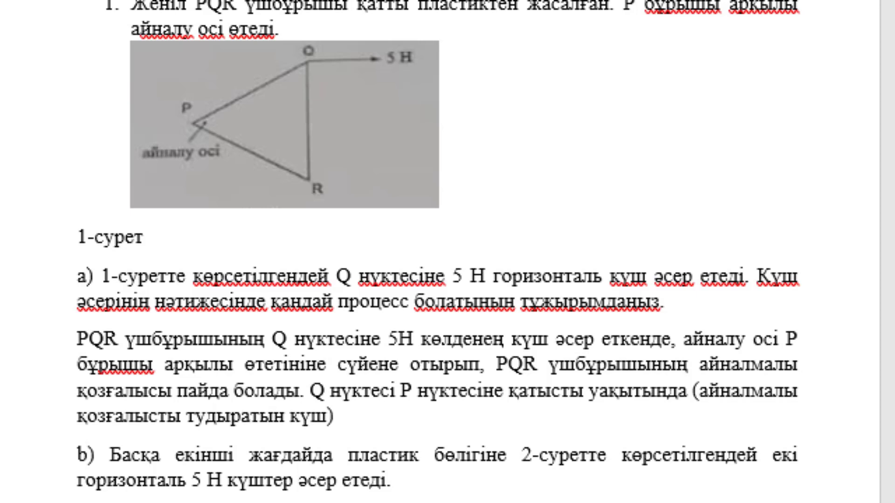
{"action": "key", "text": "Right"}
{"action": "type", "text": "ретін"}
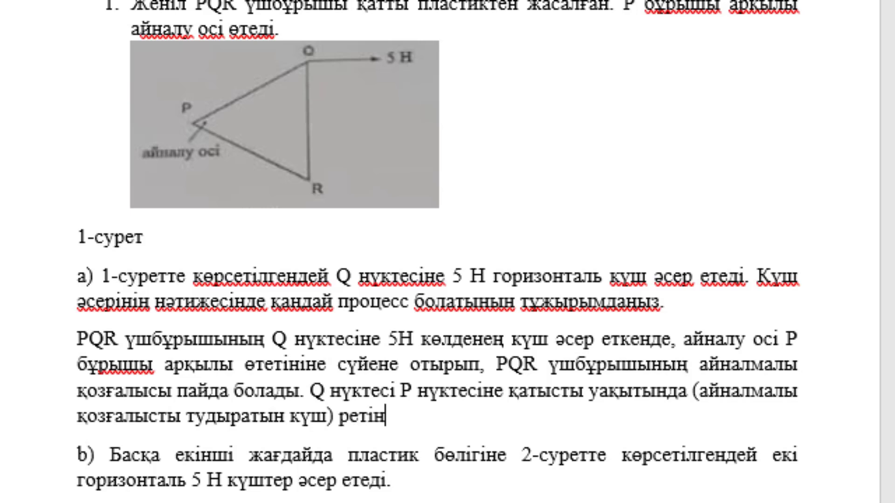
{"action": "type", "text": "де әр"}
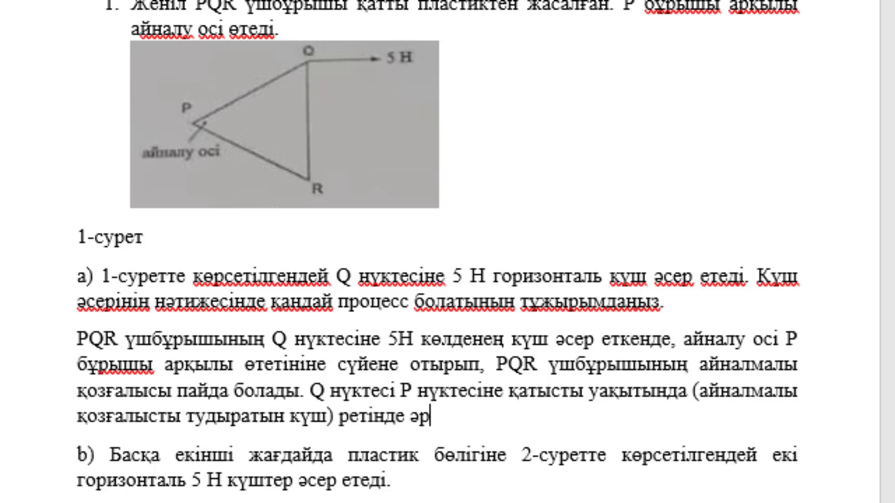
{"action": "type", "text": "екет т"}
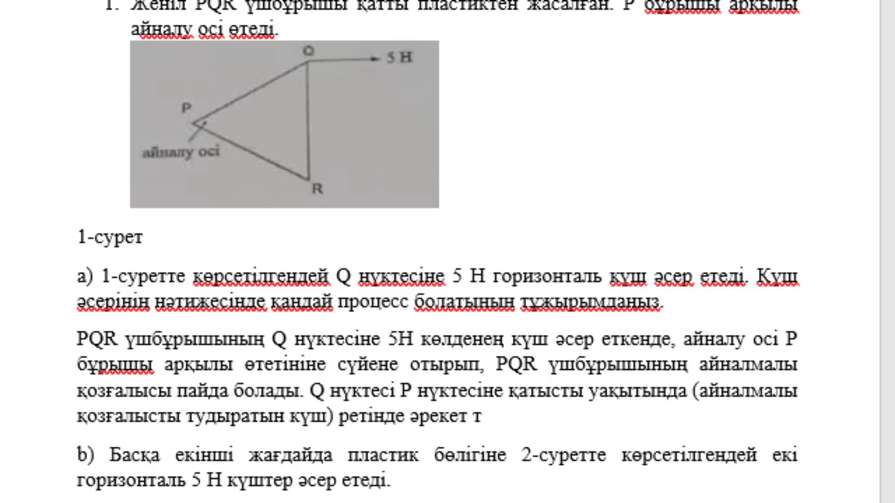
{"action": "key", "text": "BackSpace"}
{"action": "key", "text": "BackSpace"}
{"action": "key", "text": "BackSpace"}
{"action": "key", "text": "BackSpace"}
{"action": "key", "text": "BackSpace"}
{"action": "key", "text": "BackSpace"}
{"action": "key", "text": "BackSpace"}
{"action": "key", "text": "BackSpace"}
{"action": "key", "text": "BackSpace"}
{"action": "key", "text": "BackSpace"}
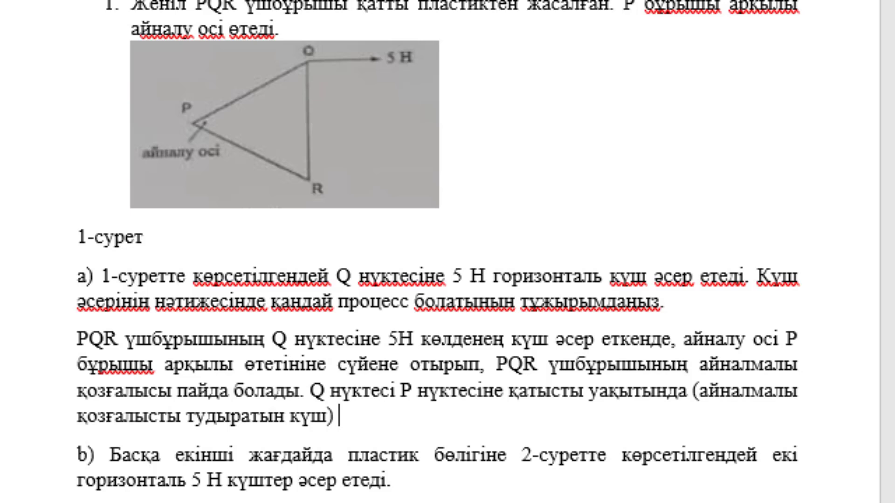
{"action": "type", "text": "әрекет ете"}
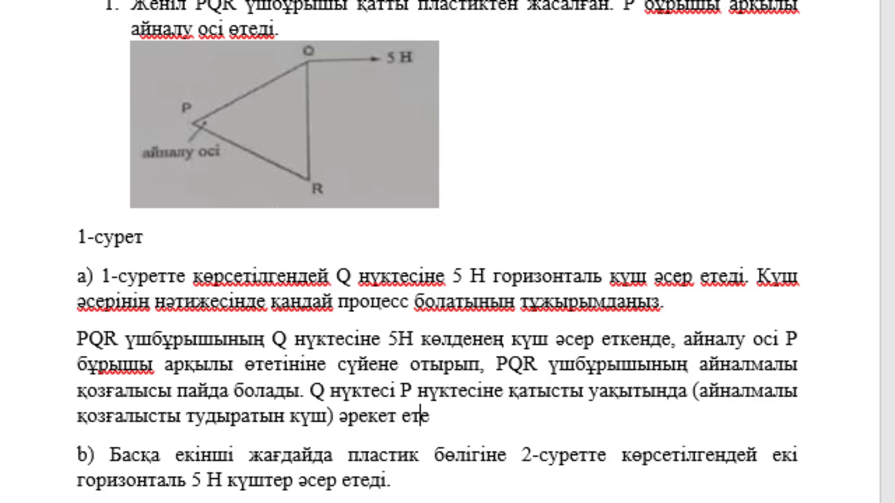
{"action": "type", "text": "ді."}
{"action": "key", "text": "BackSpace"}
{"action": "key", "text": "BackSpace"}
{"action": "type", "text": "яғ"}
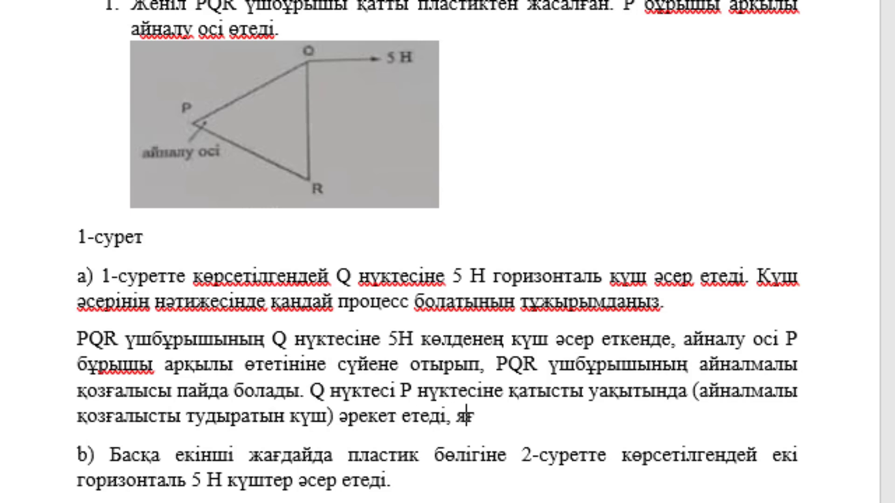
{"action": "type", "text": "ни "}
{"action": "type", "text": "үшб"}
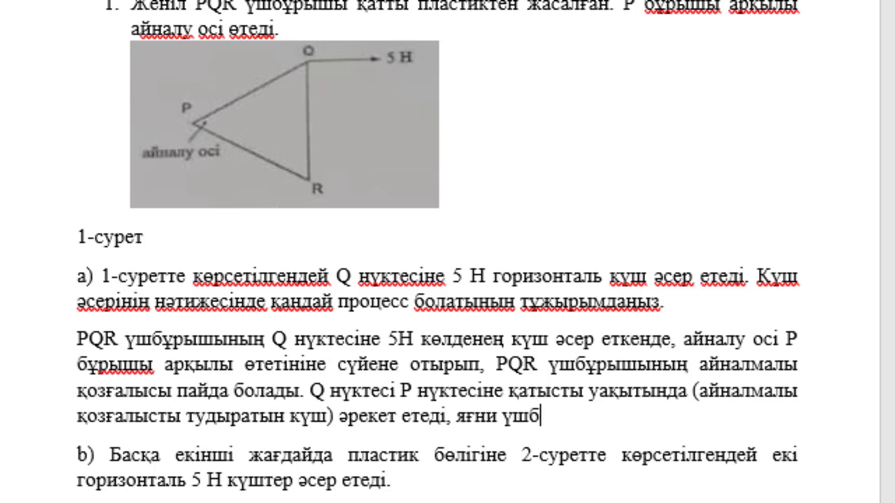
{"action": "type", "text": "ұрыш"}
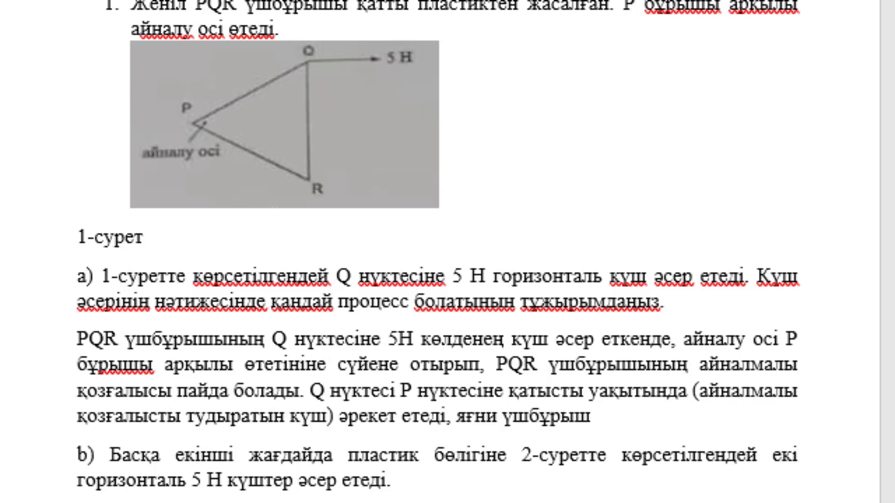
Insert 'ретінде', start a new sentence with 'Яғни', and paste the closing sentence ending 'деп аталады.'
{"action": "left_click", "coordinate": [339, 415]}
{"action": "type", "text": "ретінде"}
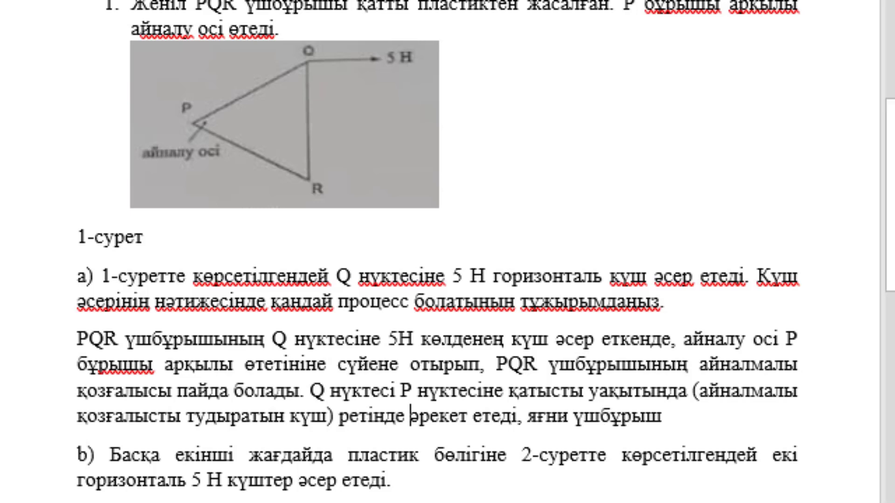
{"action": "left_click", "coordinate": [537, 415]}
{"action": "key", "text": "BackSpace"}
{"action": "key", "text": "BackSpace"}
{"action": "key", "text": "BackSpace"}
{"action": "type", "text": ". Я"}
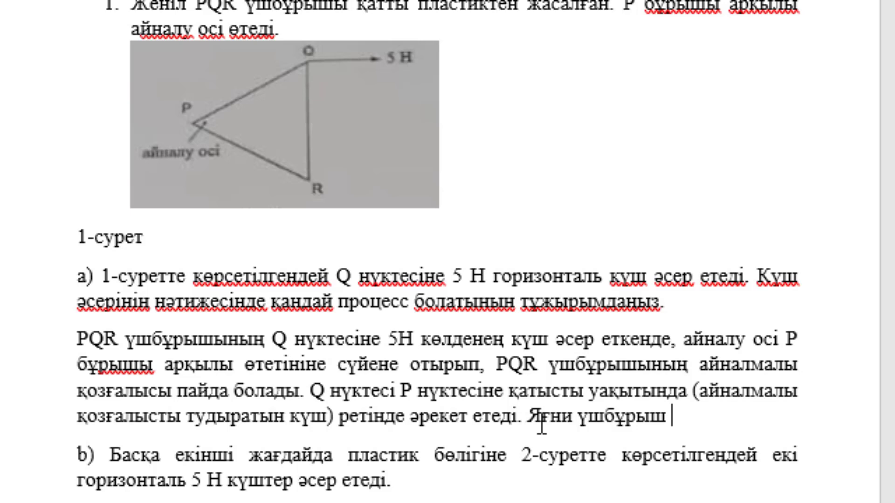
{"action": "left_click", "coordinate": [693, 414]}
{"action": "type", "text": "Р бұрышы арқылы өтетін осьтің айналасында айналады. Күштің әсерінен болатын процесс айналмалы қозғалыс деп аталады."}
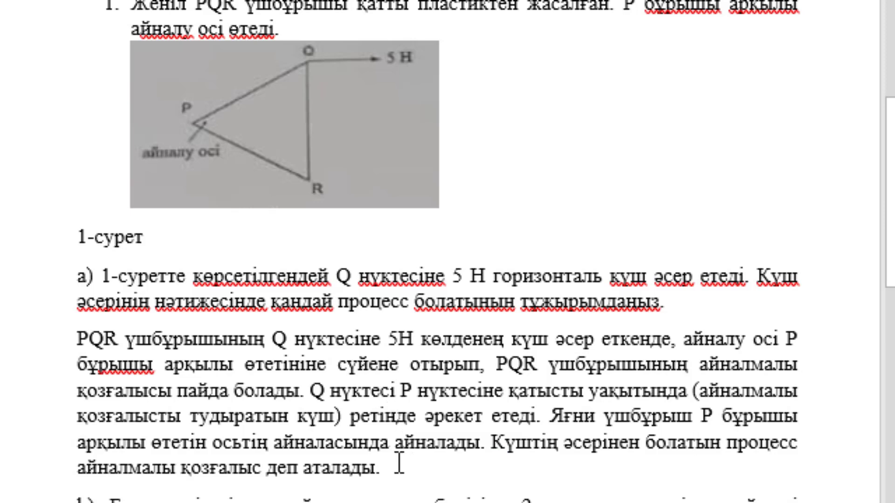
{"action": "left_click_drag", "start_coordinate": [399, 465], "coordinate": [370, 345]}
{"action": "left_click", "coordinate": [358, 374]}
Scroll to part b) with Figure 2 and items i and ii, placing the cursor after item i's question
{"action": "scroll", "coordinate": [555, 324], "scroll_direction": "down", "scroll_amount": 2}
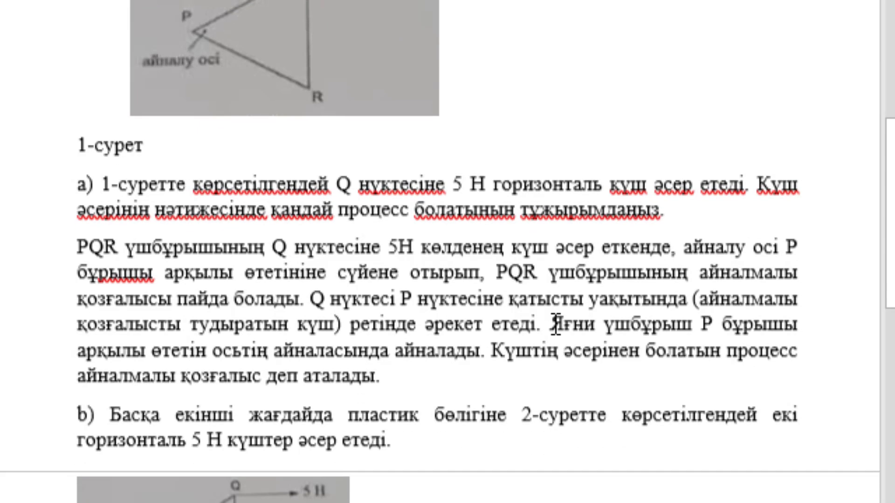
{"action": "scroll", "coordinate": [555, 324], "scroll_direction": "down", "scroll_amount": 5}
{"action": "left_click", "coordinate": [228, 180]}
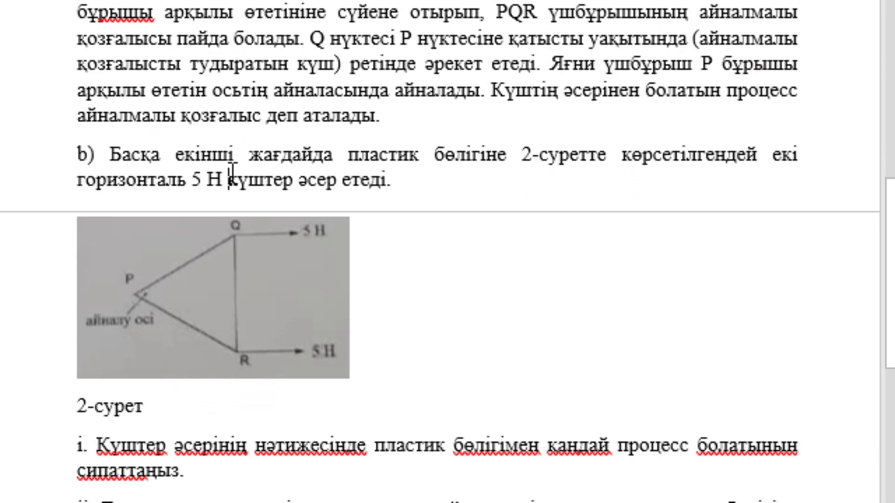
{"action": "scroll", "coordinate": [256, 180], "scroll_direction": "down", "scroll_amount": 1}
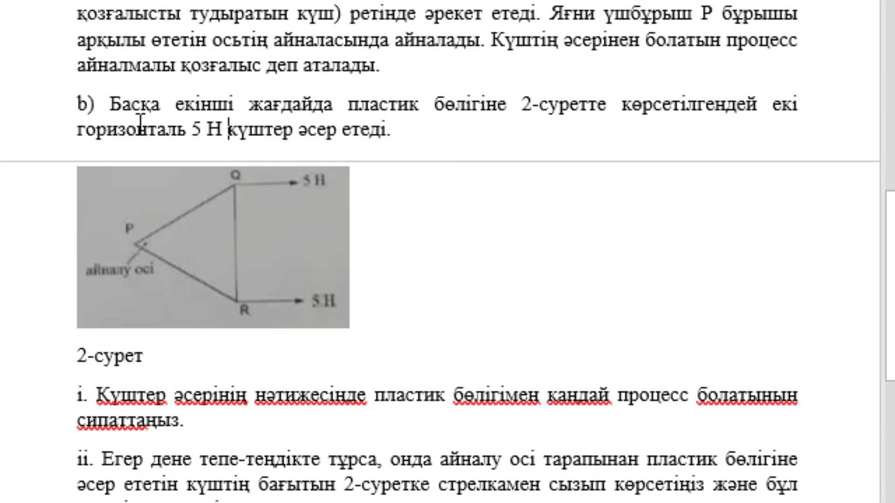
{"action": "scroll", "coordinate": [147, 127], "scroll_direction": "down", "scroll_amount": 1}
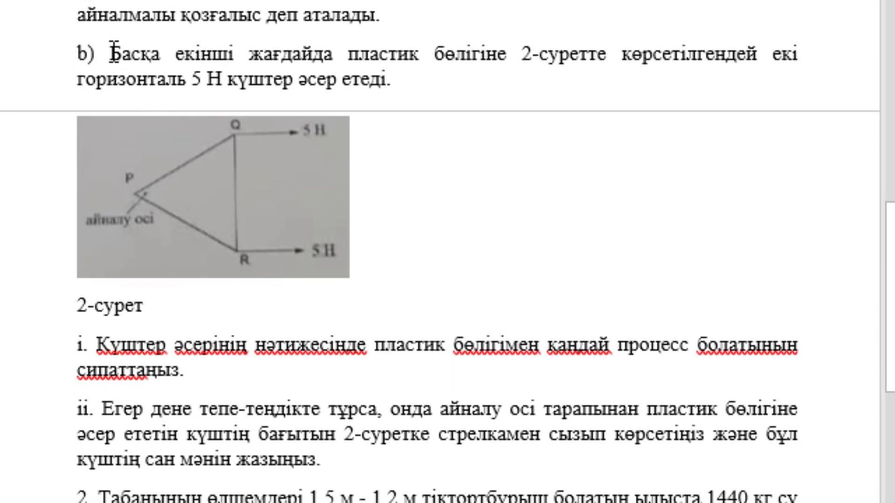
{"action": "left_click_drag", "start_coordinate": [111, 54], "coordinate": [173, 79]}
{"action": "left_click_drag", "start_coordinate": [181, 195], "coordinate": [182, 386]}
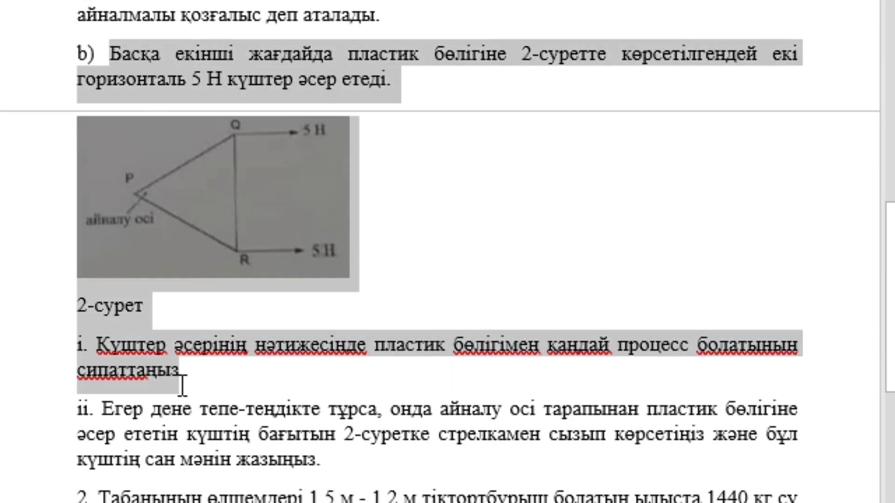
{"action": "left_click", "coordinate": [132, 79]}
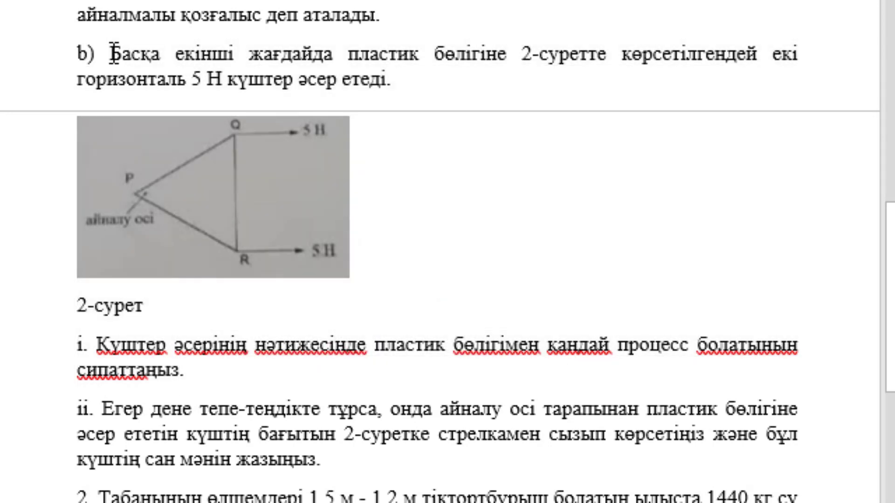
{"action": "left_click_drag", "start_coordinate": [111, 53], "coordinate": [333, 464]}
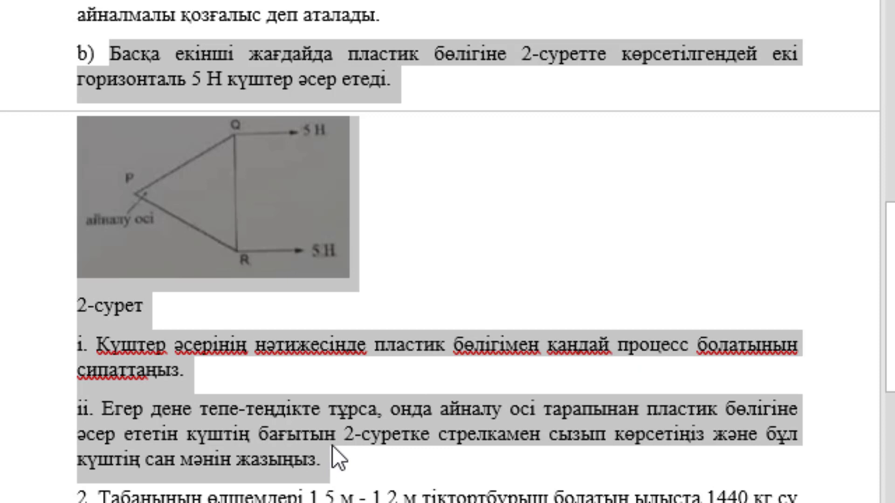
{"action": "left_click", "coordinate": [184, 371]}
Answer 1b(i) in plain text: the horizontal force causes rotation about axis P, with forces at Q and R creating moments
{"action": "key", "text": "Return"}
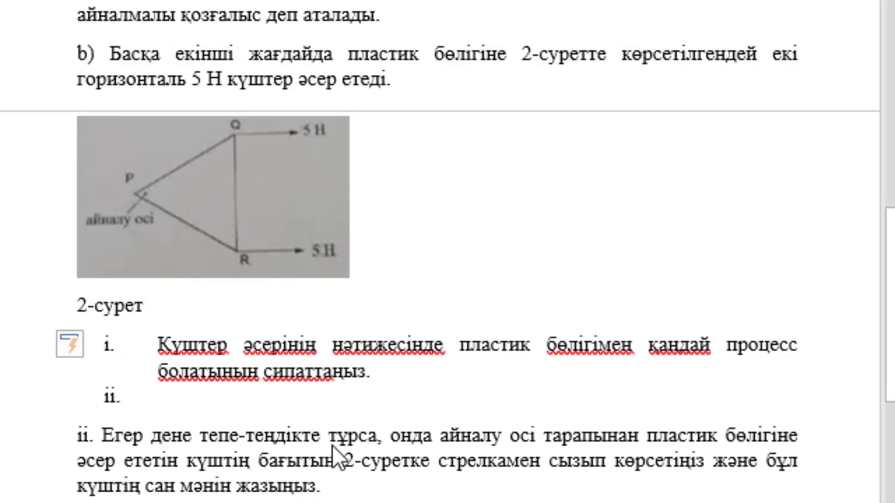
{"action": "key", "text": "ctrl+z"}
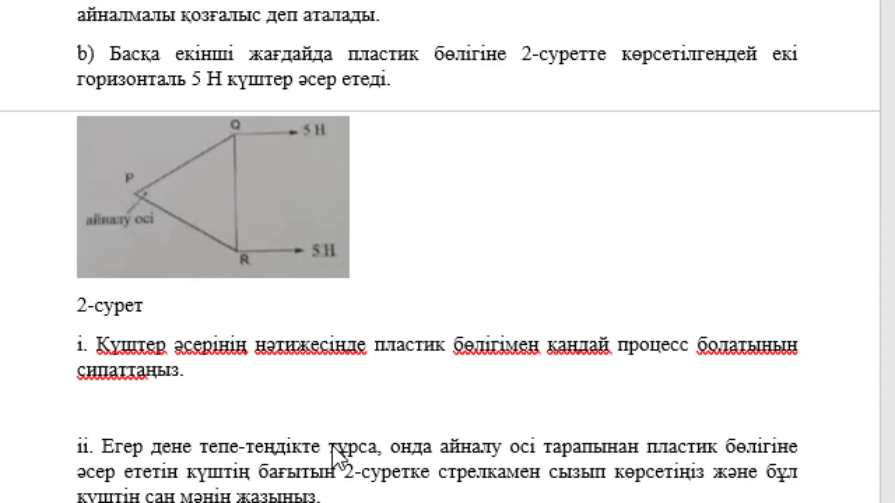
{"action": "type", "text": "К-лдене"}
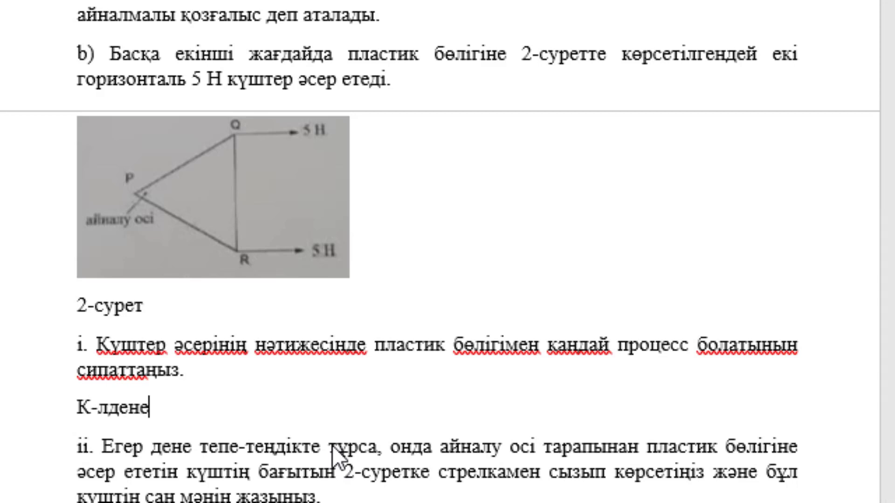
{"action": "key", "text": "BackSpace"}
{"action": "key", "text": "BackSpace"}
{"action": "key", "text": "BackSpace"}
{"action": "key", "text": "BackSpace"}
{"action": "key", "text": "BackSpace"}
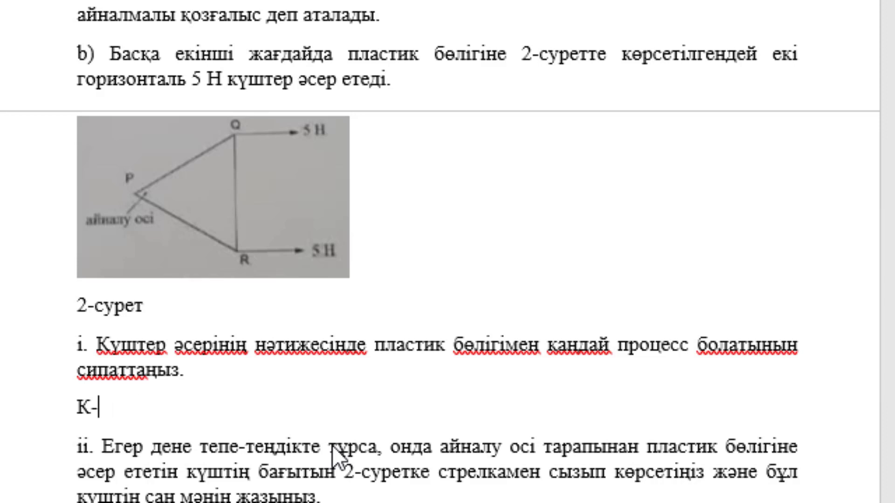
{"action": "key", "text": "BackSpace"}
{"action": "type", "text": "өлден"}
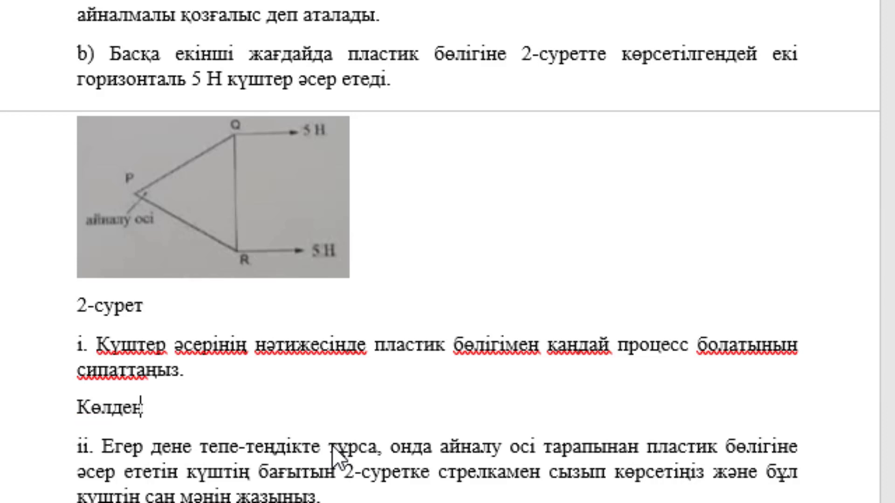
{"action": "type", "text": "ең кү"}
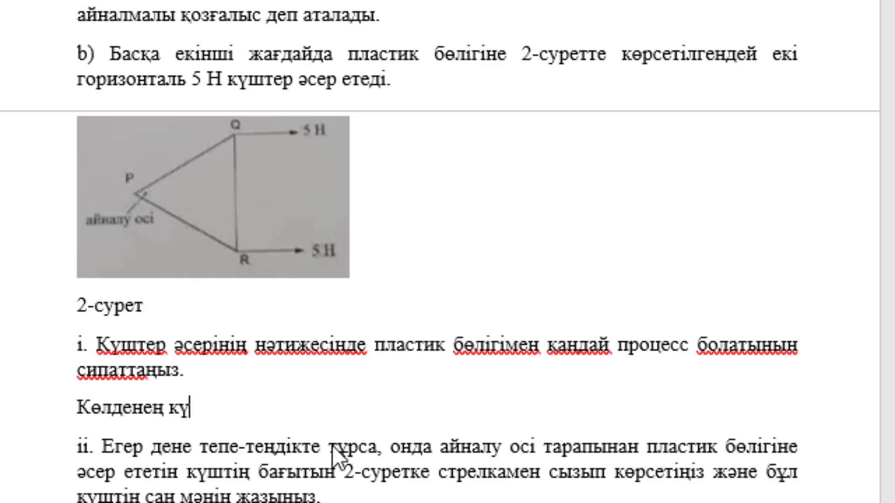
{"action": "type", "text": "н"}
{"action": "key", "text": "BackSpace"}
{"action": "type", "text": "ш ә"}
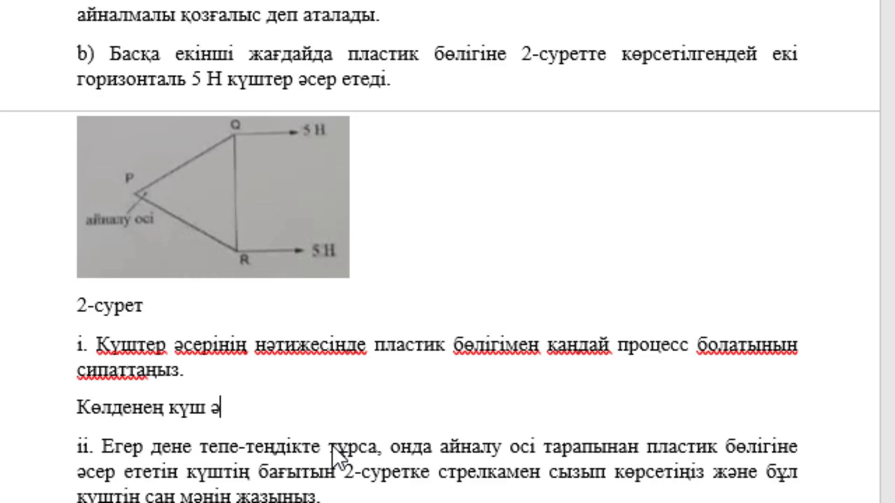
{"action": "type", "text": "сер еткенде"}
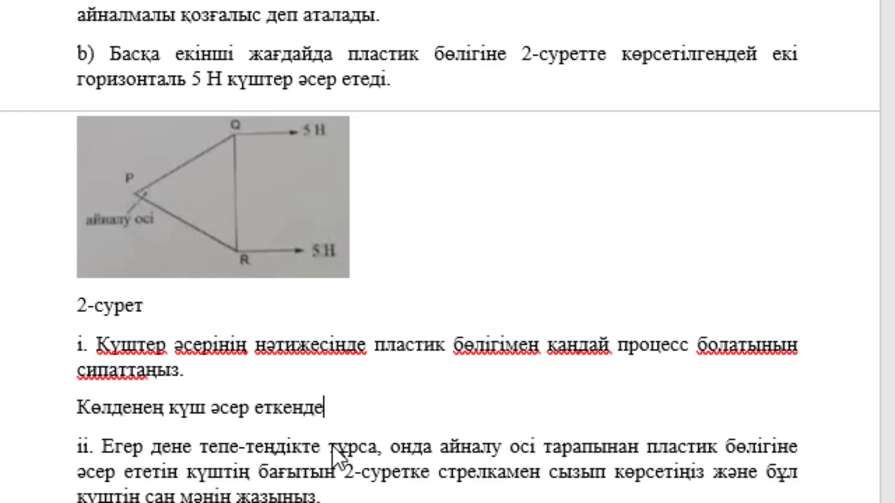
{"action": "type", "text": ", "}
{"action": "type", "text": "айн"}
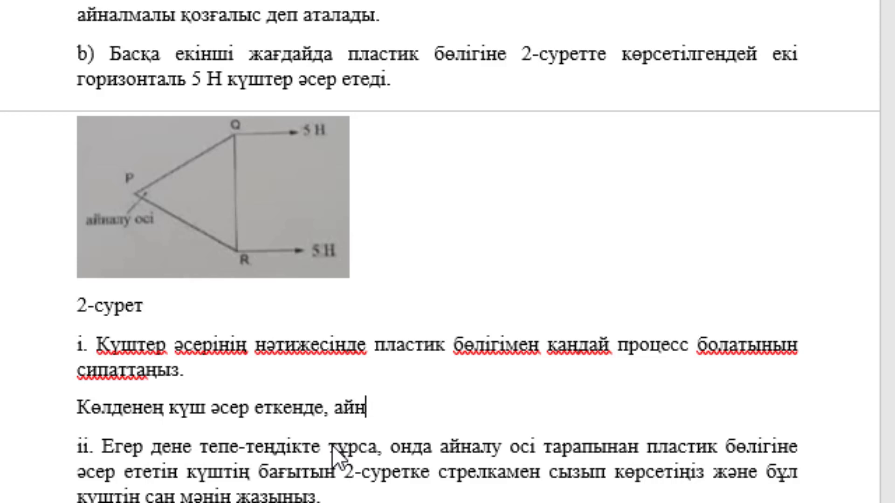
{"action": "type", "text": "алмалы қ"}
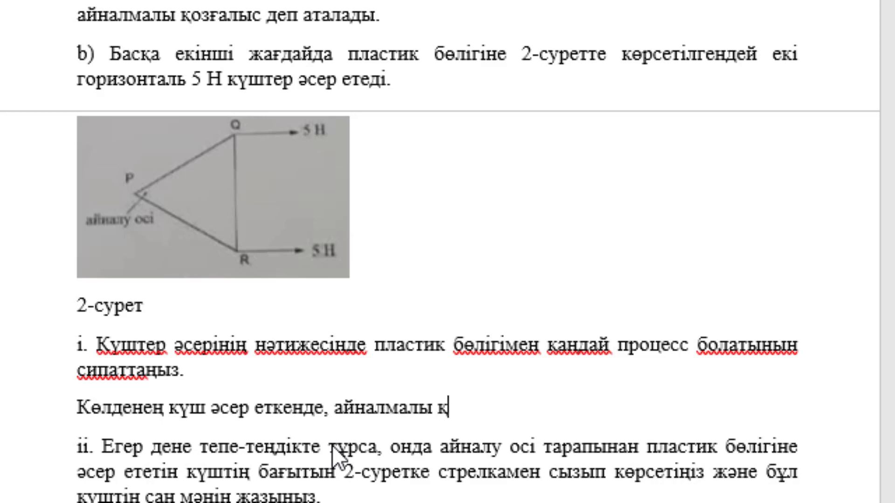
{"action": "type", "text": "озғалыс "}
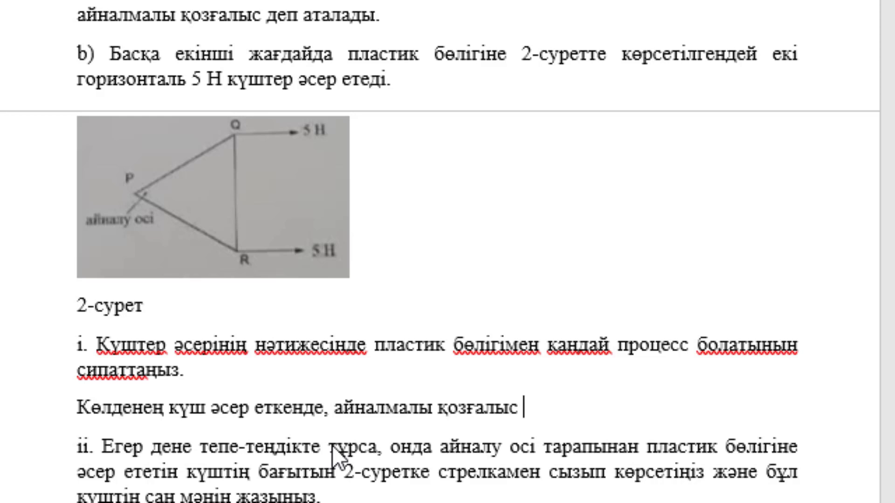
{"action": "type", "text": "жү"}
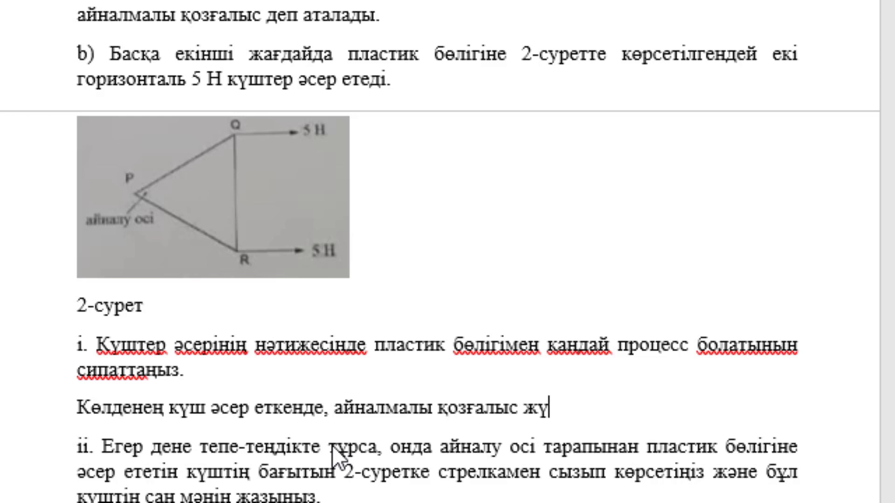
{"action": "type", "text": "реді. "}
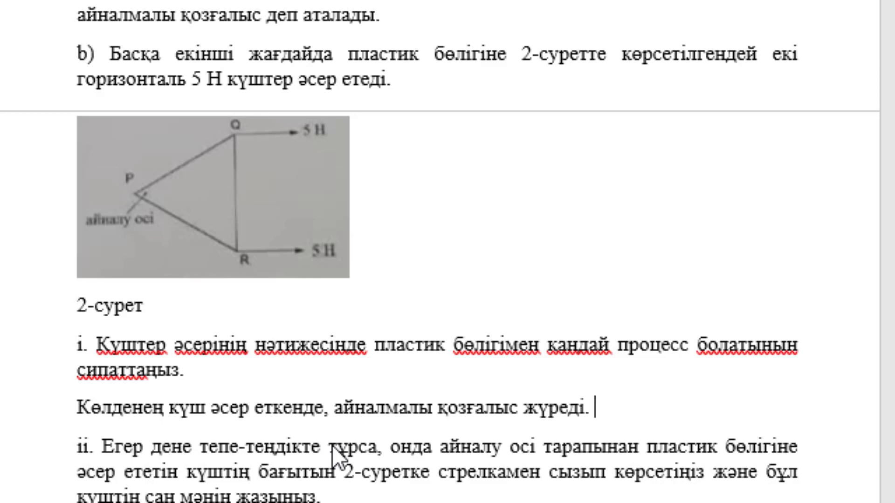
{"action": "type", "text": "Р нүкт"}
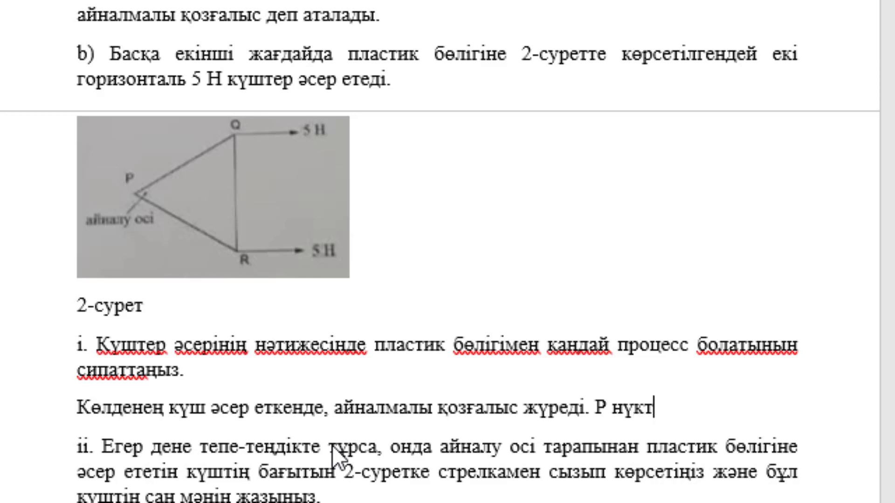
{"action": "type", "text": "есі ай"}
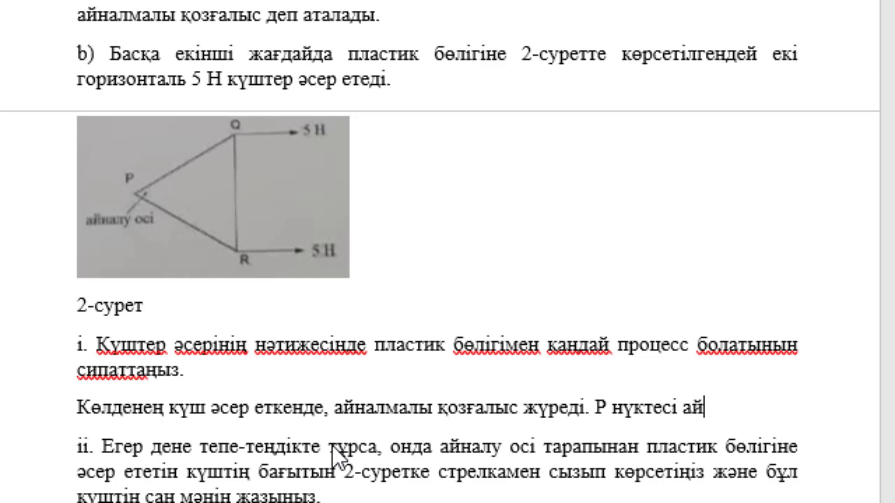
{"action": "type", "text": "налу"}
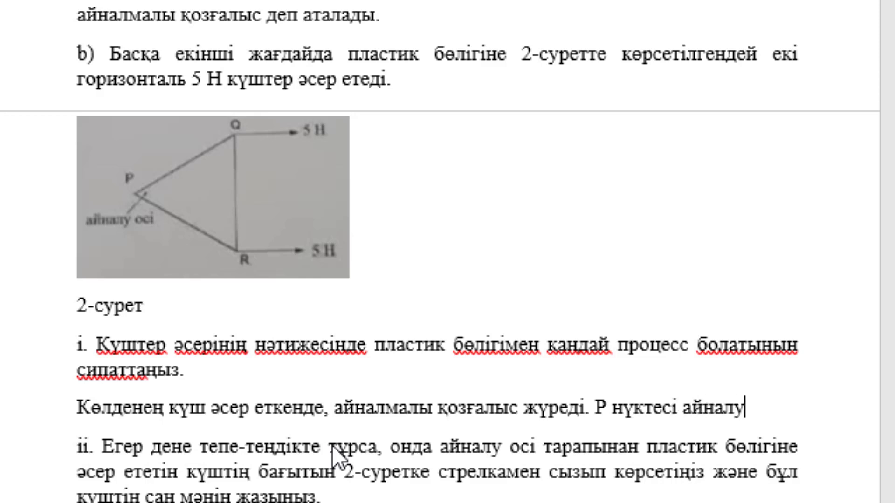
{"action": "type", "text": " осі бол"}
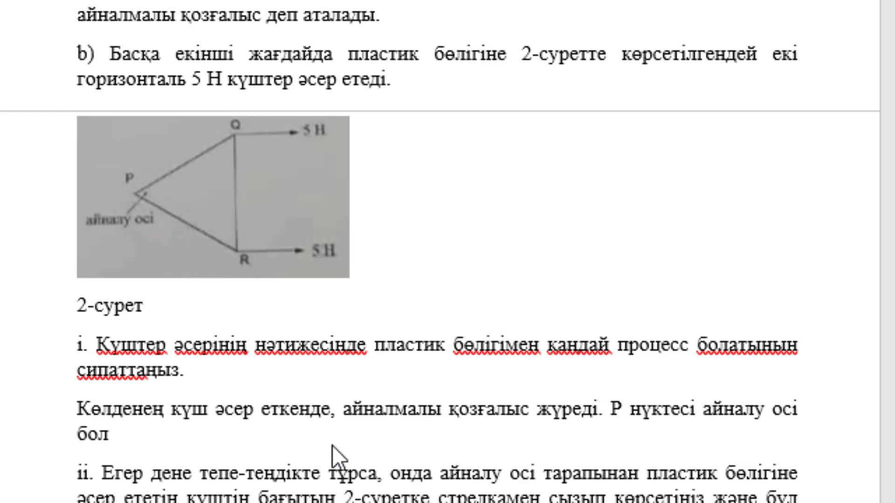
{"action": "type", "text": "ып табылға"}
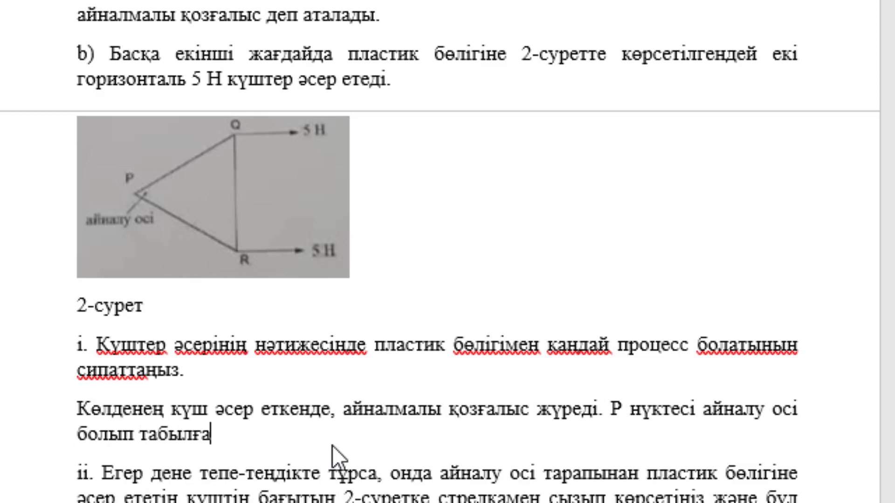
{"action": "type", "text": "ндықтан"}
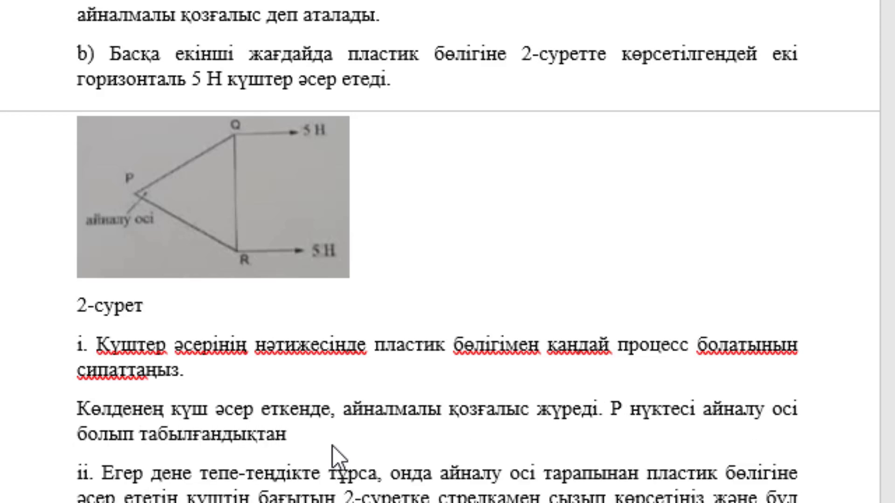
{"action": "type", "text": ","}
{"action": "type", "text": " Q "}
{"action": "type", "text": "және R"}
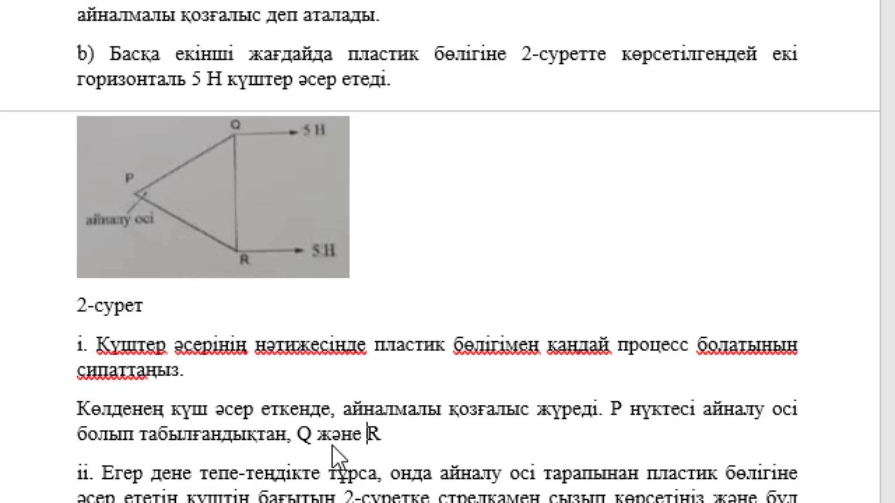
{"action": "key", "text": "End"}
{"action": "type", "text": "нүктелері"}
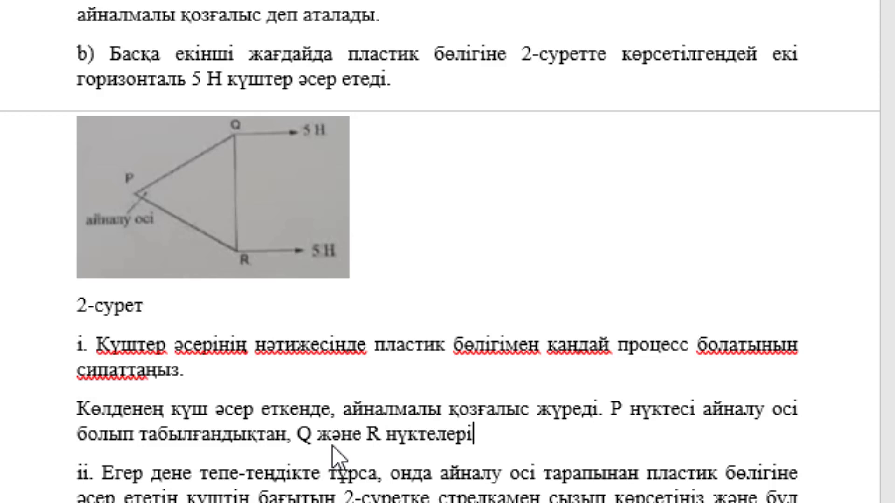
{"action": "type", "text": "не әсер"}
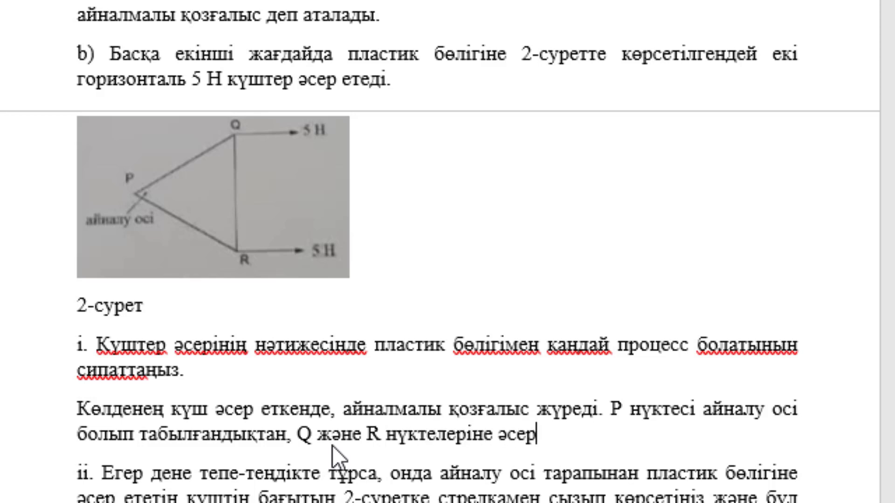
{"action": "type", "text": " ететін к"}
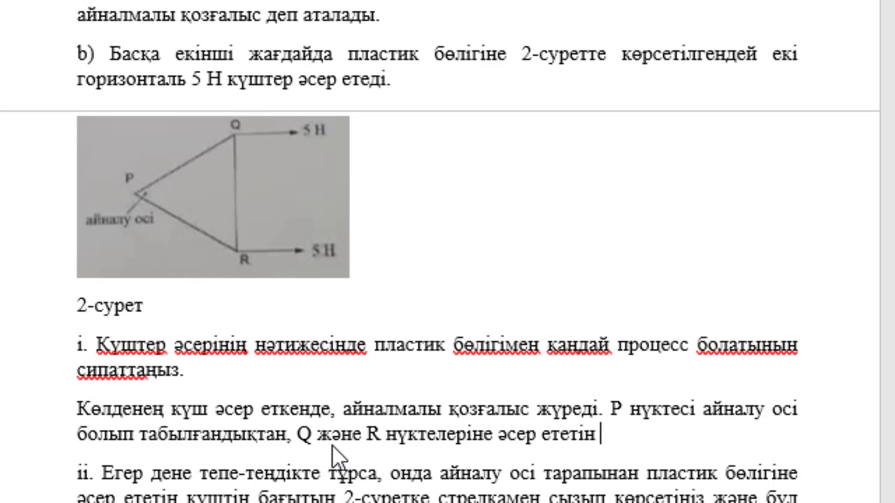
{"action": "type", "text": "үште"}
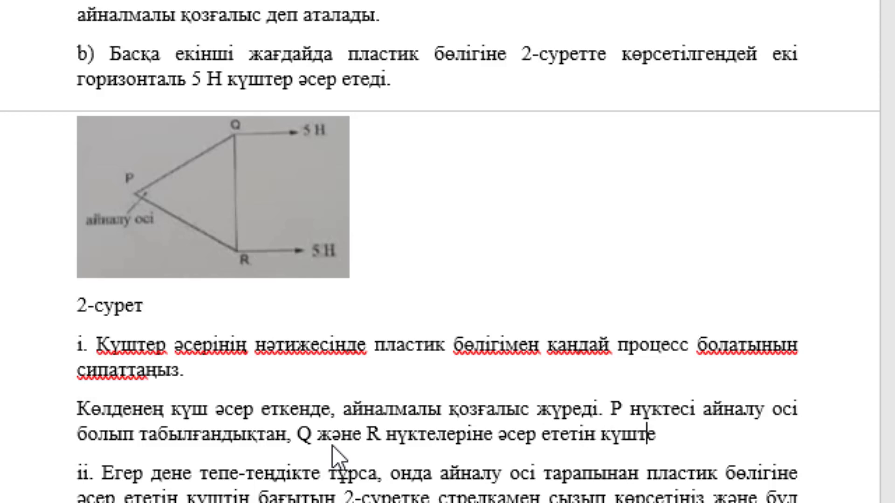
{"action": "type", "text": "р сол н"}
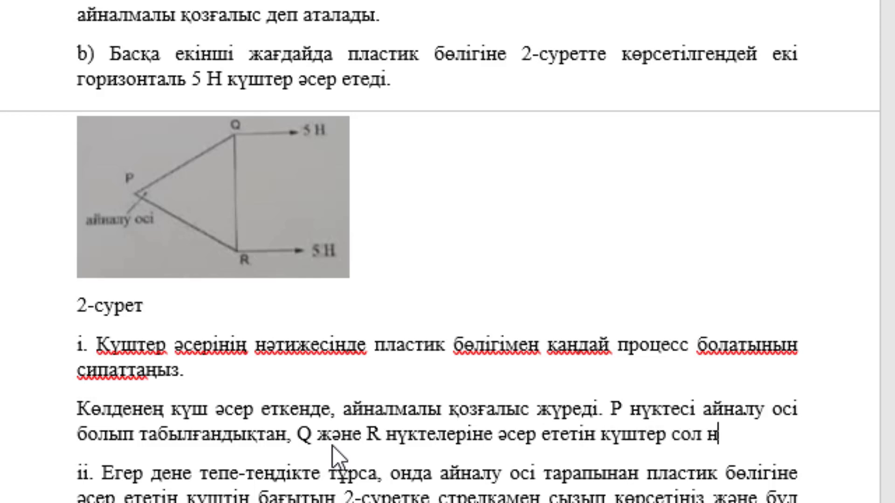
{"action": "type", "text": "үктені"}
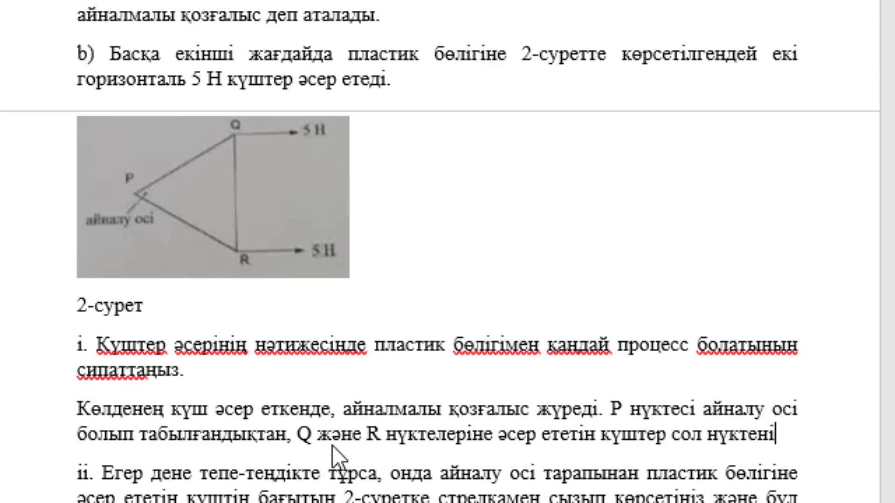
{"action": "type", "text": "ң "}
{"action": "type", "text": "айналасында "}
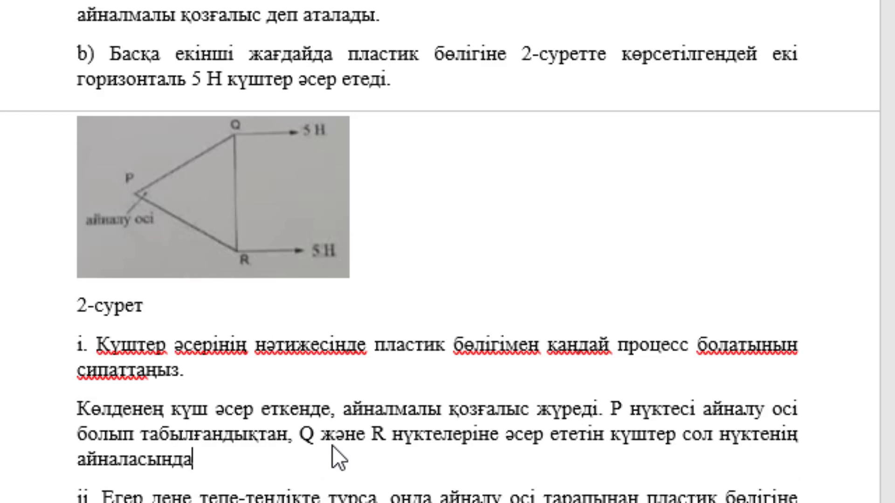
{"action": "type", "text": "ай"}
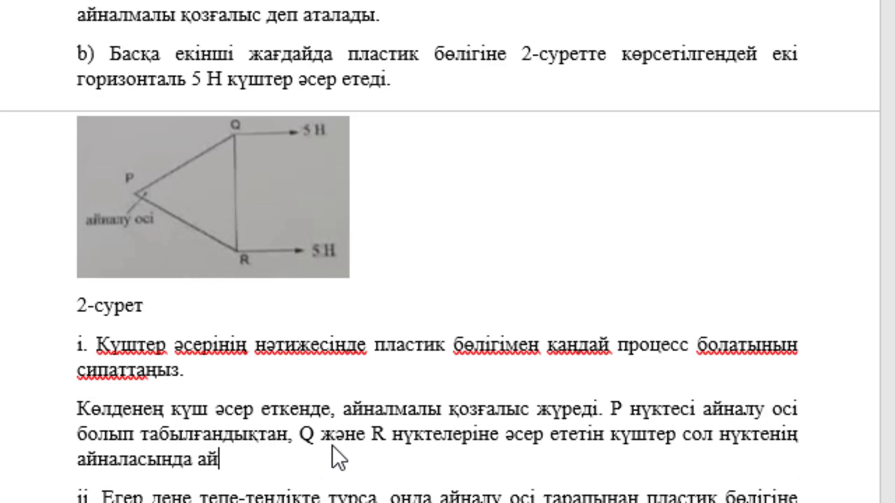
{"action": "type", "text": "налу моме"}
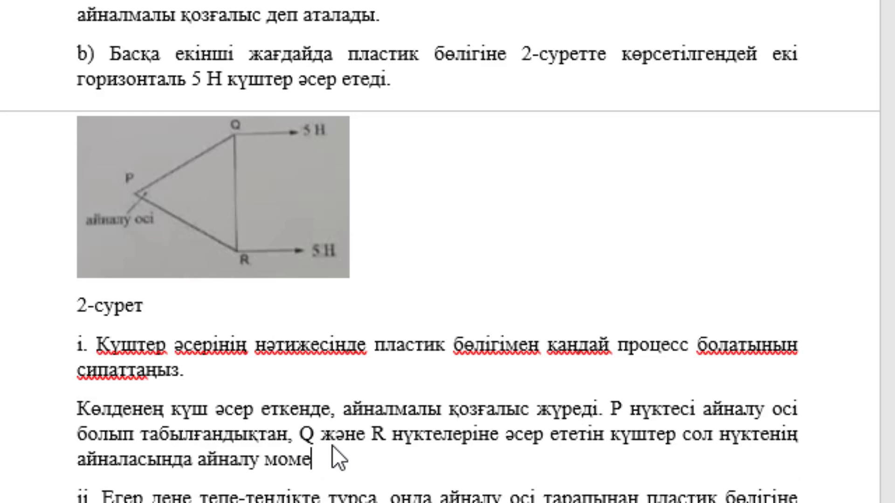
{"action": "type", "text": "нттерін жа"}
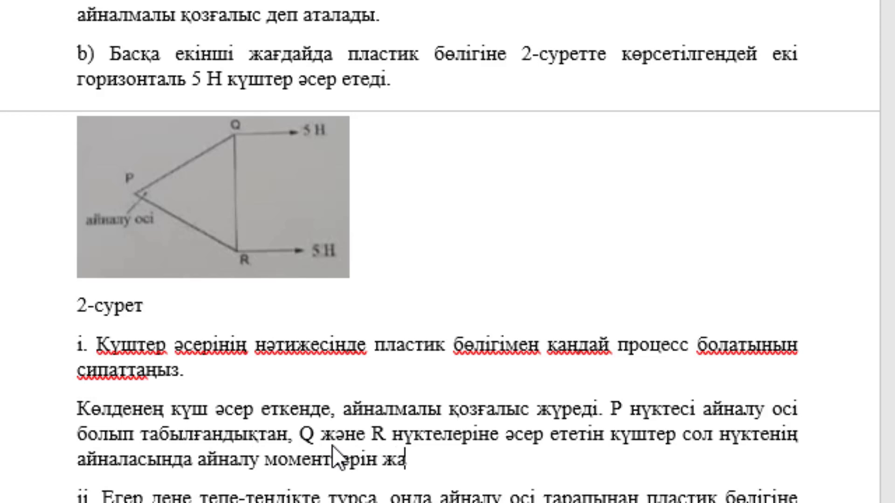
{"action": "type", "text": "сайды."}
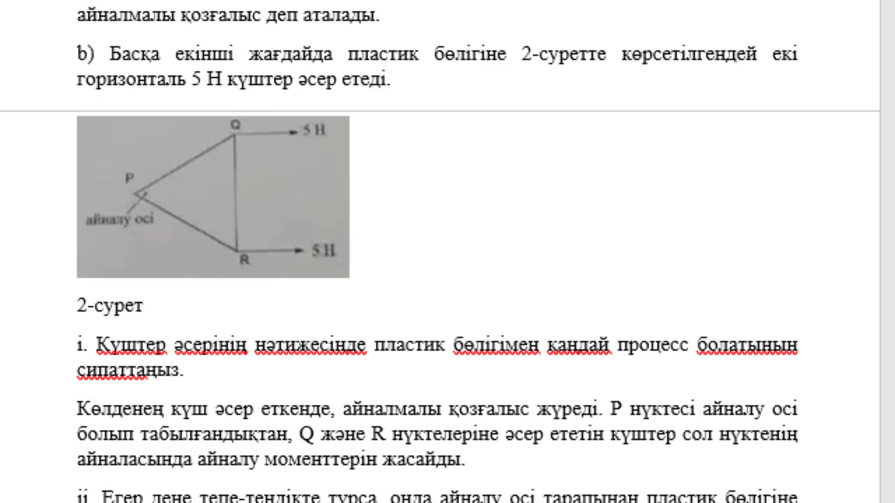
Below question ii, start the answer: at equilibrium the turning moments about P must sum to zero
{"action": "scroll", "coordinate": [290, 285], "scroll_direction": "down", "scroll_amount": 1}
{"action": "scroll", "coordinate": [290, 285], "scroll_direction": "down", "scroll_amount": 2}
{"action": "scroll", "coordinate": [289, 285], "scroll_direction": "down", "scroll_amount": 1}
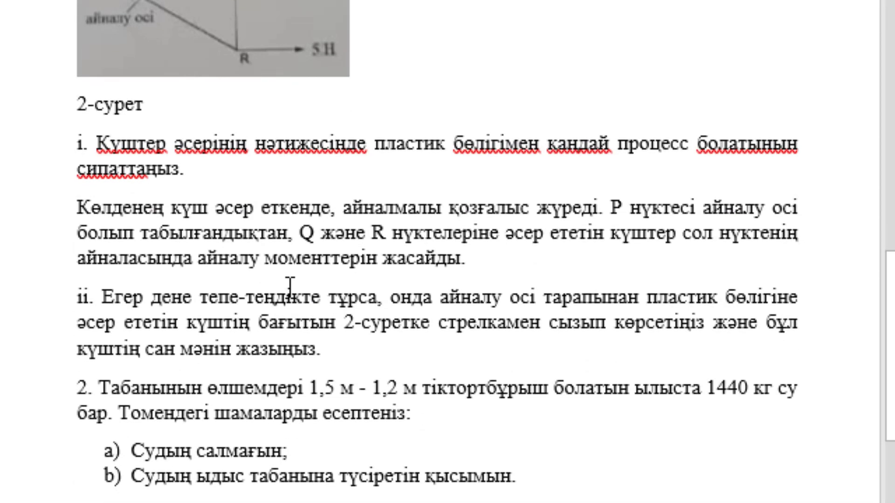
{"action": "left_click", "coordinate": [288, 289]}
{"action": "left_click", "coordinate": [344, 351]}
{"action": "key", "text": "Return"}
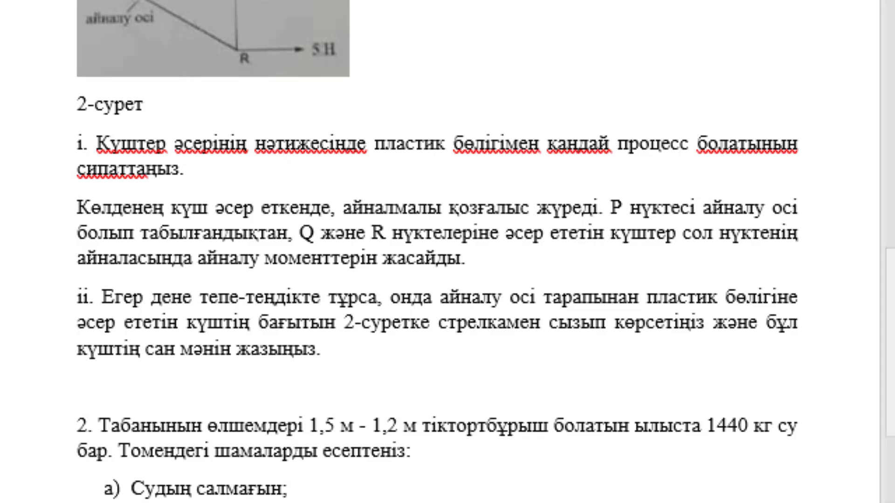
{"action": "type", "text": "E"}
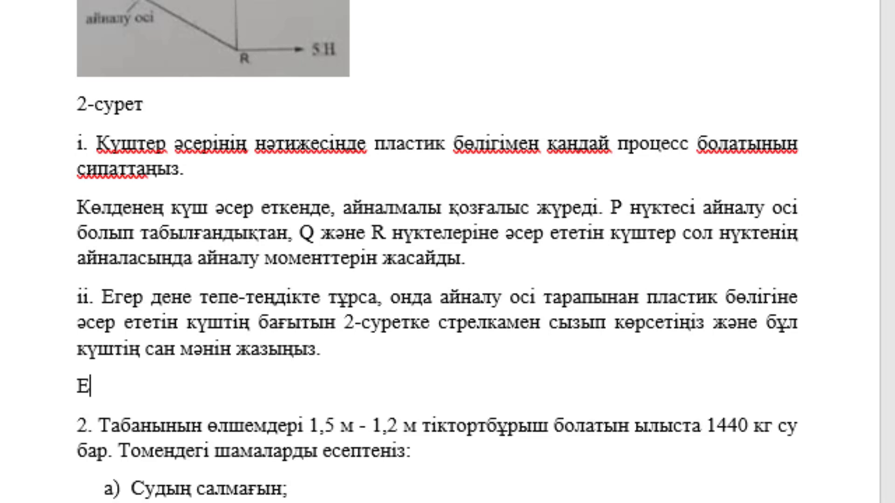
{"action": "type", "text": "гер "}
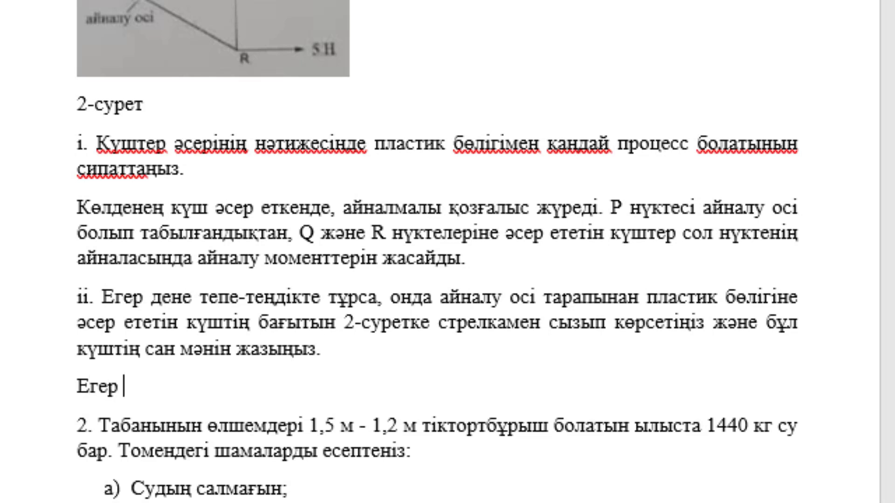
{"action": "type", "text": "дене тепе т"}
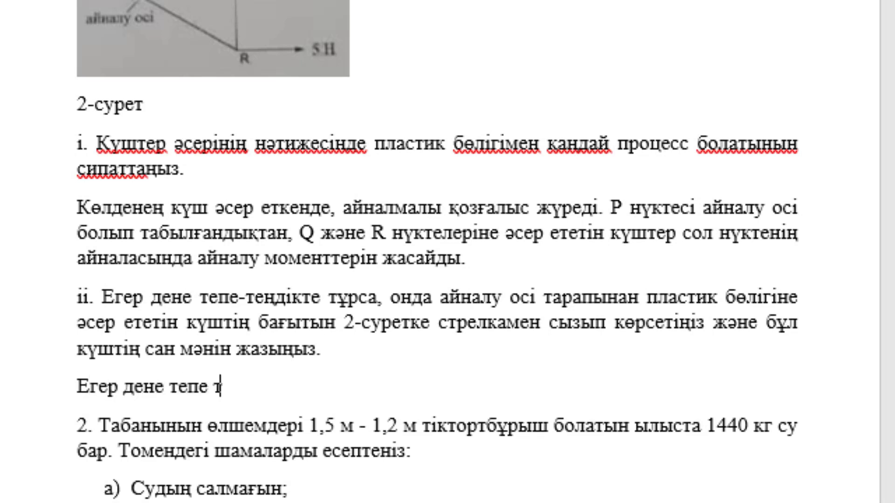
{"action": "type", "text": "еңдікте б"}
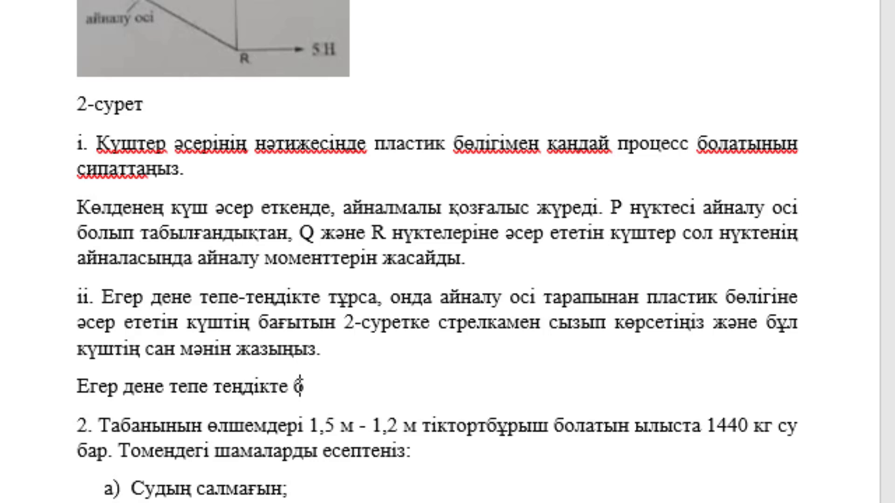
{"action": "type", "text": "олса, "}
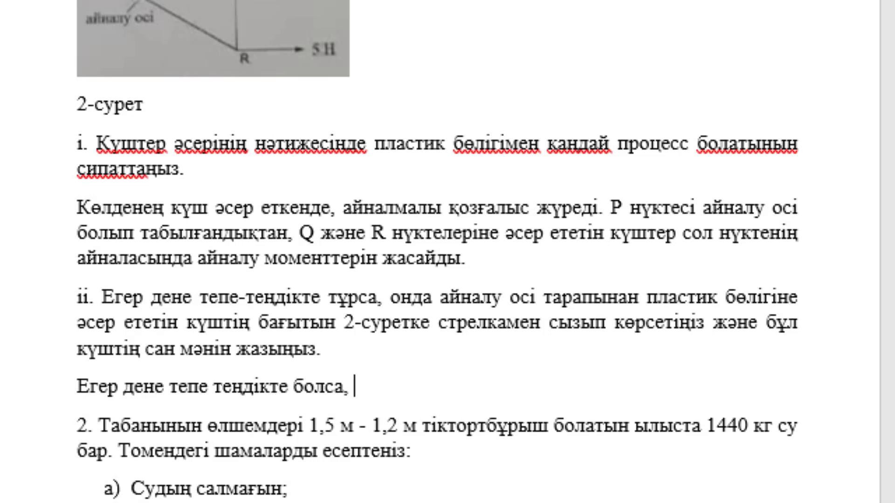
{"action": "type", "text": "онда Р"}
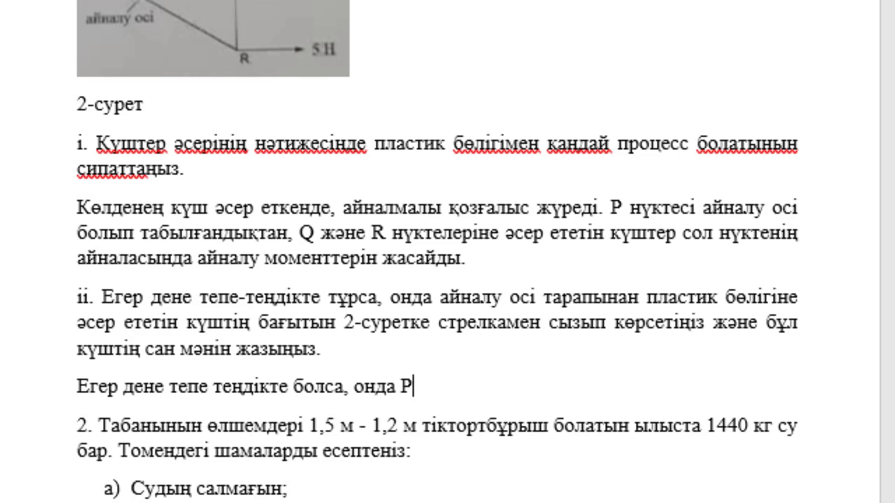
{"action": "type", "text": "нүкте"}
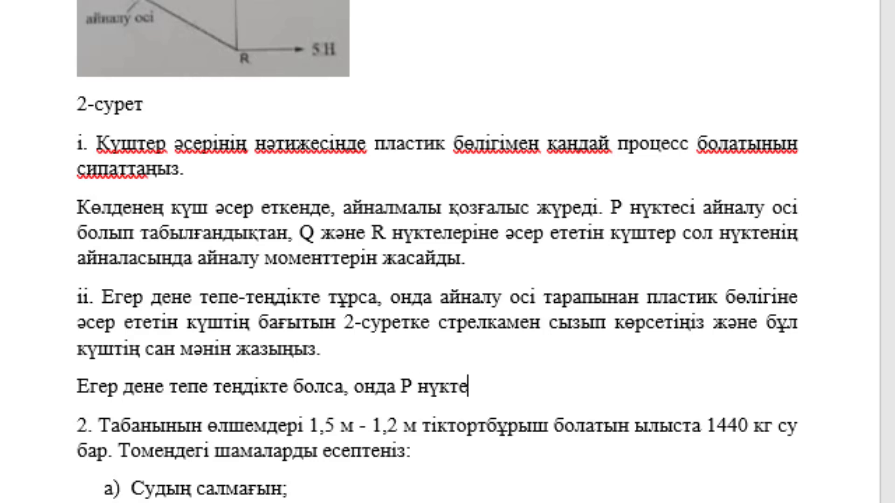
{"action": "type", "text": "сіне қаты"}
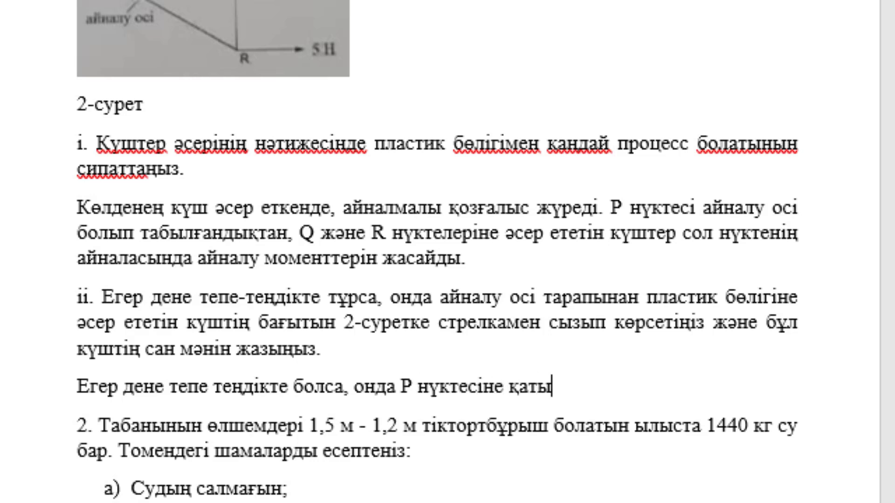
{"action": "type", "text": "сты айна"}
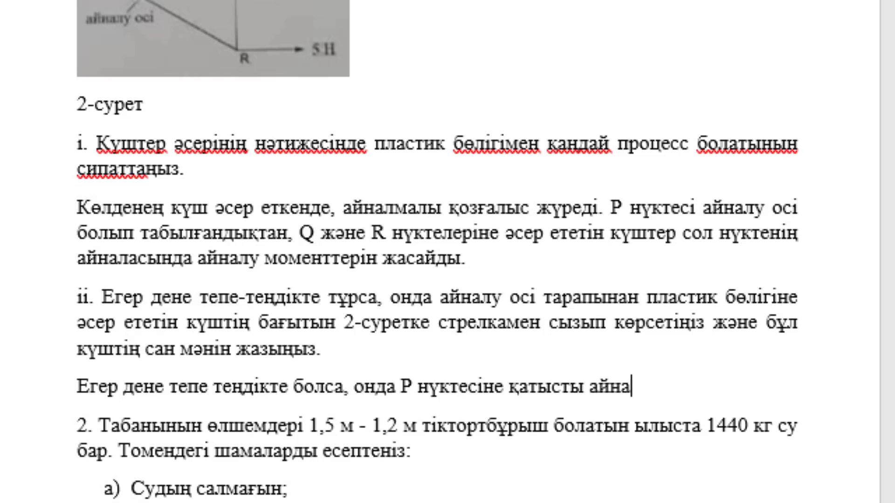
{"action": "type", "text": "лу мо"}
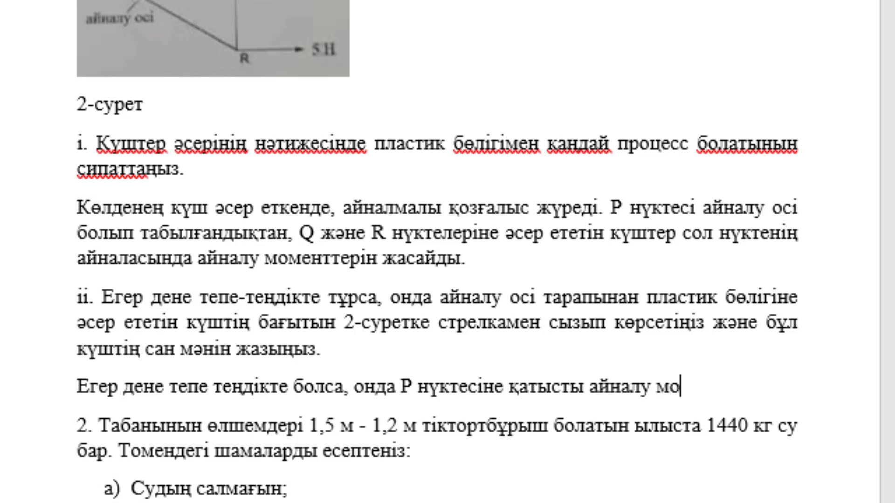
{"action": "type", "text": "менттеріні"}
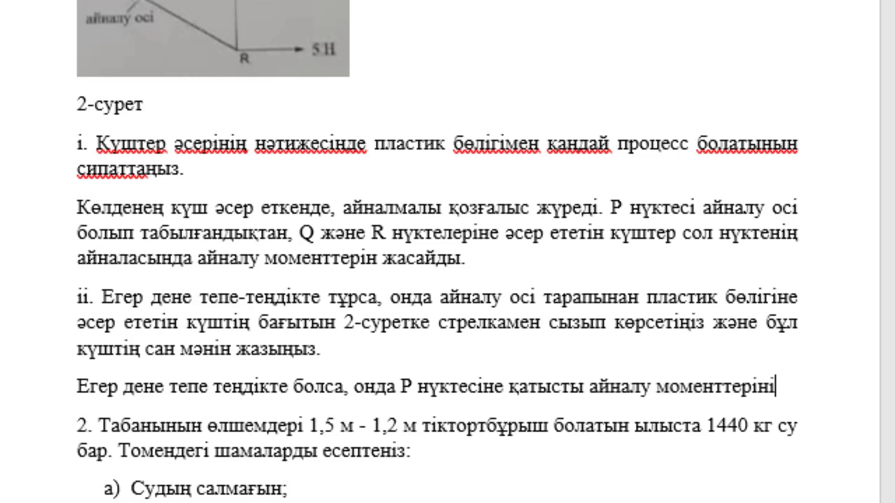
{"action": "type", "text": "ң қосын"}
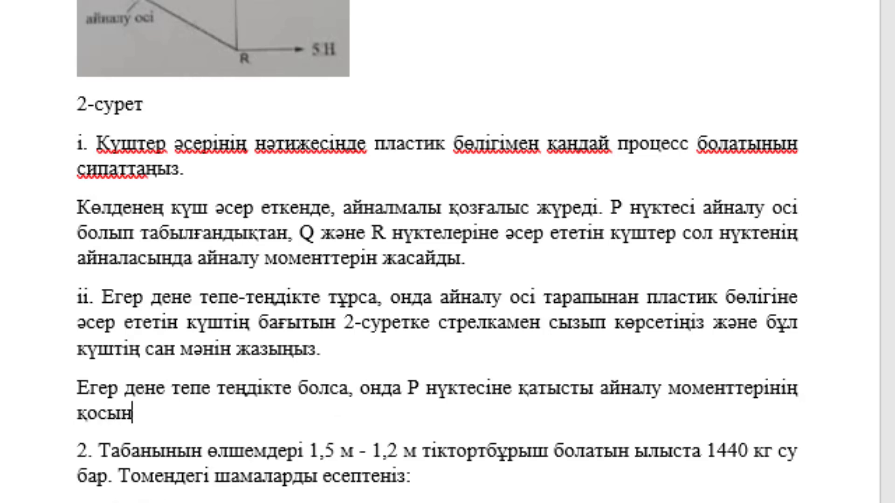
{"action": "type", "text": "дысы н"}
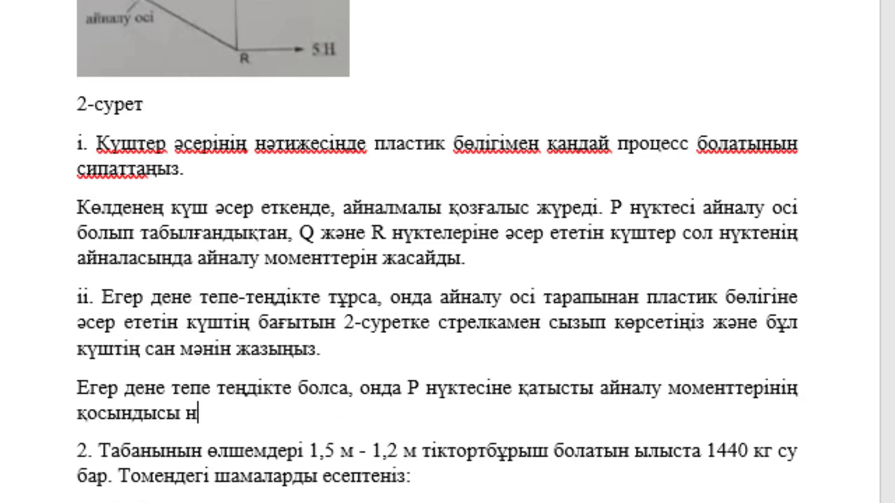
{"action": "type", "text": "өлге тең"}
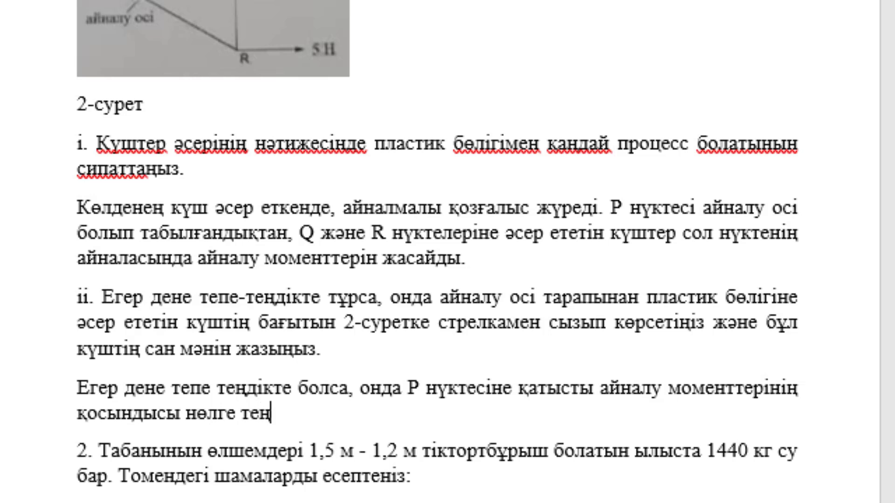
{"action": "type", "text": " болуы кере"}
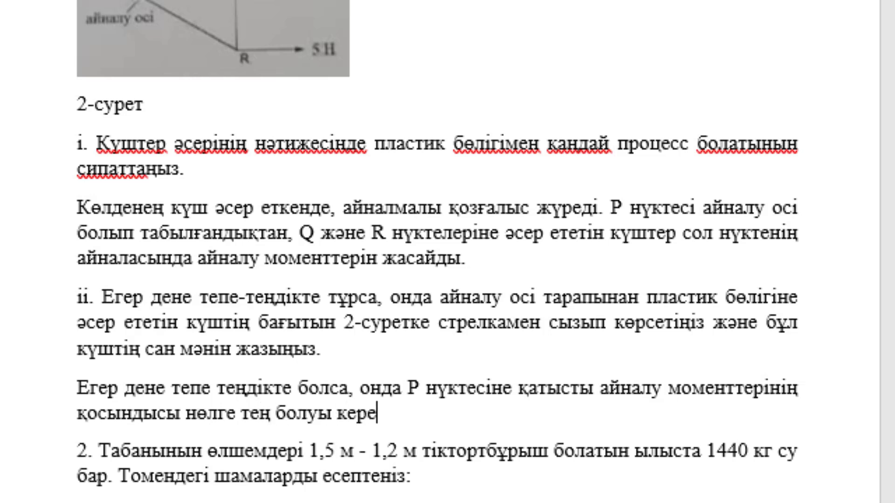
{"action": "type", "text": "к. б"}
{"action": "type", "text": "ұл айна"}
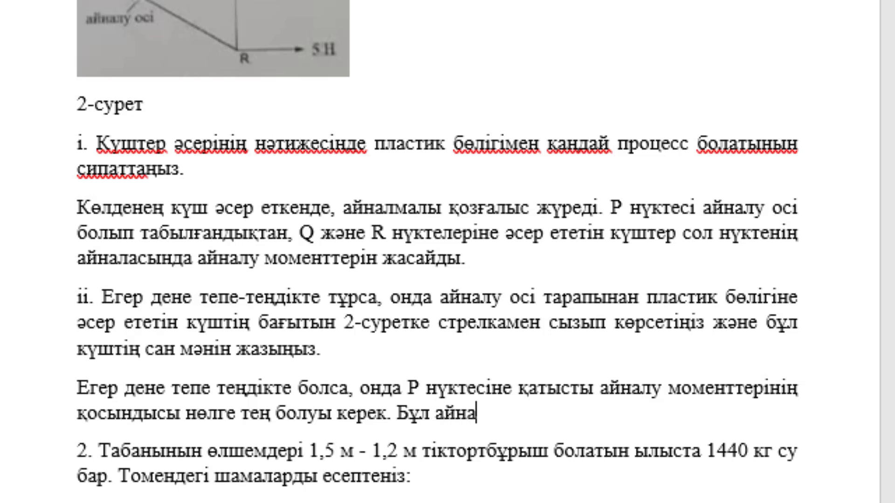
{"action": "type", "text": "лу ос"}
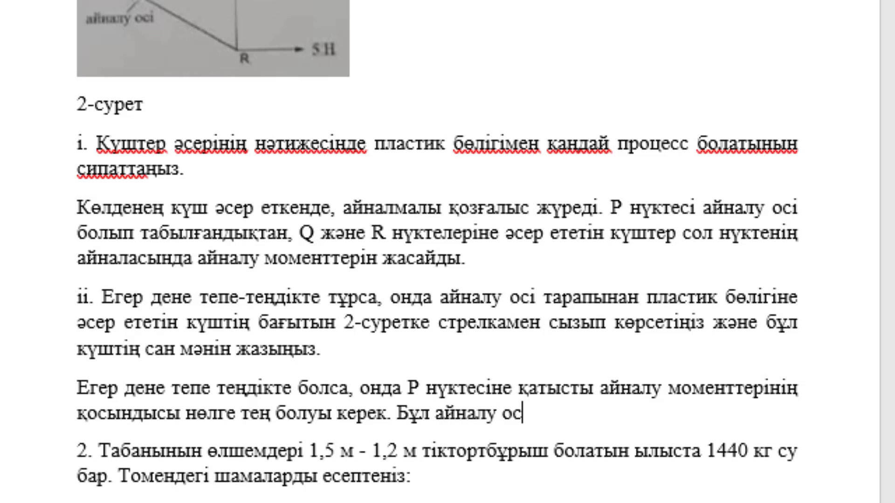
{"action": "type", "text": "і "}
{"action": "type", "text": "()"}
{"action": "type", "text": "P нүс"}
Add that the force at P must create a moment opposing those at Q and R, ending 'білдіреді'
{"action": "key", "text": "BackSpace"}
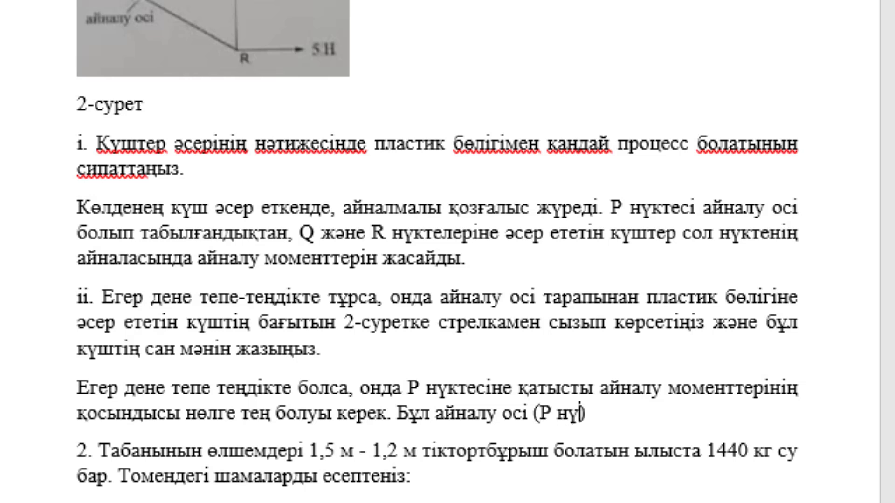
{"action": "type", "text": "ктесі"}
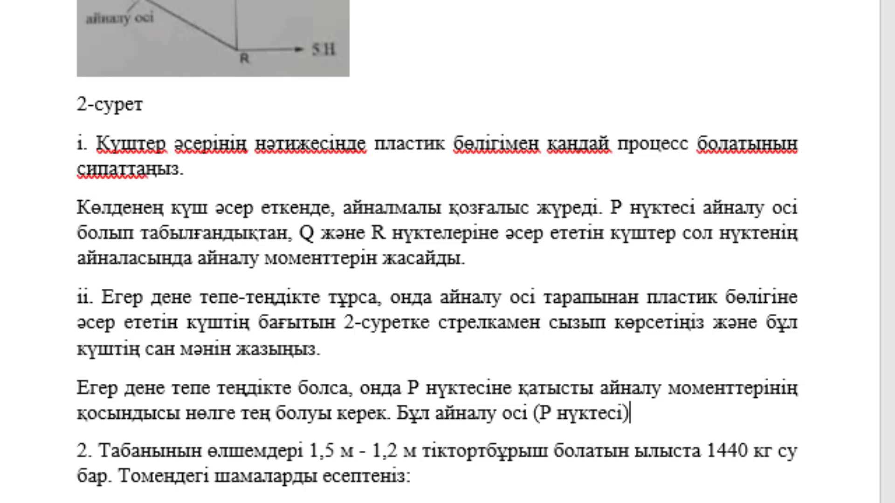
{"action": "type", "text": "жағы"}
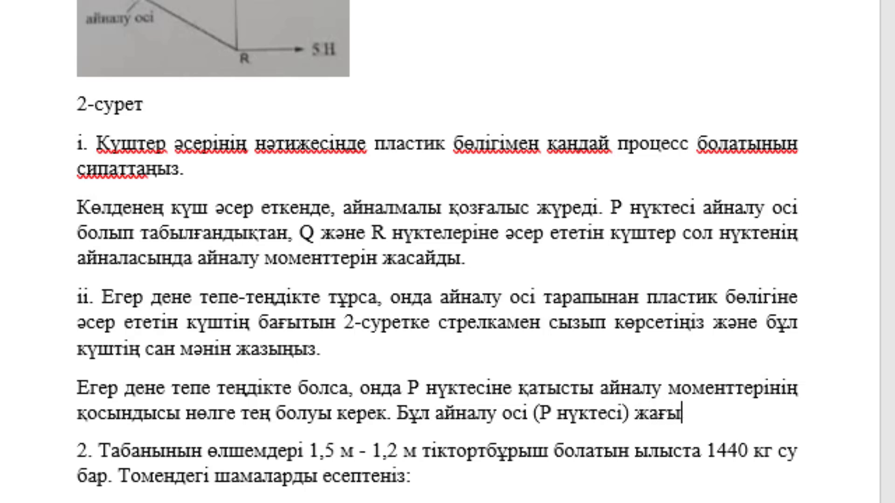
{"action": "type", "text": "нан әреке"}
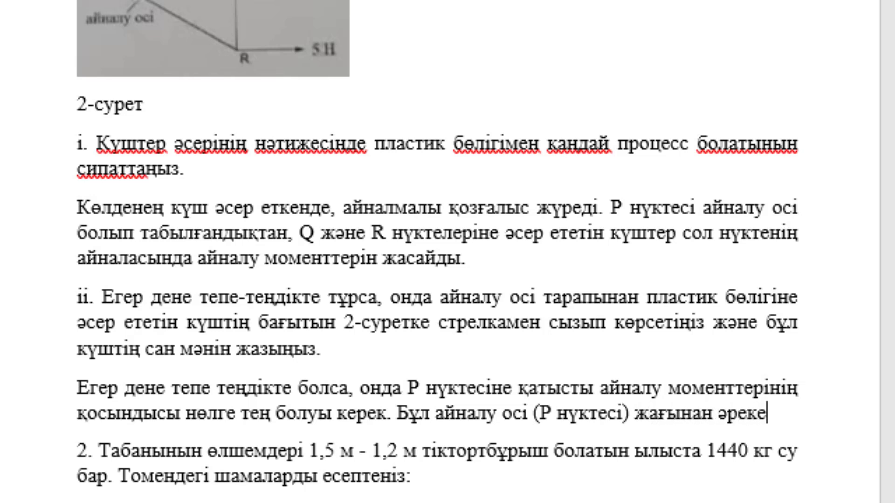
{"action": "type", "text": "т ететін"}
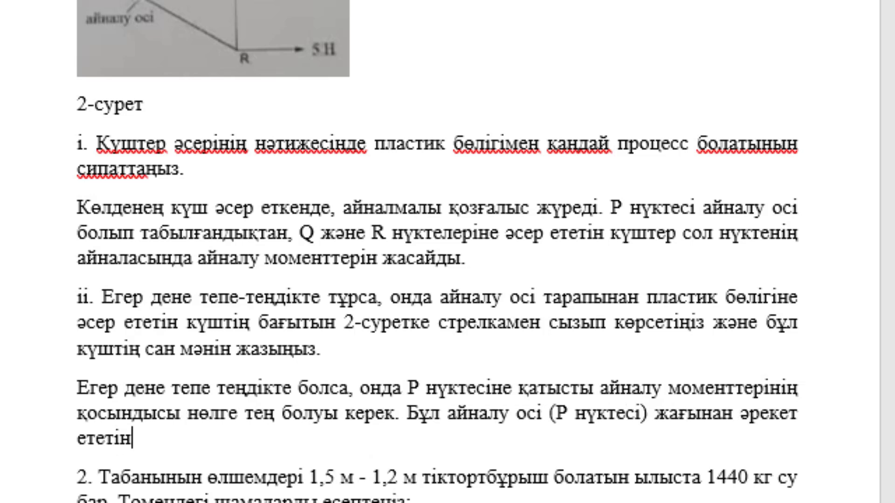
{"action": "type", "text": " күш"}
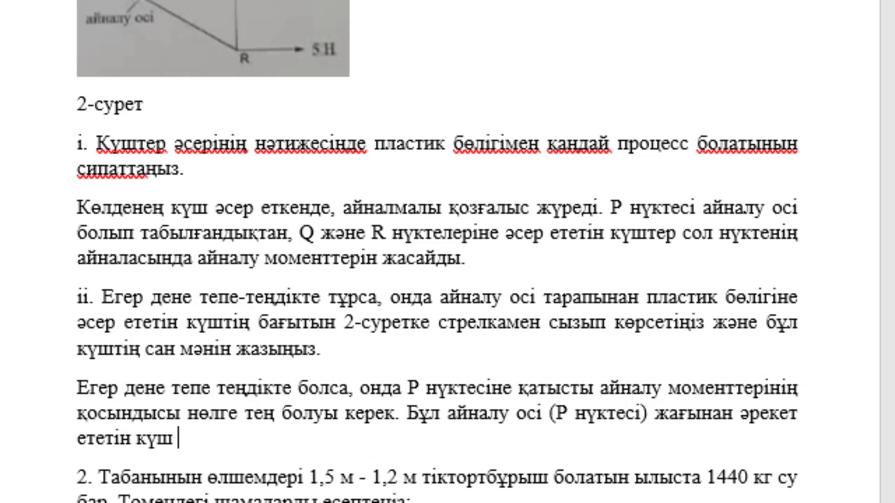
{"action": "type", "text": " Q"}
{"action": "type", "text": " R"}
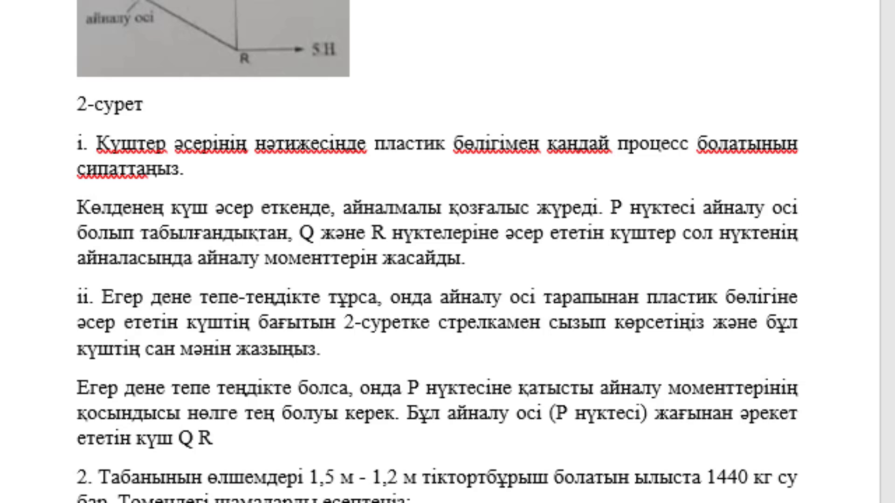
{"action": "type", "text": "жән"}
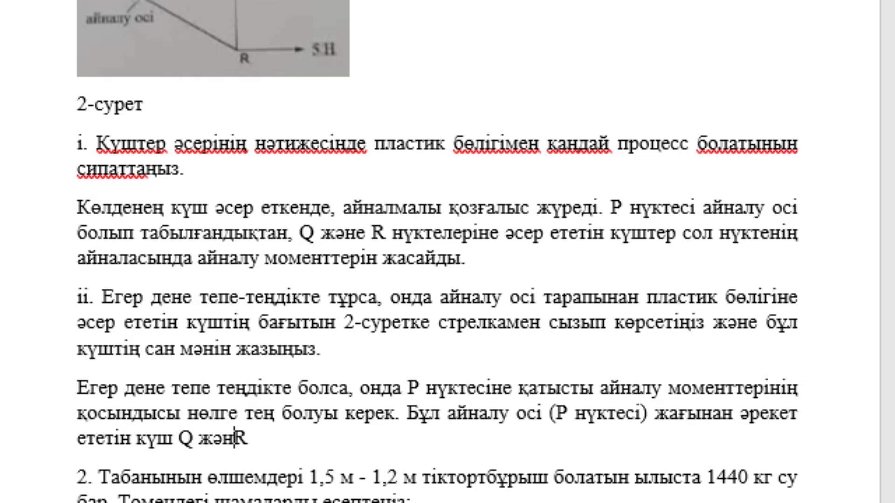
{"action": "type", "text": "е R"}
{"action": "type", "text": " нү"}
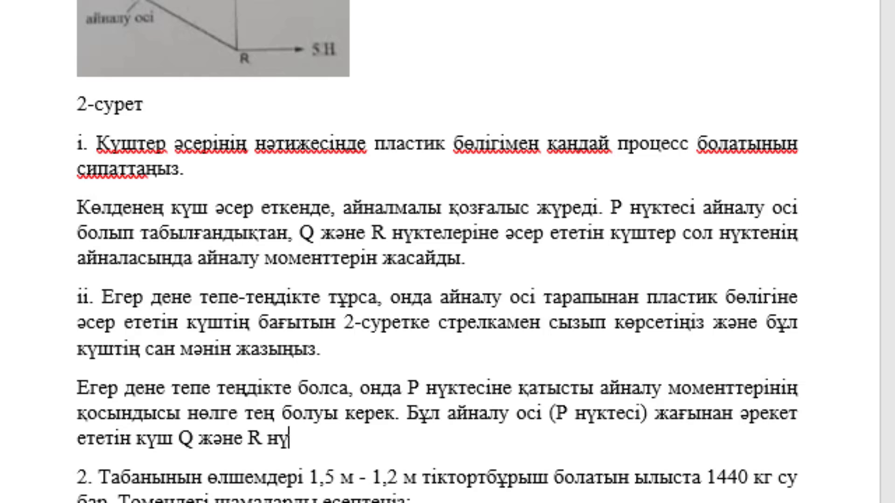
{"action": "type", "text": "ктелеріне"}
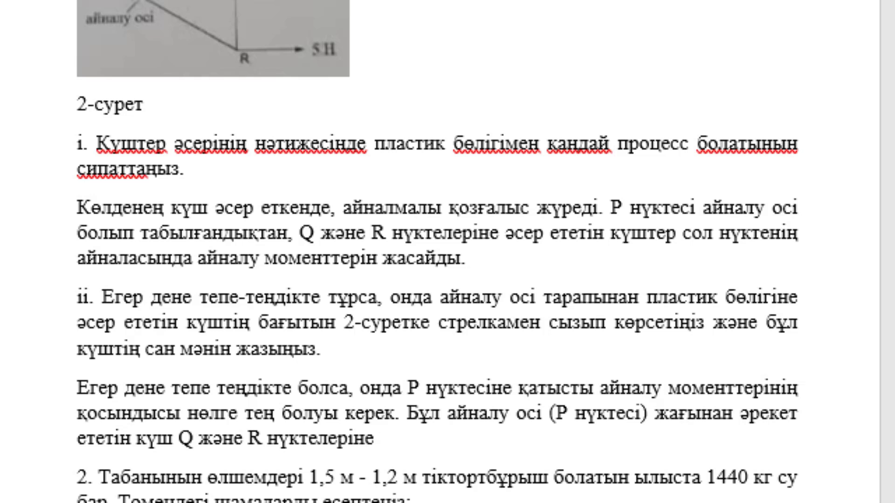
{"action": "type", "text": " әсер ететін"}
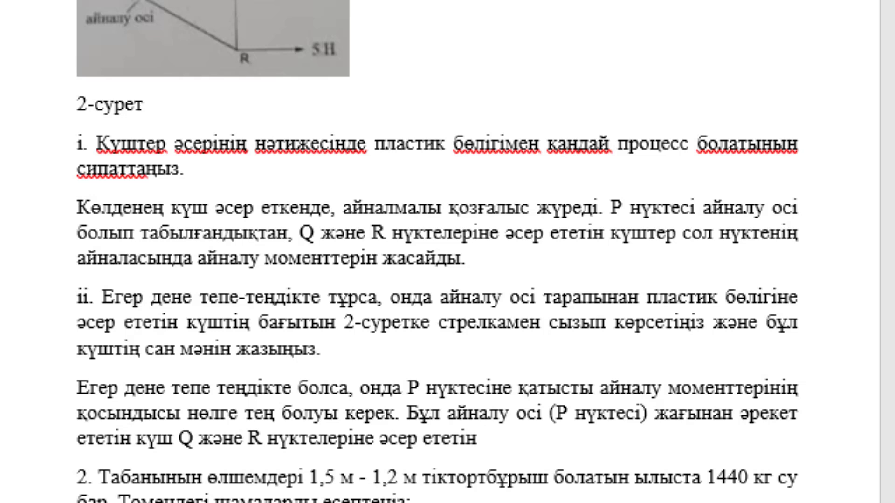
{"action": "type", "text": "күшт"}
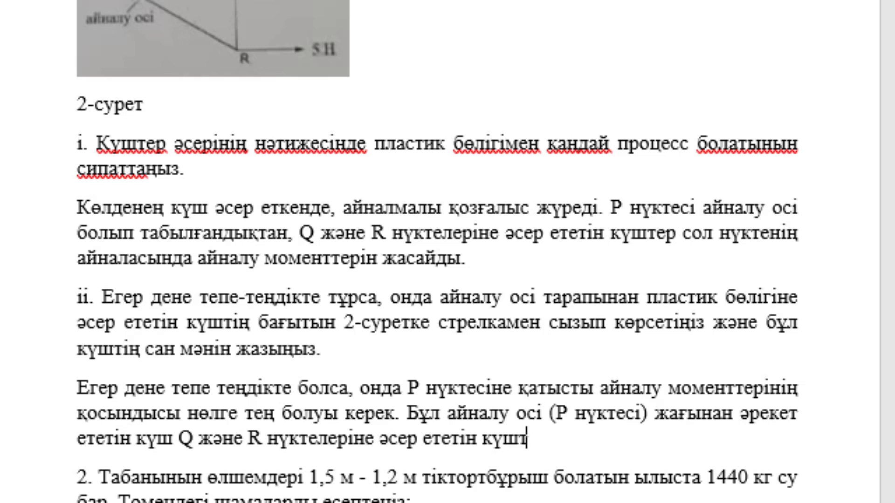
{"action": "type", "text": "ерге"}
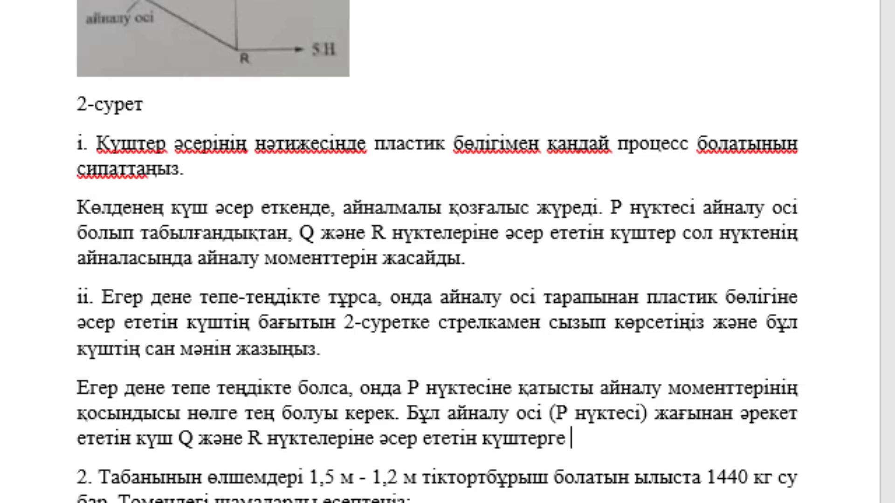
{"action": "type", "text": " қатысты"}
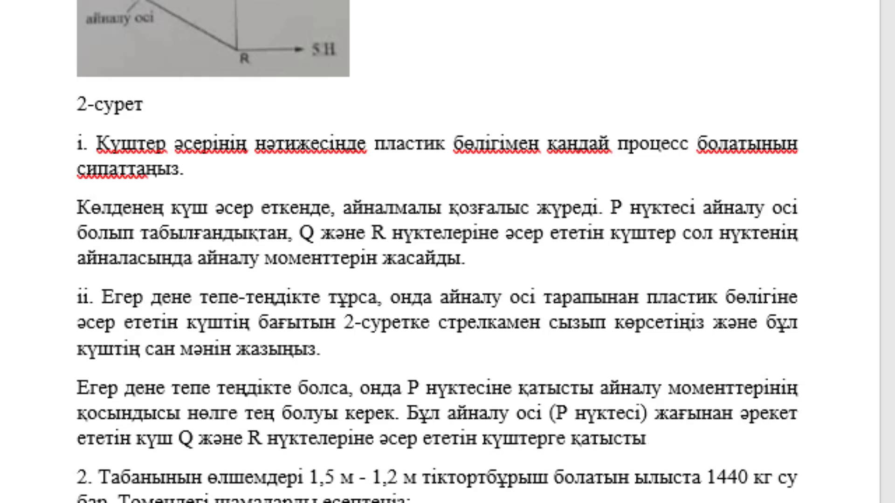
{"action": "type", "text": " қара"}
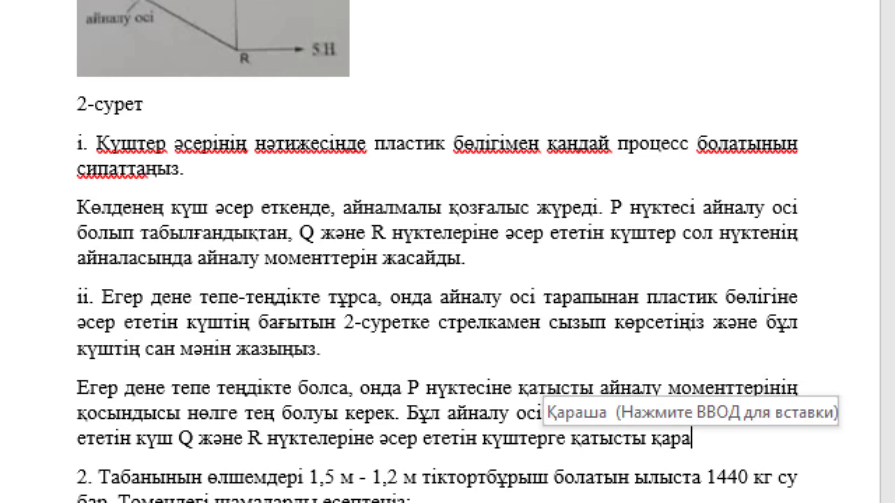
{"action": "type", "text": "ма"}
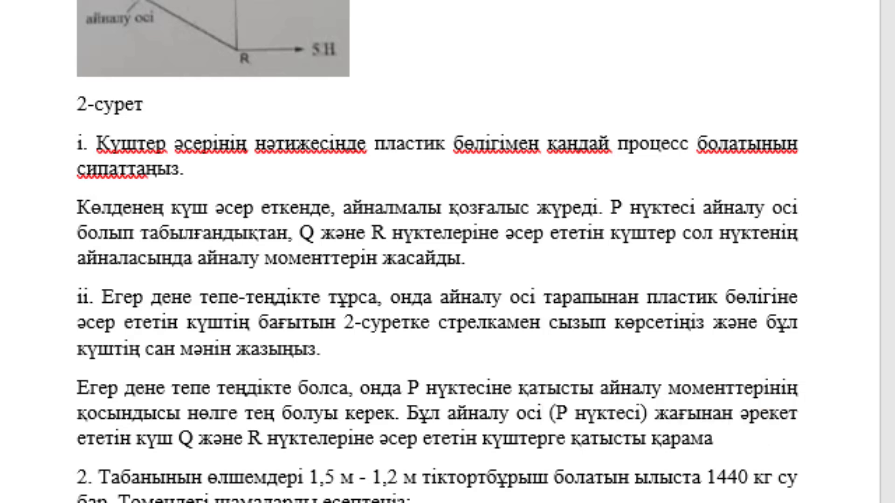
{"action": "type", "text": " қарсы а"}
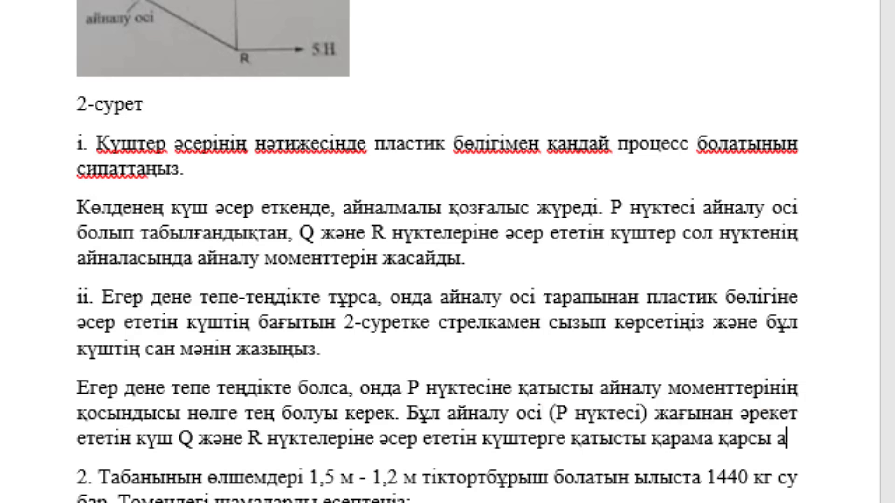
{"action": "type", "text": "йналу мом"}
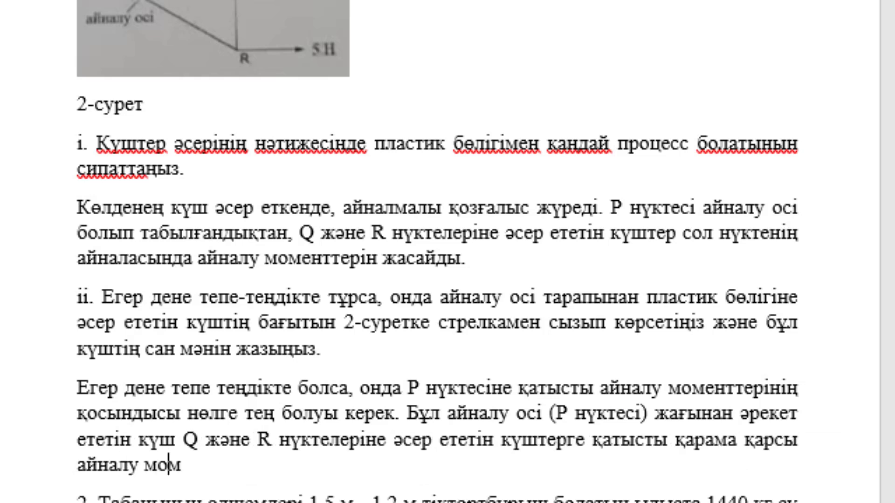
{"action": "type", "text": "ентін"}
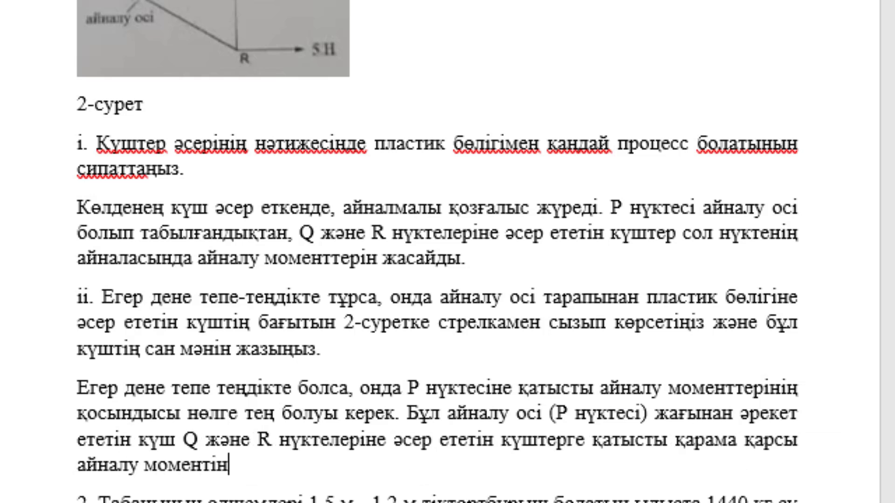
{"action": "type", "text": " жасауы"}
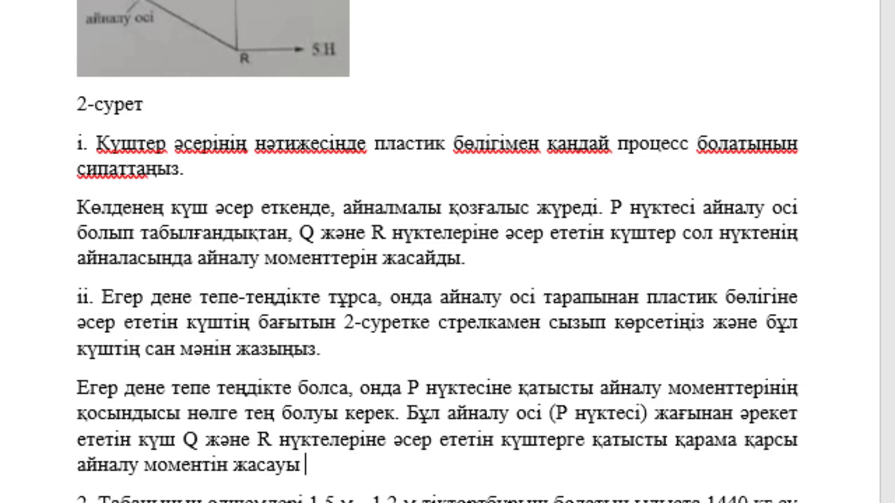
{"action": "type", "text": " керек д"}
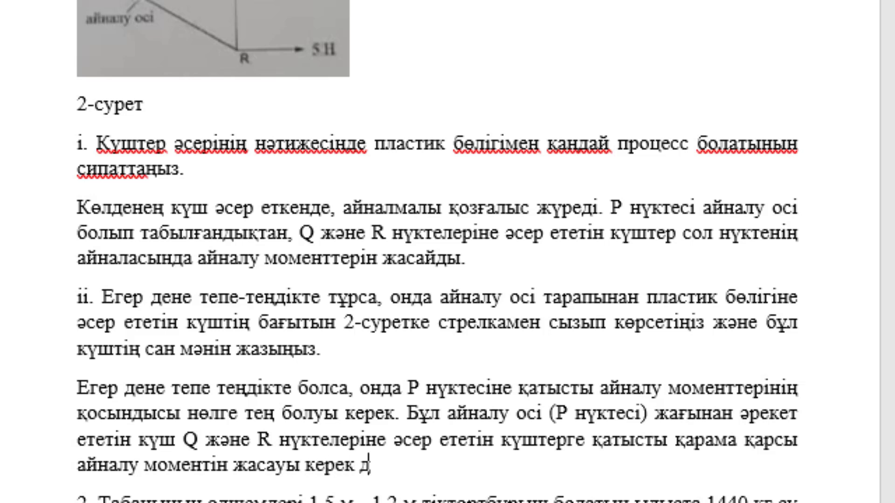
{"action": "type", "text": "егенді білд"}
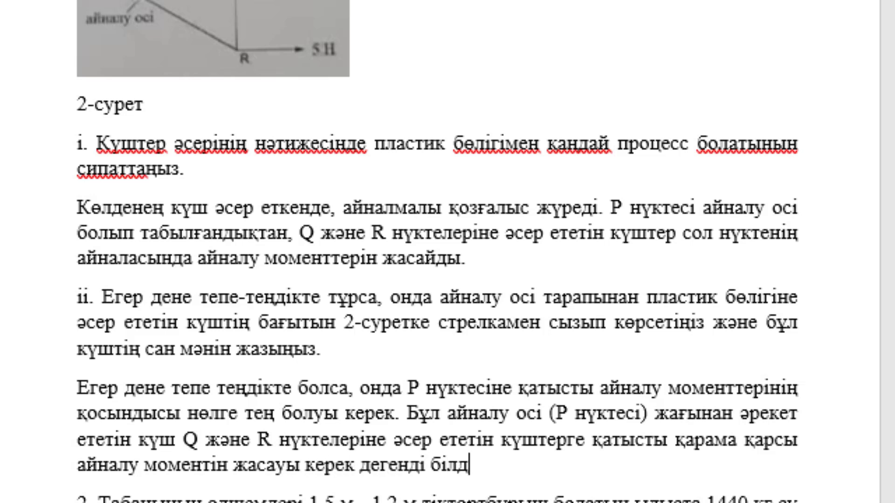
{"action": "type", "text": "іреді."}
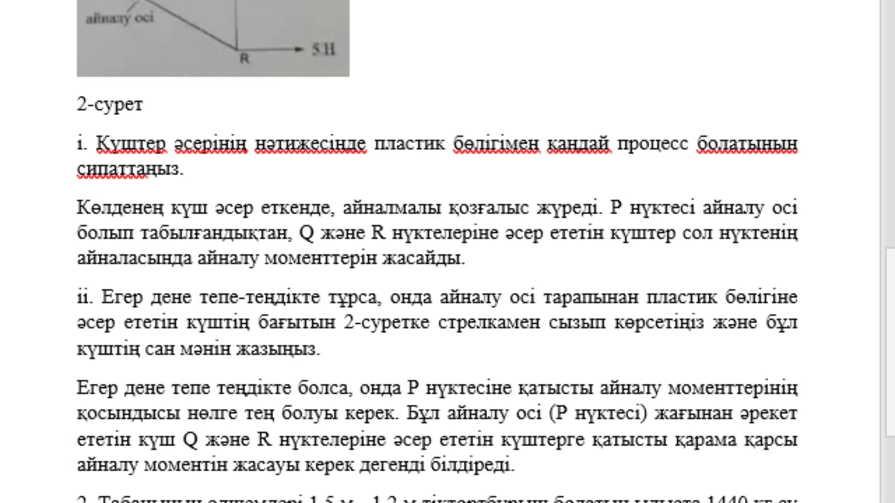
{"action": "key", "text": "Return"}
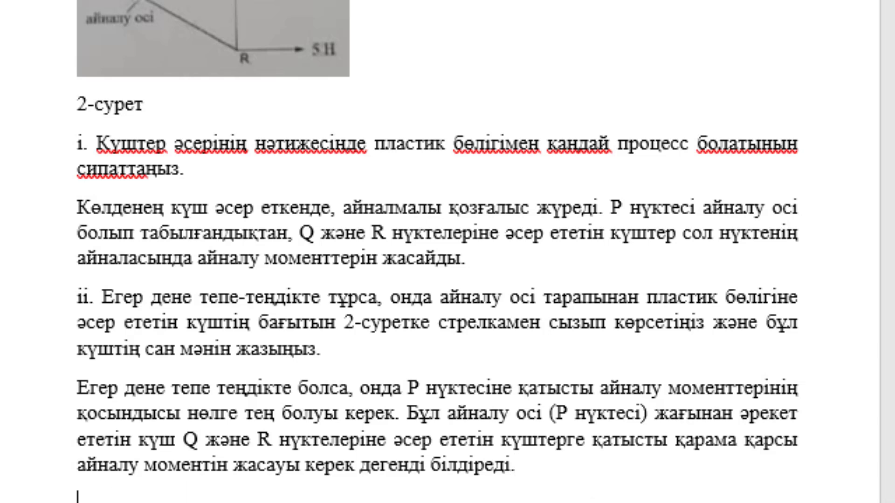
Start the next paragraph: the force's value is found from moment as force times distance to the axis
{"action": "scroll", "coordinate": [455, 193], "scroll_direction": "down", "scroll_amount": 1}
{"action": "scroll", "coordinate": [458, 306], "scroll_direction": "down", "scroll_amount": 2}
{"action": "scroll", "coordinate": [455, 247], "scroll_direction": "down", "scroll_amount": 1}
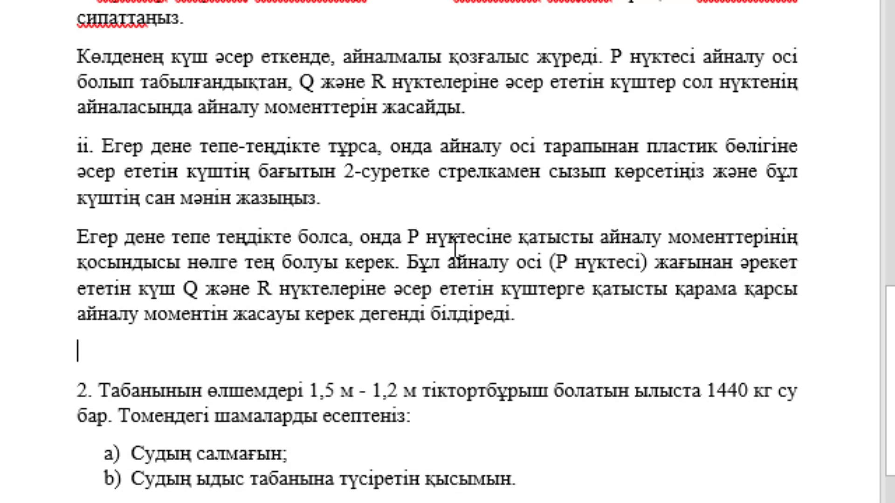
{"action": "type", "text": "Осы кү"}
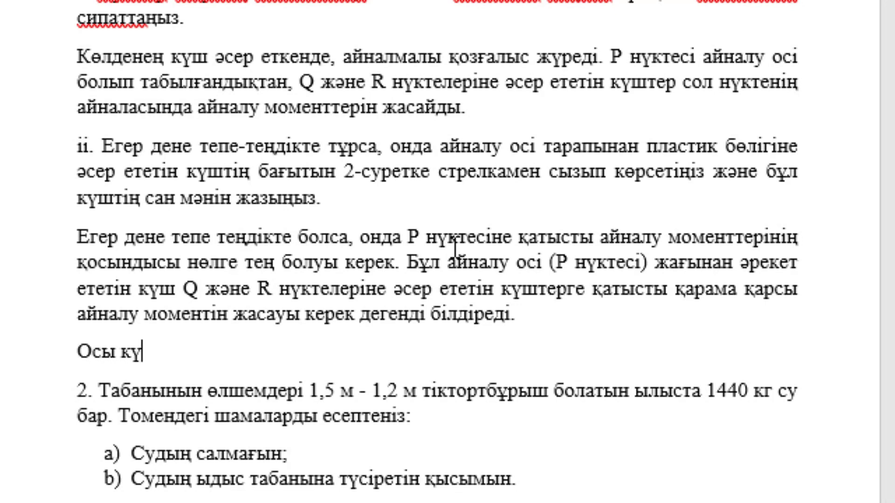
{"action": "type", "text": "штің сан"}
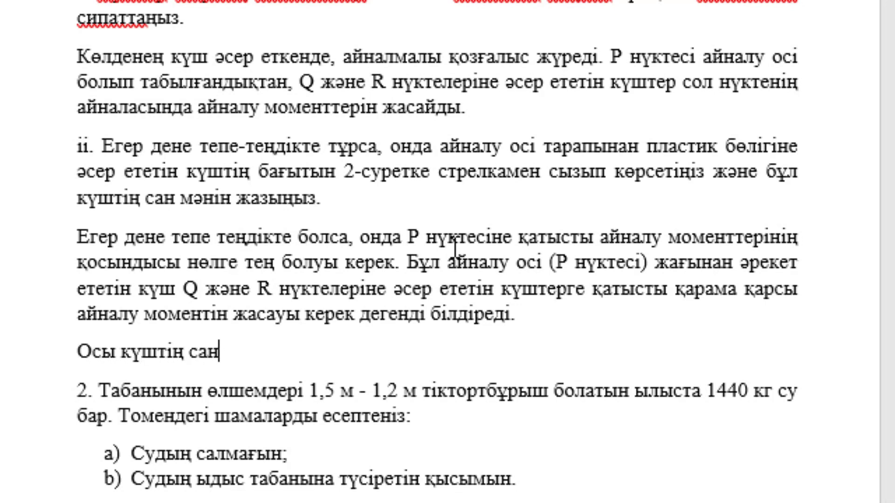
{"action": "type", "text": "дық мәні"}
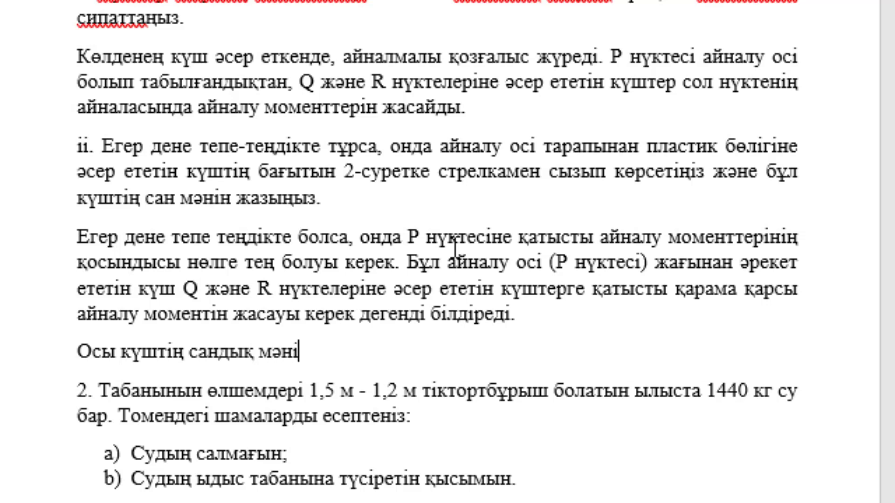
{"action": "type", "text": "н табу үш"}
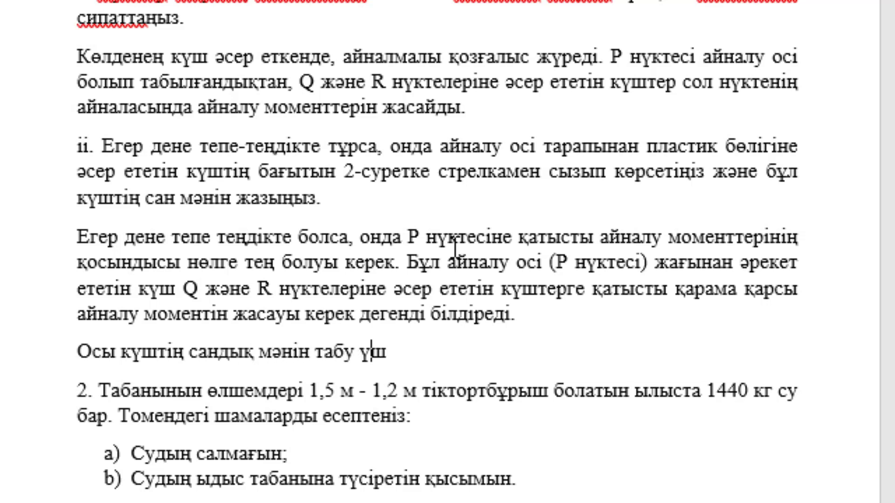
{"action": "type", "text": "ін біз"}
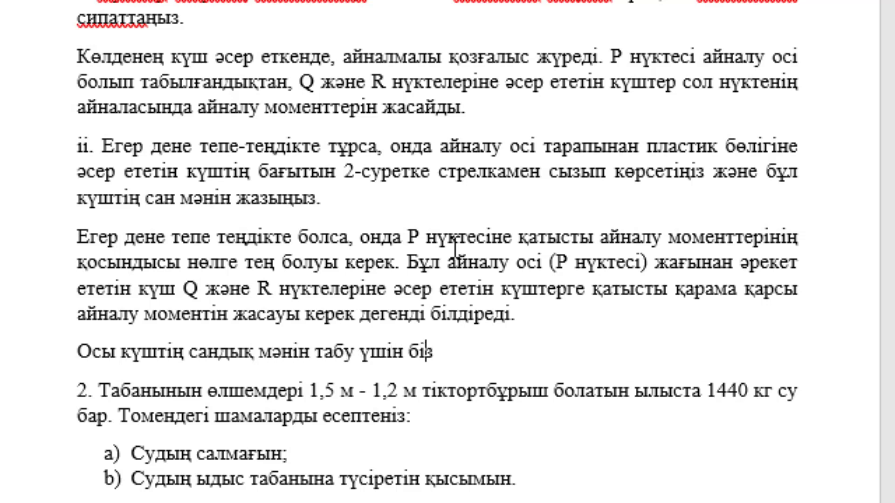
{"action": "type", "text": " күш м"}
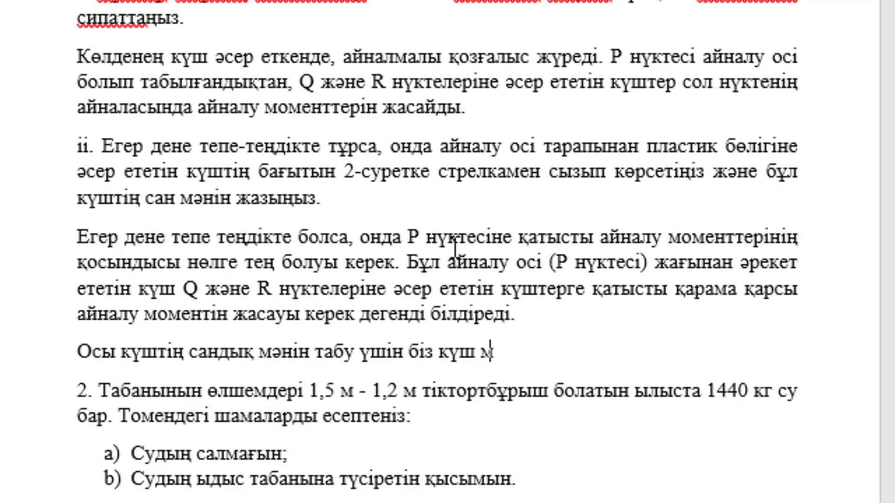
{"action": "type", "text": "ментін "}
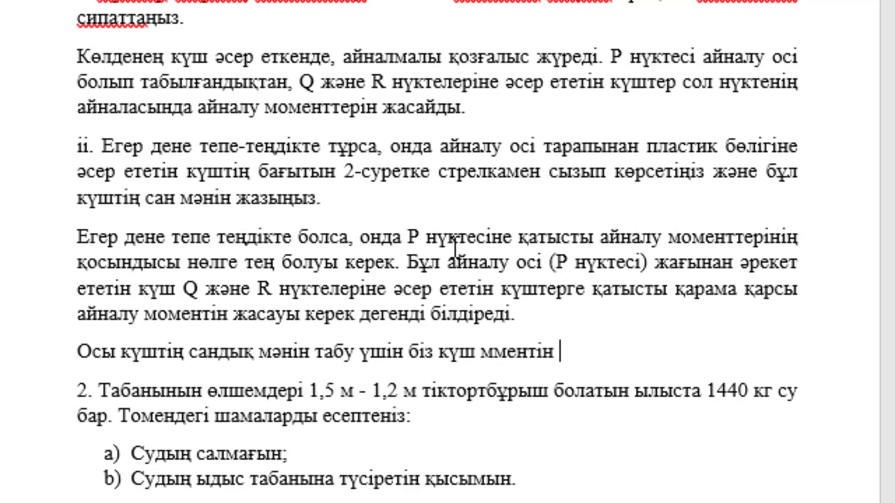
{"action": "type", "text": "айналу "}
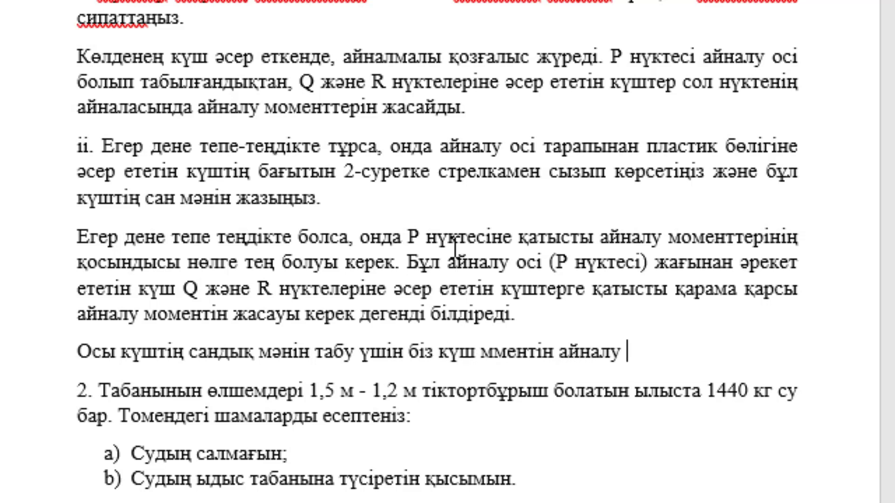
{"action": "type", "text": "осіне де"}
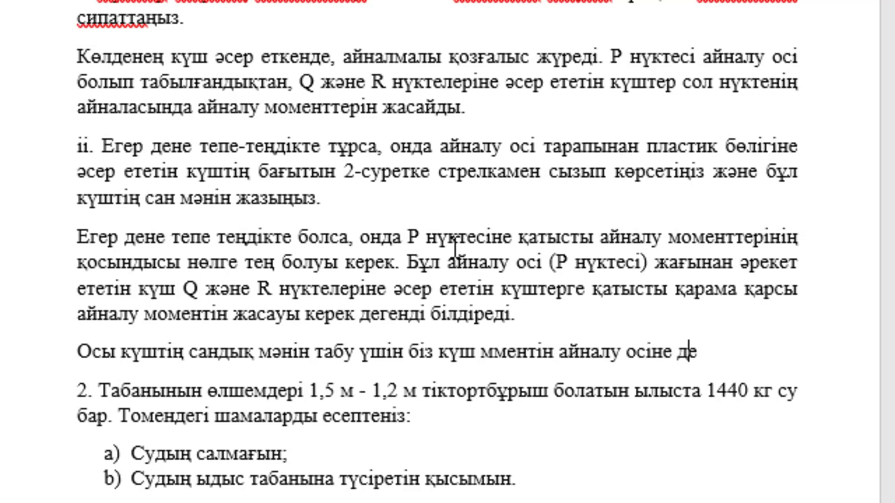
{"action": "type", "text": "йінгі "}
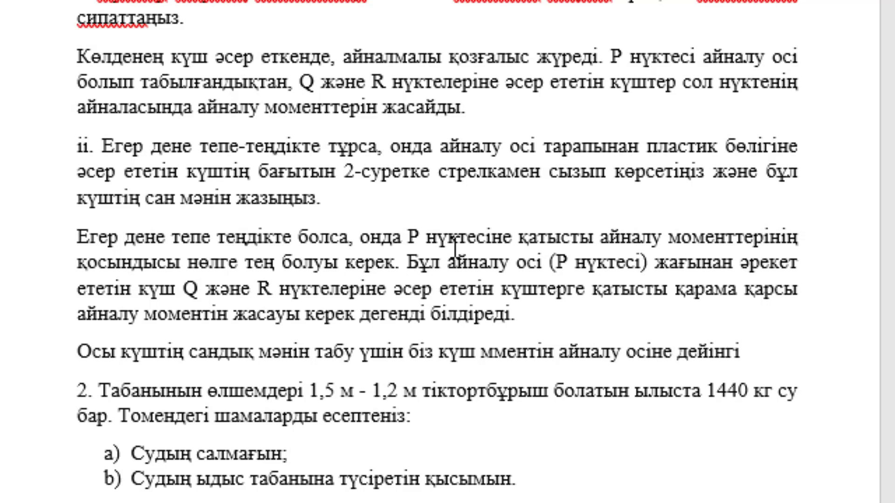
{"action": "type", "text": "қашықты"}
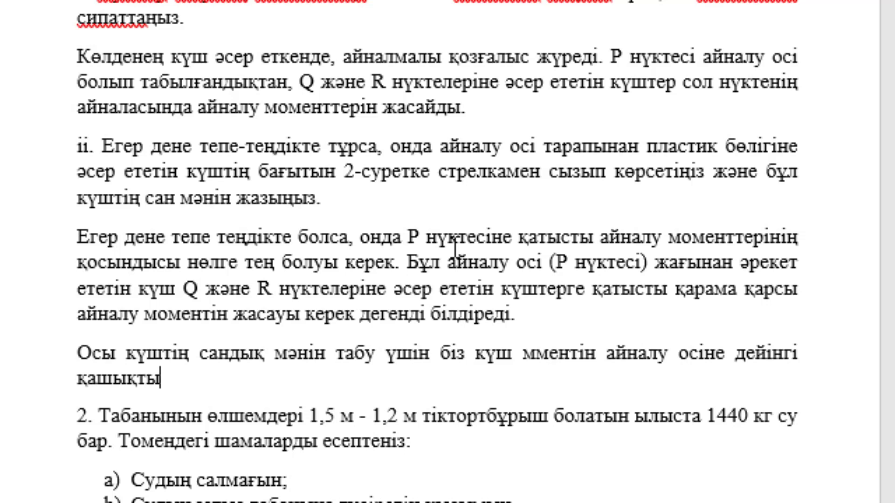
{"action": "type", "text": "қтағы "}
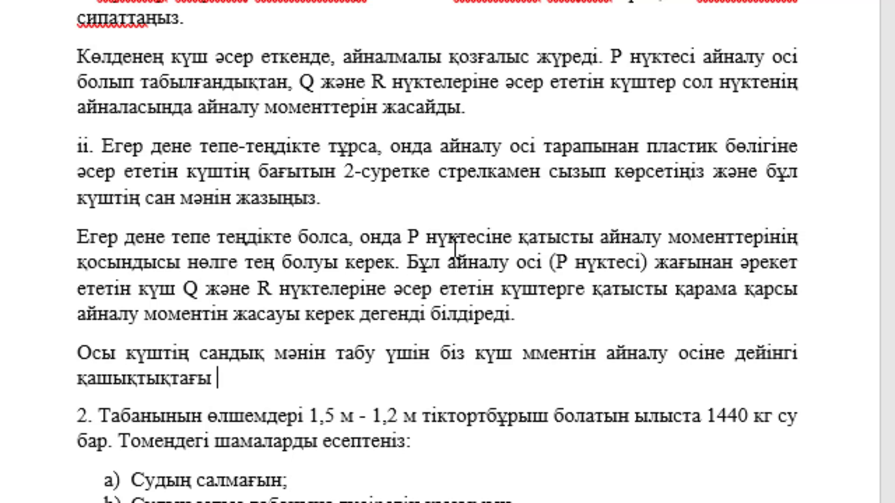
{"action": "type", "text": "күш"}
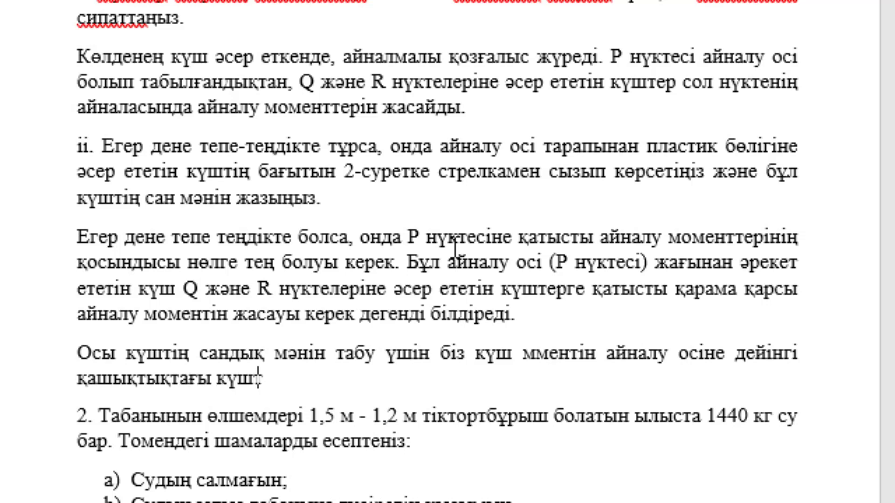
{"action": "type", "text": "тің вектор"}
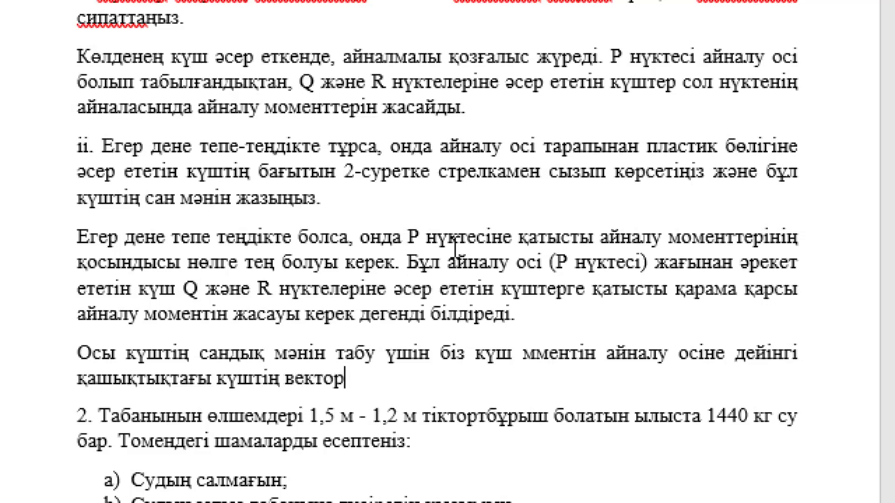
{"action": "type", "text": "лық көб"}
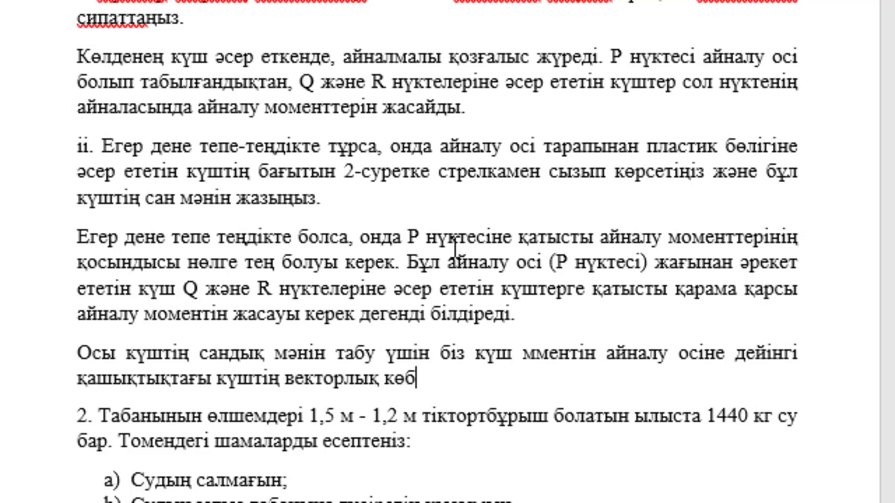
{"action": "type", "text": "ейтінд"}
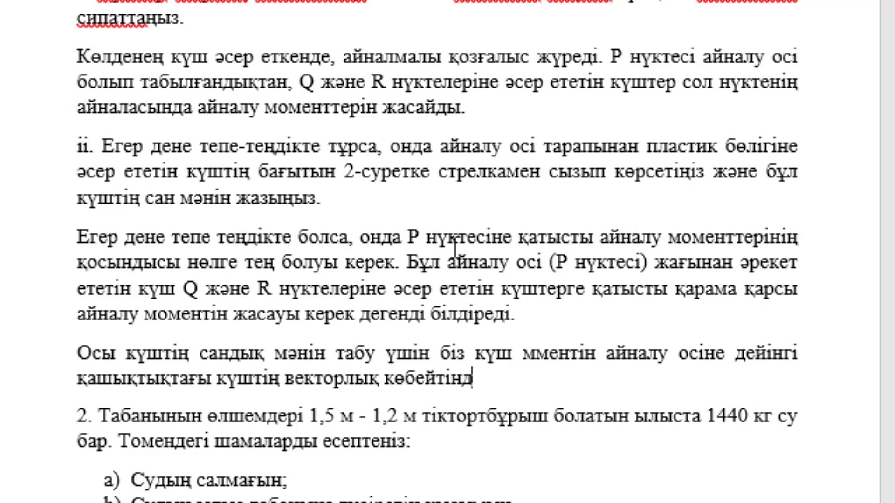
{"action": "type", "text": "ісі ретінде"}
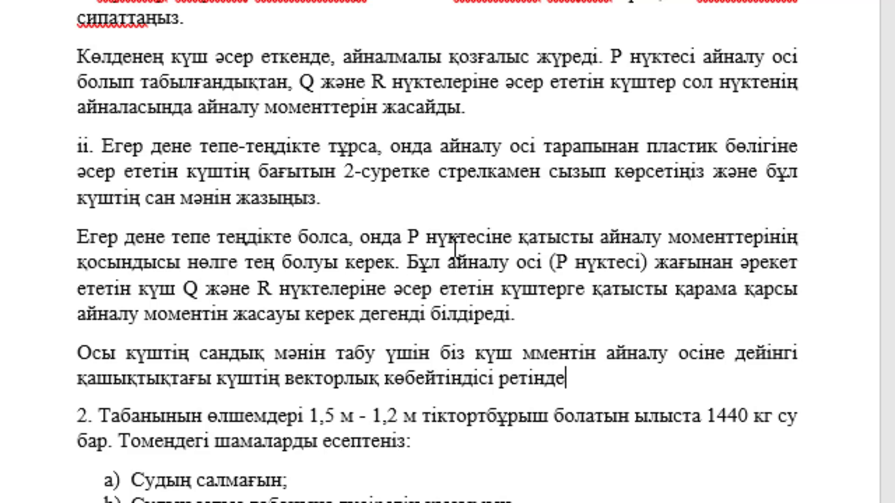
{"action": "type", "text": " қолданамы"}
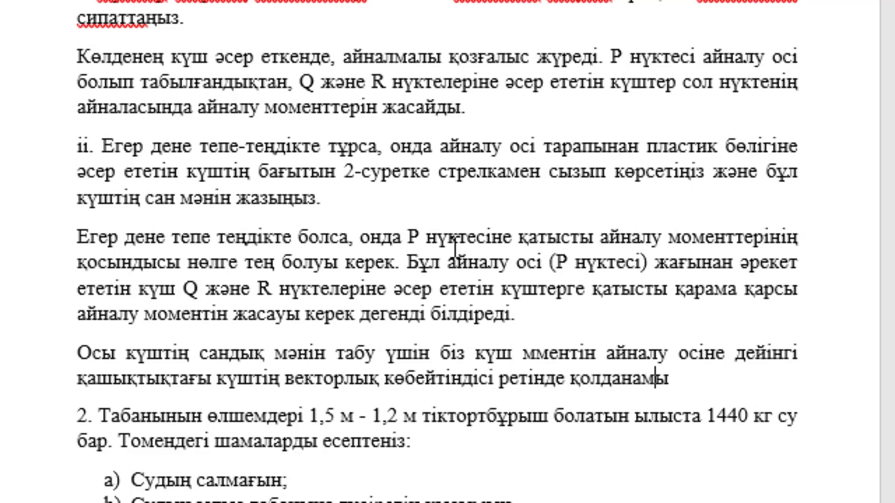
{"action": "type", "text": "з№"}
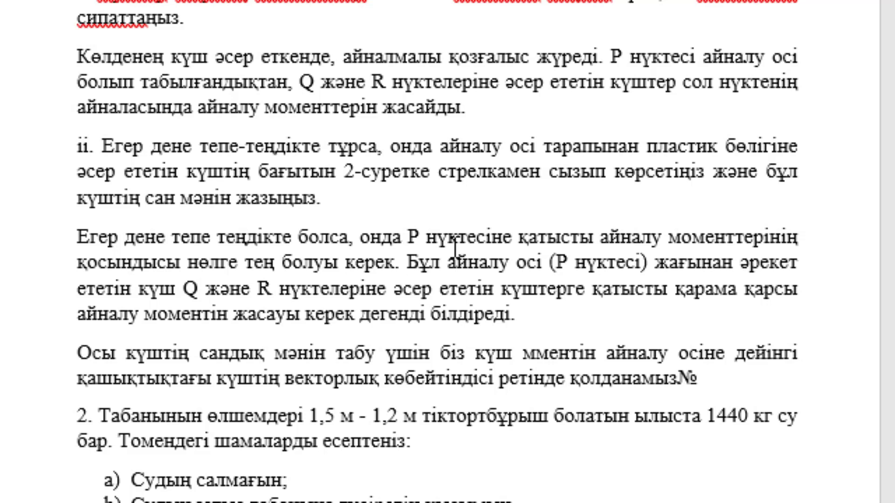
{"action": "key", "text": "BackSpace"}
{"action": "type", "text": ". Тепе т"}
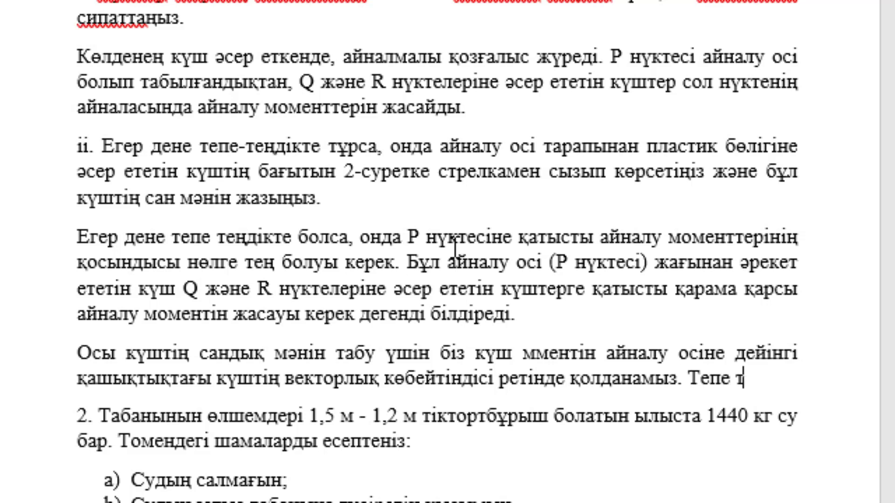
{"action": "type", "text": "еңдікті"}
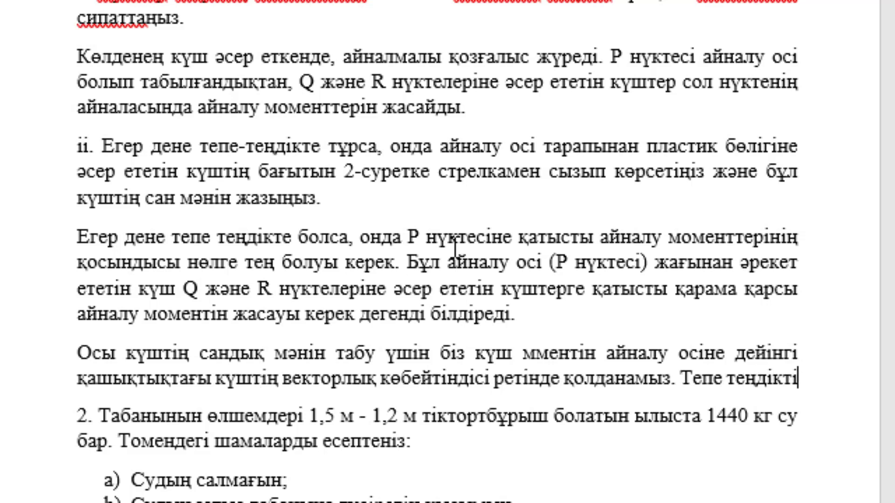
Add that for equilibrium the moments sum to zero, so P's force must oppose the Q and R moments
{"action": "key", "text": "BackSpace"}
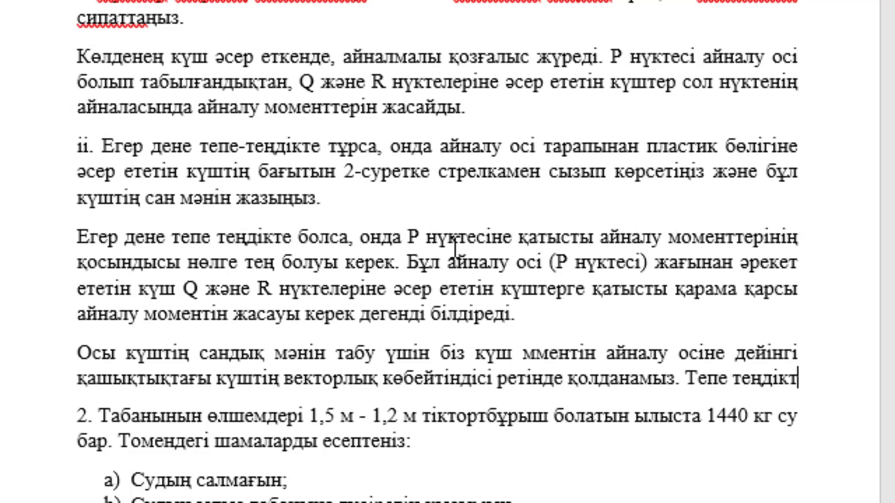
{"action": "key", "text": "BackSpace"}
{"action": "type", "text": "ке"}
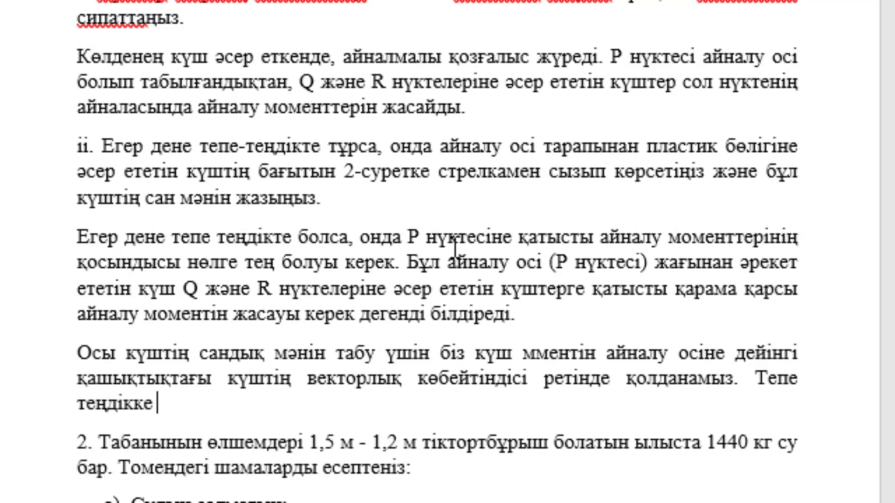
{"action": "type", "text": " жету үшін"}
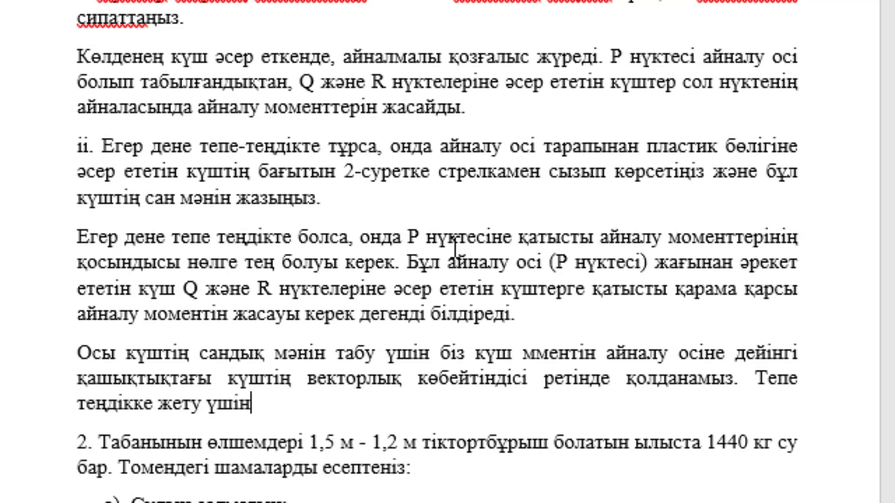
{"action": "type", "text": "моментт"}
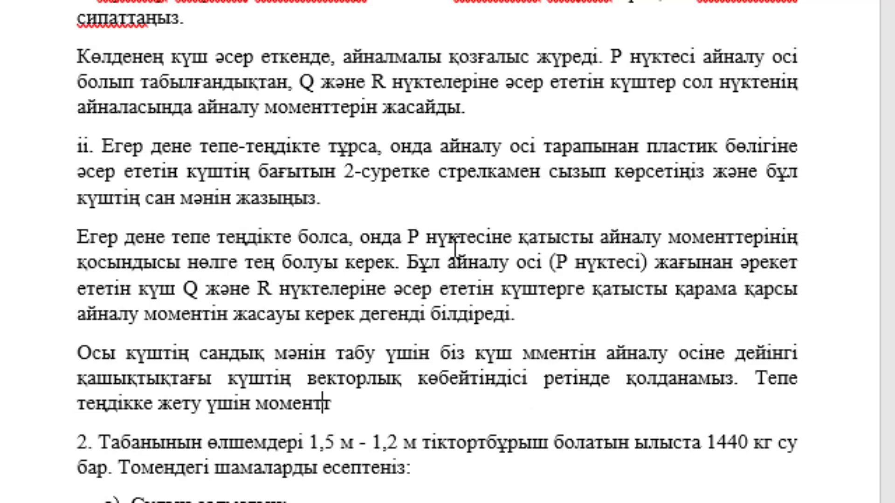
{"action": "type", "text": "ердің қос"}
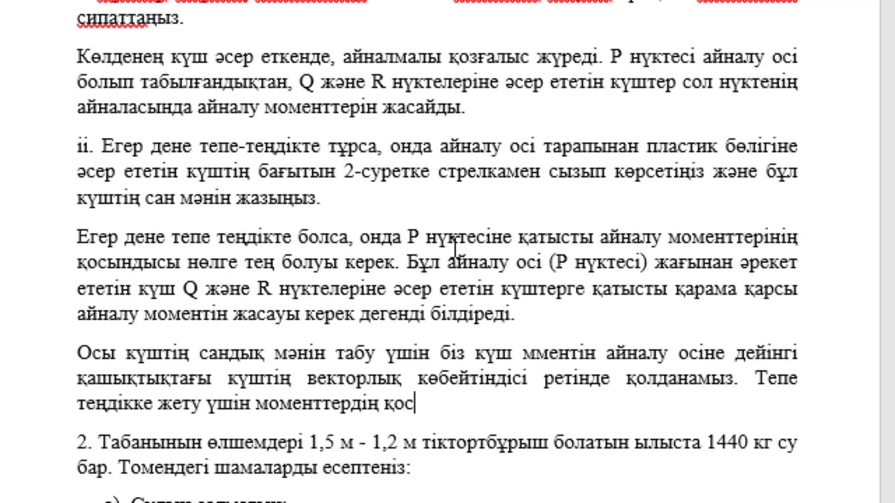
{"action": "type", "text": "ындысы"}
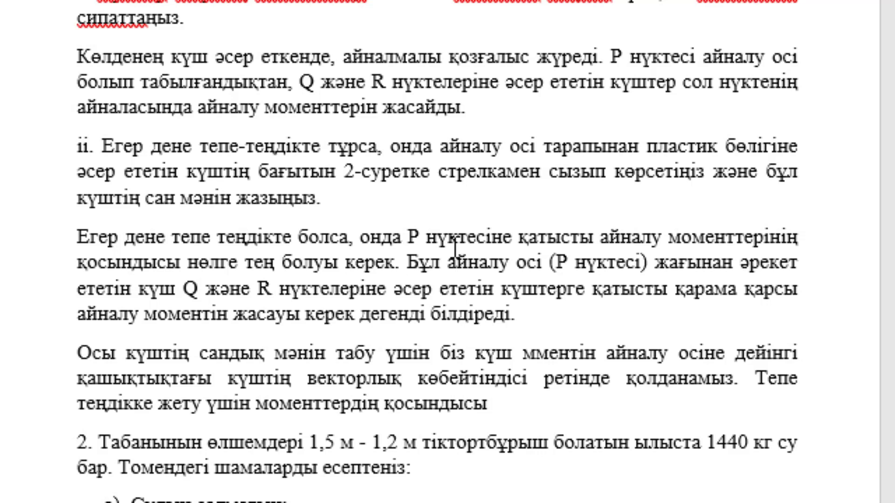
{"action": "type", "text": " нө"}
{"action": "type", "text": "лге тең "}
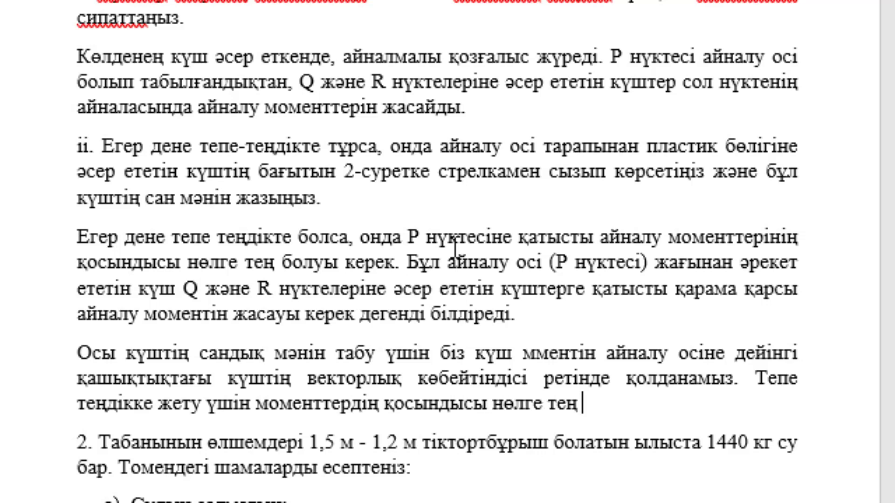
{"action": "type", "text": "болуы керек"}
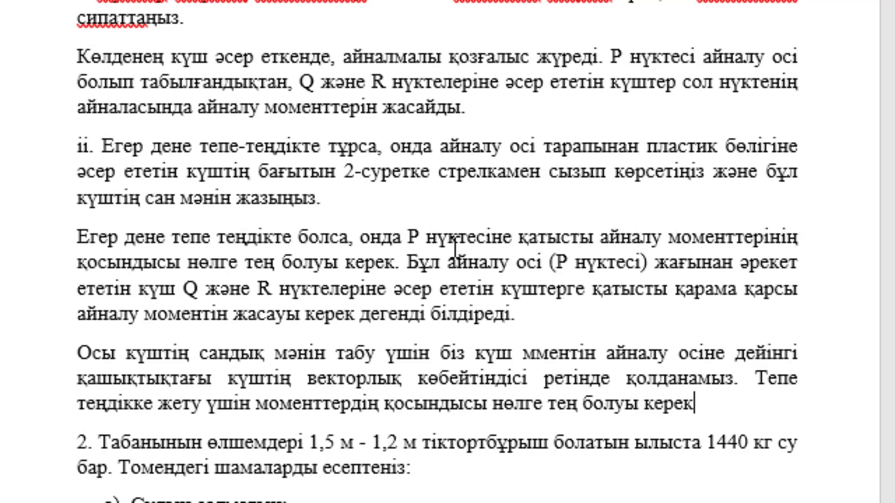
{"action": "type", "text": " және "}
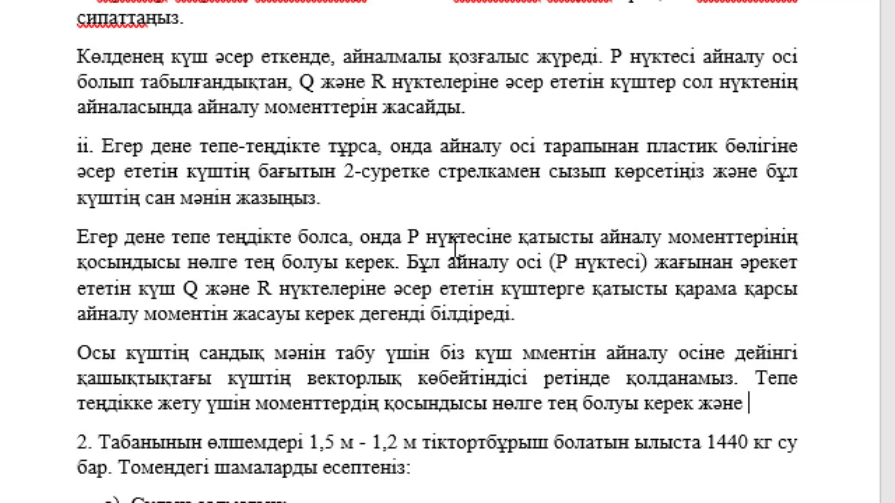
{"action": "type", "text": "P нү"}
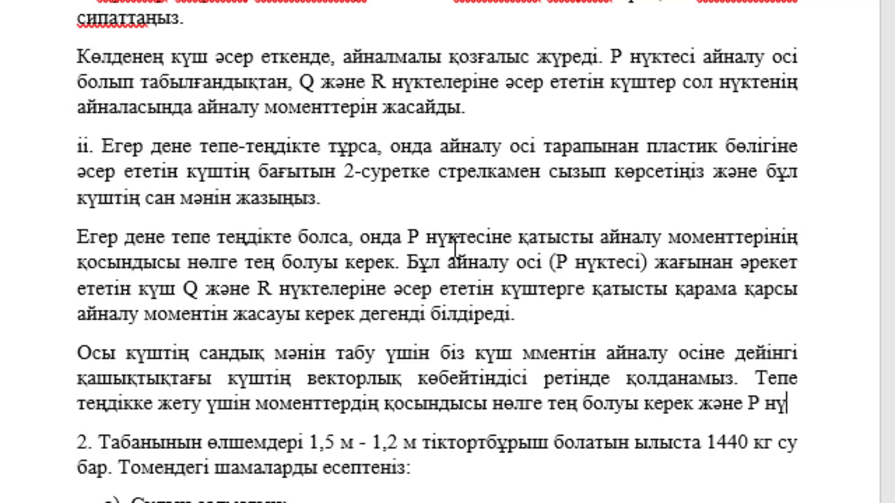
{"action": "type", "text": "ктесіне"}
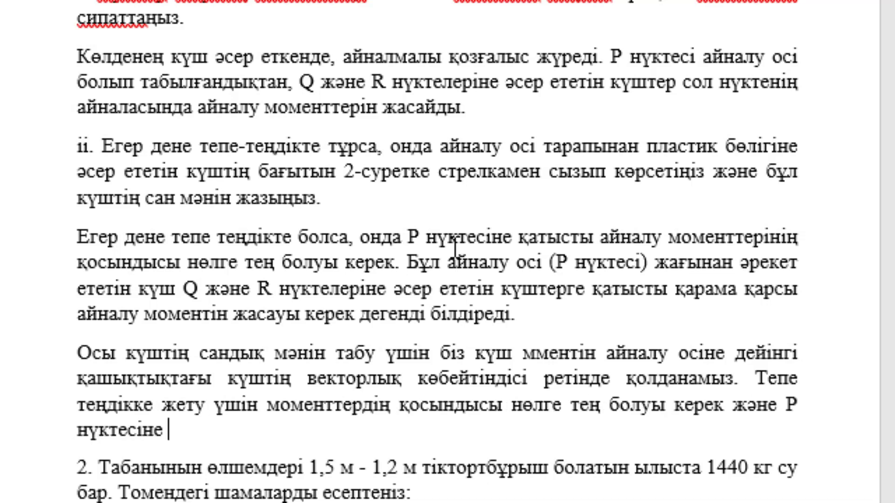
{"action": "type", "text": "әсер ететін"}
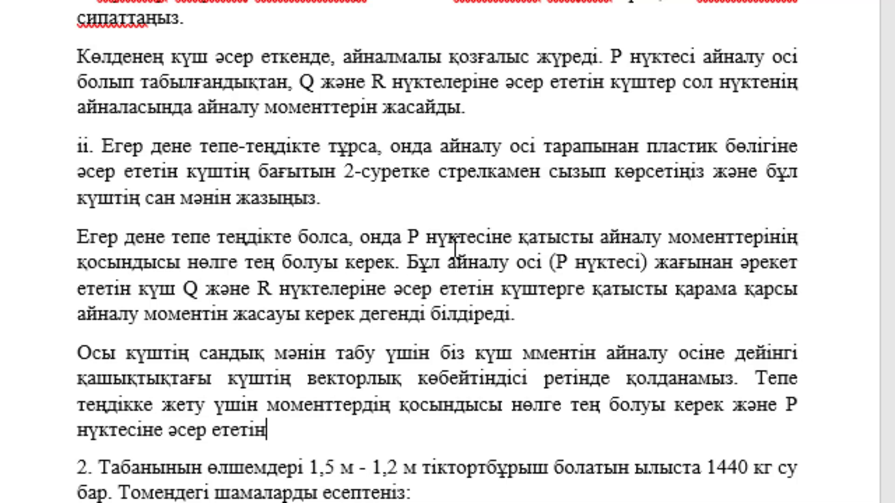
{"action": "type", "text": " кү"}
{"action": "type", "text": "ш"}
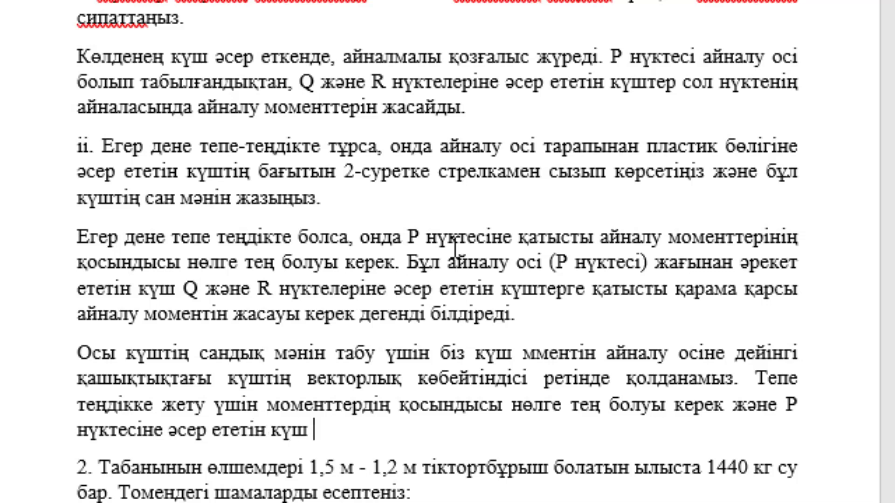
{"action": "type", "text": "Q"}
{"action": "type", "text": "R"}
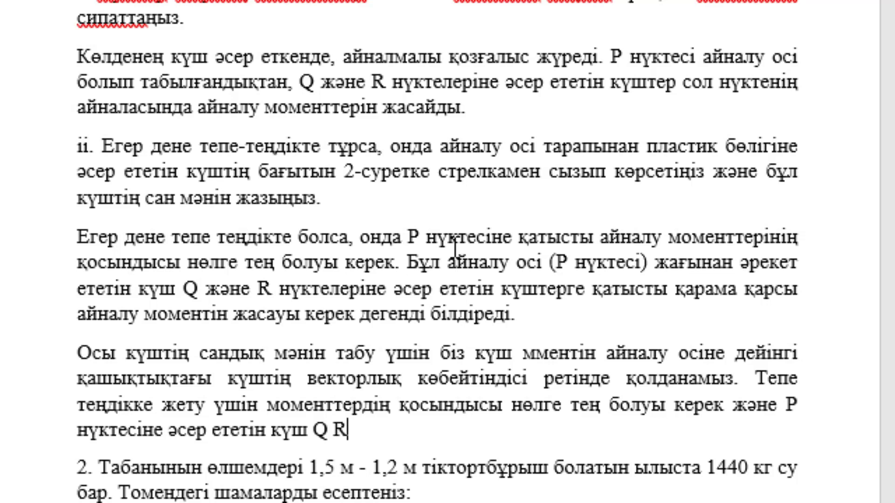
{"action": "type", "text": "және "}
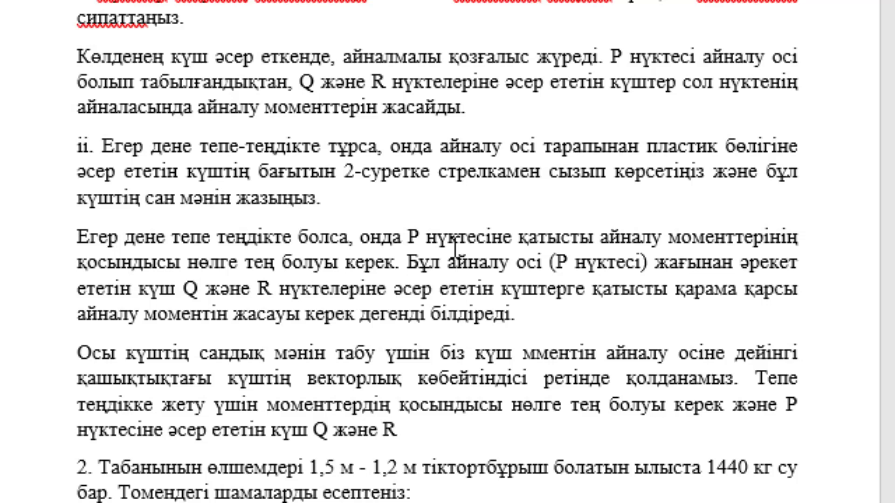
{"action": "type", "text": " нүктере"}
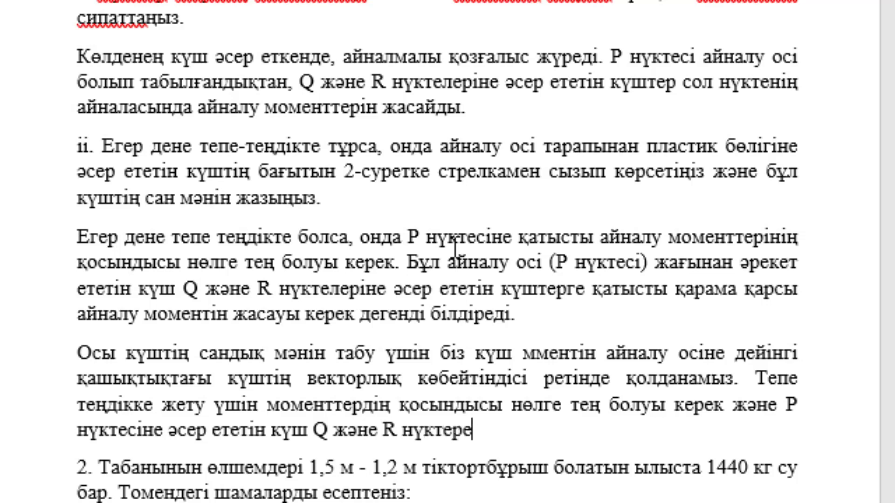
{"action": "key", "text": "BackSpace"}
{"action": "key", "text": "BackSpace"}
{"action": "type", "text": "леріне "}
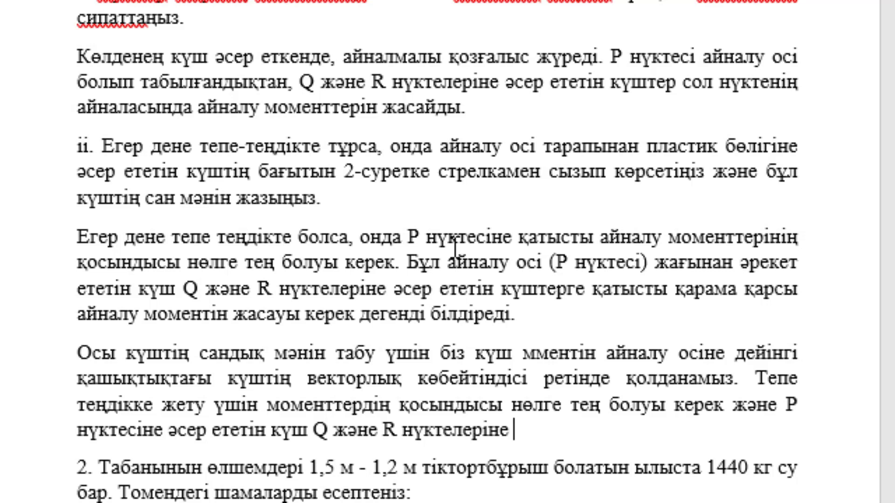
{"action": "type", "text": "әсер ететін"}
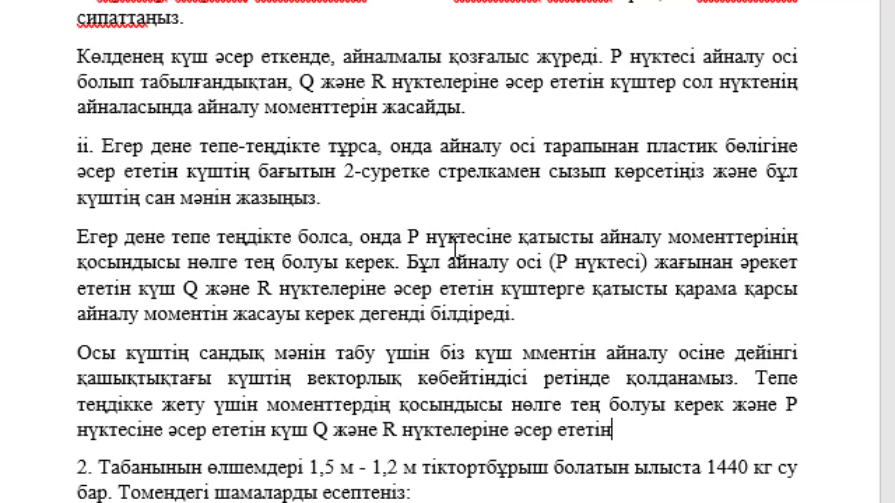
{"action": "type", "text": " к"}
{"action": "type", "text": "үштерді"}
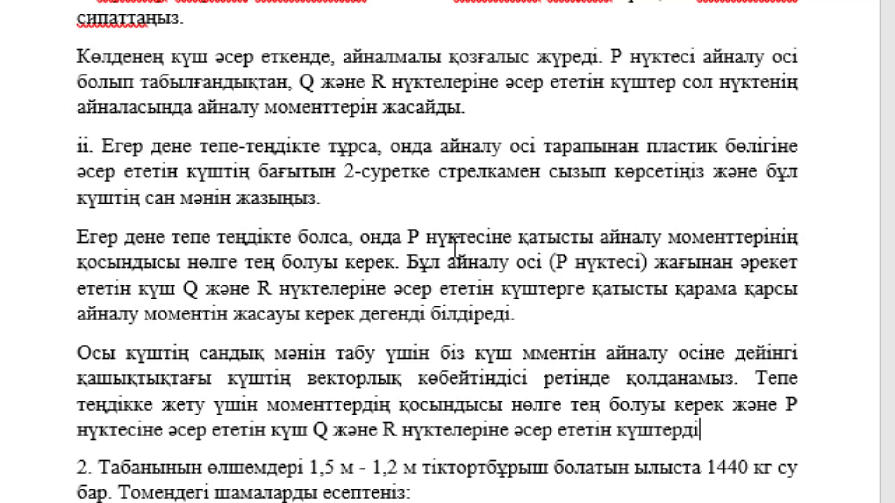
{"action": "type", "text": "ң момен"}
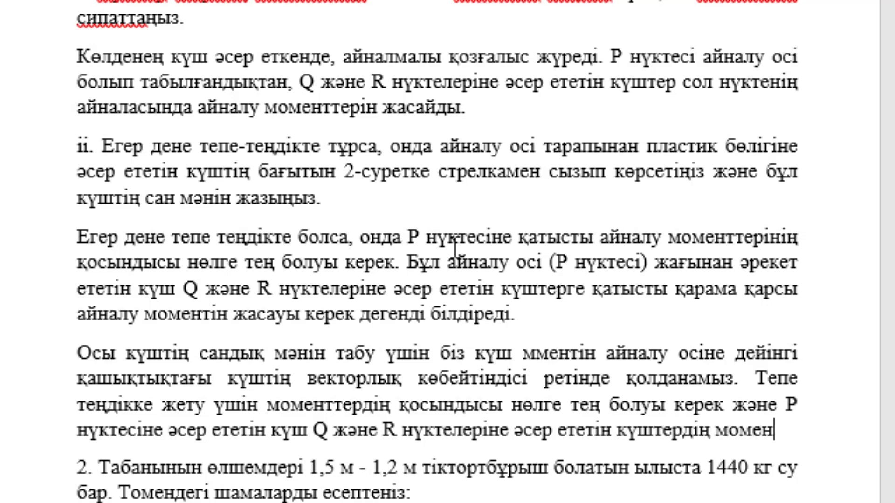
{"action": "type", "text": "ттерінің қ"}
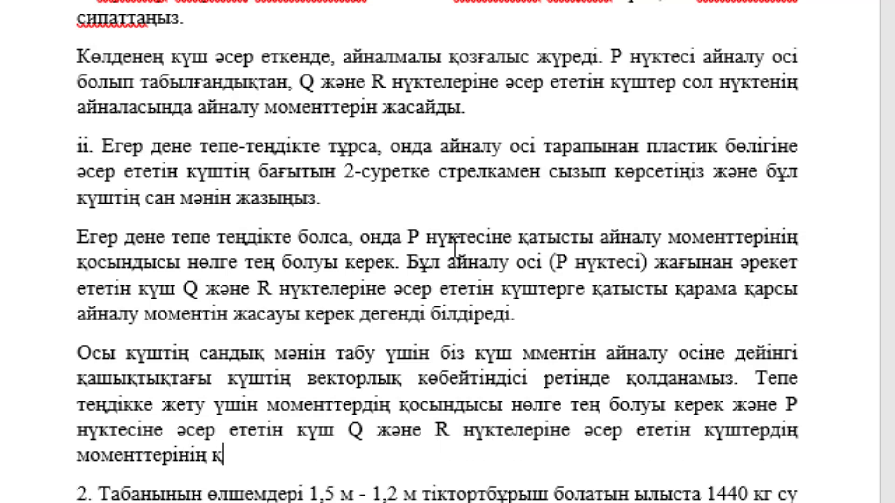
{"action": "type", "text": "осындысына "}
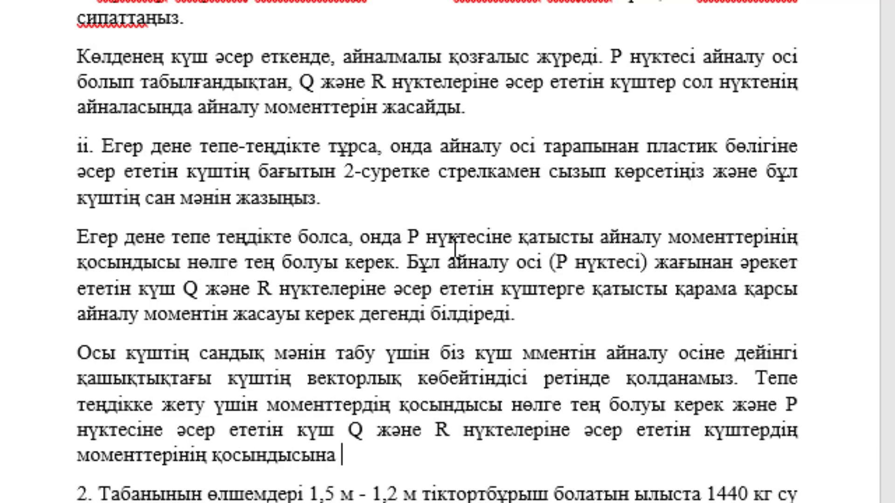
{"action": "type", "text": "қарама қа"}
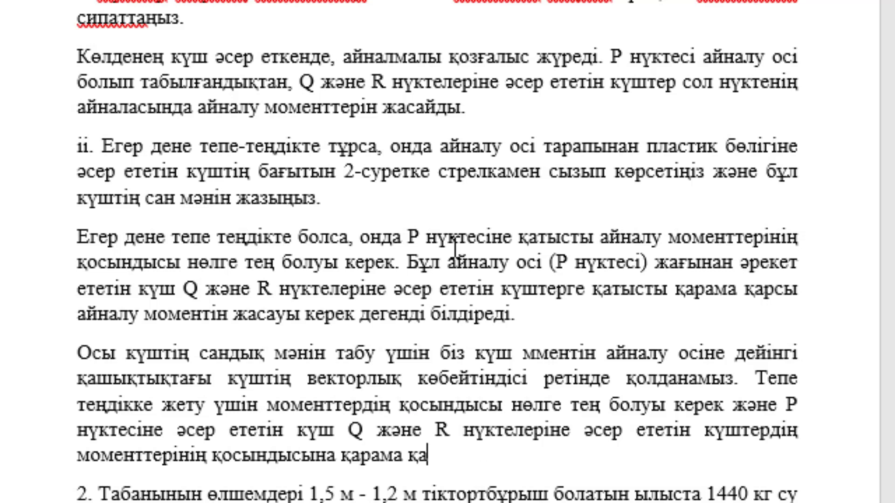
{"action": "type", "text": "рсы мо"}
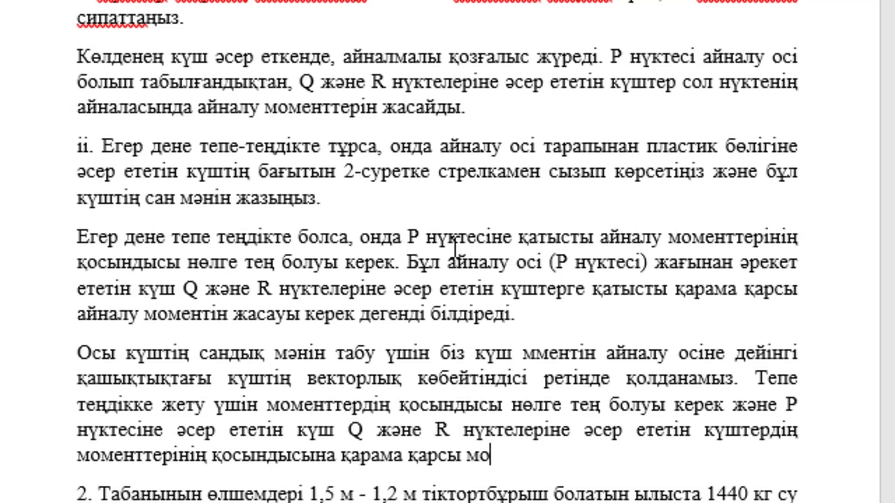
{"action": "type", "text": "мент құру"}
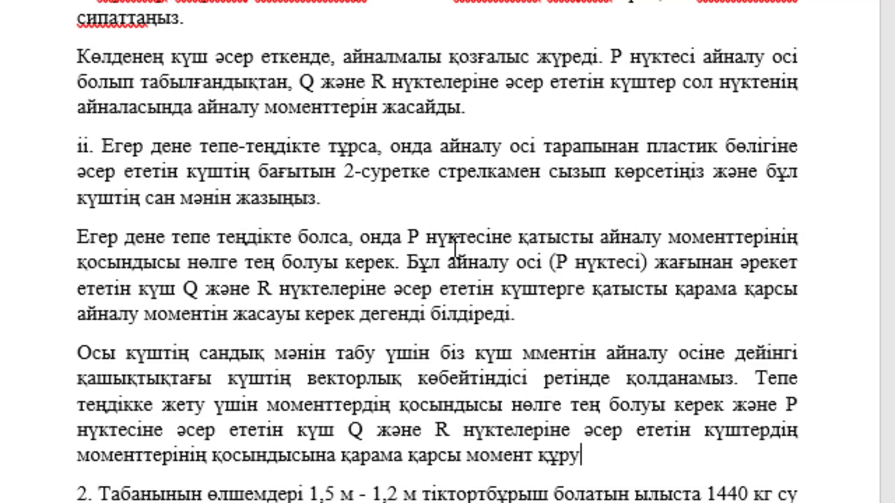
{"action": "type", "text": "ы керек."}
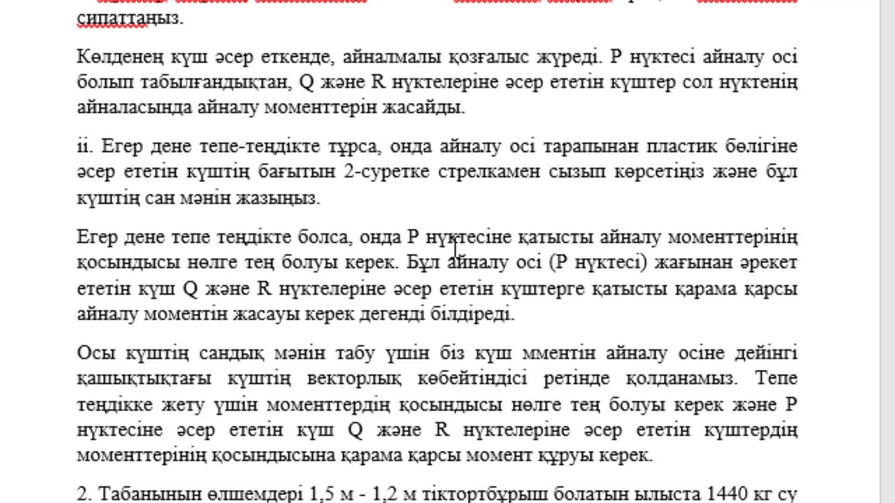
{"action": "scroll", "coordinate": [448, 252], "scroll_direction": "down", "scroll_amount": 1}
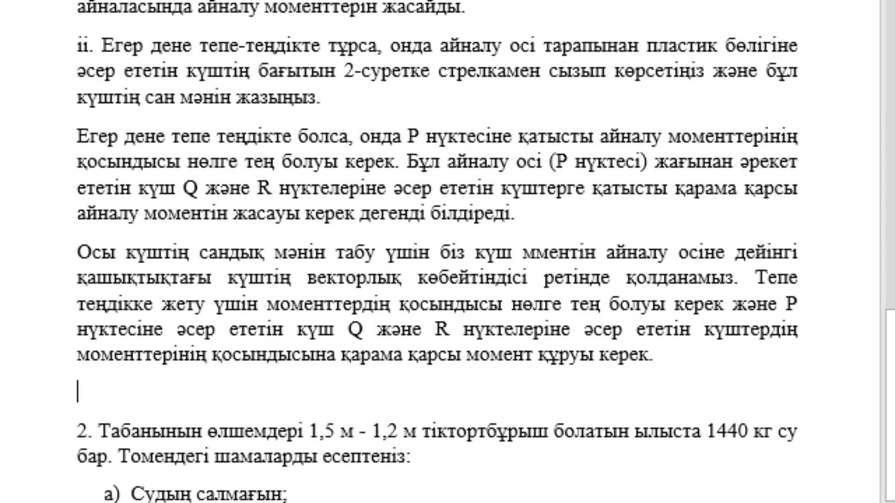
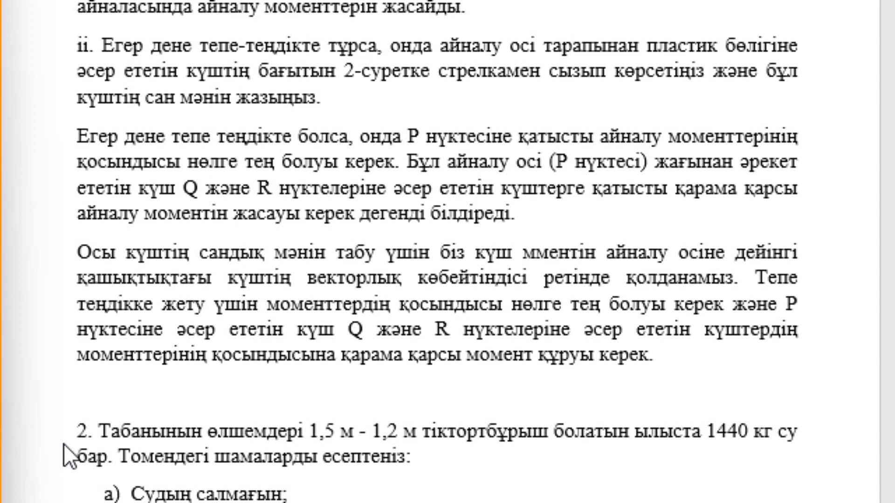
Paste the explanation under question ii concluding the force at point P must be -10 Н
{"action": "left_click", "coordinate": [102, 389]}
{"action": "type", "text": "Егер P нүктесінен Q және R нүктелеріне дейінгі қашықтық бірдей болса (өйткені бұл дұрыс үшбұрыш), онда Q және R нүктелеріндегі күштерден моменттердің қосындысы 2 * 5 Н * r, мұндағы r - р-ден Q (немесе R) дейінгі қашықтық. Демек, тепе-теңдікті құру үшін P нүктесіне әсер ететін күш -10 Н (минус 10 Н) болуы керек."}
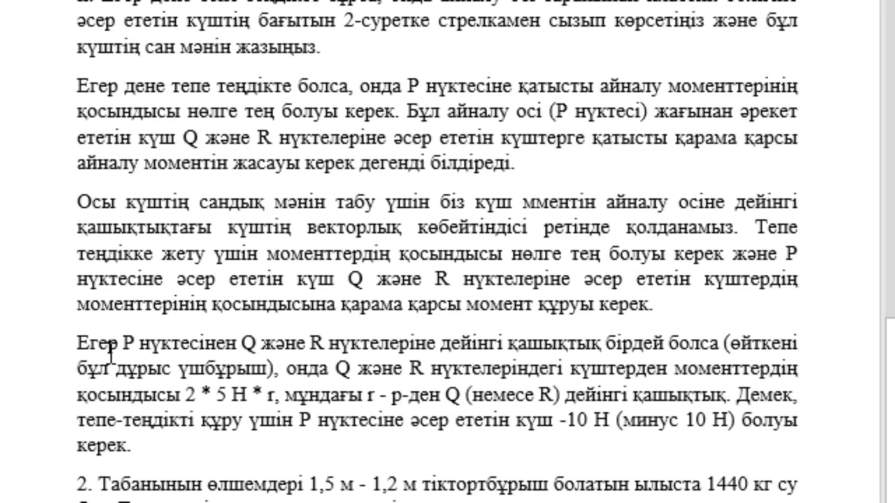
{"action": "mouse_move", "coordinate": [78, 341]}
{"action": "left_mouse_down"}
{"action": "mouse_move", "coordinate": [148, 399]}
{"action": "mouse_move", "coordinate": [151, 439]}
{"action": "left_mouse_up"}
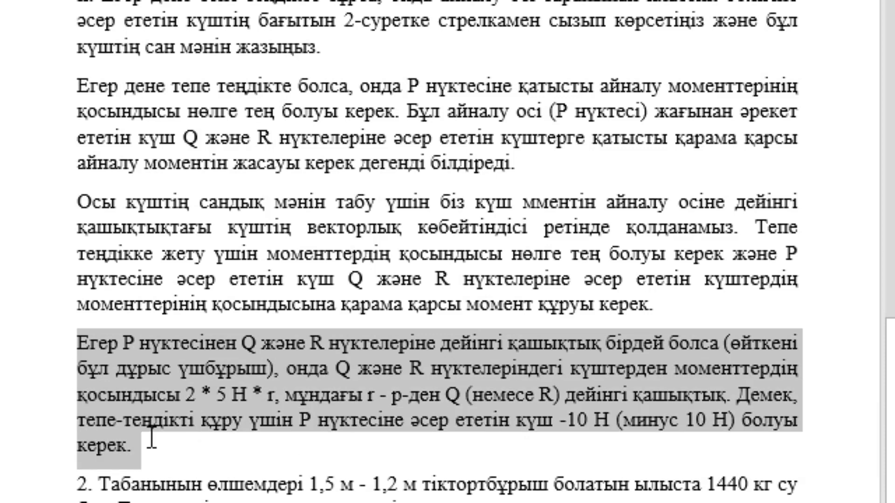
{"action": "left_click", "coordinate": [103, 305]}
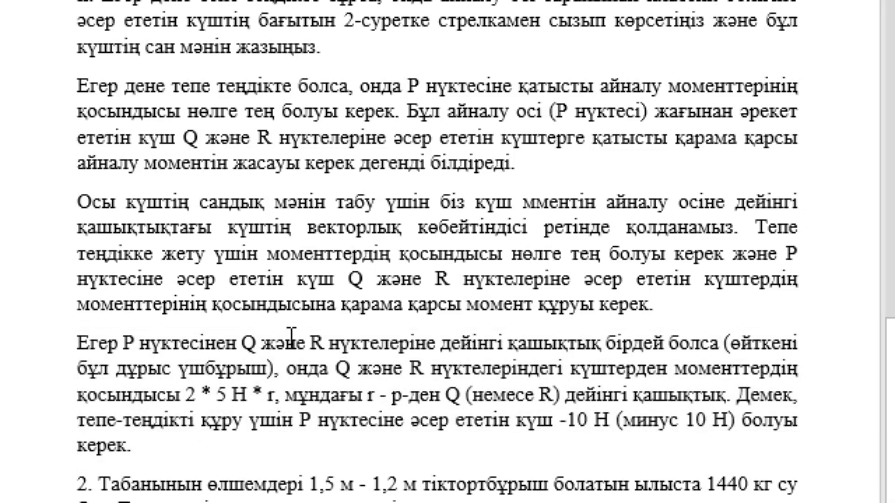
{"action": "scroll", "coordinate": [292, 334], "scroll_direction": "down", "scroll_amount": 2}
Replace problem 2's text through item a) with the corrected Kazakh spelling
{"action": "scroll", "coordinate": [292, 334], "scroll_direction": "down", "scroll_amount": 2}
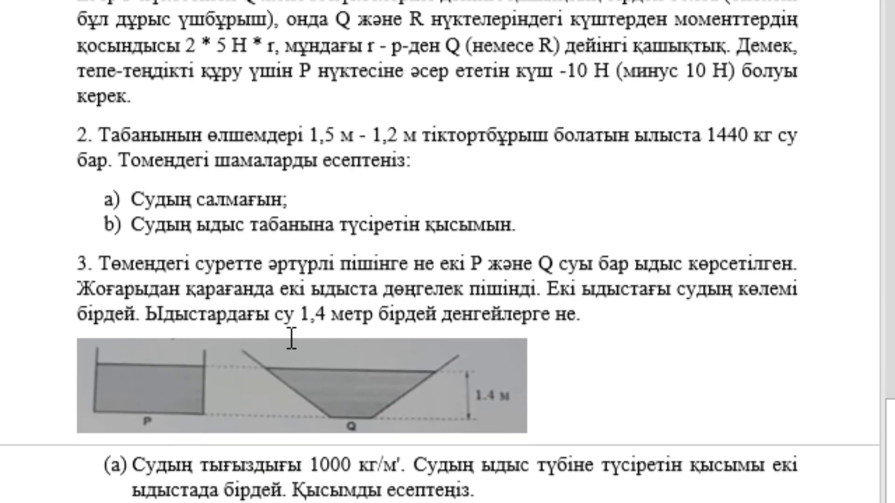
{"action": "scroll", "coordinate": [282, 303], "scroll_direction": "down", "scroll_amount": 1}
{"action": "left_click", "coordinate": [321, 102]}
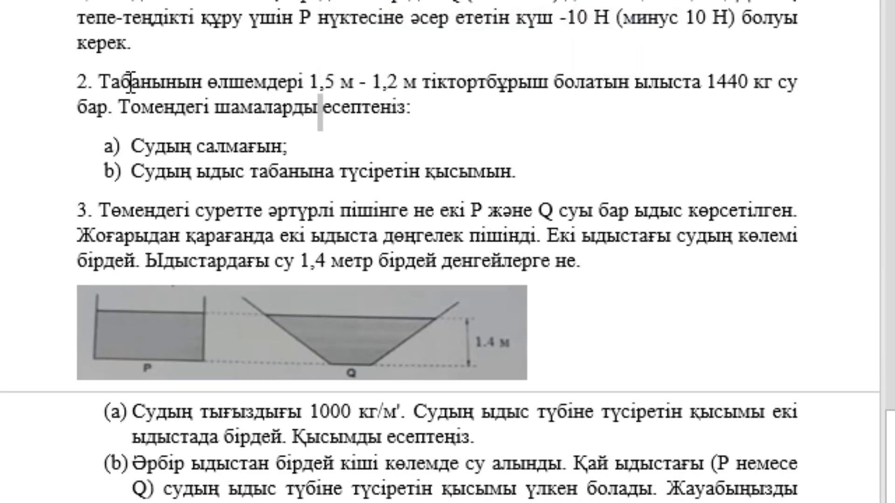
{"action": "mouse_move", "coordinate": [98, 82]}
{"action": "left_mouse_down"}
{"action": "mouse_move", "coordinate": [507, 152]}
{"action": "mouse_move", "coordinate": [508, 162]}
{"action": "left_mouse_up"}
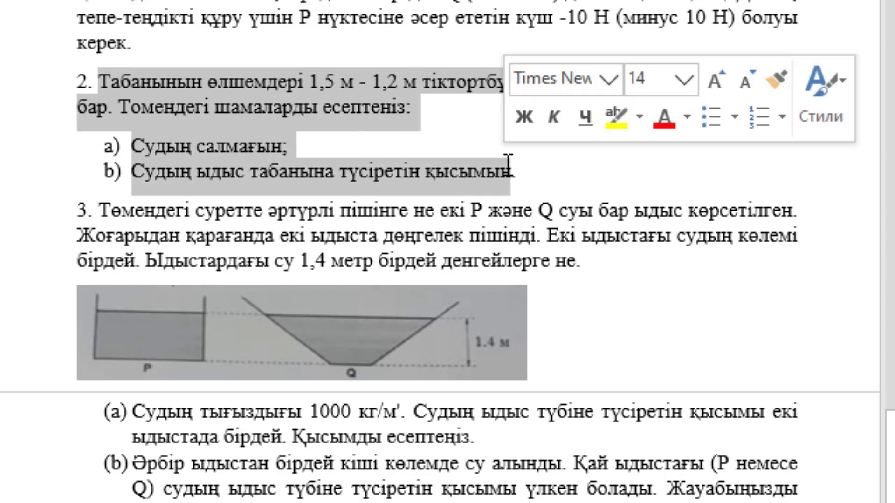
{"action": "type", "text": "Табанының өлшемдері 1,5 м - 1,2 м тіктөртбұрыш болатын ыдыста 1440 кг су бар. Төмендегі шамаларды есептеңіз: Судың салмағын; Судың ыдыс табанына түсіретін қысымын"}
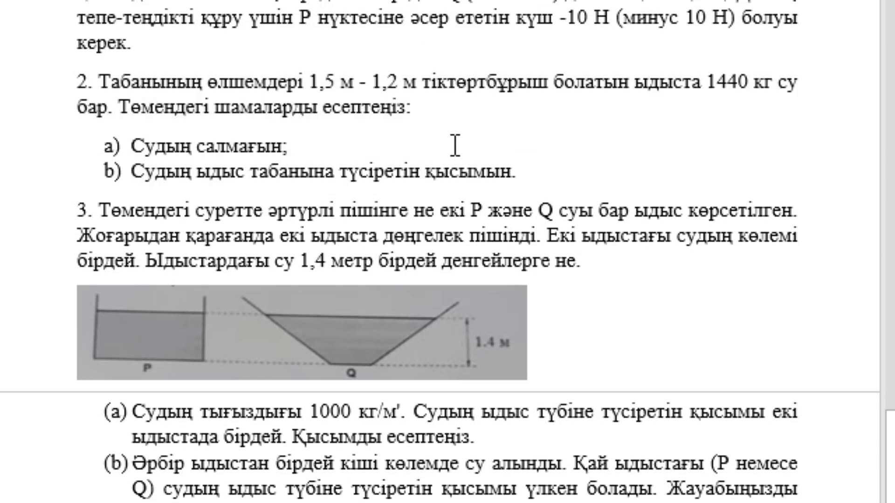
Add a blank unnumbered line under item a)
{"action": "key", "text": "Up"}
{"action": "key", "text": "Return"}
{"action": "key", "text": "BackSpace"}
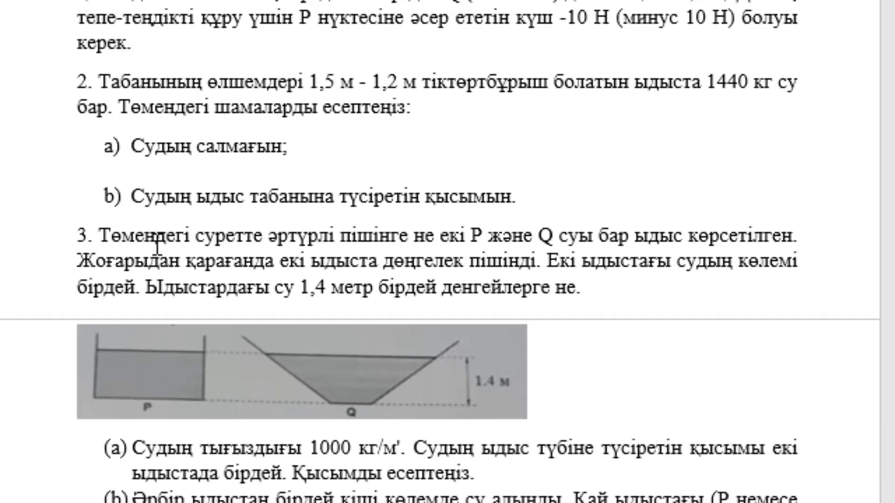
Under item a), type the formula 'Салмақ = масса * ауырлық күшінің үдеуі'
{"action": "type", "text": "Салма"}
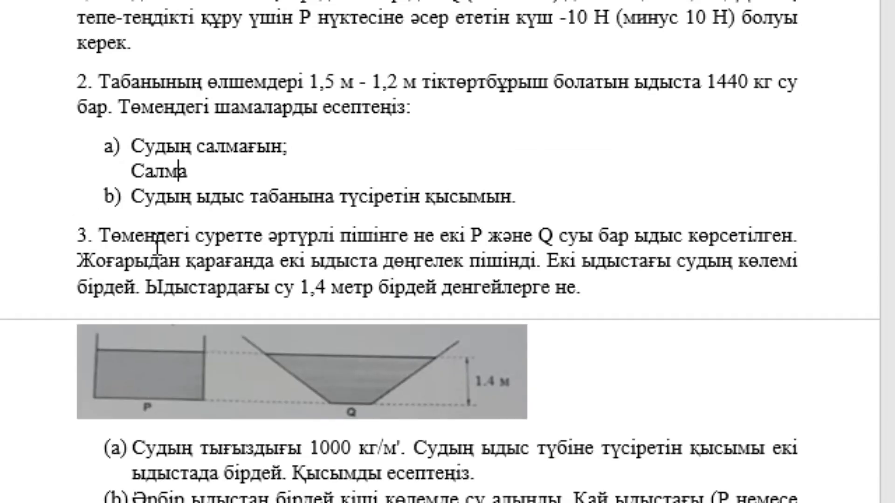
{"action": "type", "text": "қ "}
{"action": "type", "text": "="}
{"action": "type", "text": " масса "}
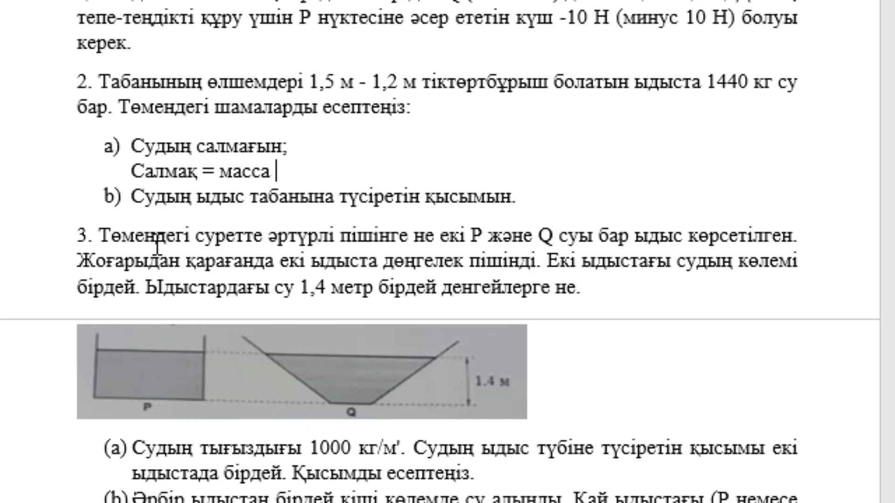
{"action": "type", "text": "Y"}
{"action": "key", "text": "BackSpace"}
{"action": "type", "text": "* ау"}
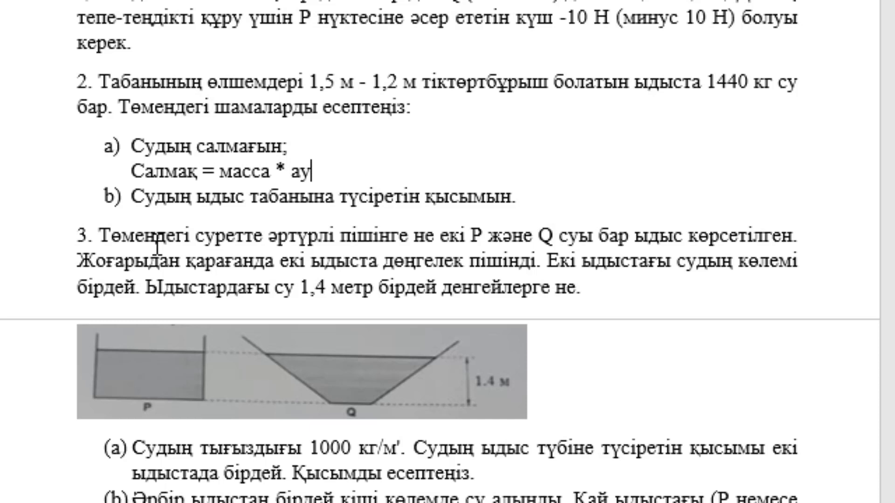
{"action": "type", "text": "ырлық "}
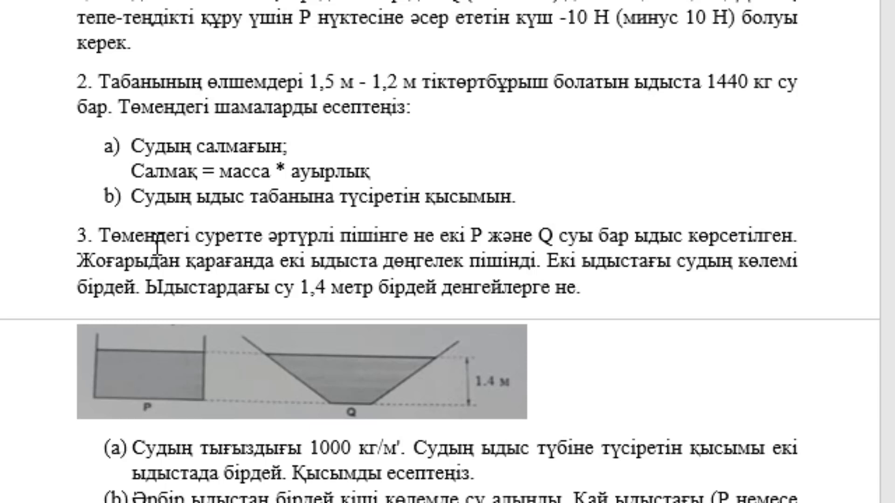
{"action": "type", "text": "күшінің "}
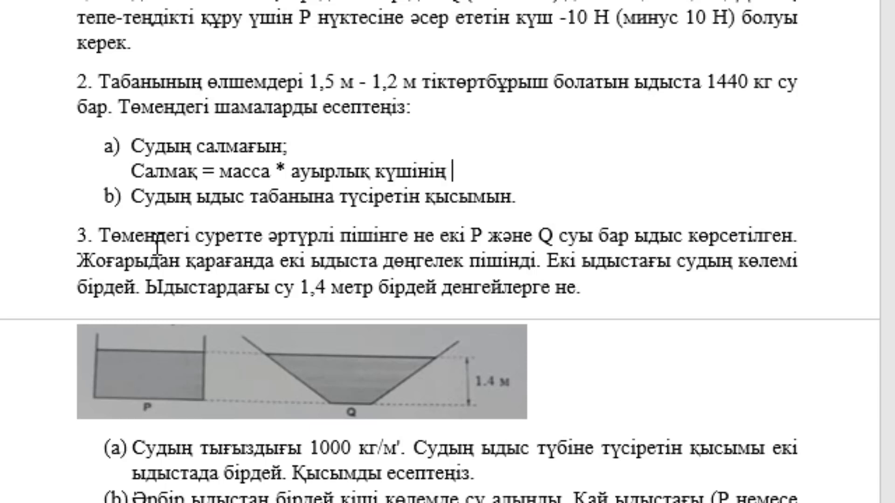
{"action": "type", "text": "үдеуі"}
{"action": "key", "text": "Return"}
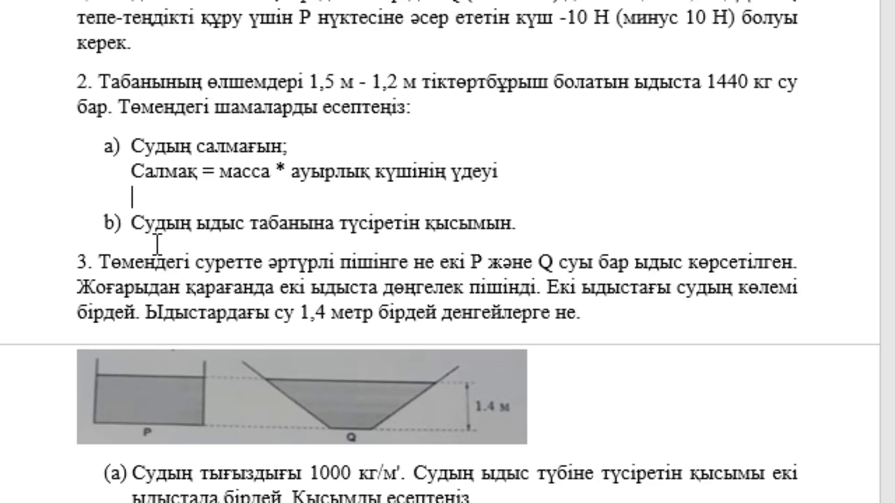
Add the calculation line 'Салмағы = 1440 кг * 9,8 м/с² = 14,112 Н'
{"action": "type", "text": "Салм"}
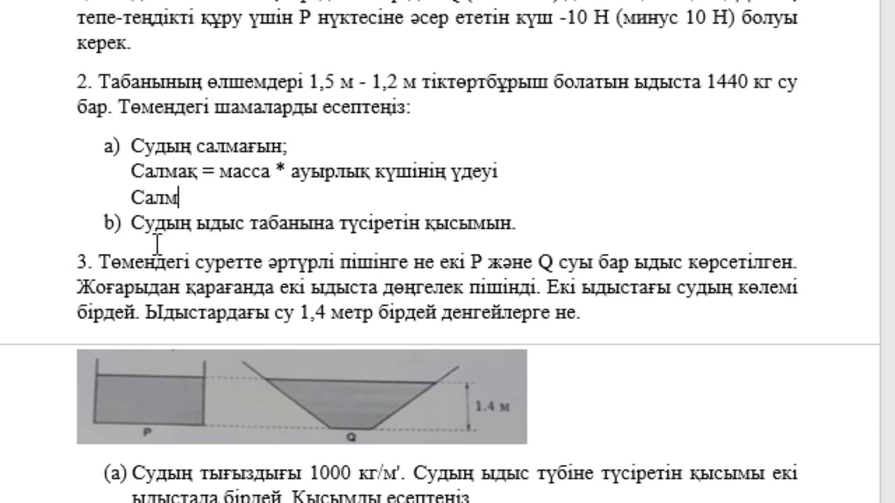
{"action": "type", "text": "ағы ="}
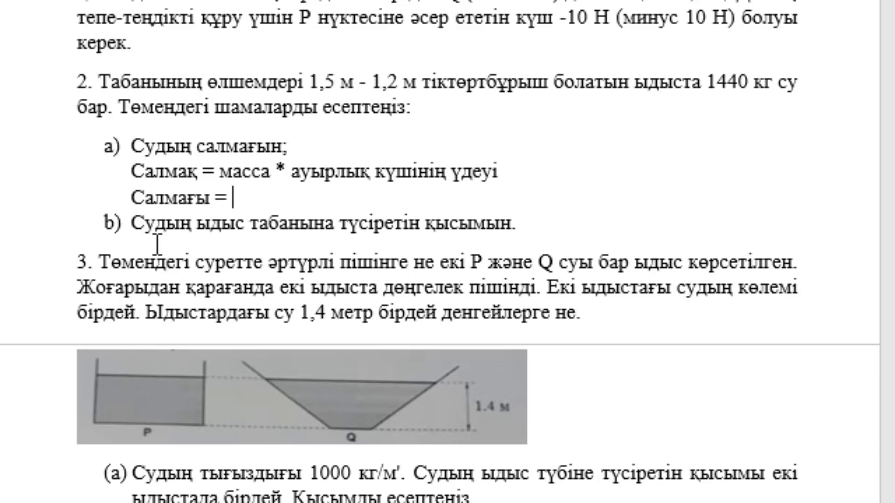
{"action": "type", "text": " 14"}
{"action": "type", "text": "40 к"}
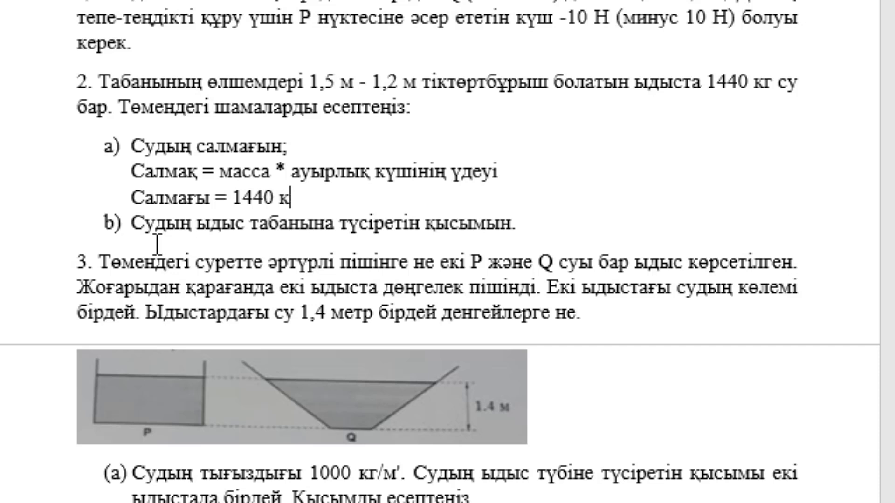
{"action": "type", "text": "г * "}
{"action": "type", "text": "9б8"}
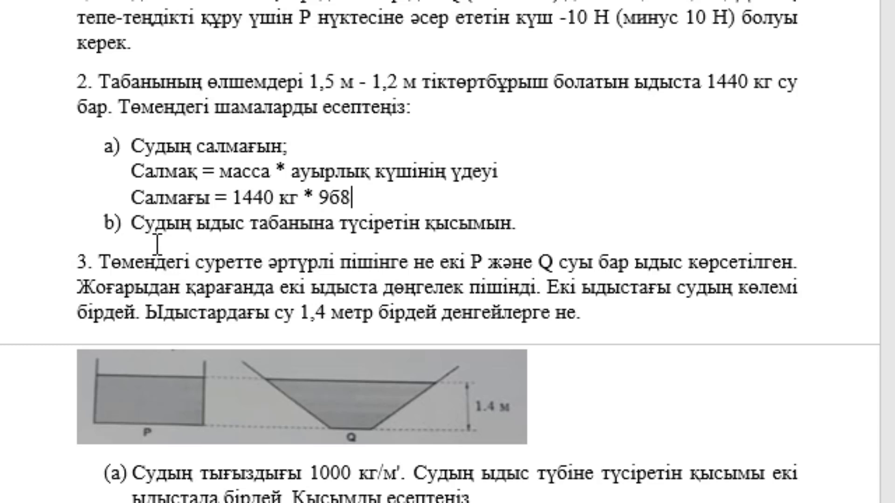
{"action": "key", "text": "BackSpace"}
{"action": "key", "text": "BackSpace"}
{"action": "type", "text": ",8"}
{"action": "type", "text": "м"}
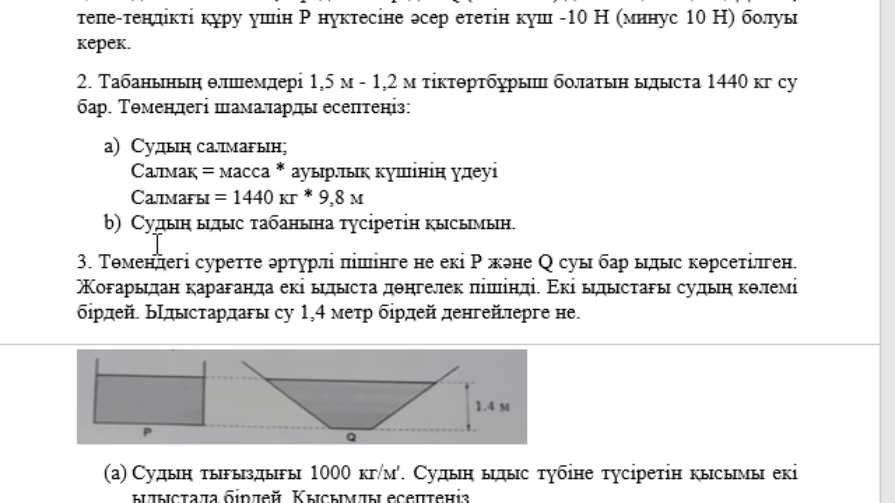
{"action": "type", "text": "/с"}
{"action": "type", "text": "²"}
{"action": "type", "text": " = "}
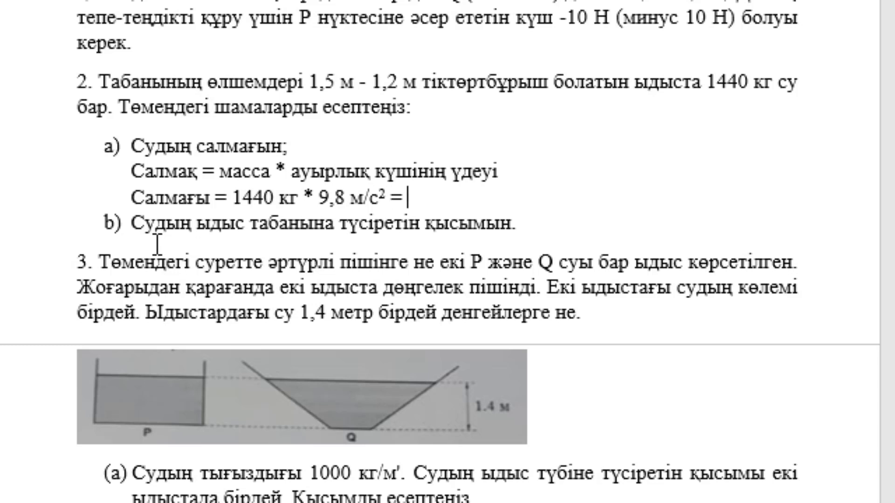
{"action": "type", "text": "1"}
{"action": "type", "text": "4,"}
{"action": "type", "text": "112 "}
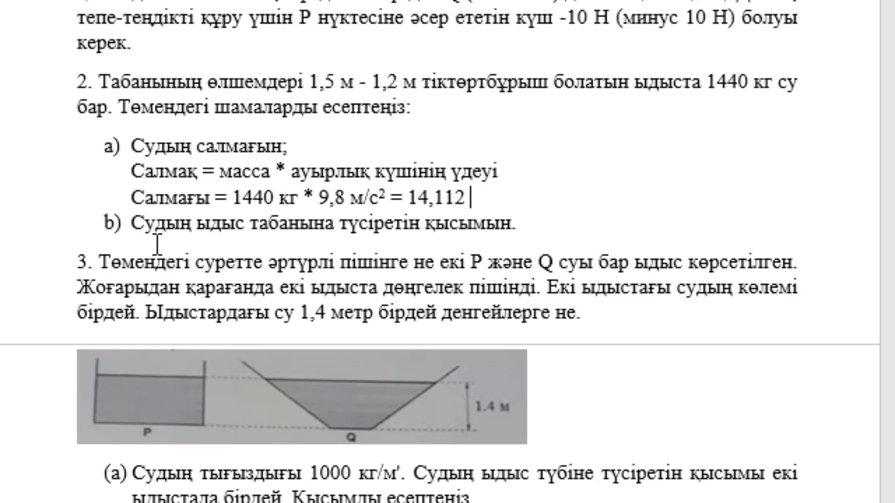
{"action": "type", "text": "Р"}
{"action": "key", "text": "BackSpace"}
{"action": "type", "text": "Н"}
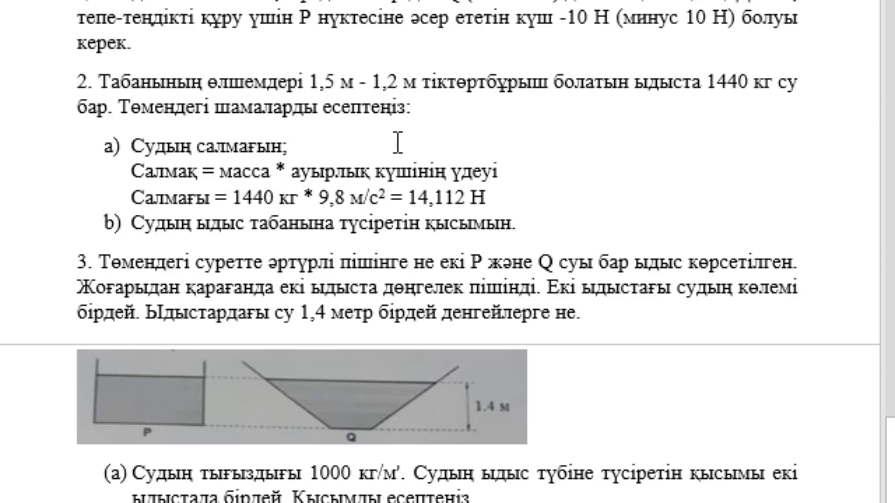
{"action": "scroll", "coordinate": [399, 140], "scroll_direction": "down", "scroll_amount": 1}
Under item b), write 'Қысым = күш / аудан' and base area 1,5 м * 1,2 м = 1,8 м²
{"action": "left_click", "coordinate": [534, 175]}
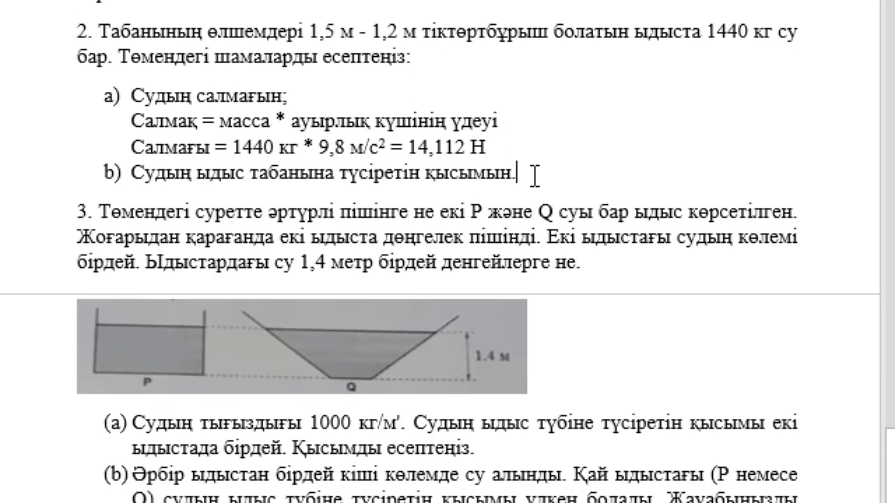
{"action": "key", "text": "Return"}
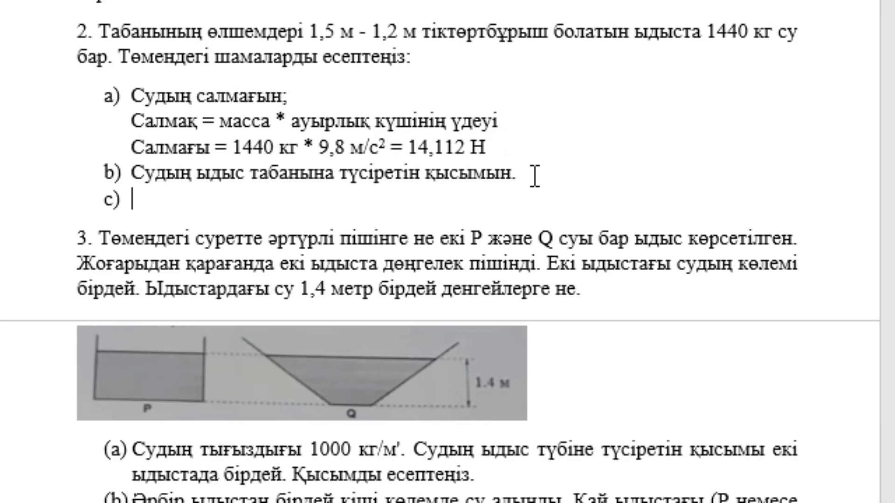
{"action": "key", "text": "BackSpace"}
{"action": "type", "text": "Қ"}
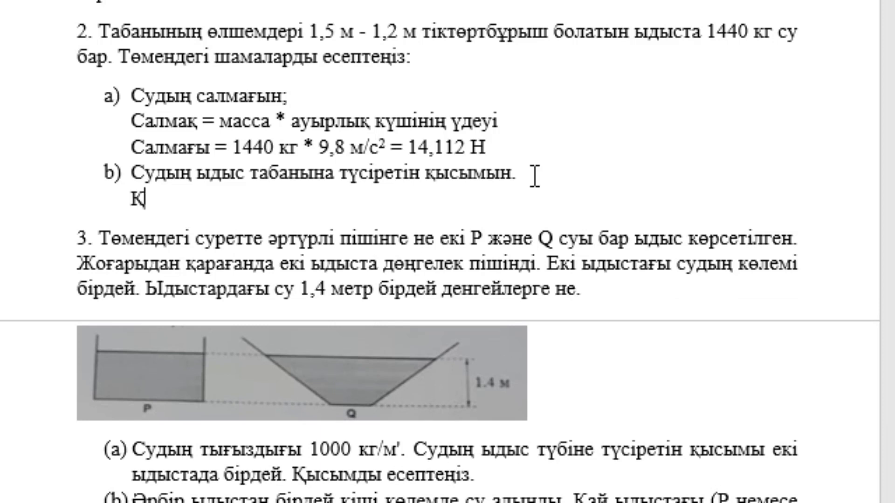
{"action": "type", "text": "ысым"}
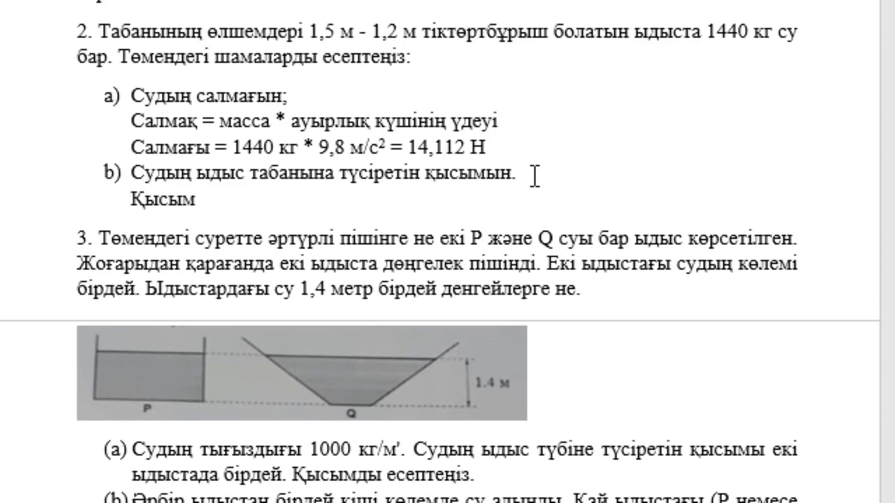
{"action": "type", "text": " = "}
{"action": "type", "text": "күш "}
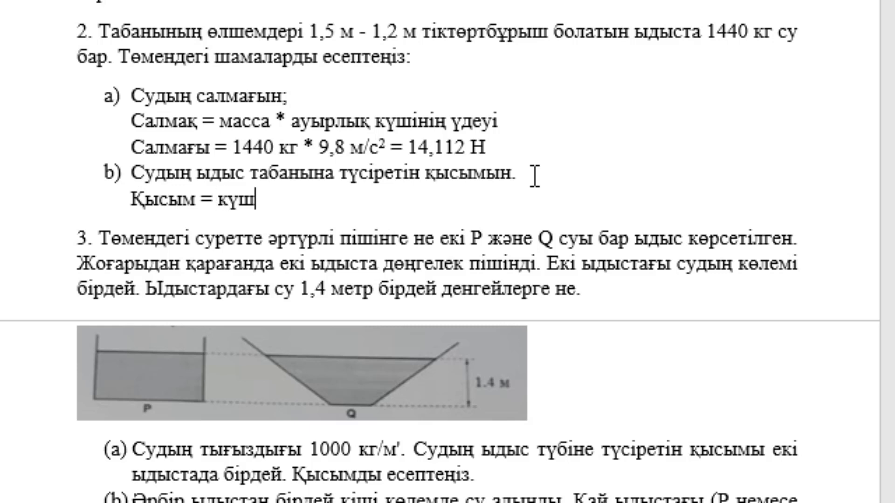
{"action": "type", "text": "/ "}
{"action": "type", "text": "аудан"}
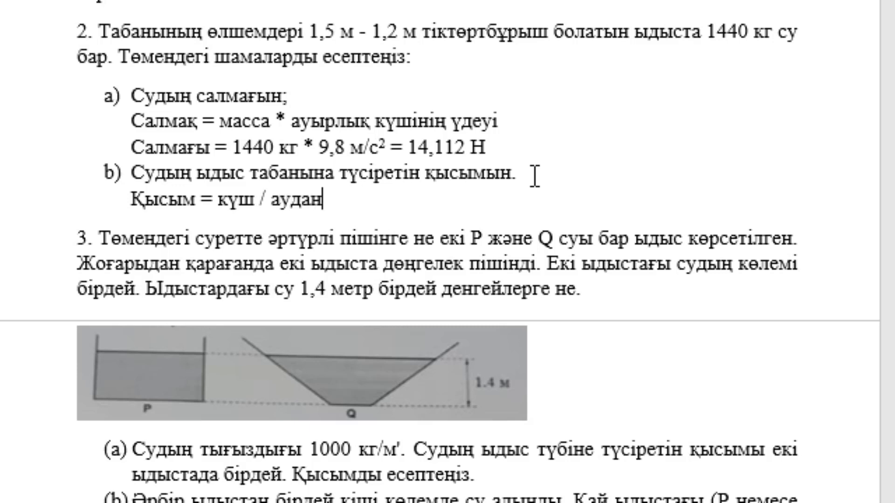
{"action": "key", "text": "Return"}
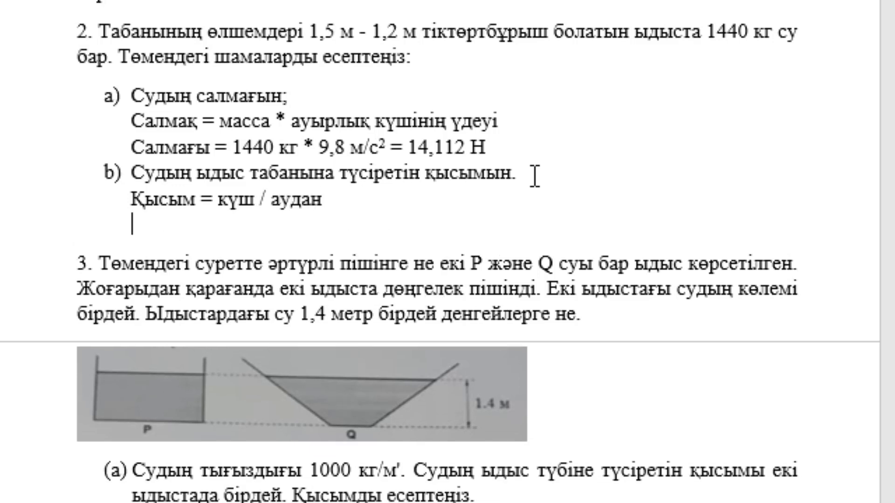
{"action": "type", "text": "Ыдысты"}
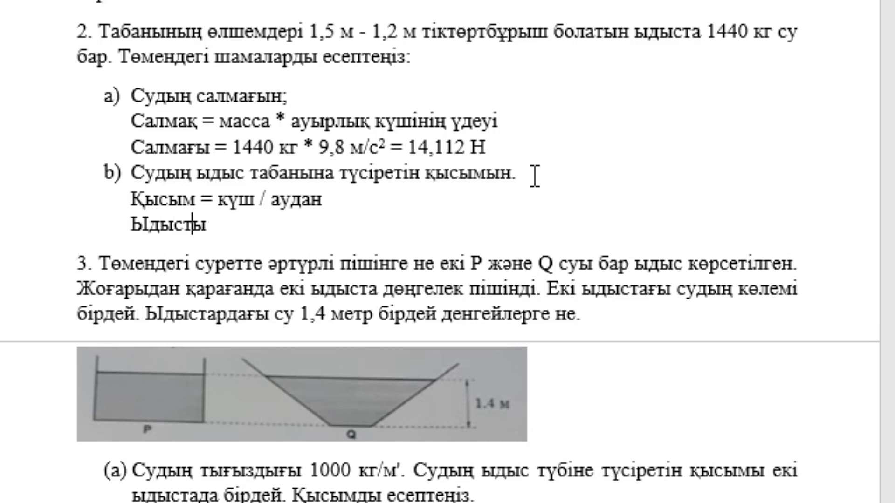
{"action": "type", "text": "ң табаны"}
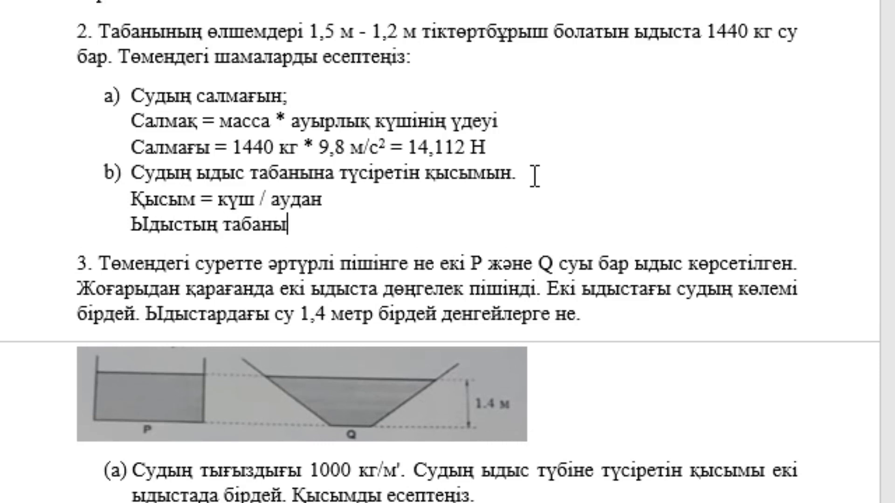
{"action": "type", "text": "ның ауданы "}
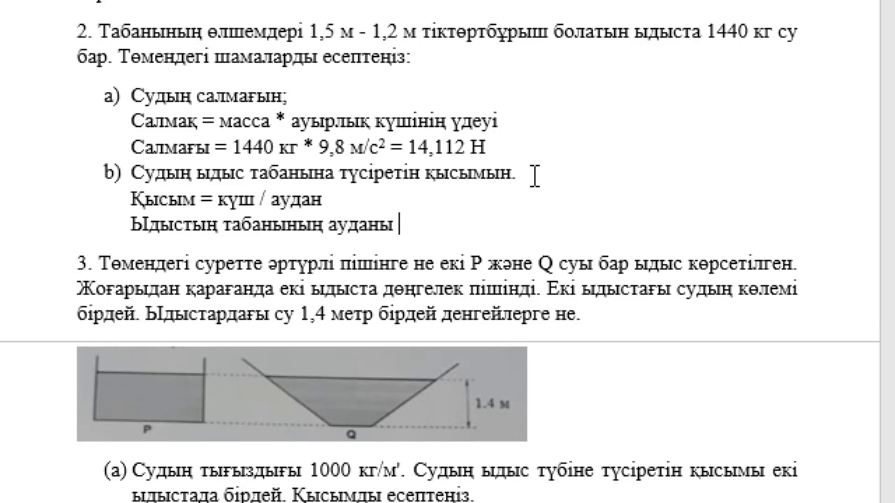
{"action": "type", "text": "= "}
{"action": "type", "text": "1"}
{"action": "type", "text": ",5"}
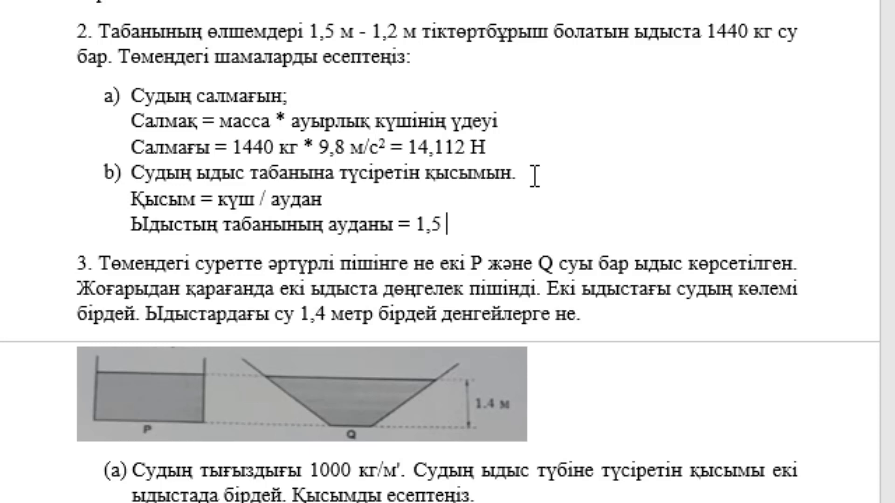
{"action": "type", "text": " м * "}
{"action": "type", "text": "1,2"}
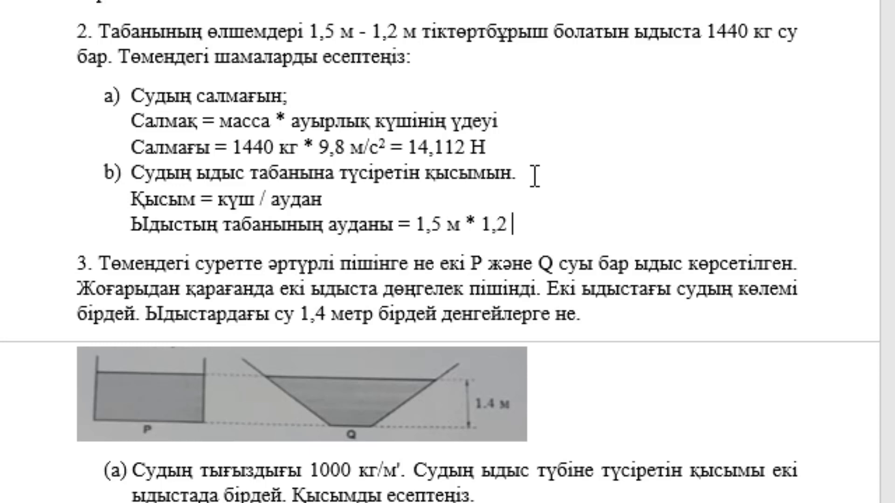
{"action": "type", "text": " м = "}
{"action": "type", "text": "1,"}
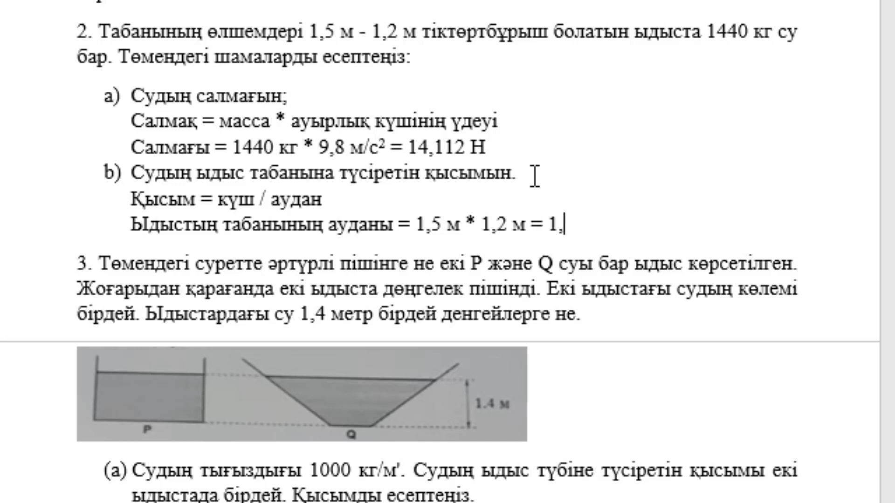
{"action": "type", "text": "8 м"}
{"action": "key", "text": "ctrl+shift+plus"}
{"action": "type", "text": "2"}
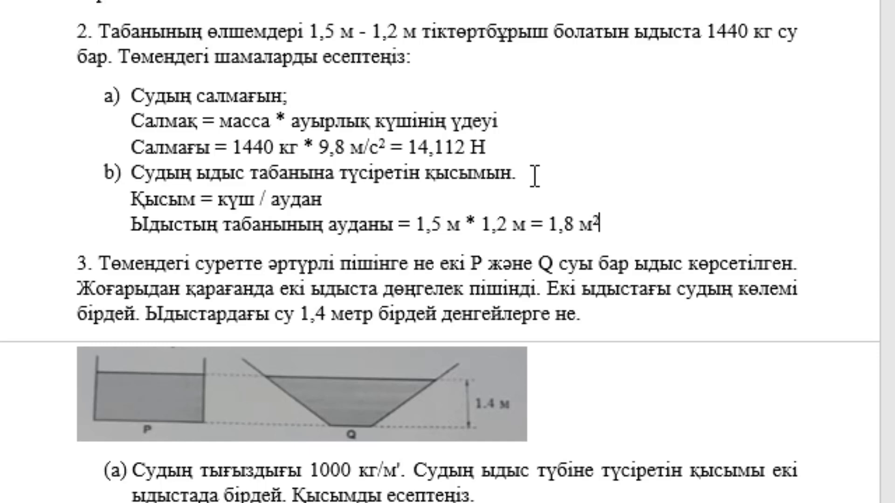
Add the pressure line 'Қысым = 14,112Н / 1,8 м2 ≈ 7840 (Паскаль)'
{"action": "key", "text": "Return"}
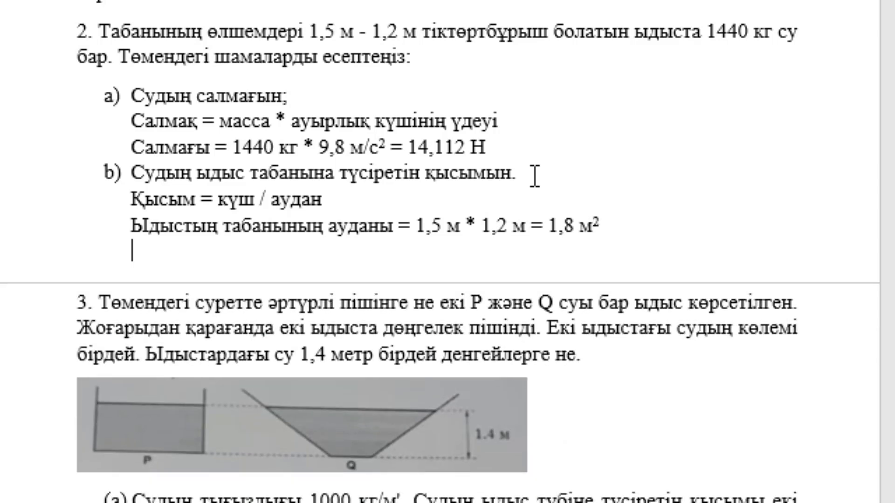
{"action": "type", "text": "Қыс"}
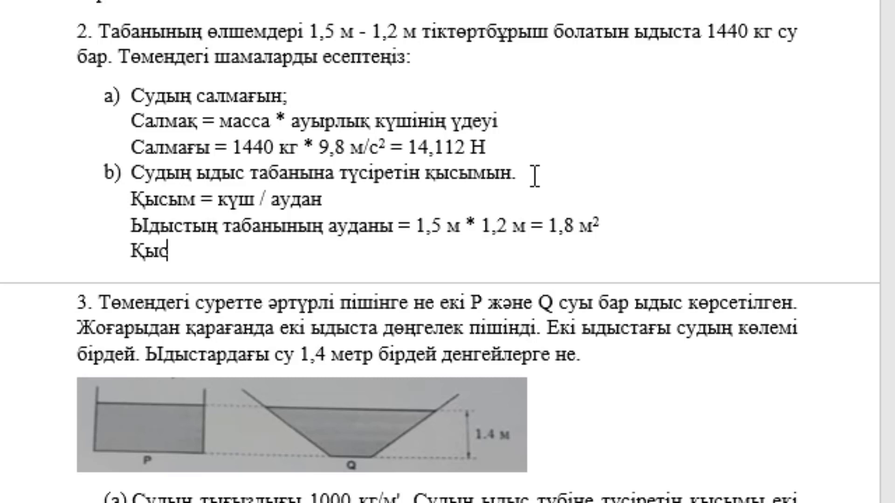
{"action": "type", "text": "ым h"}
{"action": "key", "text": "BackSpace"}
{"action": "key", "text": "BackSpace"}
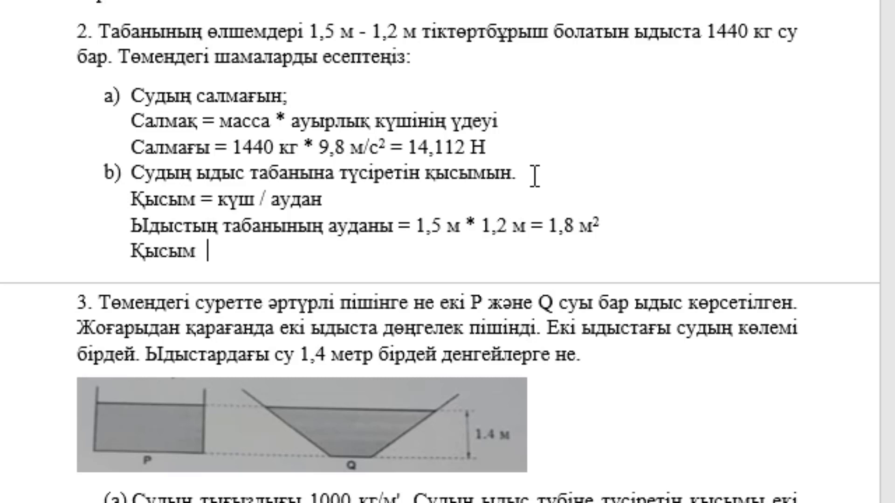
{"action": "type", "text": "= "}
{"action": "type", "text": "14"}
{"action": "type", "text": ",112"}
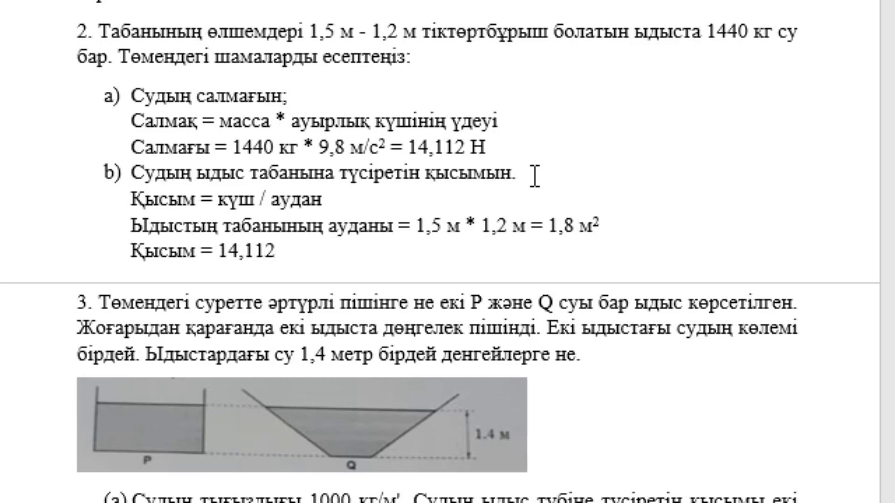
{"action": "type", "text": " Н"}
{"action": "type", "text": " /"}
{"action": "type", "text": " 1,8"}
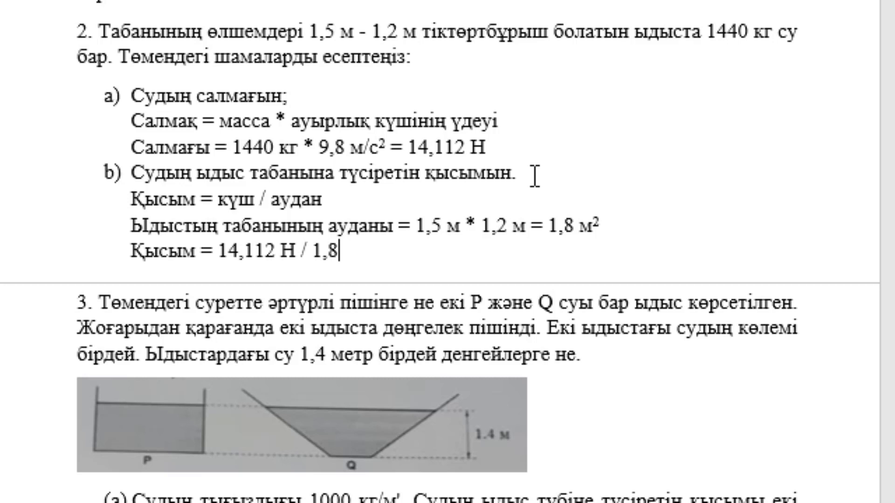
{"action": "type", "text": " м2"}
{"action": "type", "text": " ≈"}
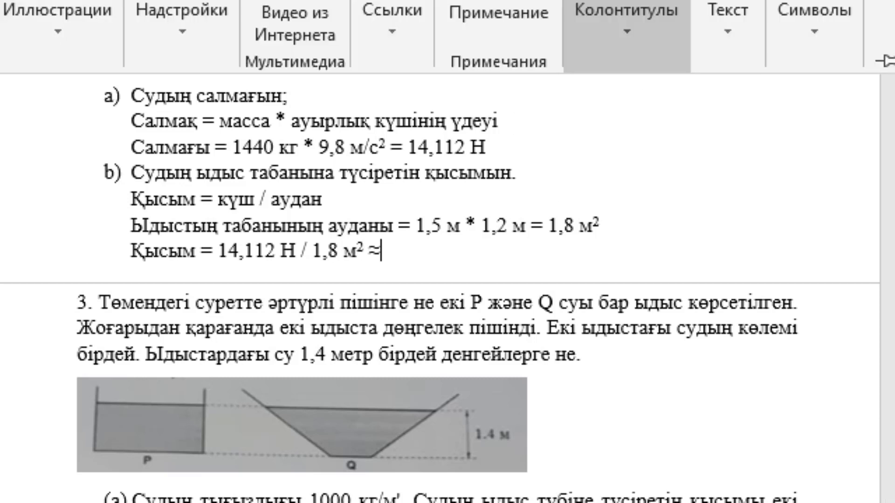
{"action": "left_click", "coordinate": [626, 21]}
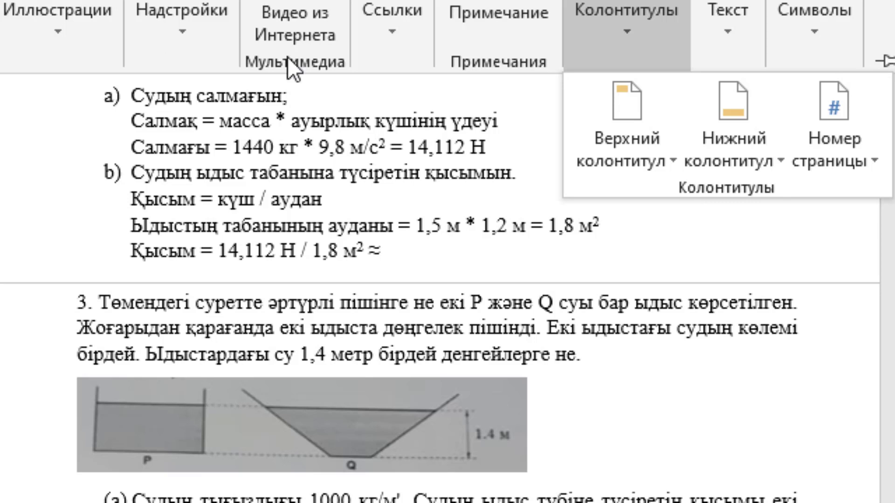
{"action": "key", "text": "Escape"}
{"action": "type", "text": " 78"}
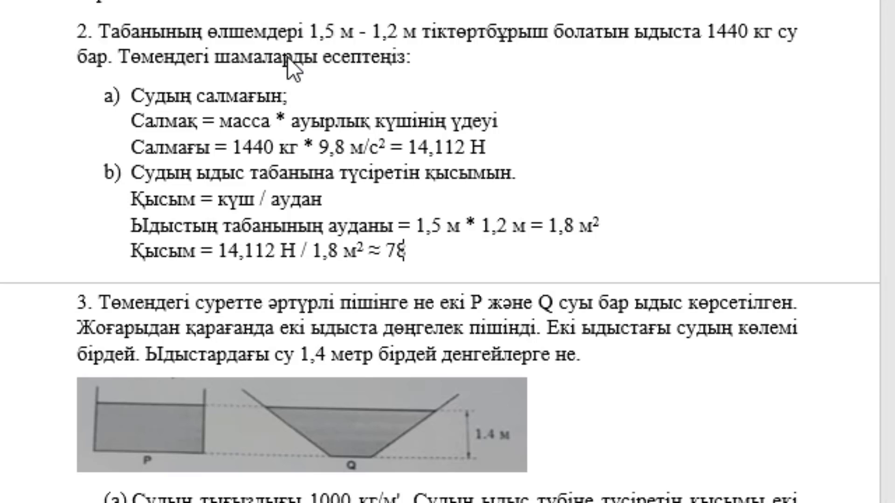
{"action": "type", "text": "40 "}
{"action": "type", "text": "по "}
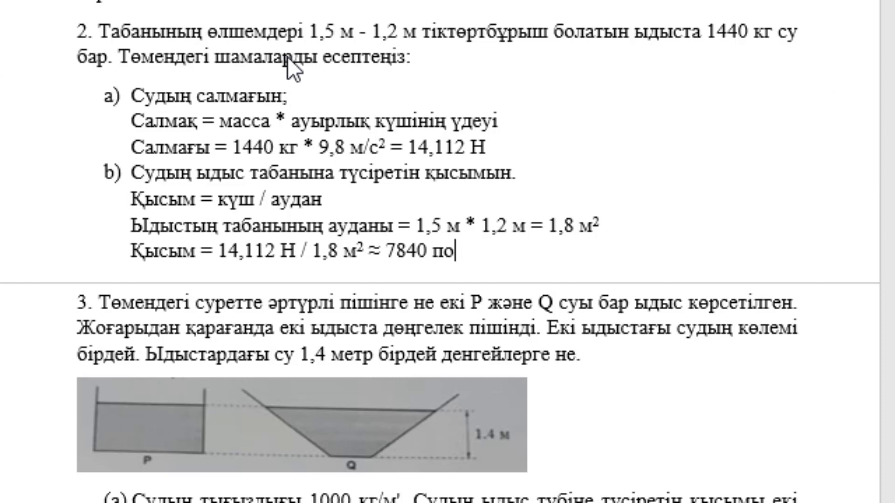
{"action": "type", "text": "(Пас"}
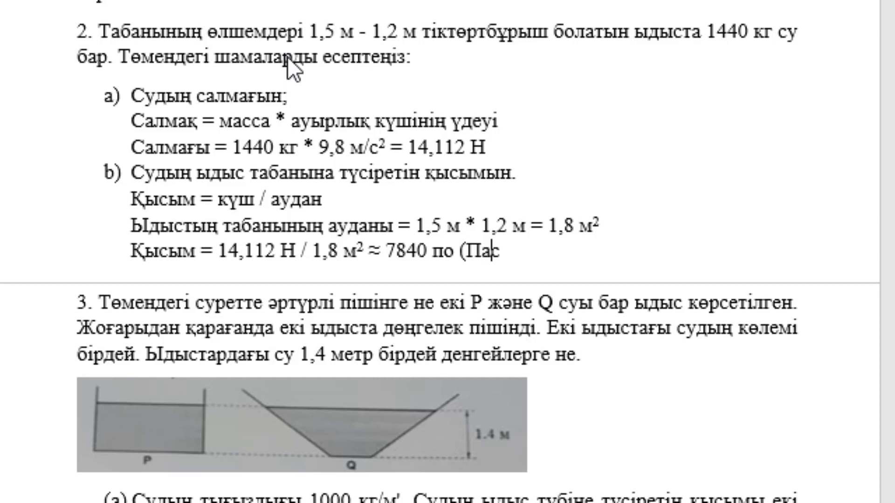
{"action": "type", "text": "каль)"}
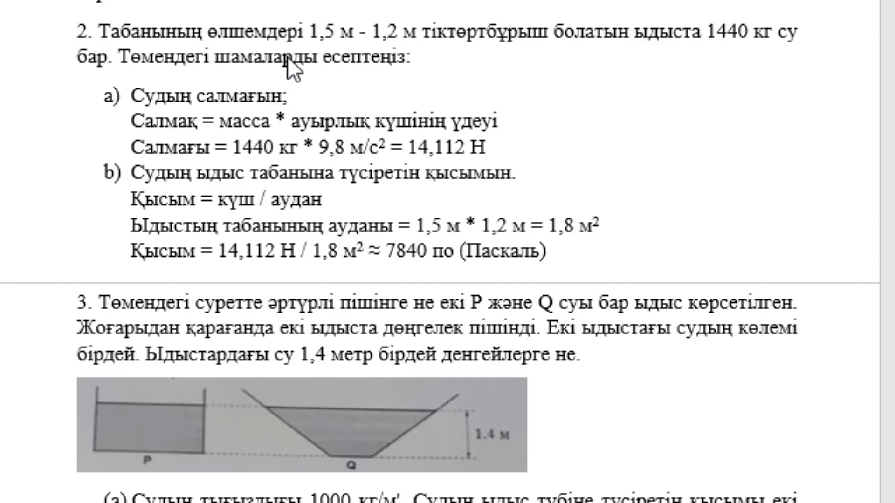
{"action": "scroll", "coordinate": [287, 57], "scroll_direction": "down", "scroll_amount": 3}
Scroll to question 3 and place the insertion point at the end of part (a)
{"action": "scroll", "coordinate": [275, 75], "scroll_direction": "down", "scroll_amount": 2}
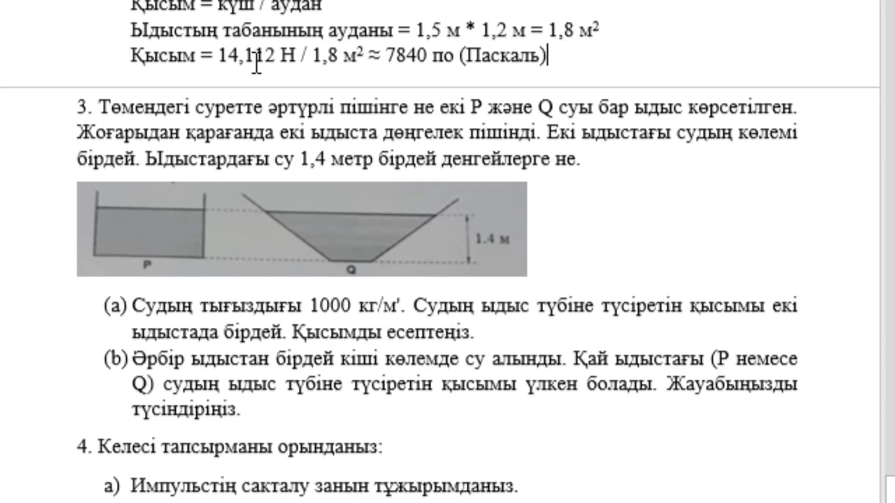
{"action": "scroll", "coordinate": [259, 101], "scroll_direction": "down", "scroll_amount": 1}
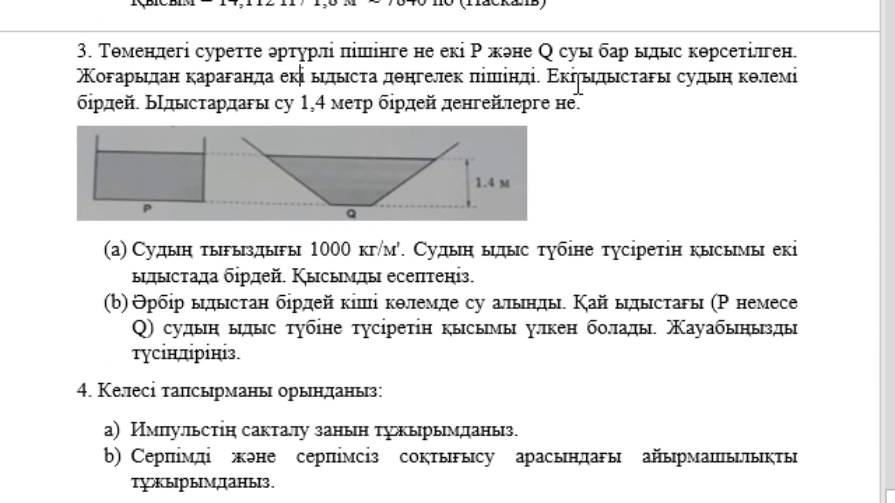
{"action": "left_click_drag", "start_coordinate": [200, 250], "coordinate": [246, 354]}
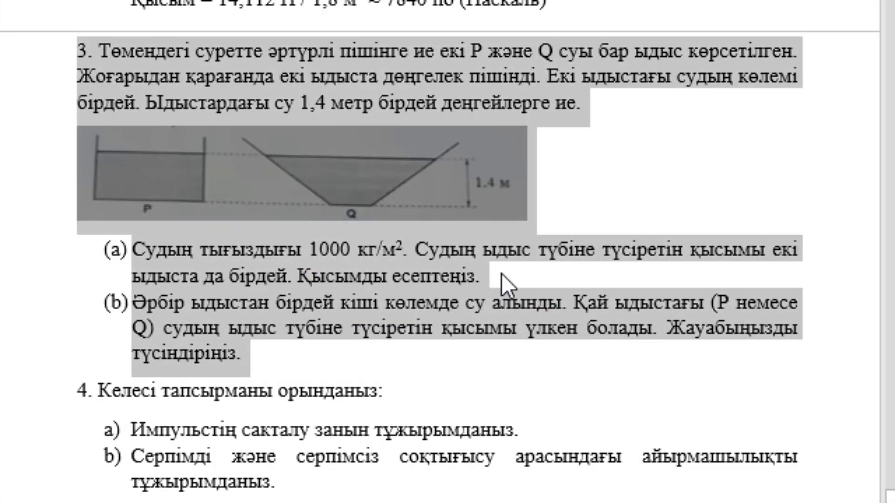
{"action": "left_click", "coordinate": [502, 274]}
On an unnumbered line under part (a), state that bottom pressure depends on water height and density
{"action": "key", "text": "Return"}
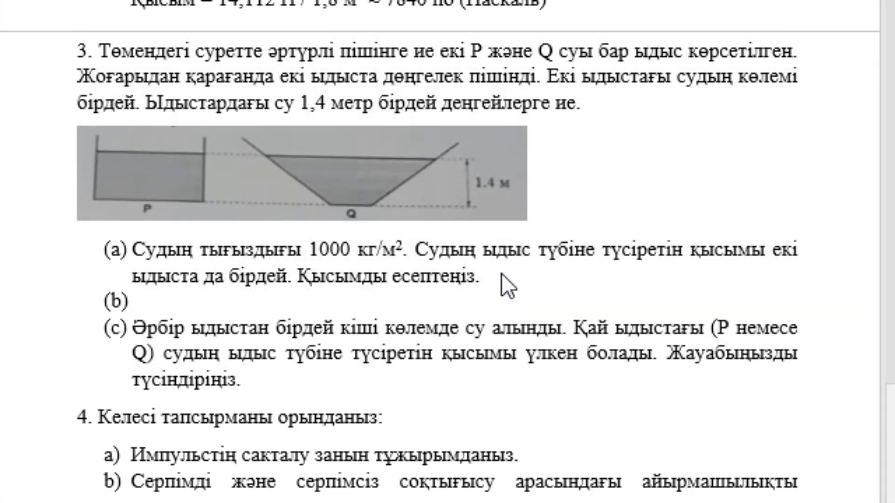
{"action": "key", "text": "BackSpace"}
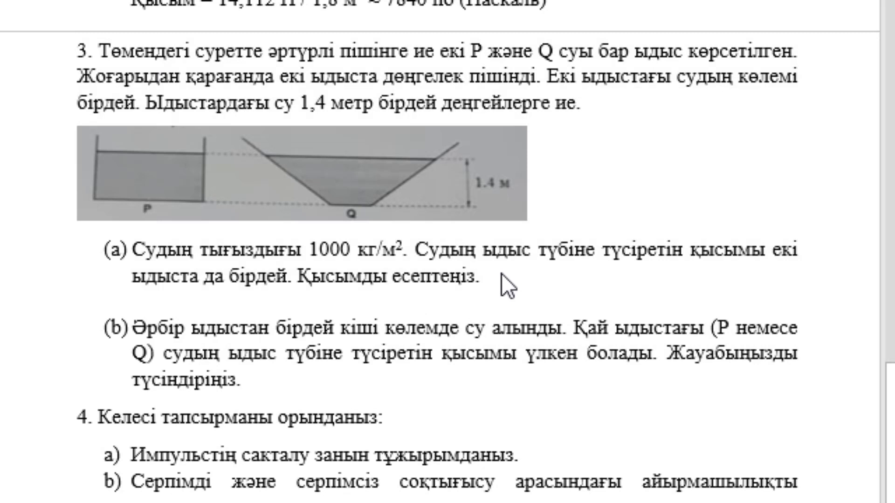
{"action": "type", "text": "сә"}
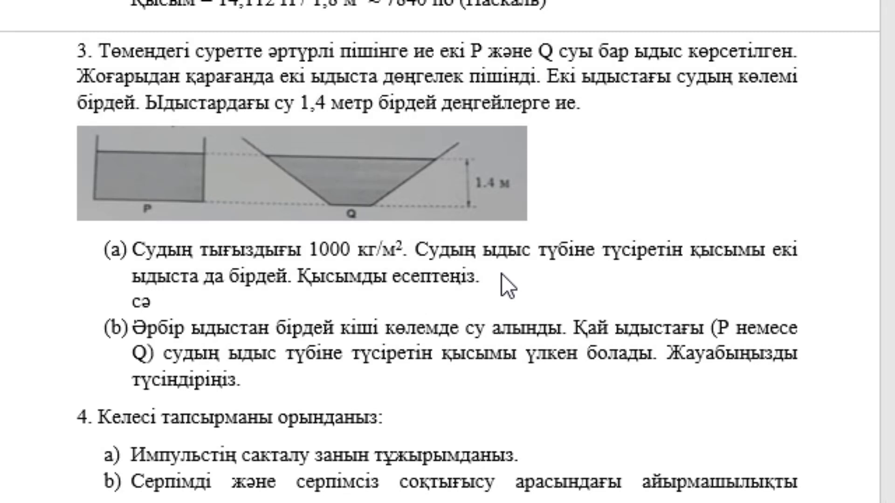
{"action": "key", "text": "BackSpace"}
{"action": "type", "text": "уді"}
{"action": "key", "text": "BackSpace"}
{"action": "type", "text": "ың"}
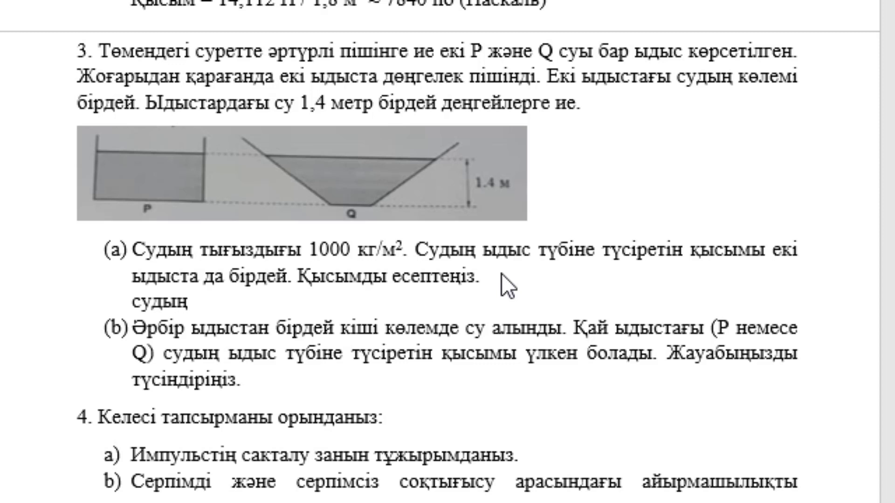
{"action": "type", "text": " ы"}
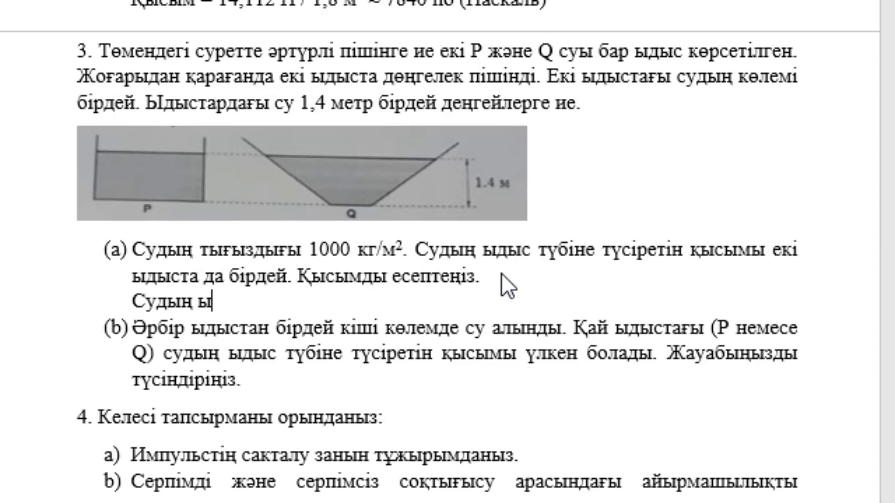
{"action": "type", "text": "дыстың т"}
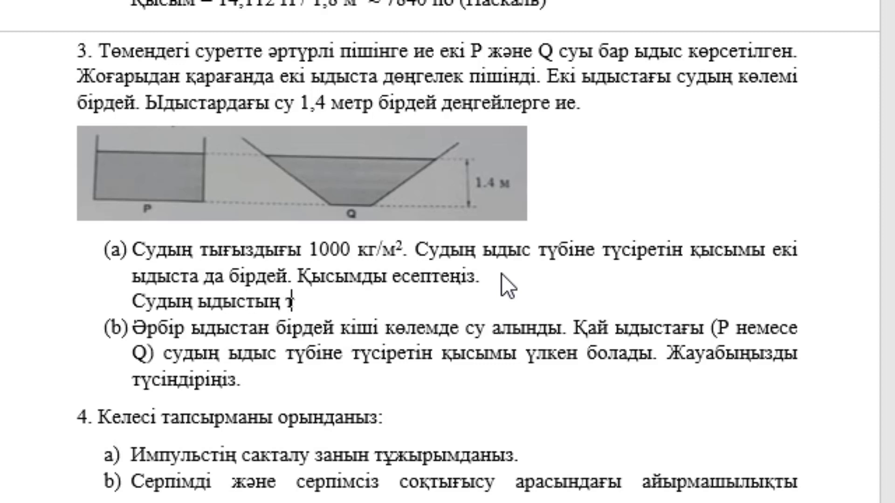
{"action": "type", "text": "үбіне"}
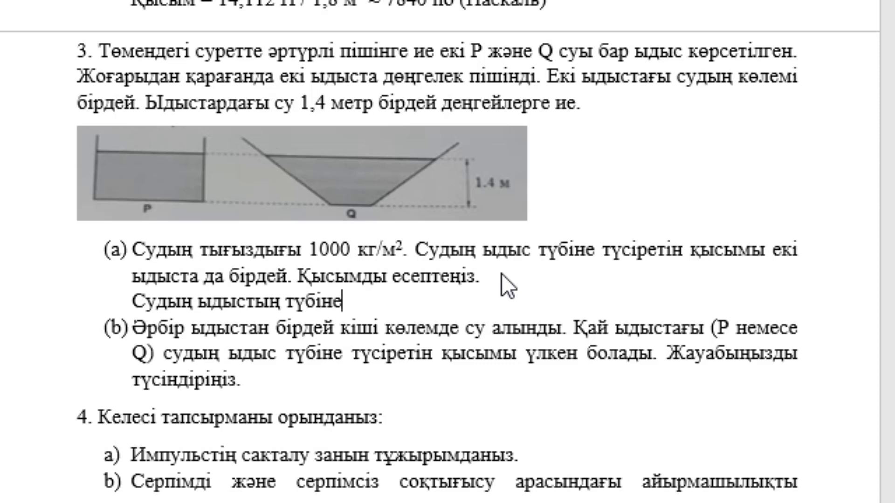
{"action": "type", "text": " тигізетін "}
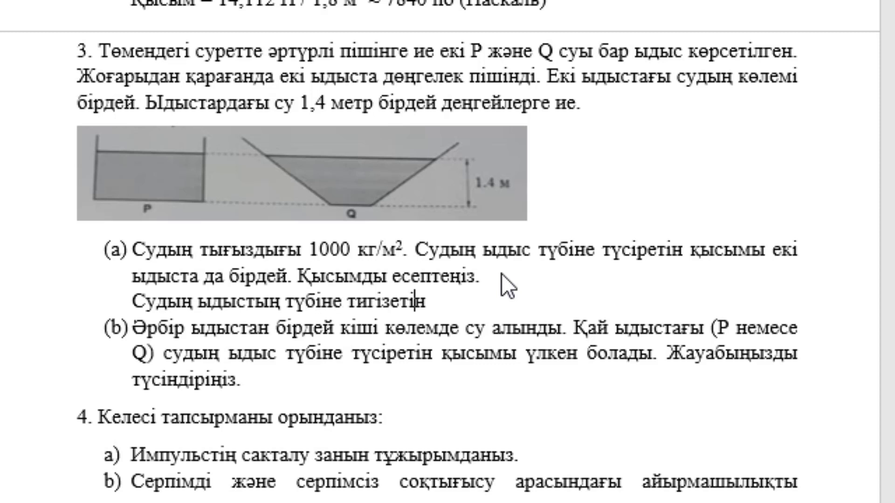
{"action": "type", "text": "ы"}
{"action": "type", "text": "қысымы с"}
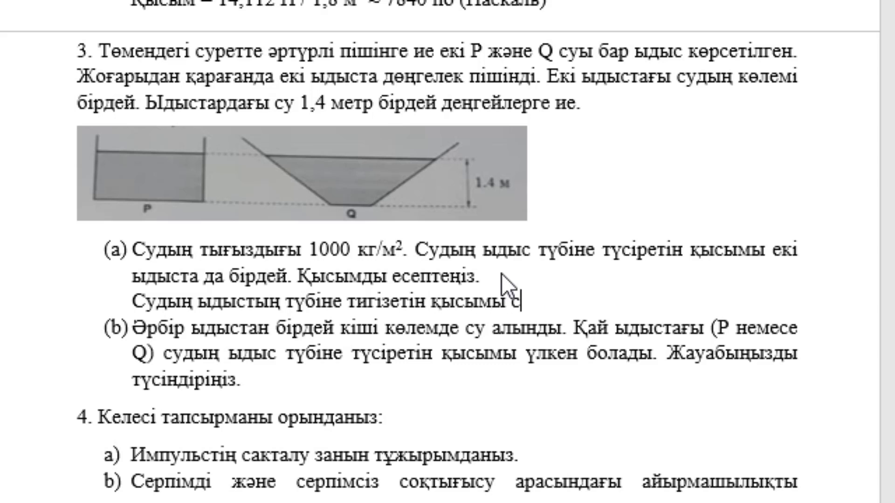
{"action": "type", "text": "у"}
{"action": "type", "text": "дың би"}
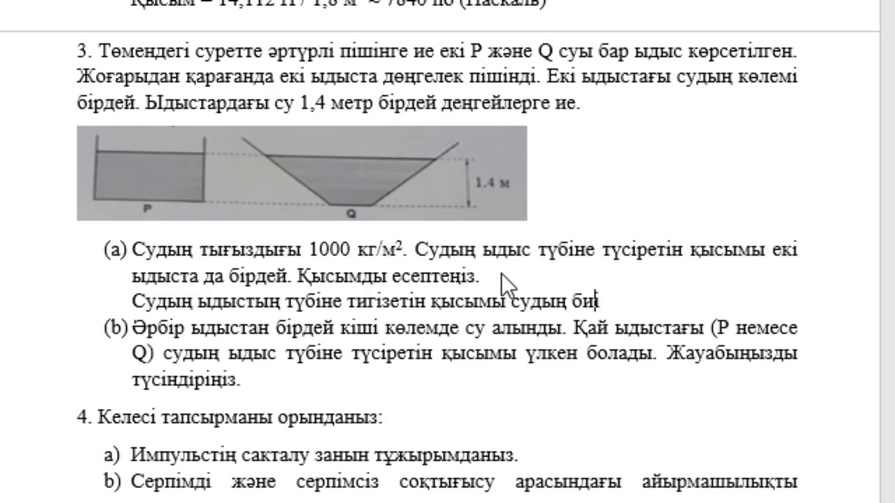
{"action": "type", "text": "іктіге н"}
{"action": "key", "text": "BackSpace"}
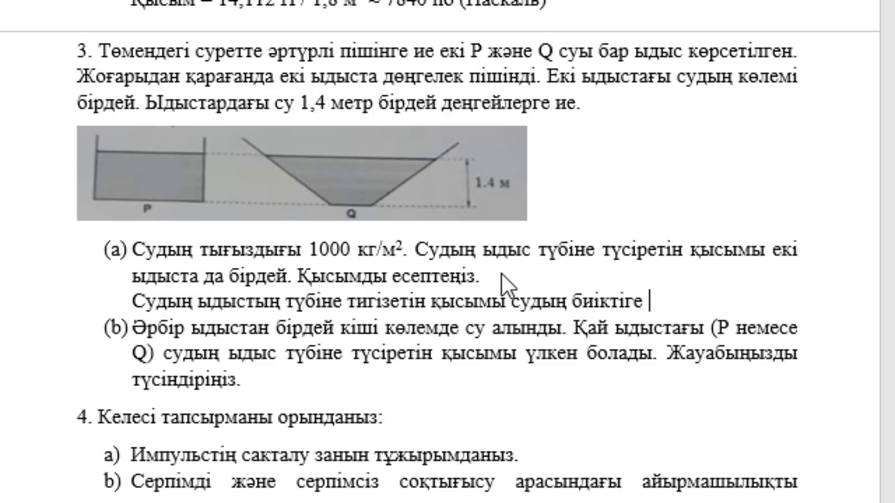
{"action": "key", "text": "BackSpace"}
{"action": "key", "text": "BackSpace"}
{"action": "type", "text": "іне "}
{"action": "type", "text": "және с"}
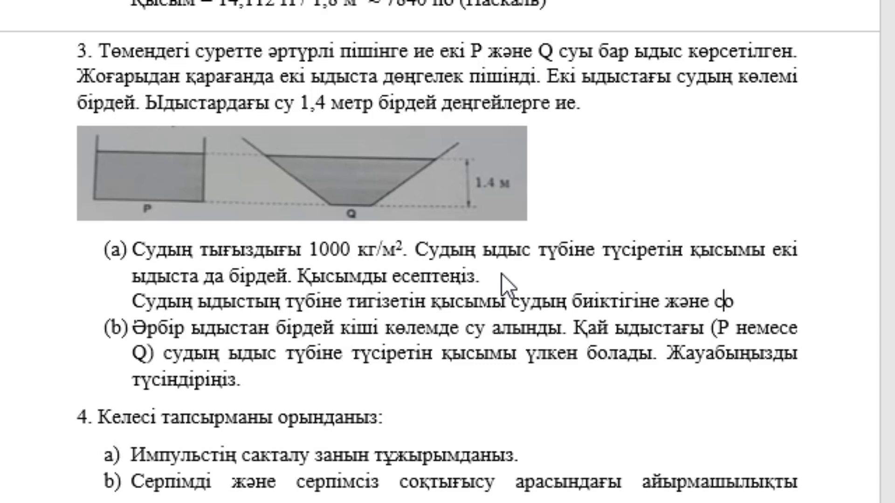
{"action": "type", "text": "ол "}
{"action": "type", "text": "бағандағы"}
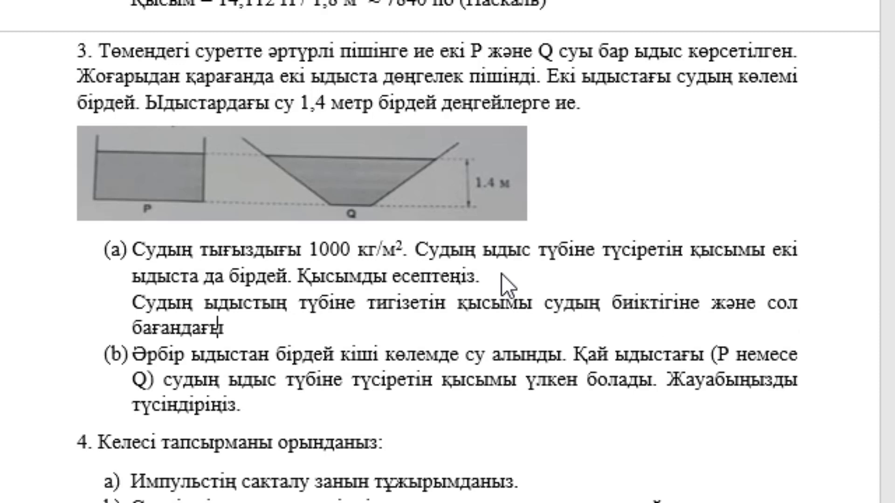
{"action": "type", "text": " суды"}
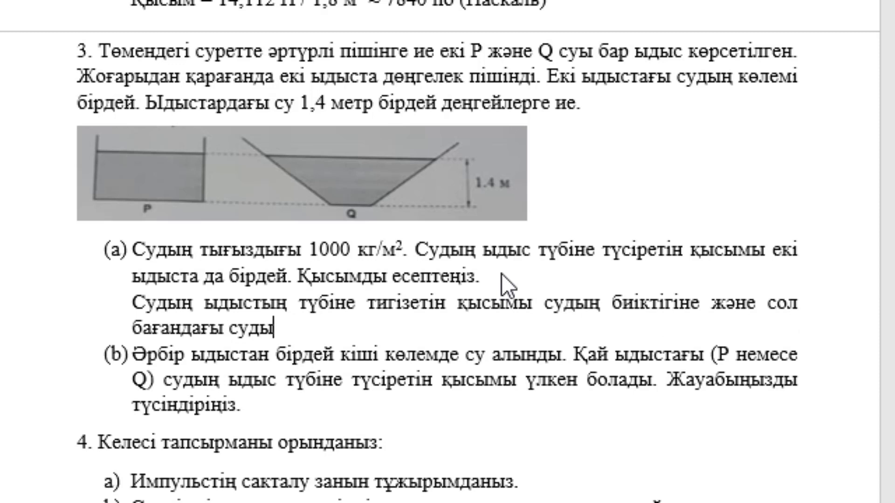
{"action": "type", "text": "ң тығы"}
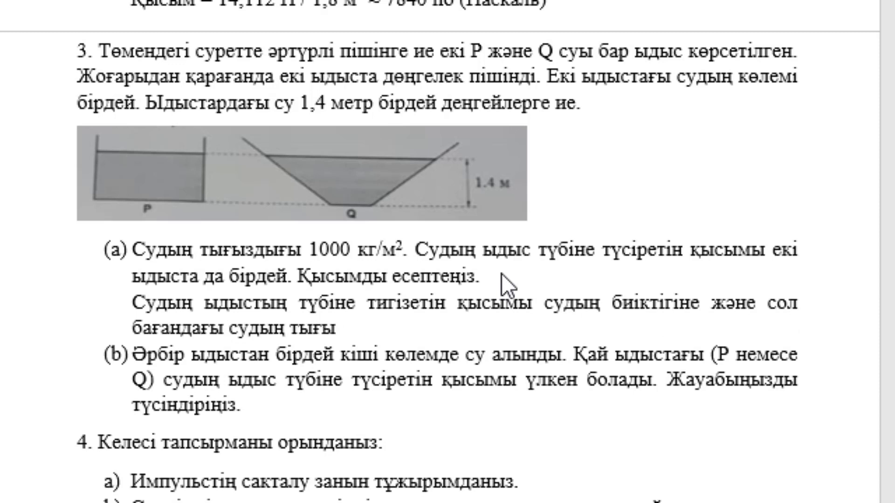
{"action": "type", "text": "здығына ба"}
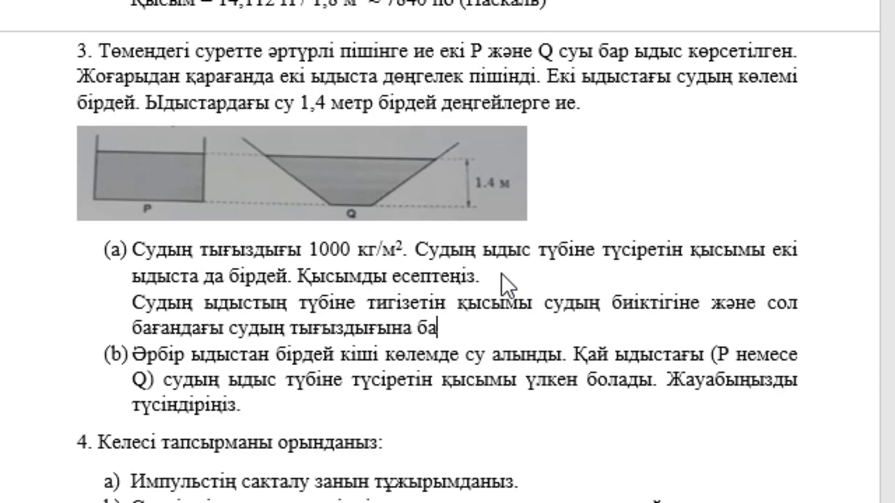
{"action": "type", "text": "йланысы"}
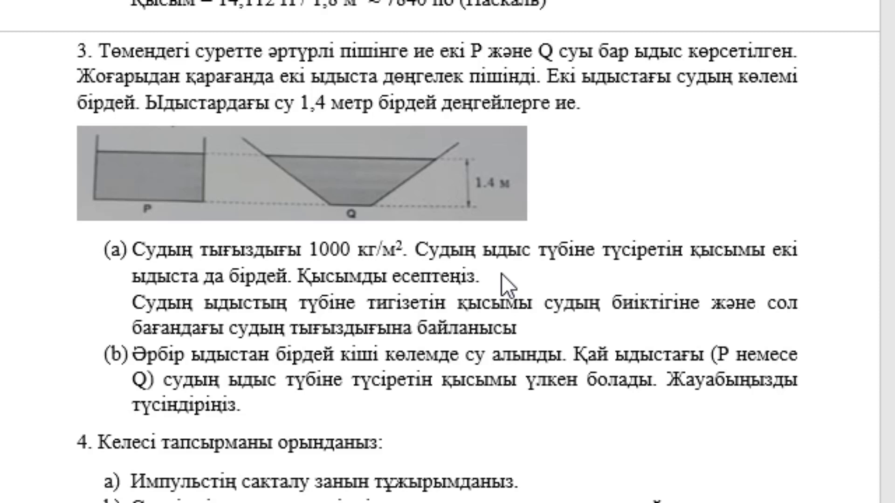
{"action": "key", "text": "BackSpace"}
{"action": "type", "text": "ты."}
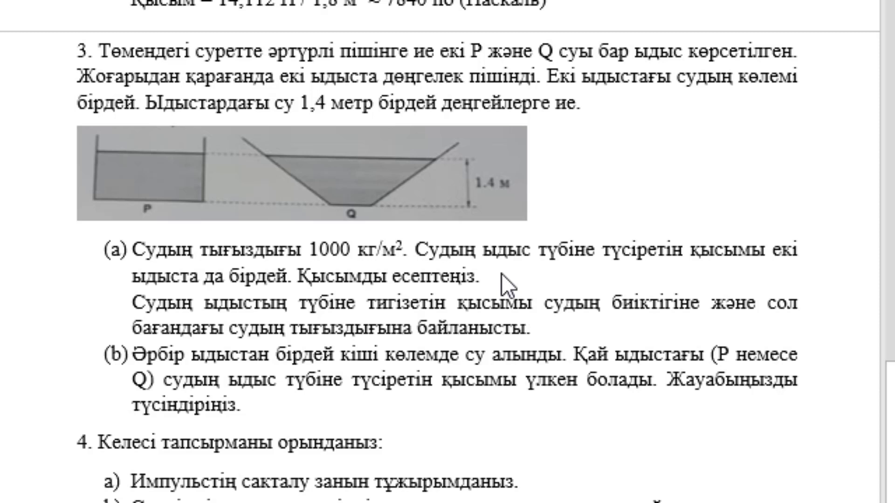
{"action": "type", "text": "бұ"}
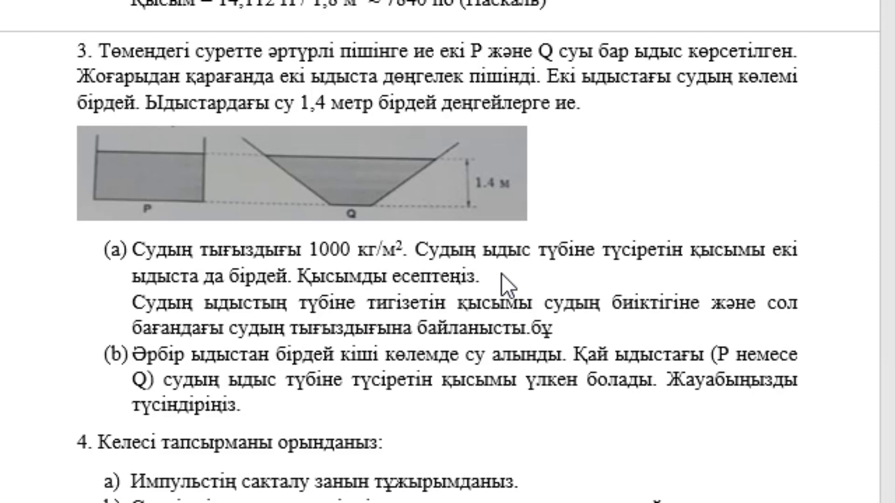
Add that the water level is 1,4 m and density 1000 кг/м³, introducing the formula P = p*g*h
{"action": "key", "text": "BackSpace"}
{"action": "key", "text": "BackSpace"}
{"action": "type", "text": " Б"}
{"action": "type", "text": "іздің жа"}
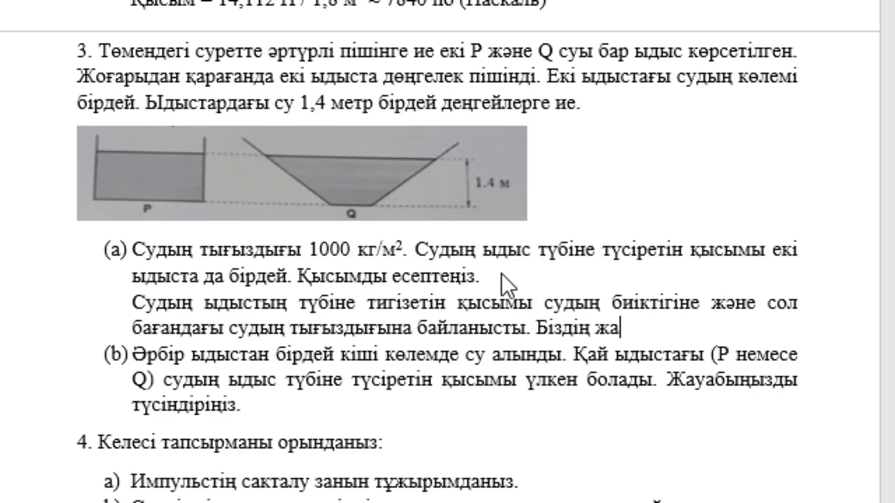
{"action": "type", "text": "ғдайымыз"}
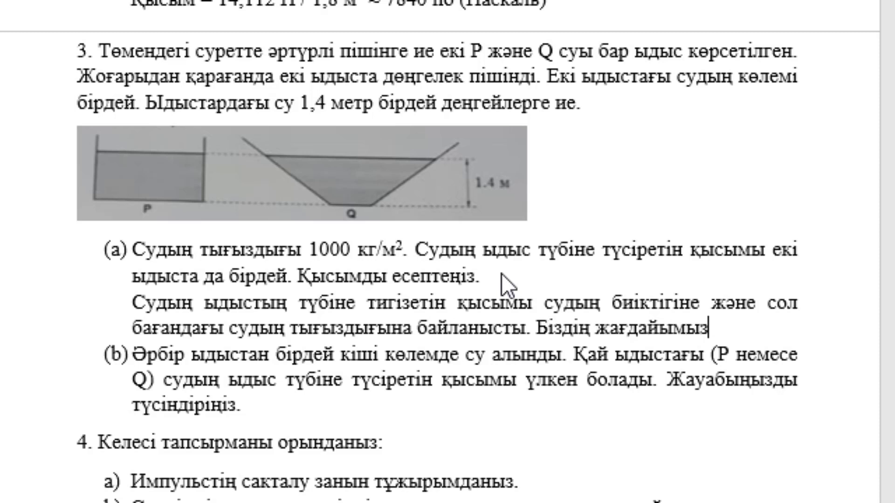
{"action": "type", "text": "да"}
{"action": "type", "text": " екі ыд"}
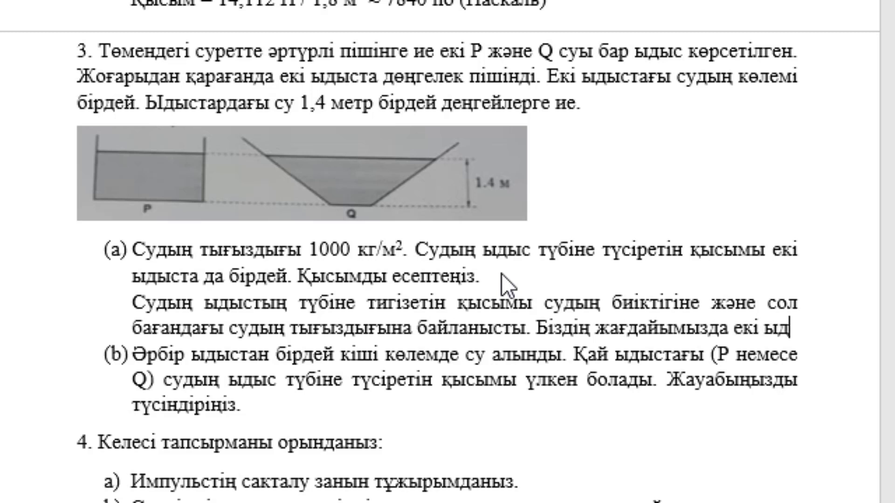
{"action": "type", "text": "ыстағы су"}
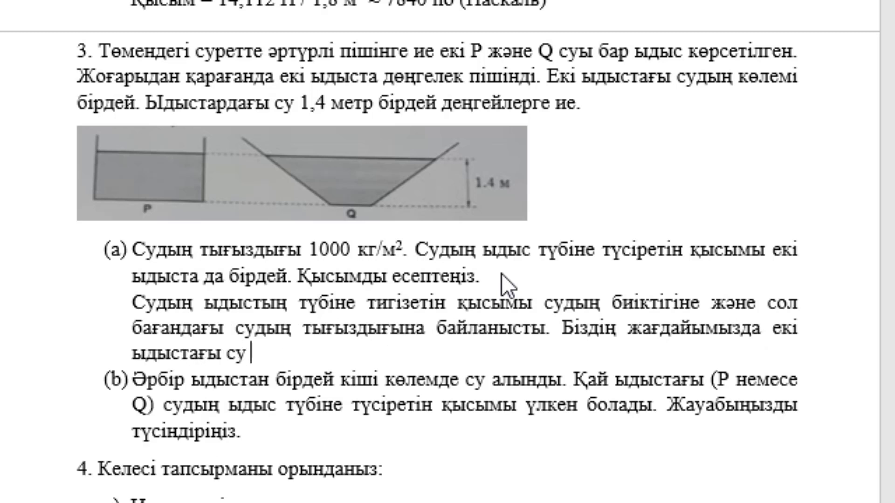
{"action": "type", "text": " деңгей"}
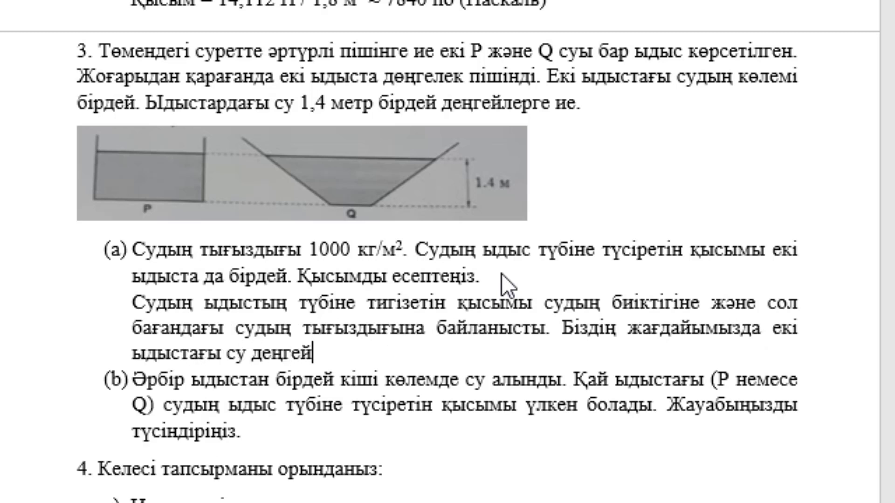
{"action": "type", "text": "і 1,4"}
{"action": "type", "text": " метрег"}
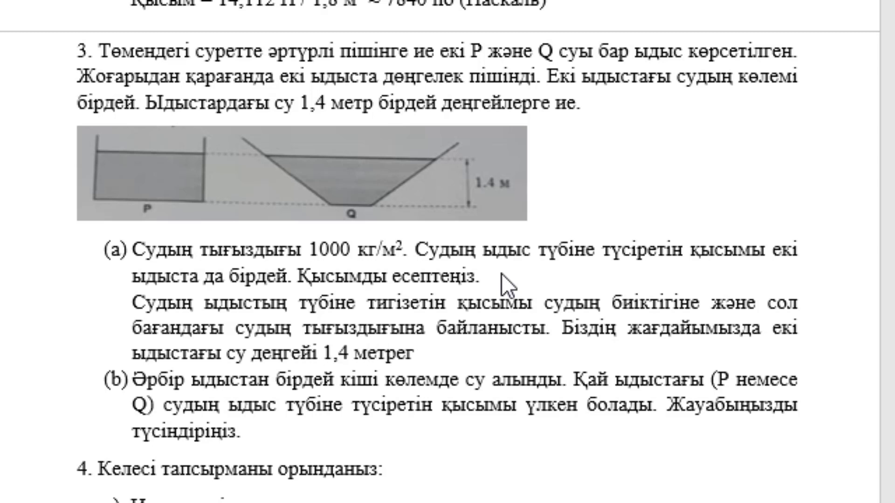
{"action": "key", "text": "BackSpace"}
{"action": "key", "text": "BackSpace"}
{"action": "type", "text": "ге те"}
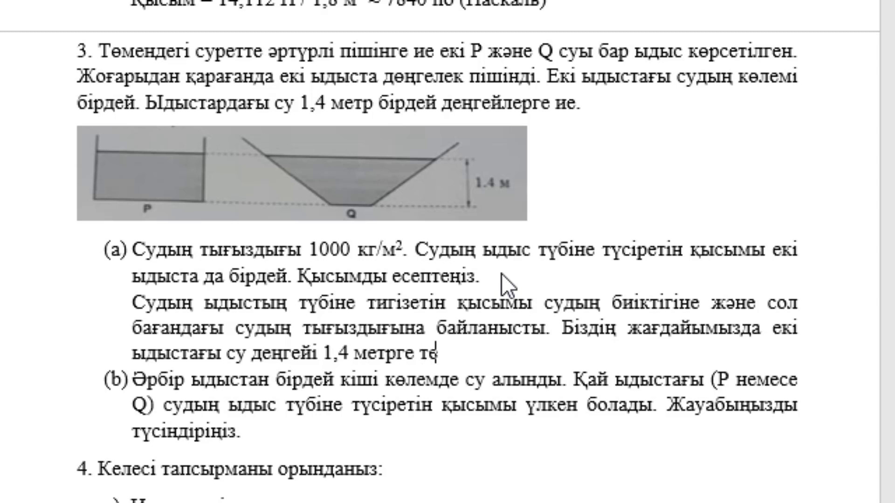
{"action": "type", "text": "ң, ал"}
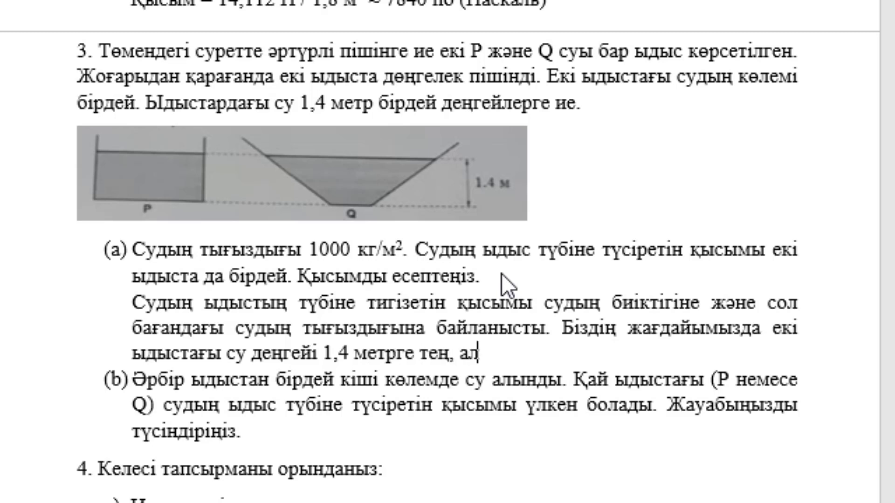
{"action": "type", "text": " судың "}
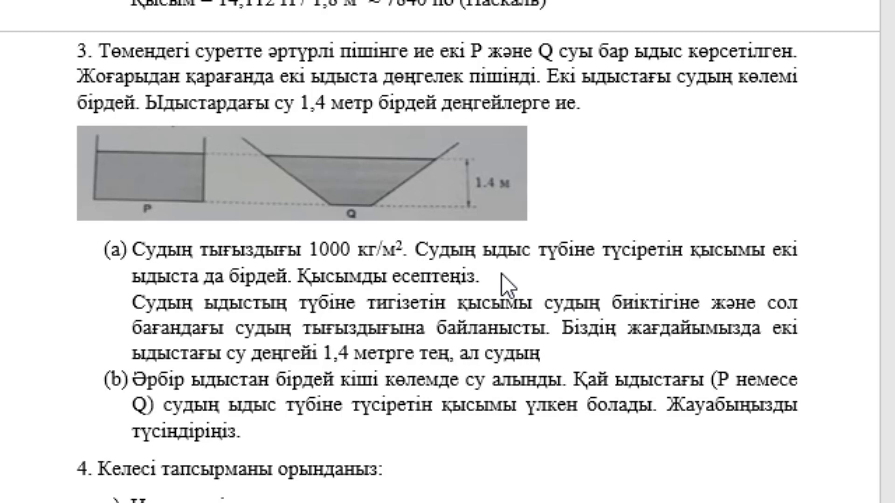
{"action": "type", "text": "тығызды"}
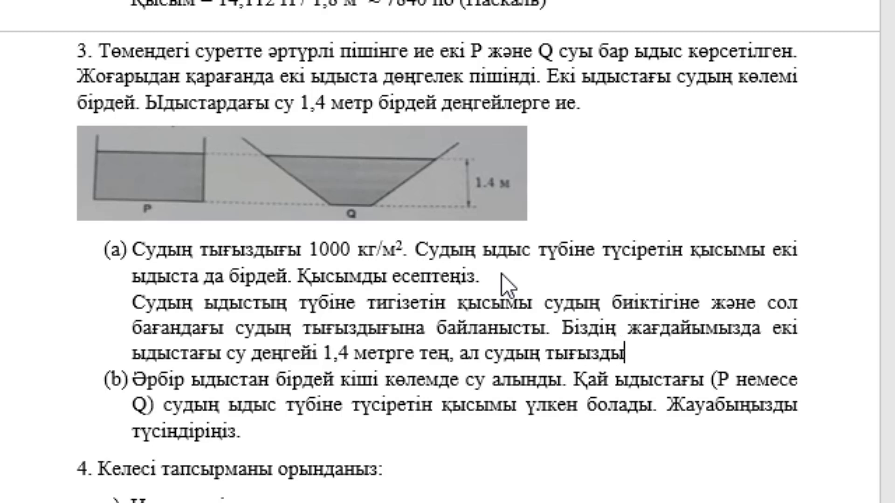
{"action": "type", "text": "ғы "}
{"action": "type", "text": "1"}
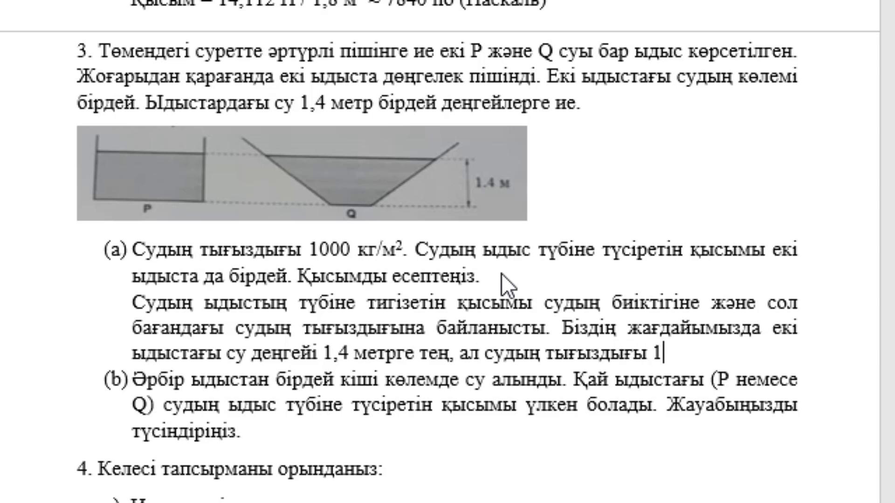
{"action": "type", "text": "000"}
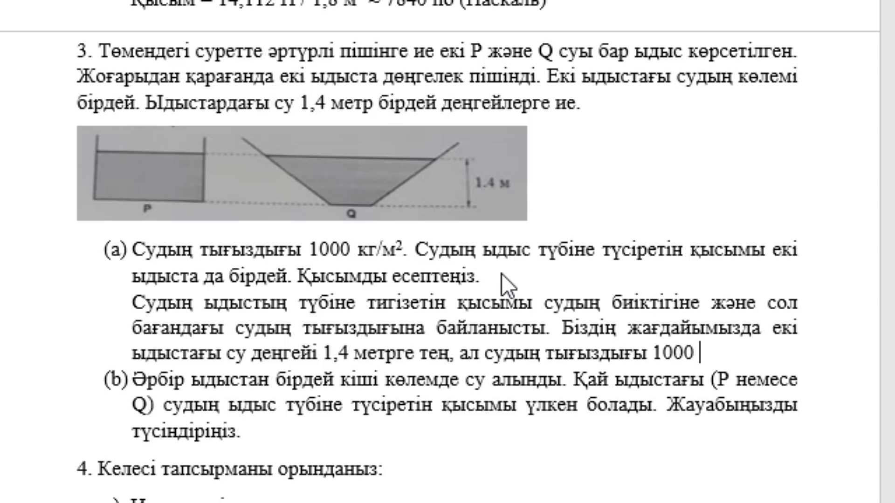
{"action": "type", "text": " кг,"}
{"action": "type", "text": "м"}
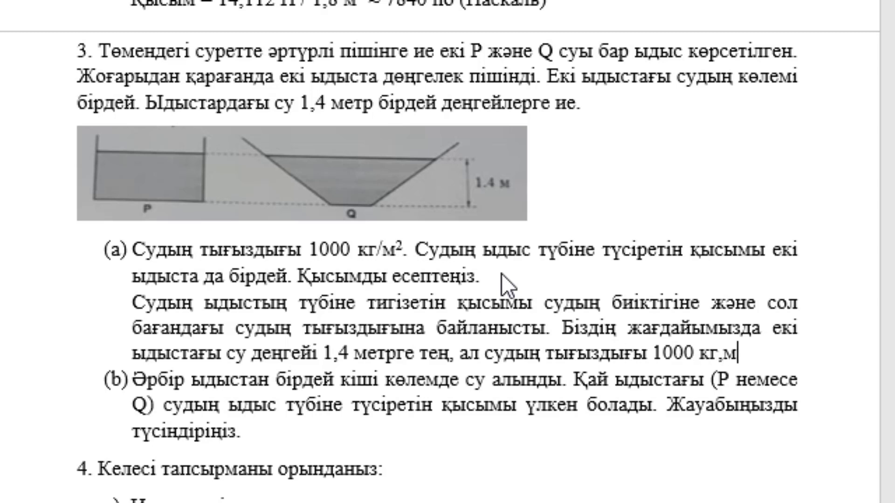
{"action": "type", "text": "2"}
{"action": "type", "text": "құра"}
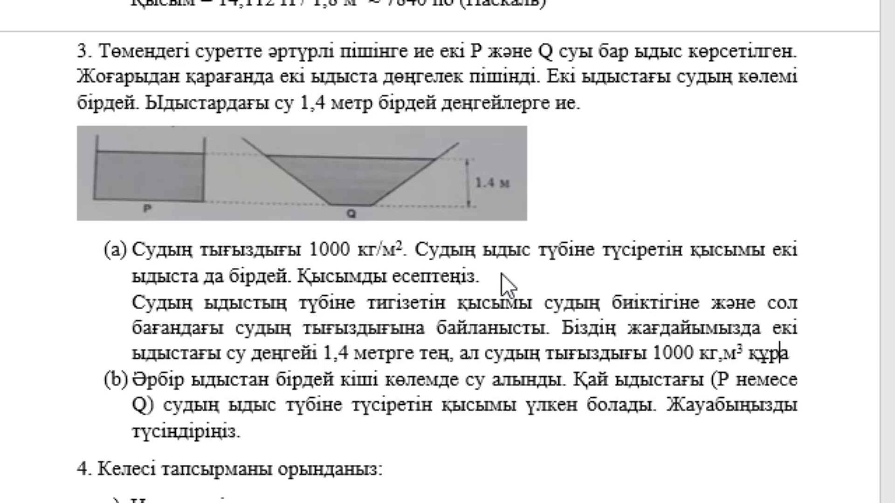
{"action": "type", "text": "йды."}
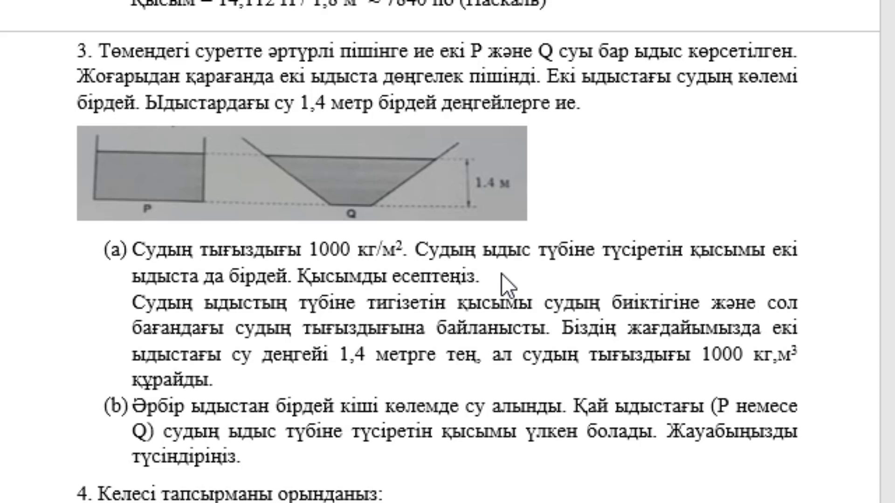
{"action": "type", "text": " ыды"}
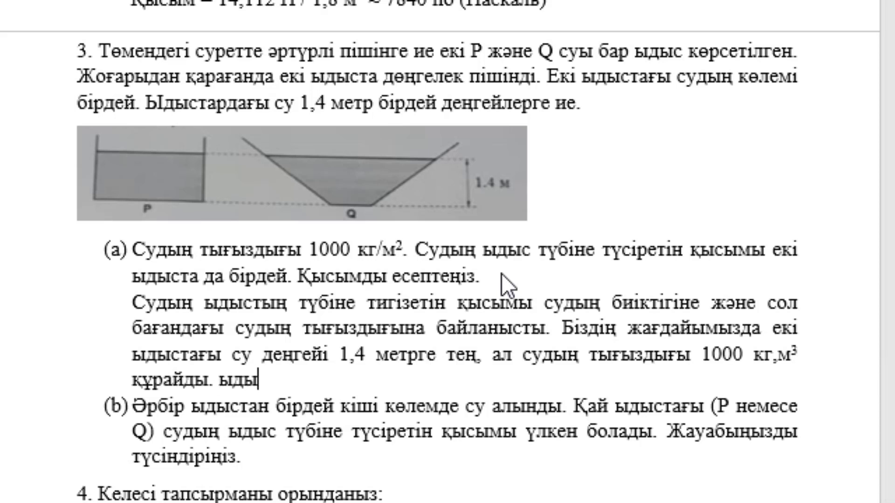
{"action": "type", "text": "стың тү"}
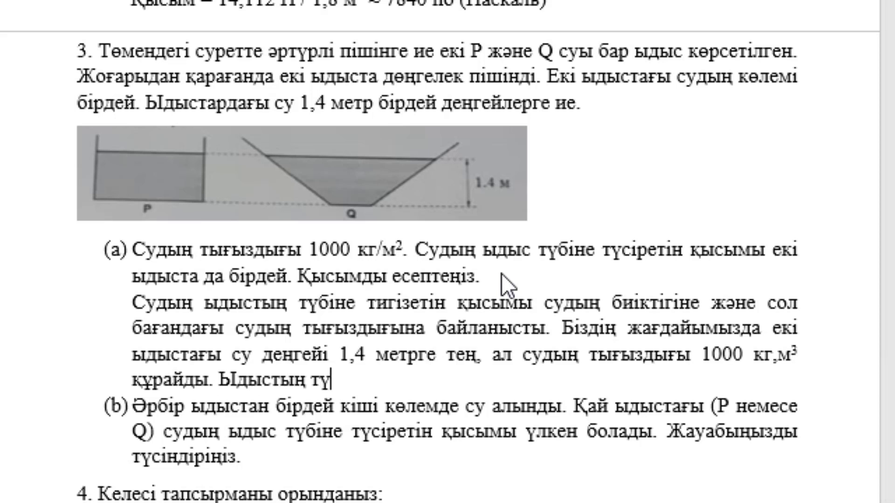
{"action": "type", "text": "біндегі "}
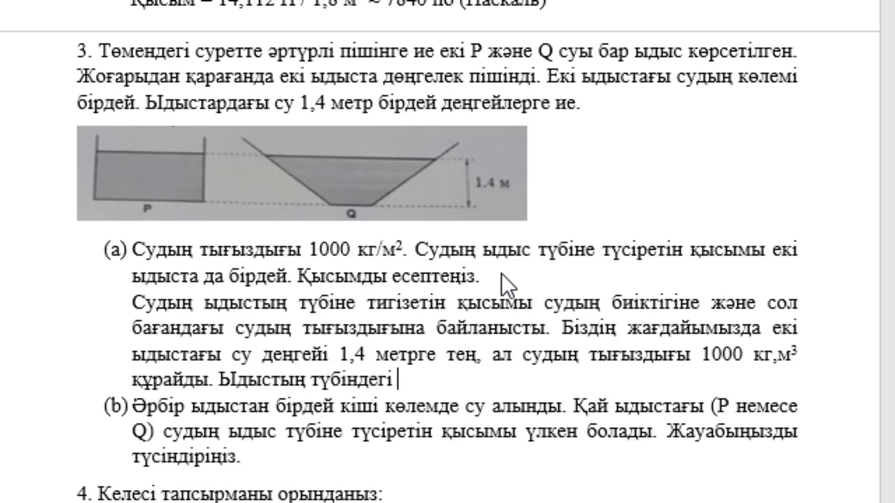
{"action": "type", "text": "қысымды "}
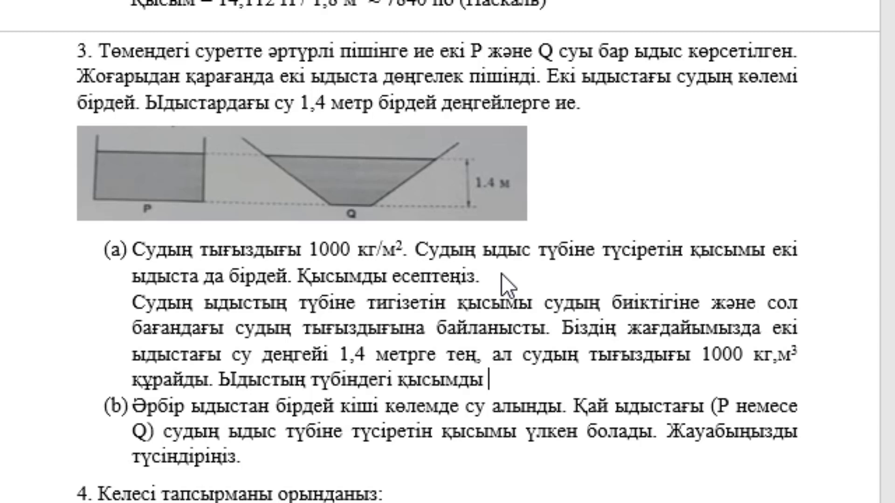
{"action": "type", "text": "келесі форм"}
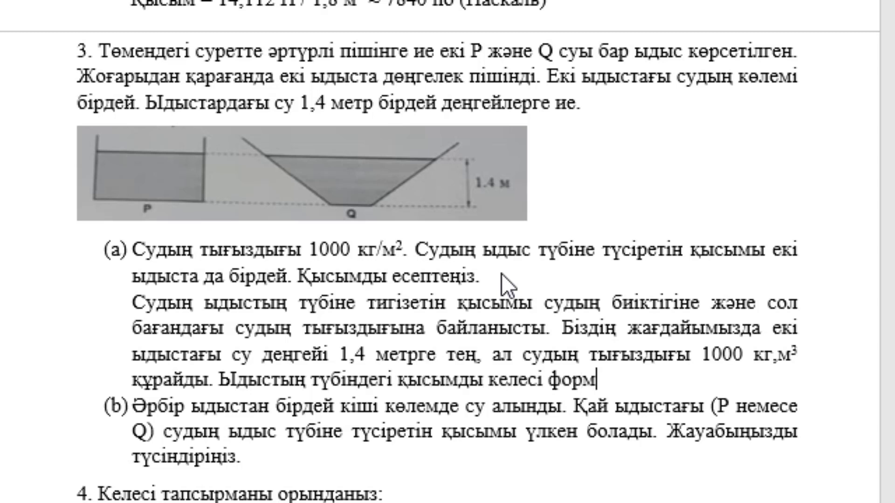
{"action": "type", "text": "уламен есе"}
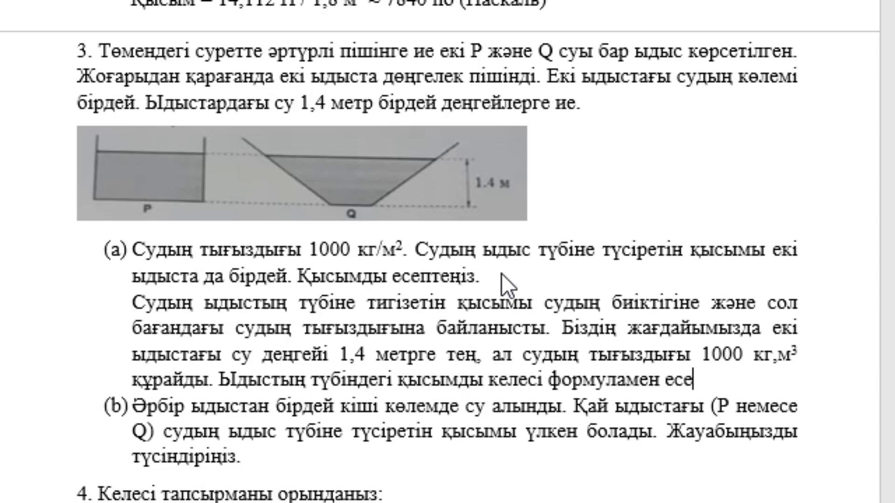
{"action": "type", "text": "птеуге болад"}
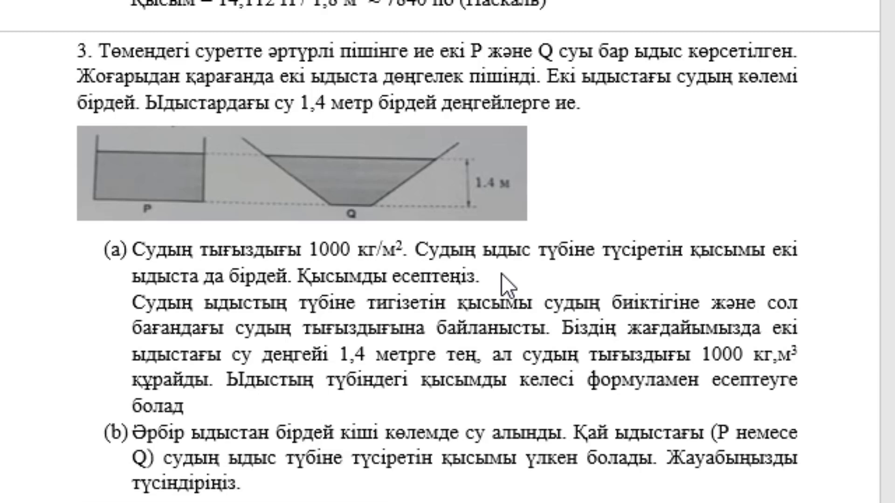
{"action": "type", "text": "ы:"}
{"action": "key", "text": "Return"}
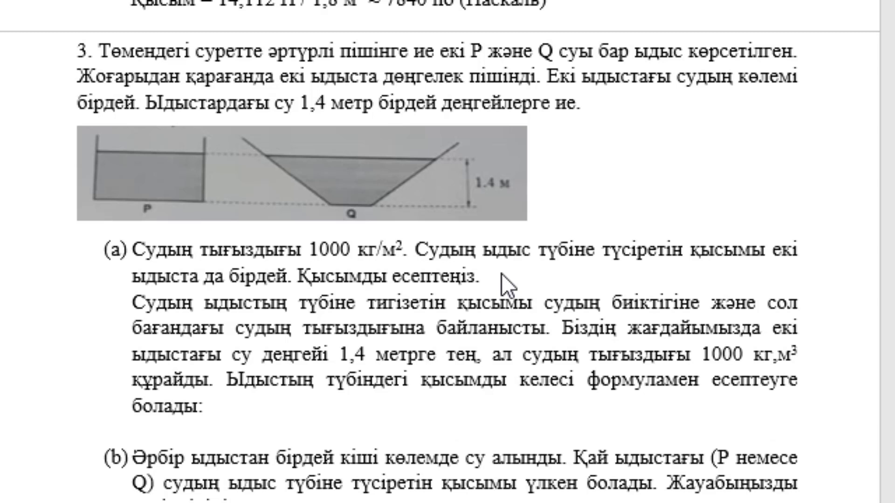
{"action": "type", "text": "P "}
{"action": "type", "text": "= "}
{"action": "type", "text": "p*"}
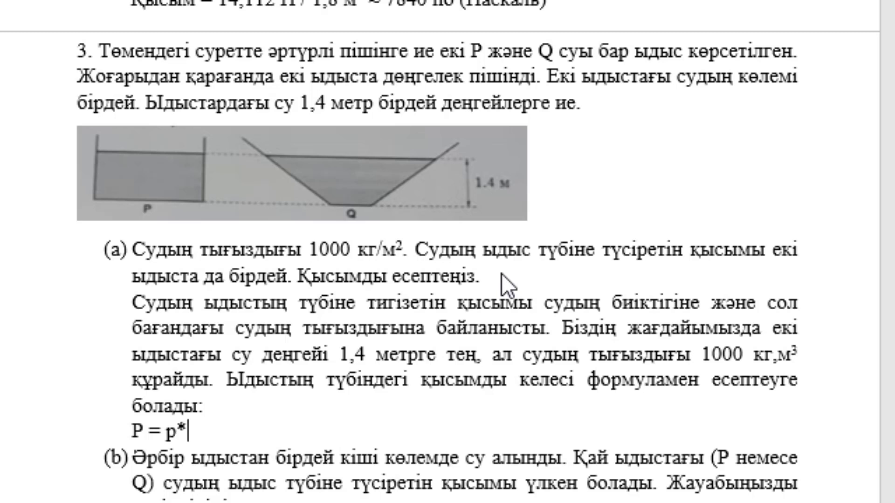
{"action": "type", "text": "g*"}
{"action": "type", "text": "h"}
Below the formula, define P as pressure, p as water density, and g ≈ 9,81 м/с2
{"action": "key", "text": "Return"}
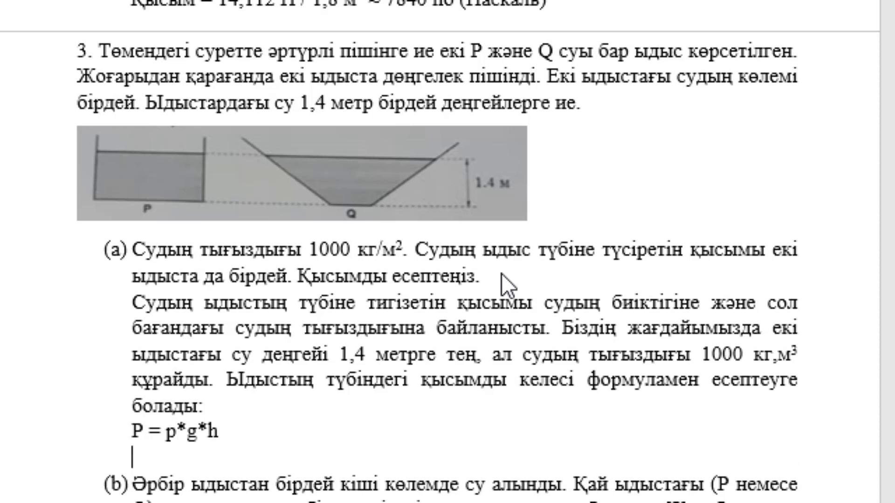
{"action": "type", "text": "мұндағы"}
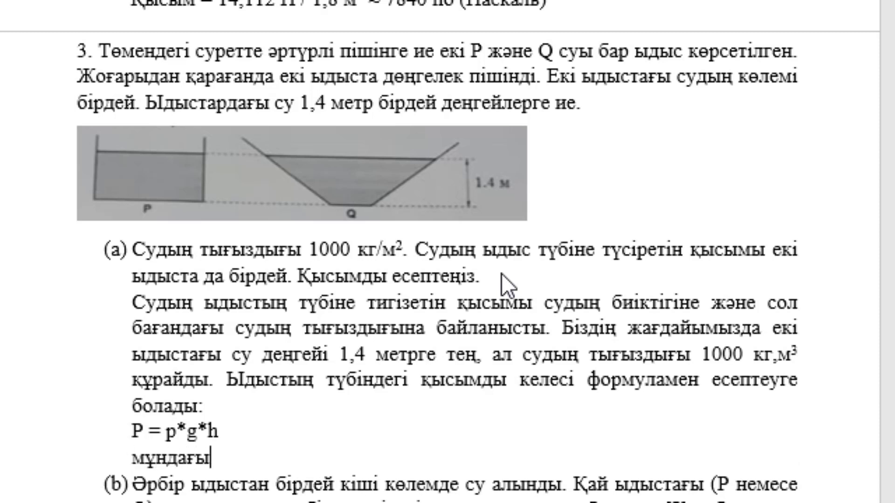
{"action": "type", "text": ","}
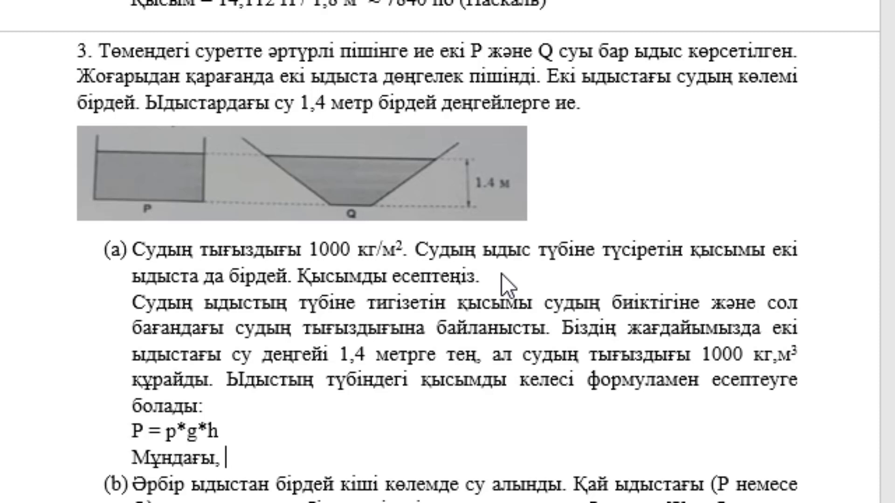
{"action": "type", "text": " P -"}
{"action": "type", "text": " қысым"}
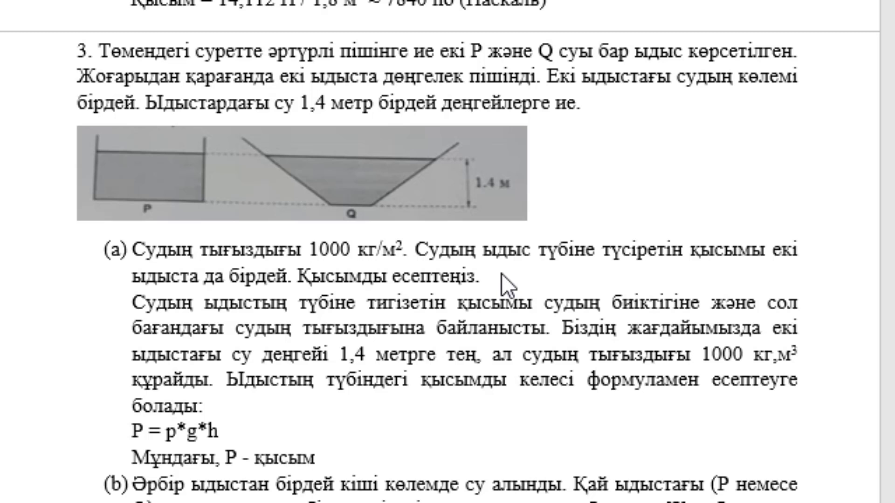
{"action": "type", "text": ", "}
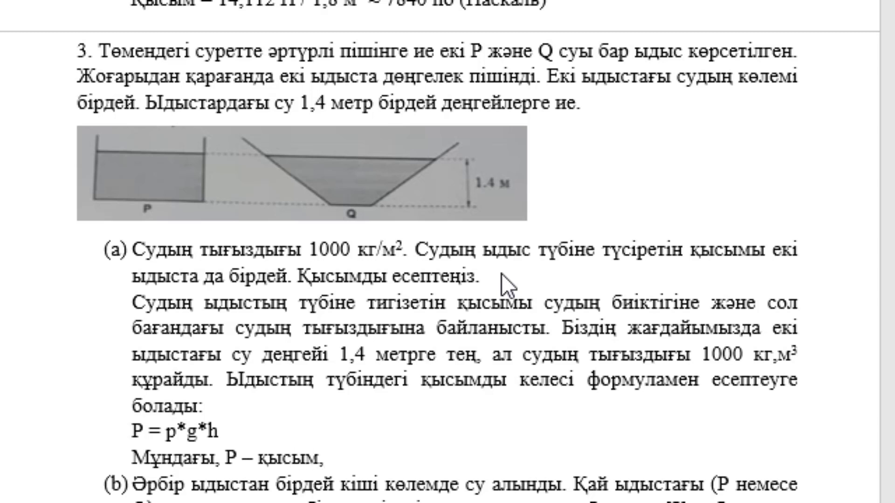
{"action": "type", "text": "p"}
{"action": "type", "text": " - "}
{"action": "type", "text": "с"}
{"action": "type", "text": "удың тығыз"}
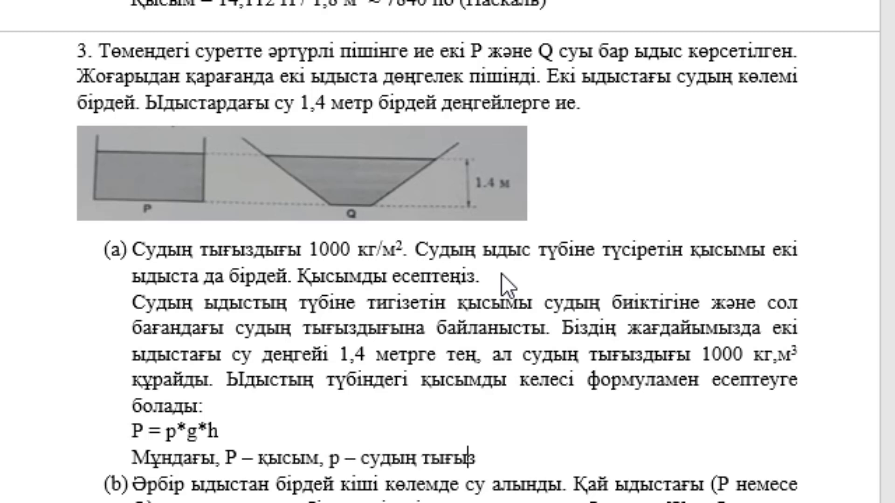
{"action": "type", "text": "дығы,"}
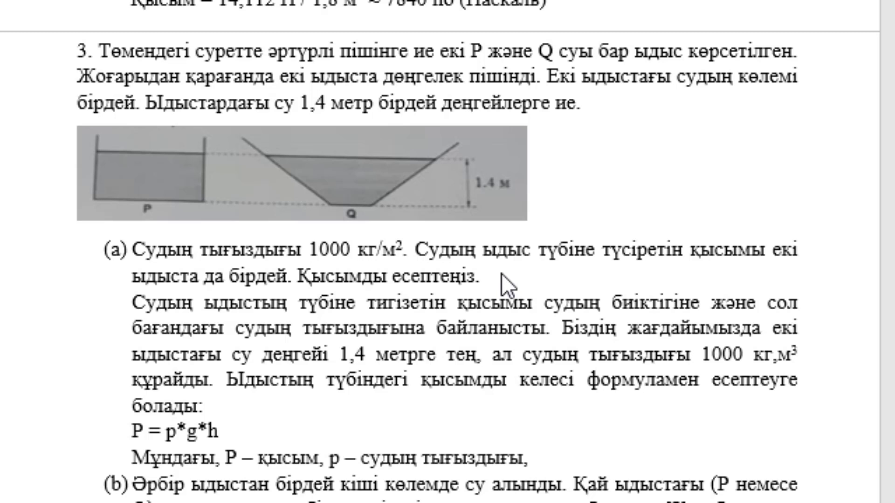
{"action": "type", "text": " g ="}
{"action": "key", "text": "BackSpace"}
{"action": "type", "text": "-"}
{"action": "type", "text": " ау"}
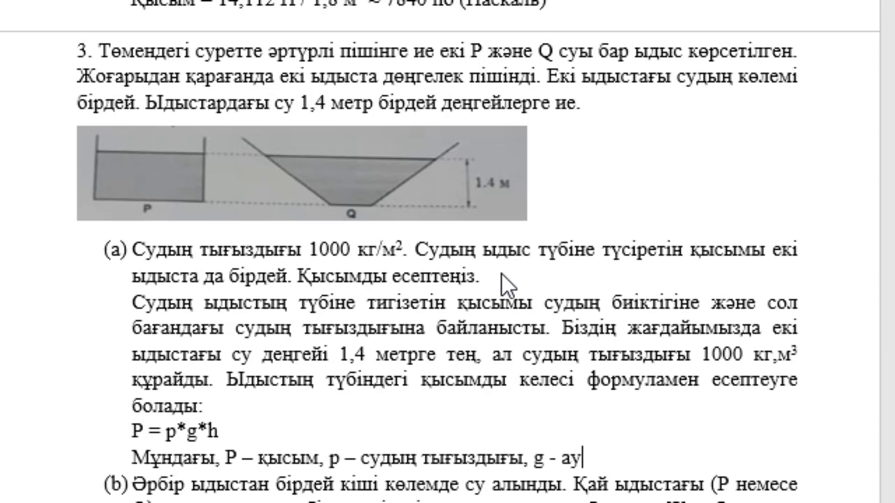
{"action": "type", "text": "ырлық к"}
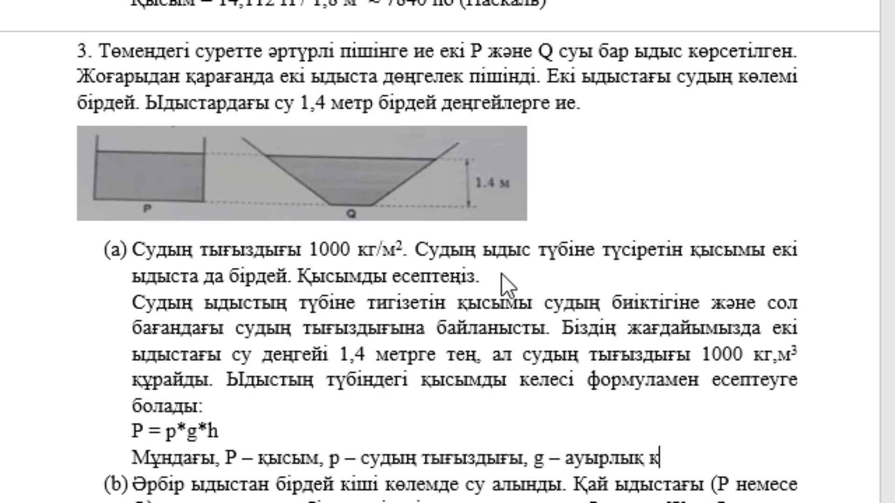
{"action": "type", "text": "үшінің ү"}
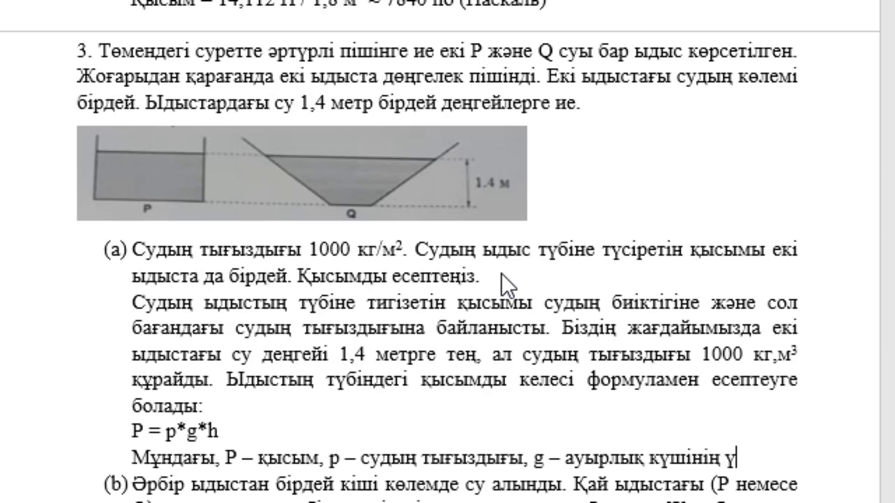
{"action": "type", "text": "деуі"}
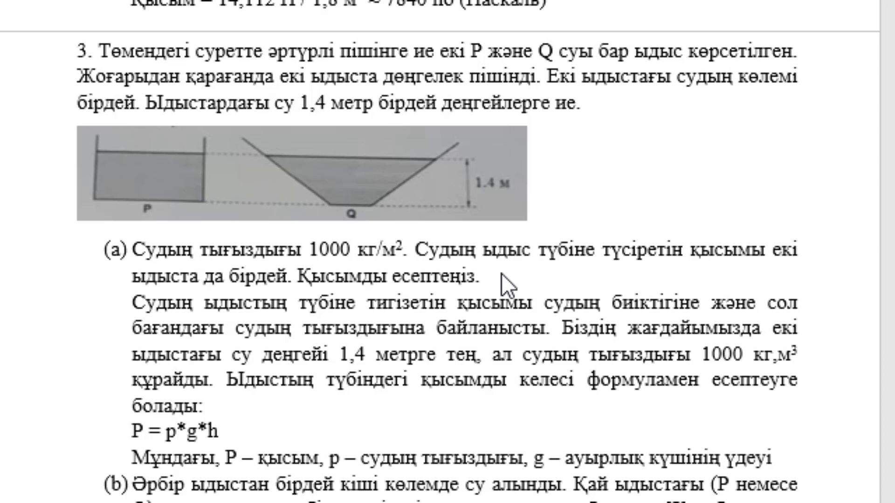
{"action": "type", "text": " 9"}
{"action": "key", "text": "BackSpace"}
{"action": "type", "text": "()"}
{"action": "key", "text": "Left"}
{"action": "type", "text": "шаша"}
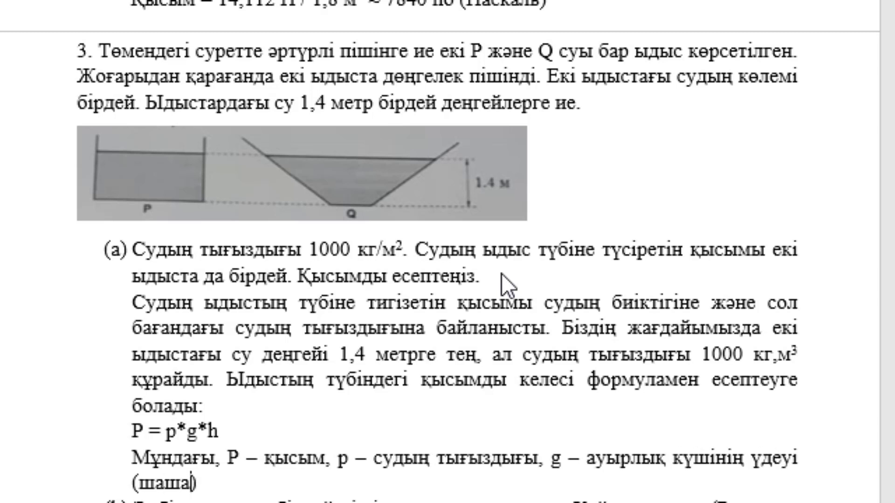
{"action": "type", "text": "мен "}
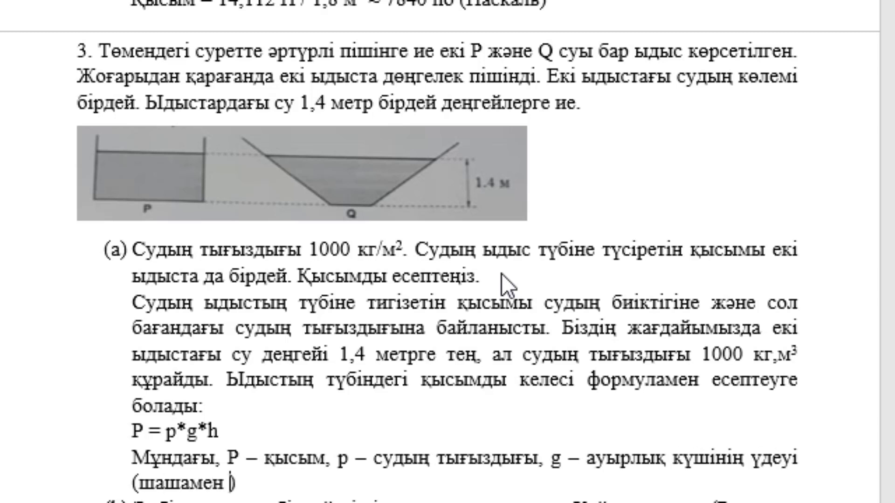
{"action": "type", "text": "9,81 "}
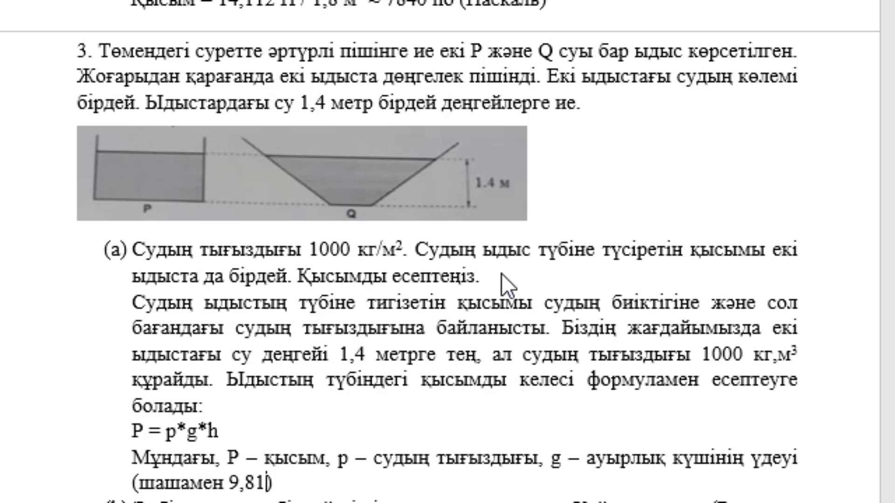
{"action": "type", "text": "м"}
{"action": "type", "text": ","}
{"action": "key", "text": "BackSpace"}
{"action": "type", "text": "/"}
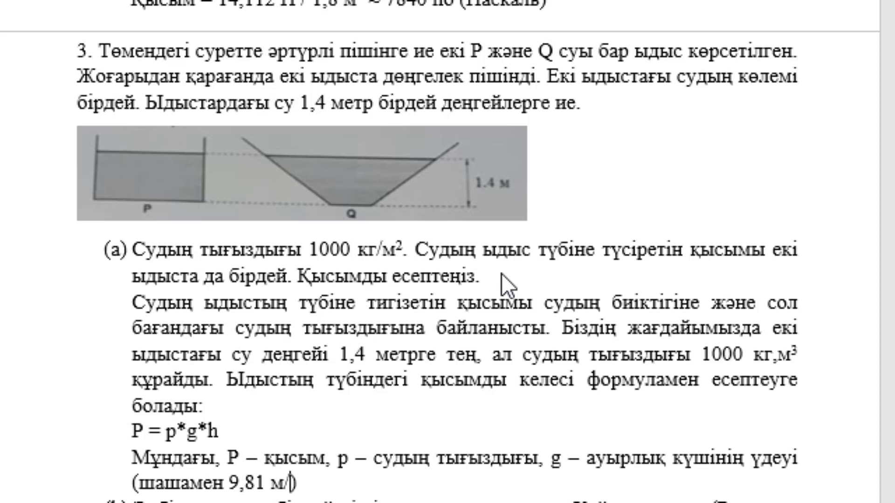
{"action": "type", "text": "с"}
{"action": "type", "text": "2"}
{"action": "scroll", "coordinate": [502, 275], "scroll_direction": "down", "scroll_amount": 1}
{"action": "scroll", "coordinate": [503, 284], "scroll_direction": "down", "scroll_amount": 2}
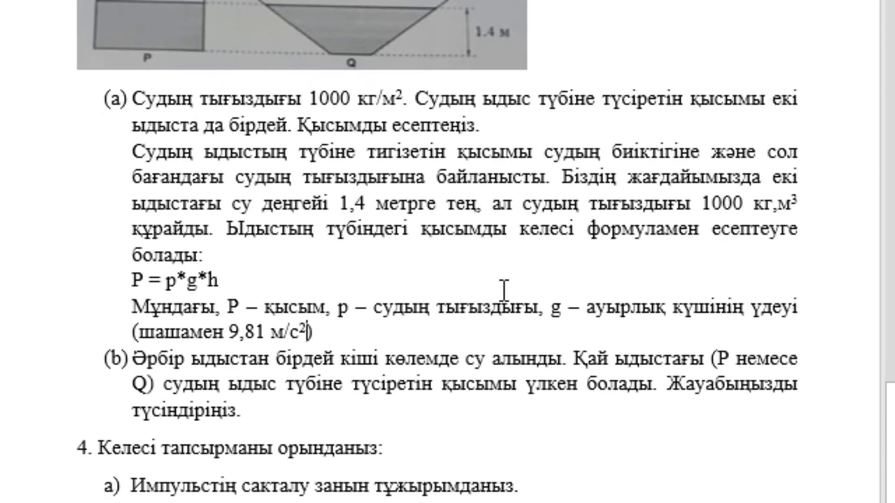
Fix typos: change '1000 кг,м³' to 'кг/м³' and 'шашамен' to 'шамамен'
{"action": "key", "text": "Up"}
{"action": "key", "text": "Up"}
{"action": "key", "text": "Up"}
{"action": "key", "text": "End"}
{"action": "key", "text": "Left"}
{"action": "key", "text": "Left"}
{"action": "key", "text": "BackSpace"}
{"action": "type", "text": "/"}
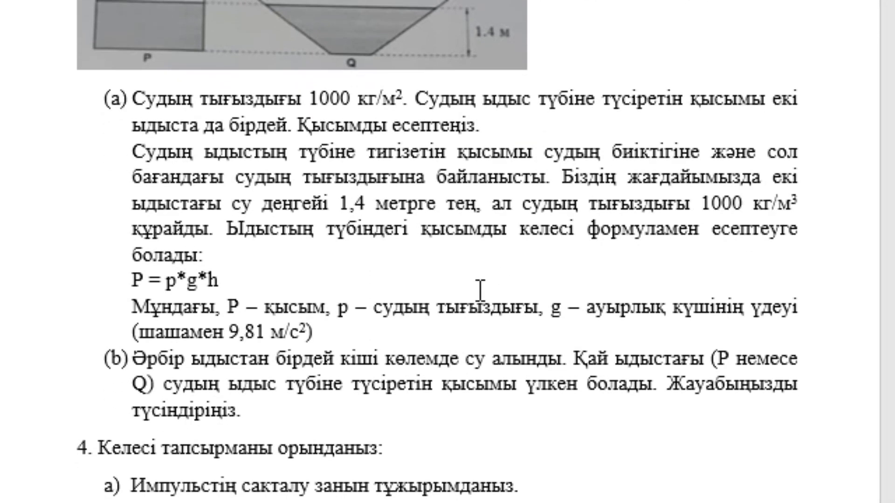
{"action": "left_click", "coordinate": [250, 267]}
{"action": "left_click", "coordinate": [352, 330]}
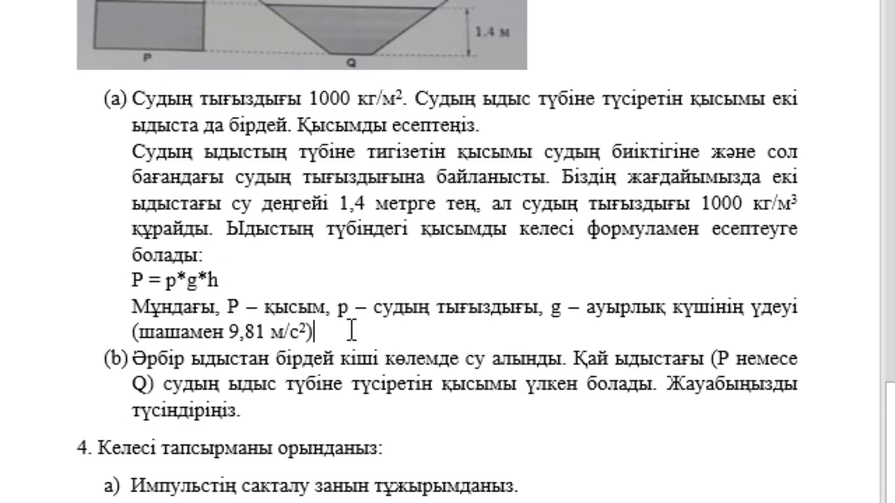
{"action": "left_click", "coordinate": [183, 332]}
{"action": "key", "text": "BackSpace"}
{"action": "type", "text": "м"}
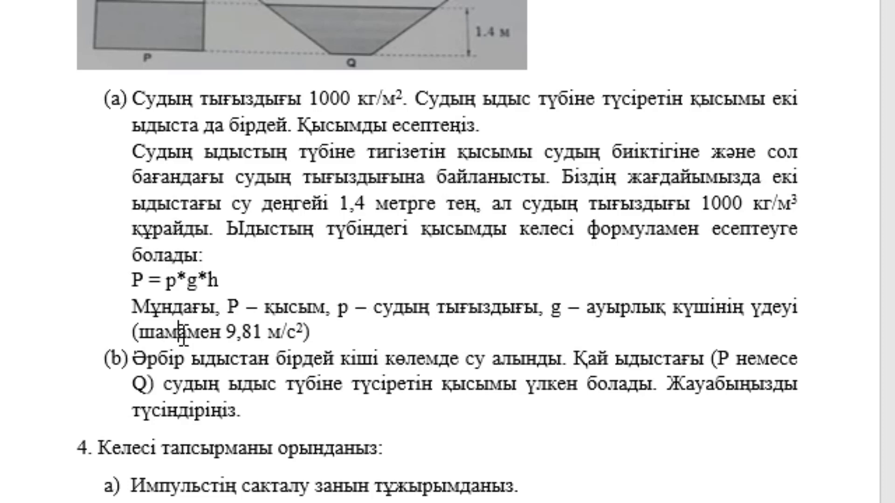
{"action": "left_click", "coordinate": [327, 331]}
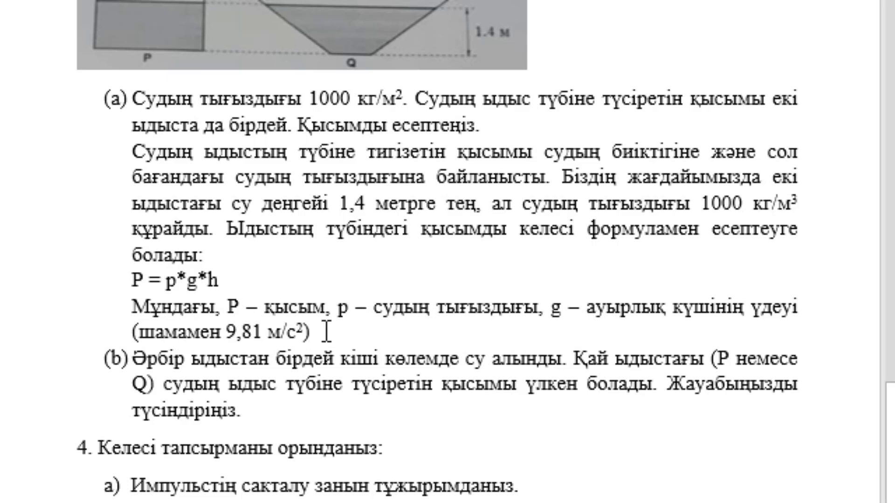
Add a line defining lowercase h as the water column height
{"action": "key", "text": "Return"}
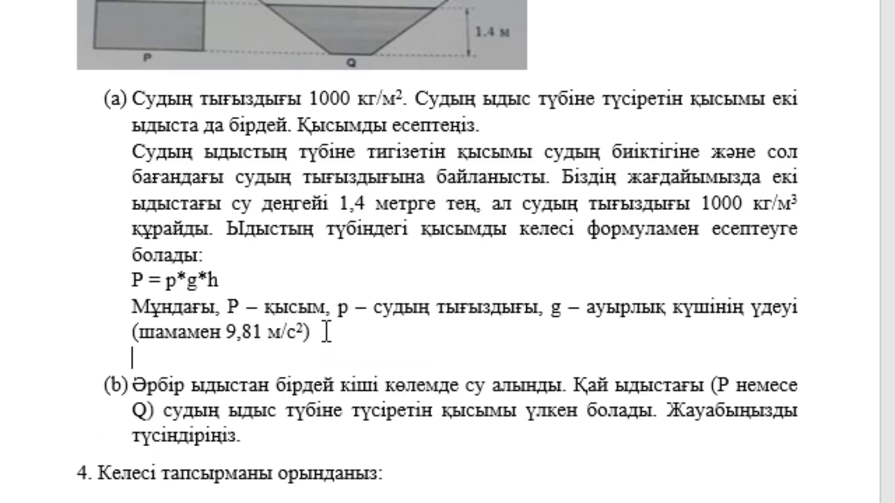
{"action": "type", "text": "h - "}
{"action": "type", "text": "су "}
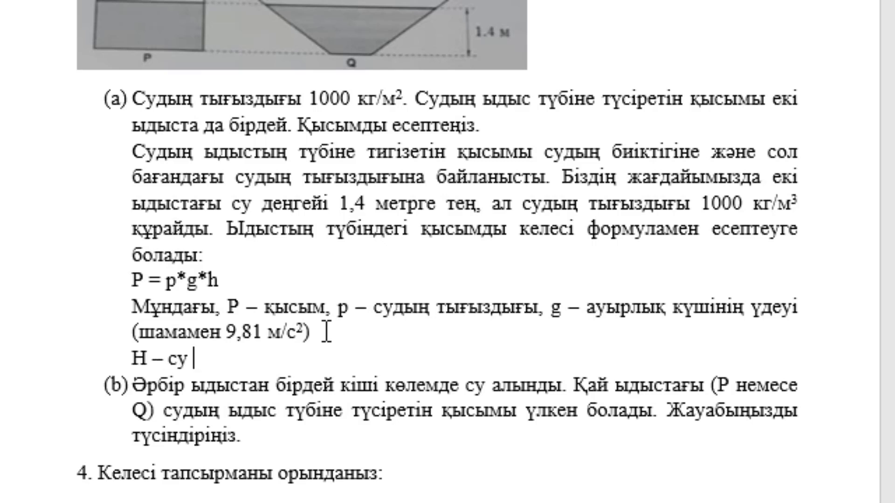
{"action": "type", "text": "бағанынң"}
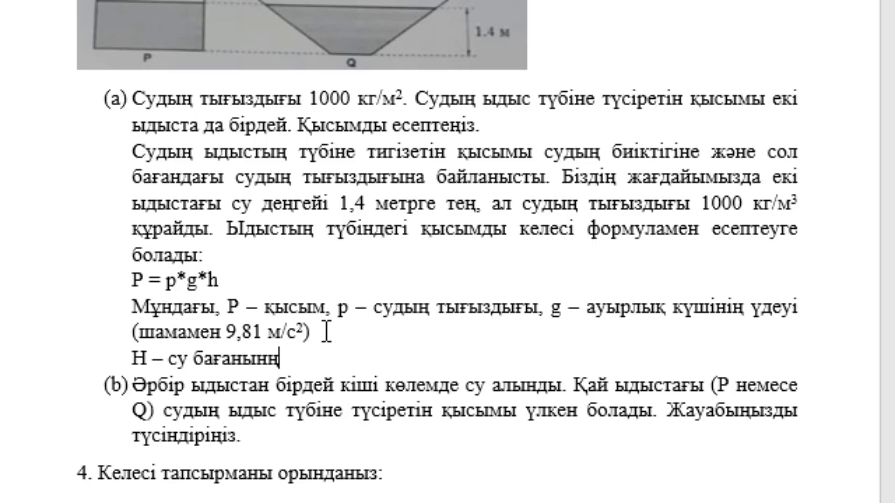
{"action": "type", "text": " биіктігі"}
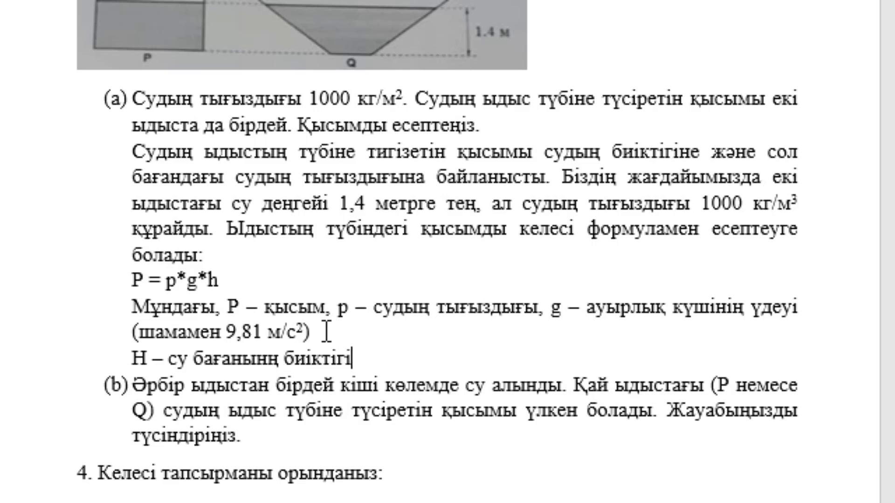
{"action": "left_click", "coordinate": [145, 359]}
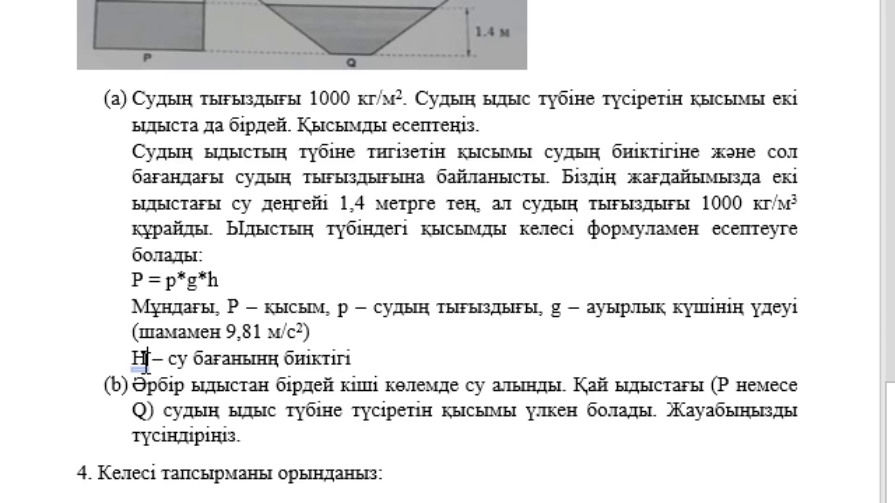
{"action": "key", "text": "BackSpace"}
{"action": "type", "text": "п"}
{"action": "key", "text": "BackSpace"}
{"action": "type", "text": "h"}
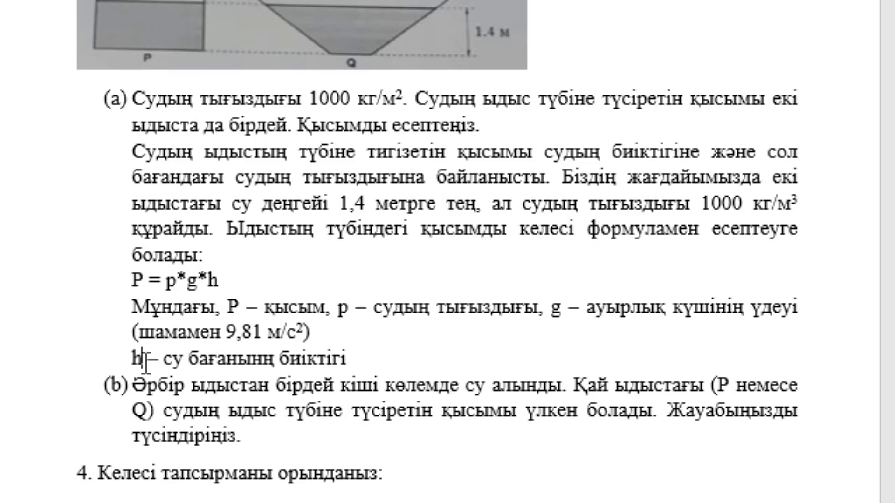
{"action": "key", "text": "BackSpace"}
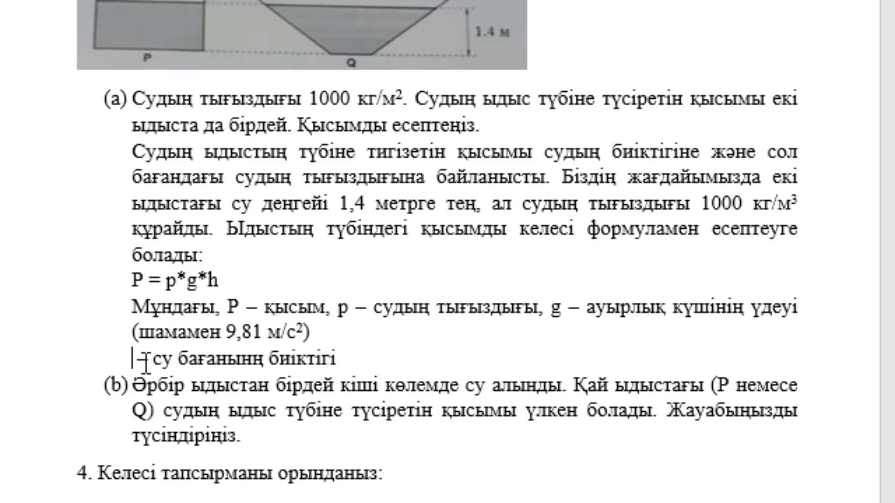
{"action": "type", "text": "h"}
{"action": "key", "text": "End"}
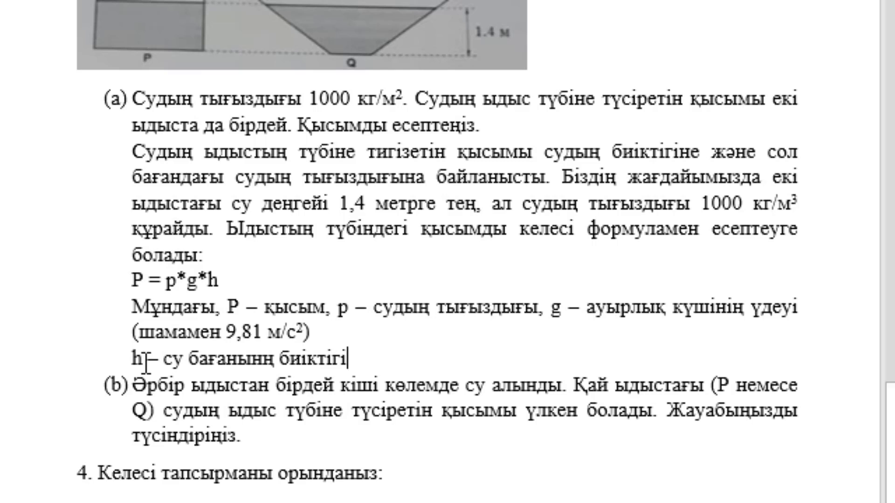
{"action": "type", "text": "7"}
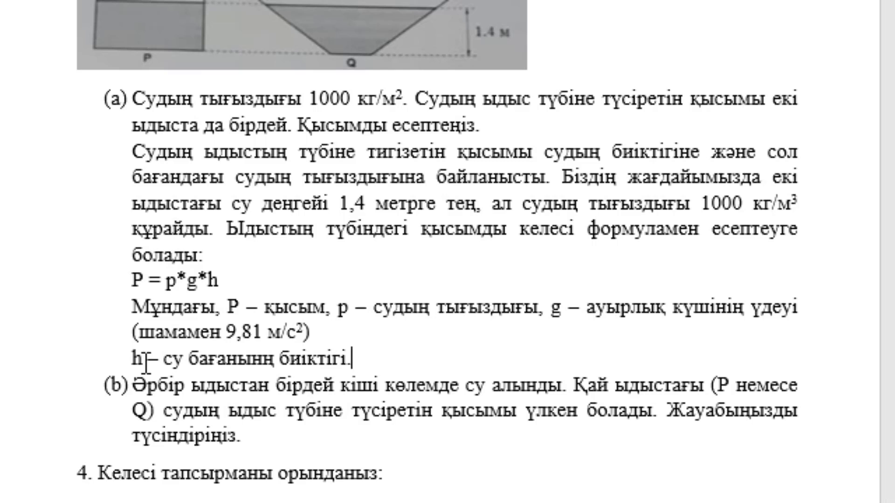
{"action": "key", "text": "Return"}
Conclude that equal water height and density give equal bottom pressure in both vessels
{"action": "type", "text": "кі ыд"}
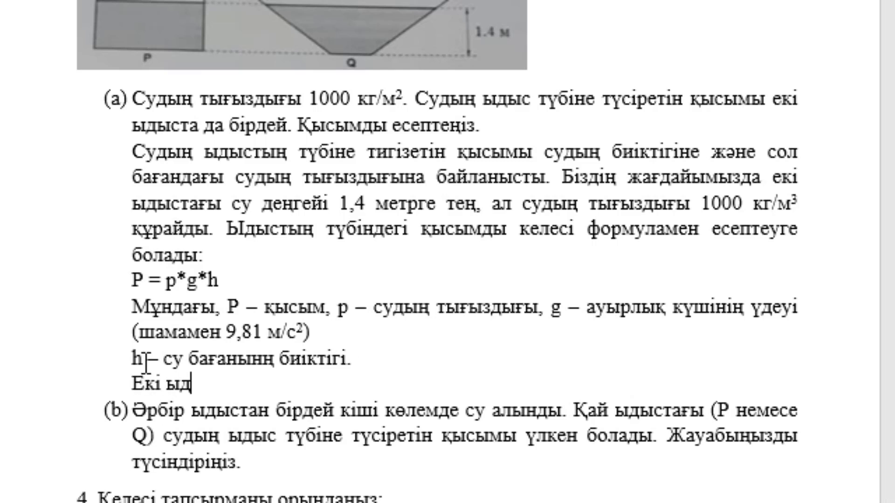
{"action": "type", "text": "ыстат"}
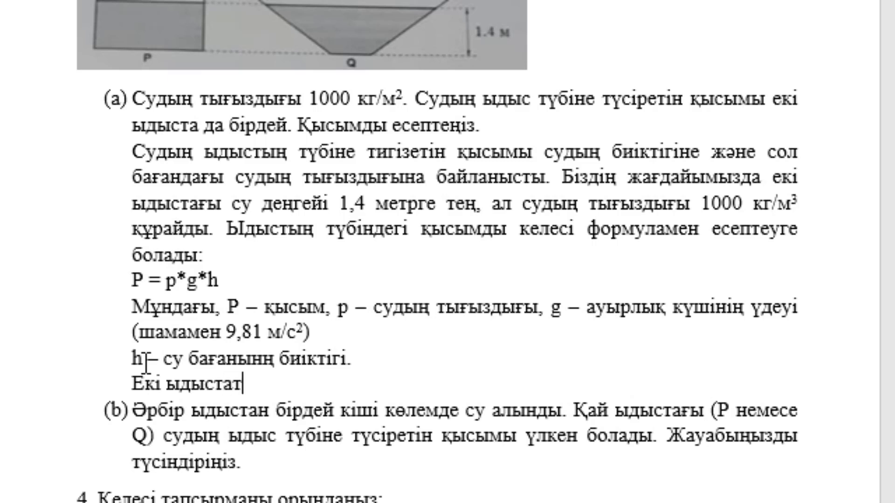
{"action": "key", "text": "BackSpace"}
{"action": "type", "text": "да су"}
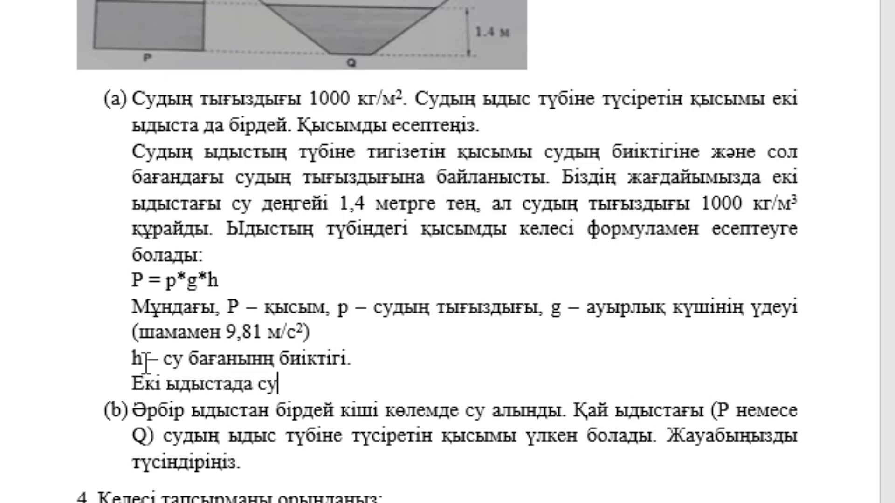
{"action": "type", "text": "дың биік"}
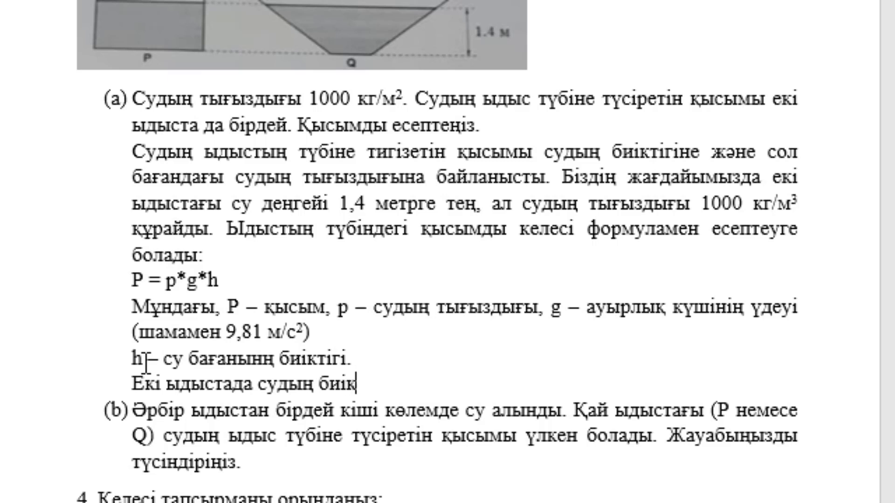
{"action": "type", "text": "тігі "}
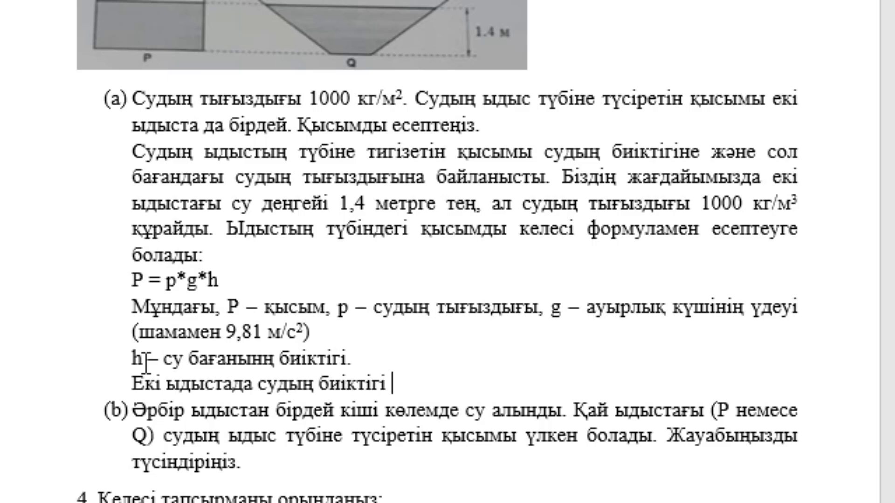
{"action": "type", "text": "бірдей"}
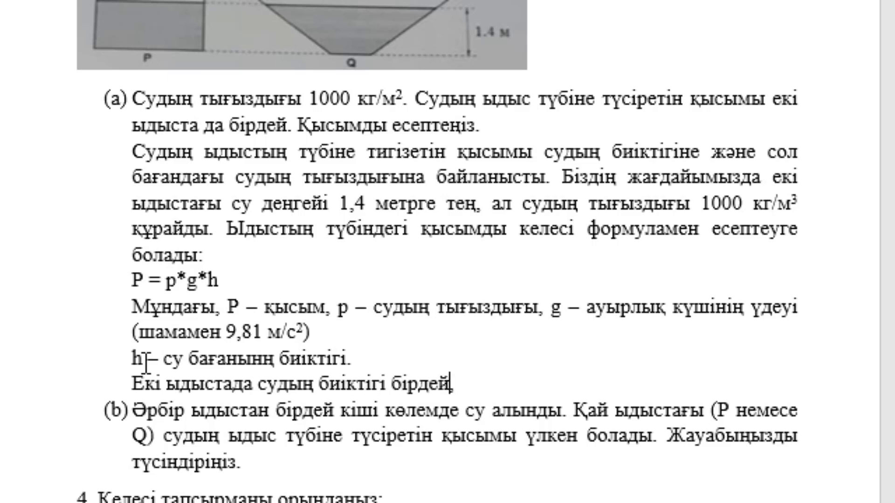
{"action": "type", "text": ", ал суды"}
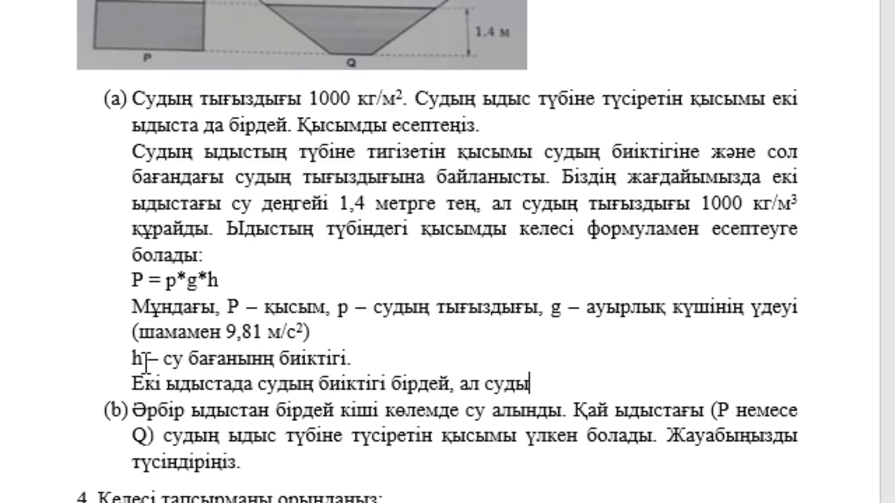
{"action": "type", "text": "ң"}
{"action": "key", "text": "BackSpace"}
{"action": "key", "text": "BackSpace"}
{"action": "key", "text": "BackSpace"}
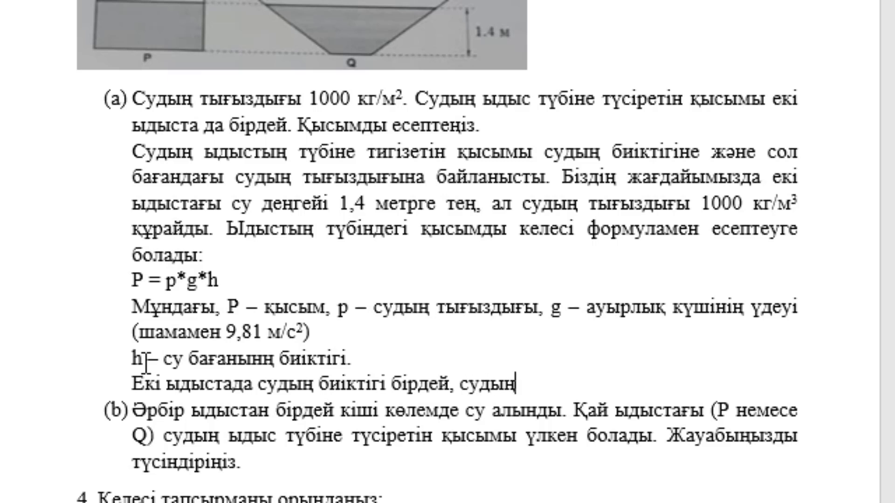
{"action": "type", "text": " тығызды"}
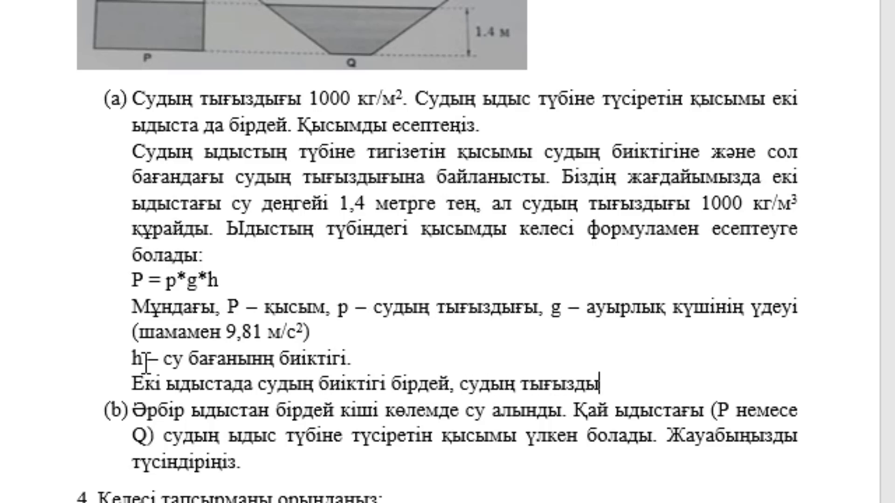
{"action": "type", "text": "ғы да бірд"}
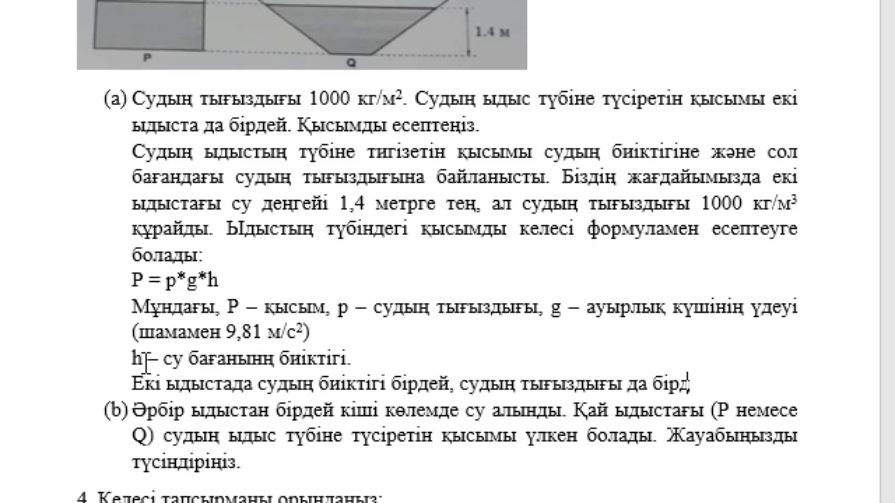
{"action": "type", "text": "ей."}
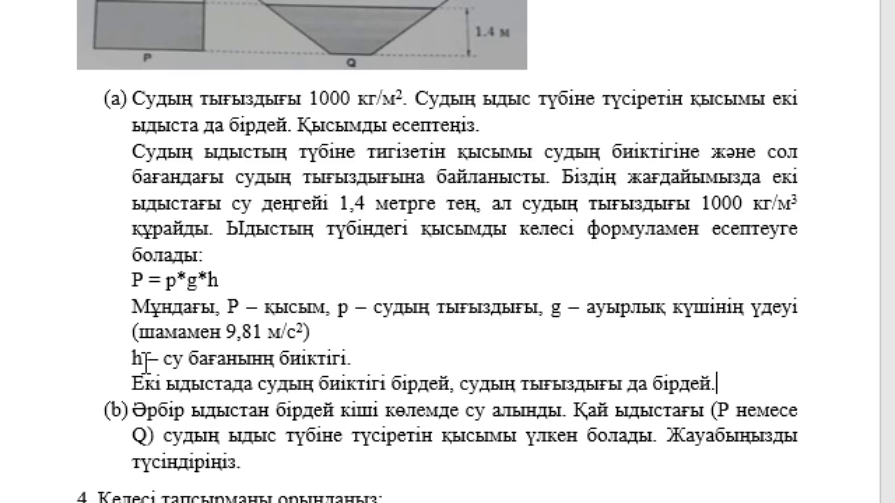
{"action": "type", "text": "сондықтан"}
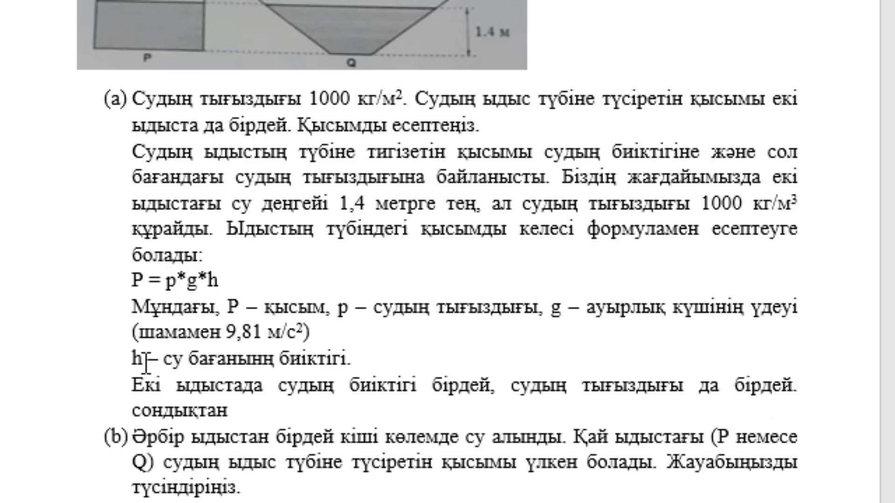
{"action": "type", "text": " ыдыстың"}
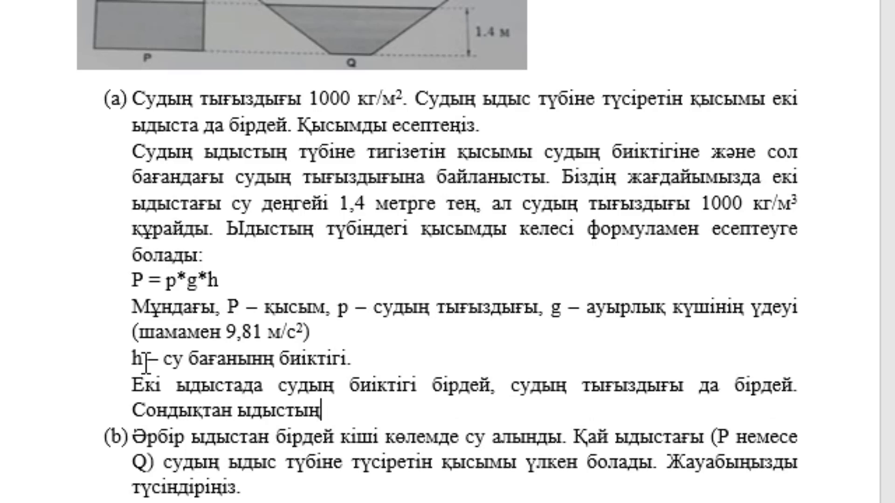
{"action": "type", "text": " түб"}
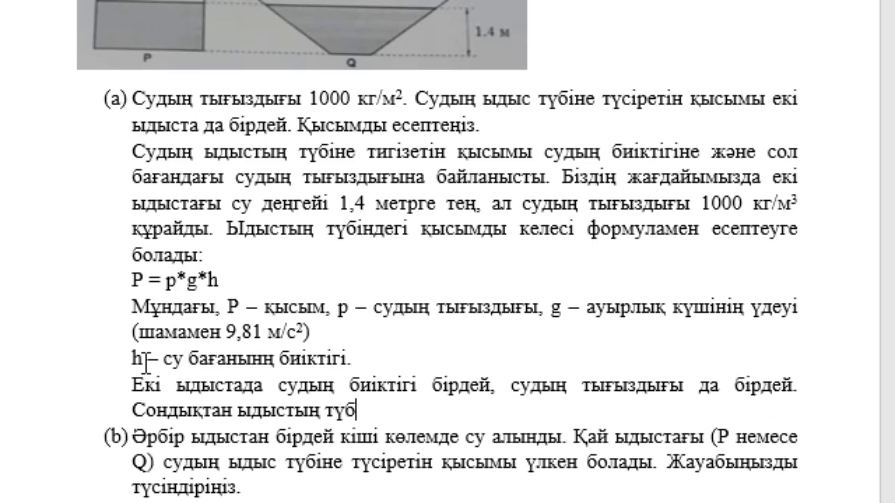
{"action": "type", "text": "інеқыс"}
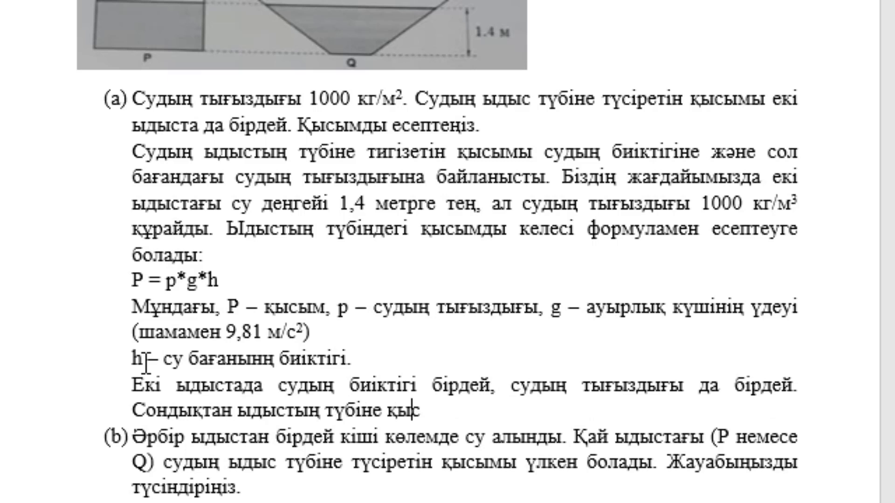
{"action": "type", "text": "ым екі ыды"}
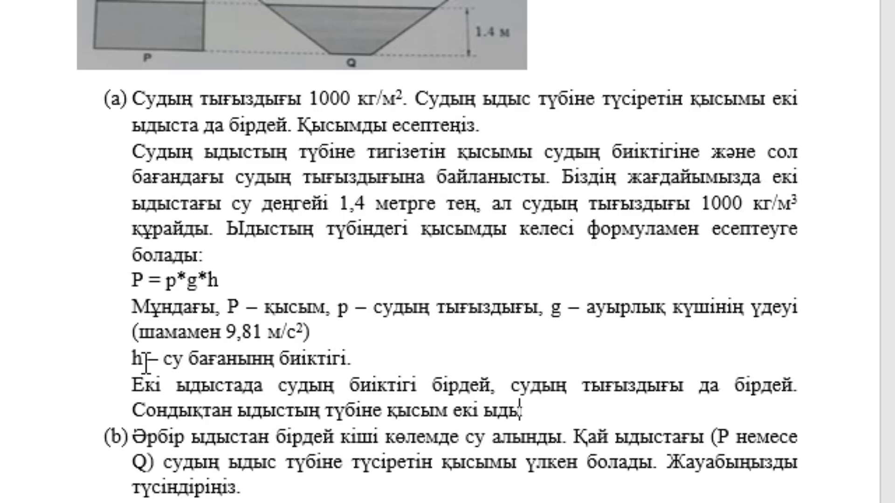
{"action": "type", "text": "ста бір"}
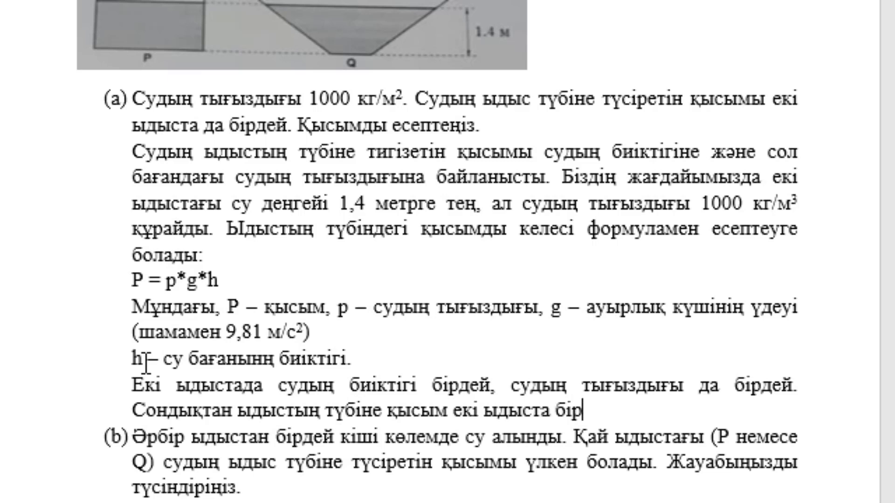
{"action": "type", "text": "дей түсед"}
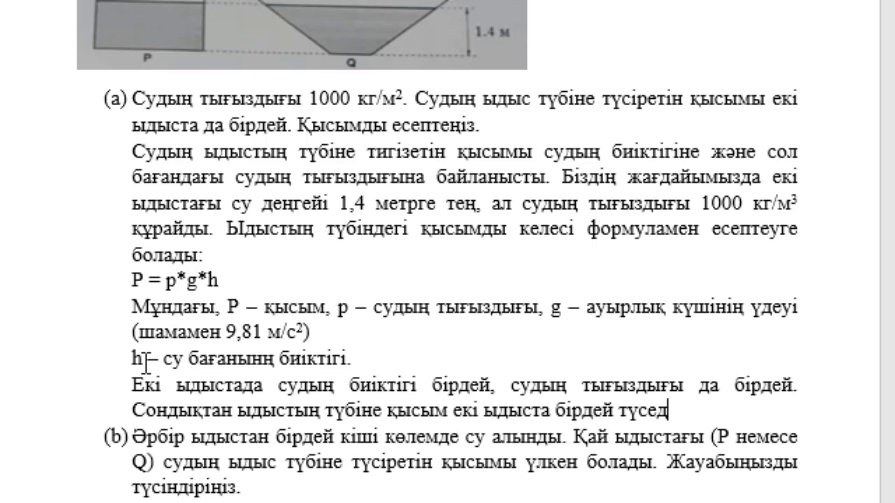
{"action": "type", "text": "ы"}
{"action": "key", "text": "BackSpace"}
{"action": "type", "text": "і:"}
Paste the calculation P = 1000 кг/м3 * 9,81 м/с2 * 1,4 м = 13734 Па, spacing around = and Па
{"action": "key", "text": "Return"}
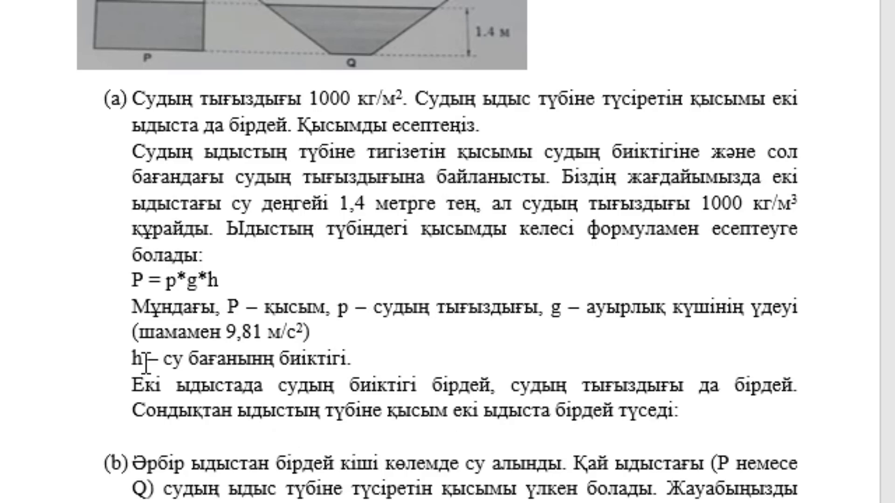
{"action": "type", "text": "P=1000кг/м3*9,81м/с2*1,4м=13734Па(паскаля)"}
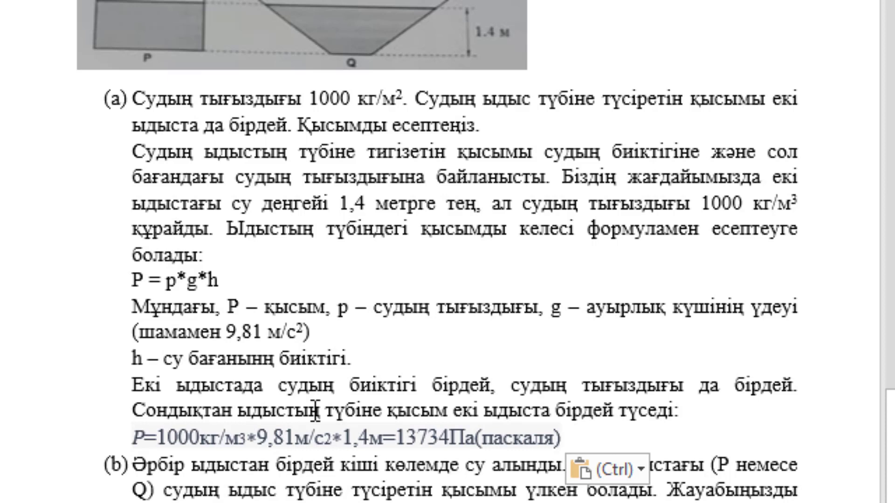
{"action": "left_click", "coordinate": [450, 438]}
{"action": "left_click", "coordinate": [480, 438]}
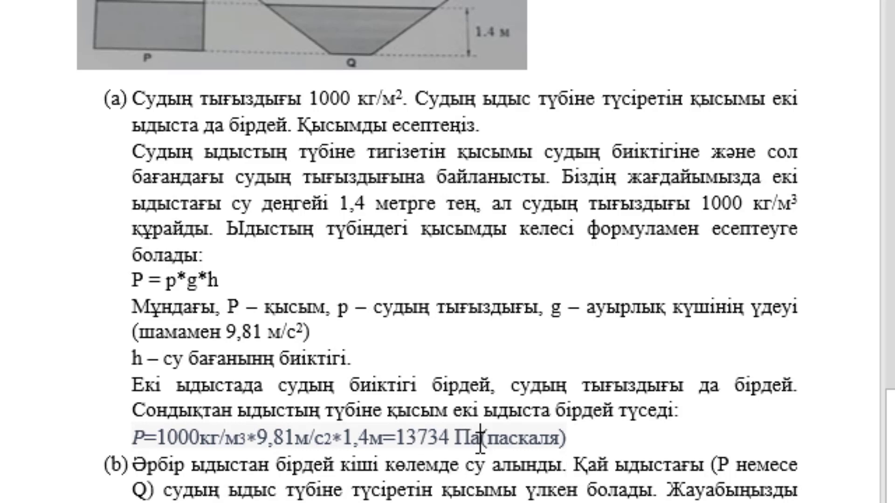
{"action": "left_click", "coordinate": [398, 438]}
{"action": "left_click", "coordinate": [387, 438]}
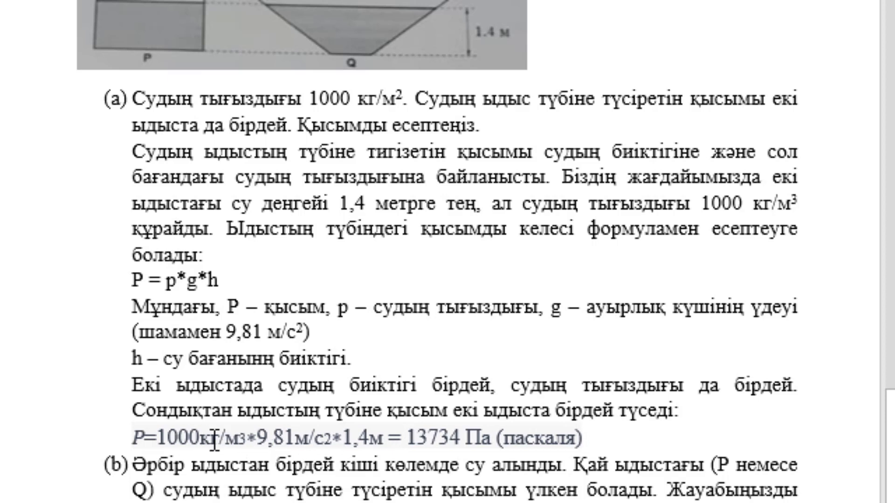
Make the 3 in кг/м³ and the 2 in м/с² superscript
{"action": "left_click_drag", "start_coordinate": [245, 439], "coordinate": [238, 439]}
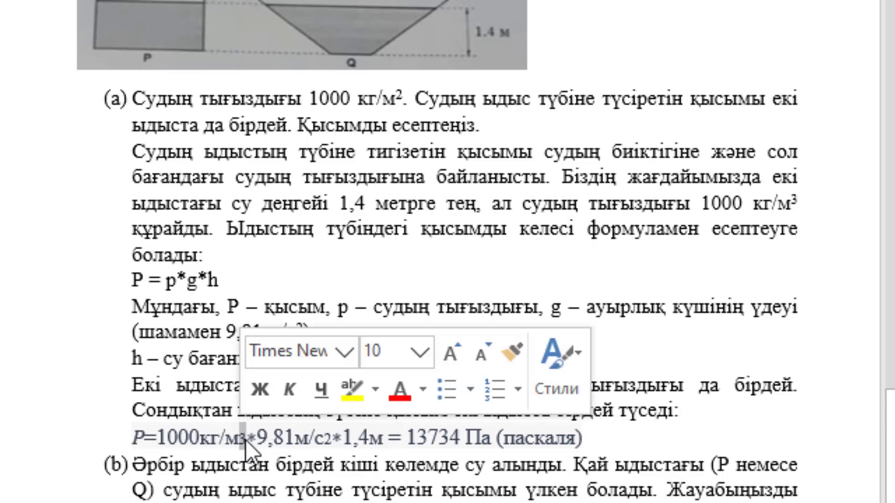
{"action": "key", "text": "ctrl+shift+plus"}
{"action": "left_click", "coordinate": [247, 439]}
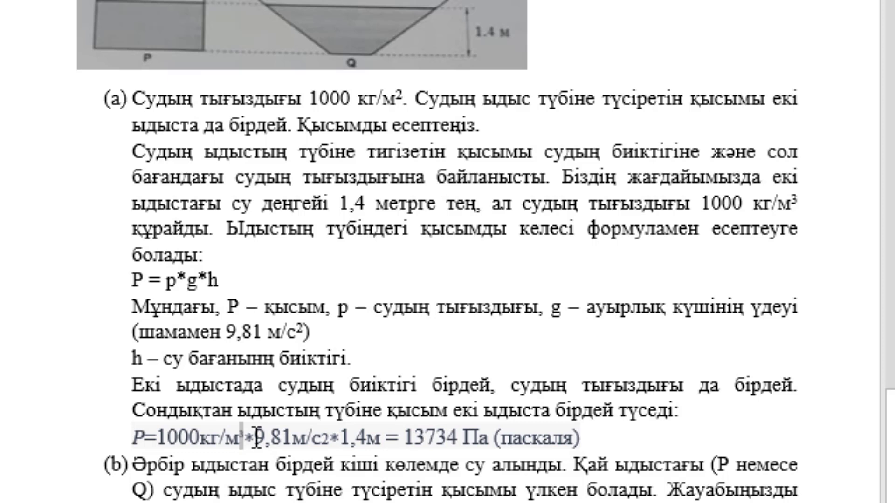
{"action": "left_click", "coordinate": [257, 439]}
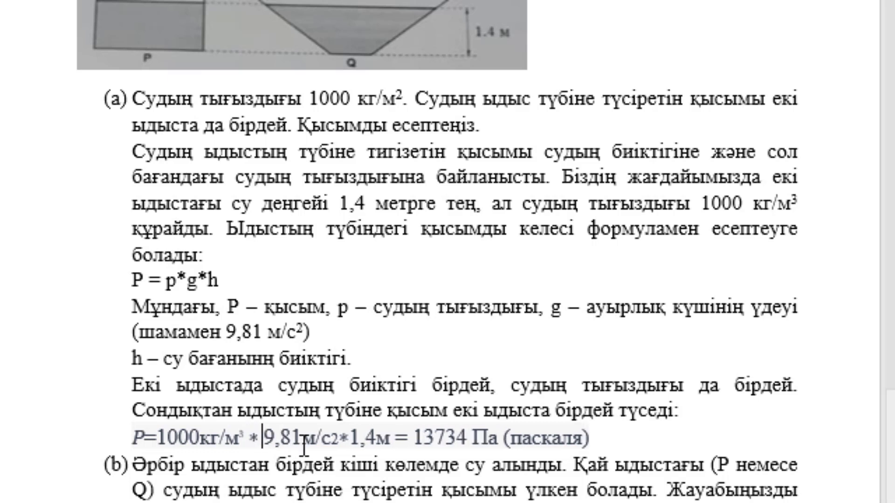
{"action": "left_click_drag", "start_coordinate": [332, 439], "coordinate": [341, 439]}
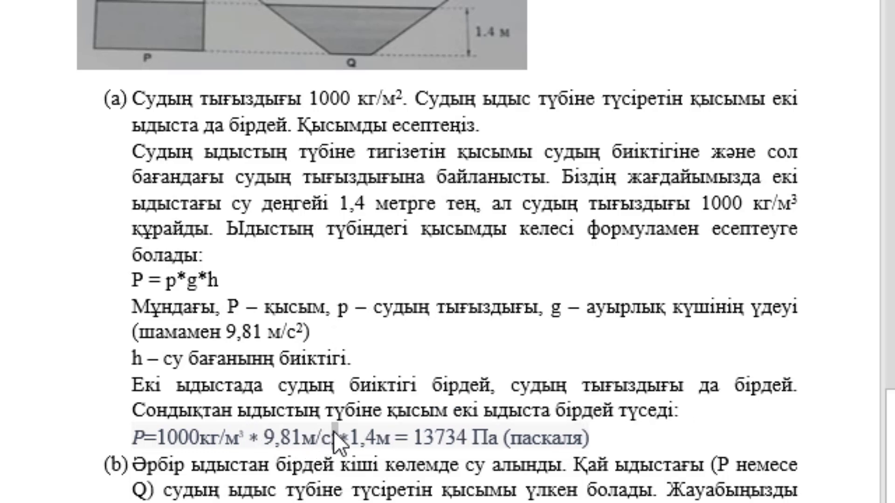
{"action": "key", "text": "ctrl+shift+plus"}
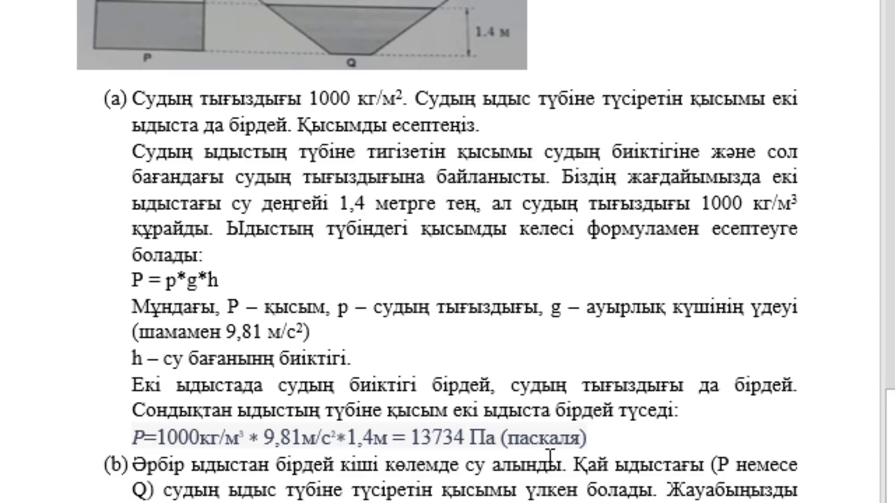
Under part (b), begin the unlabelled answer 'Екі ыдыстағы қысым бірдей, өйткені ол тек су бағанының биіктігіне...'
{"action": "scroll", "coordinate": [577, 451], "scroll_direction": "down", "scroll_amount": 3}
{"action": "scroll", "coordinate": [576, 455], "scroll_direction": "down", "scroll_amount": 4}
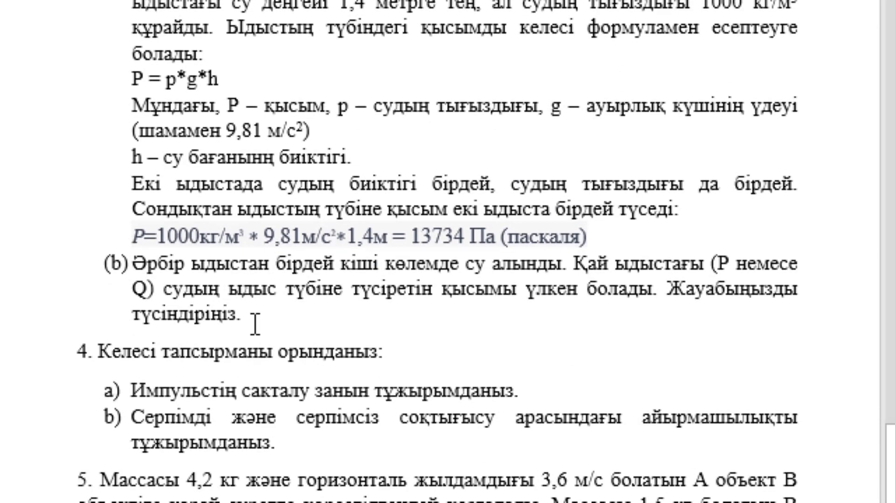
{"action": "key", "text": "Return"}
{"action": "key", "text": "BackSpace"}
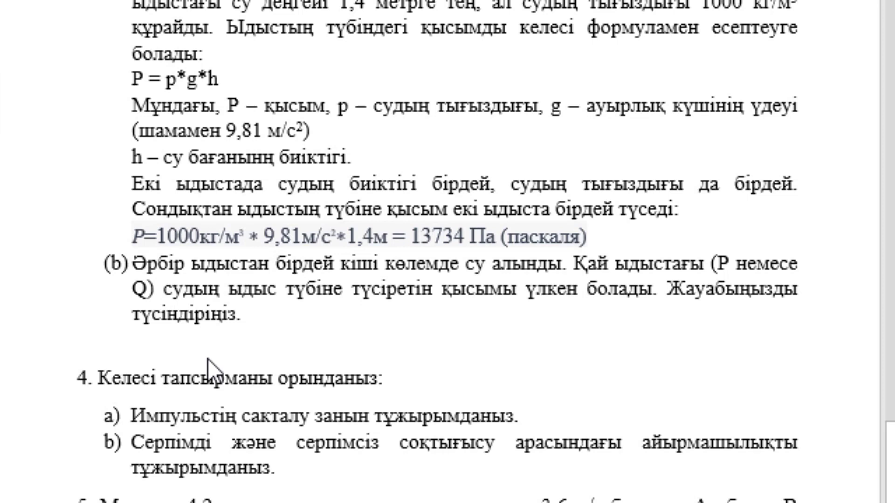
{"action": "type", "text": "ек"}
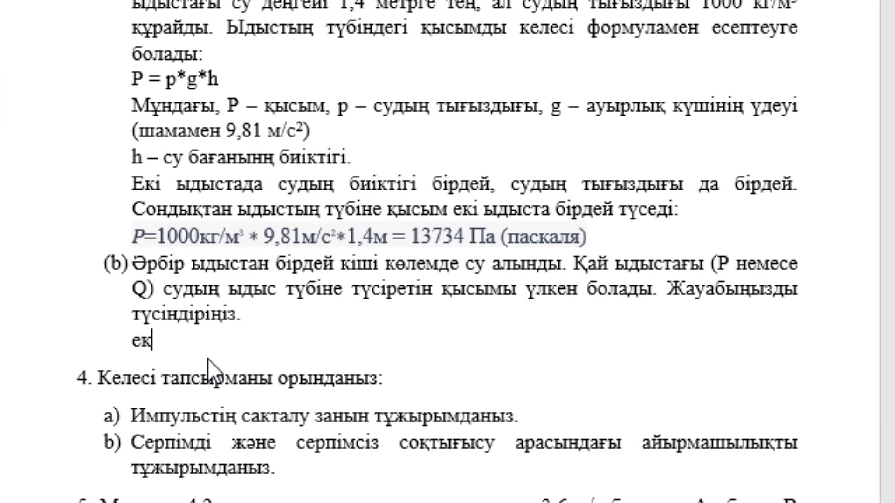
{"action": "type", "text": "і д"}
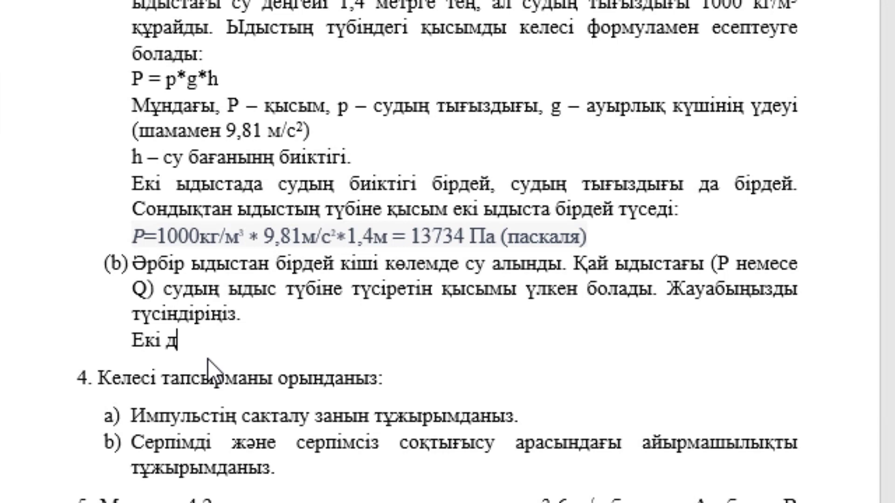
{"action": "type", "text": "ы"}
{"action": "key", "text": "BackSpace"}
{"action": "key", "text": "BackSpace"}
Finish the 3(b) answer: pressure is equal since it depends only on water height and density
{"action": "type", "text": "ыдыст"}
{"action": "type", "text": "ағы "}
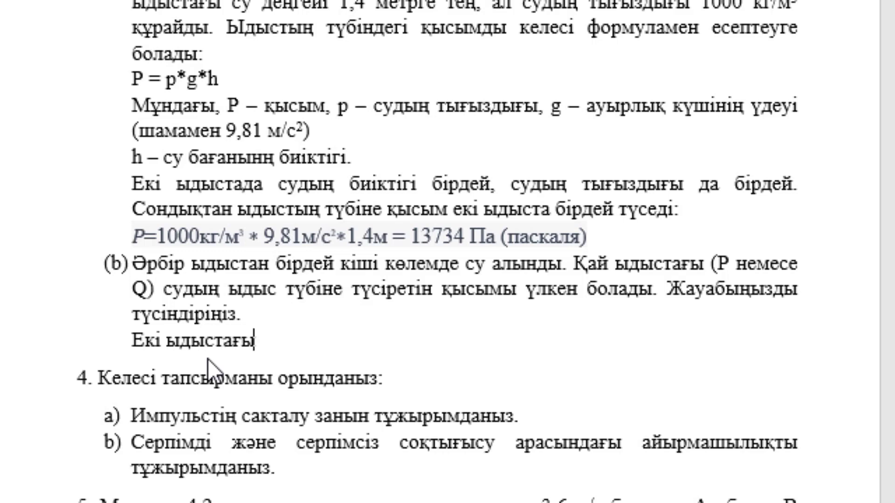
{"action": "type", "text": "қысым бі"}
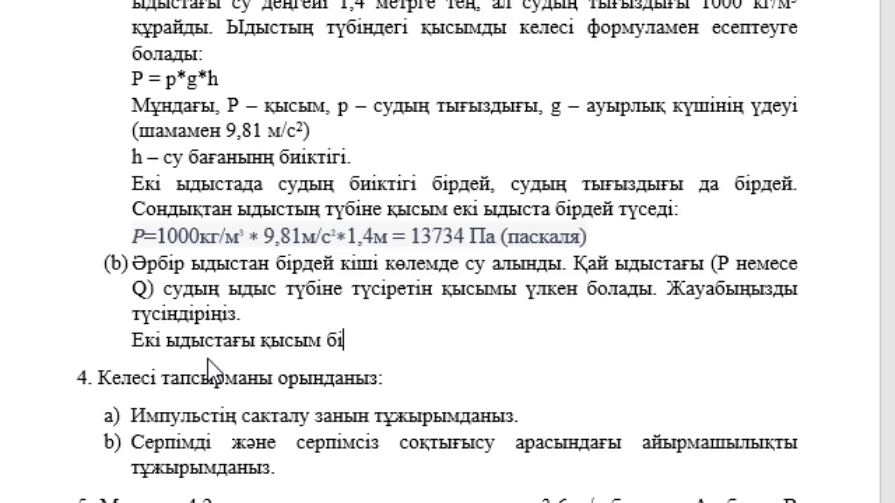
{"action": "type", "text": "рдей"}
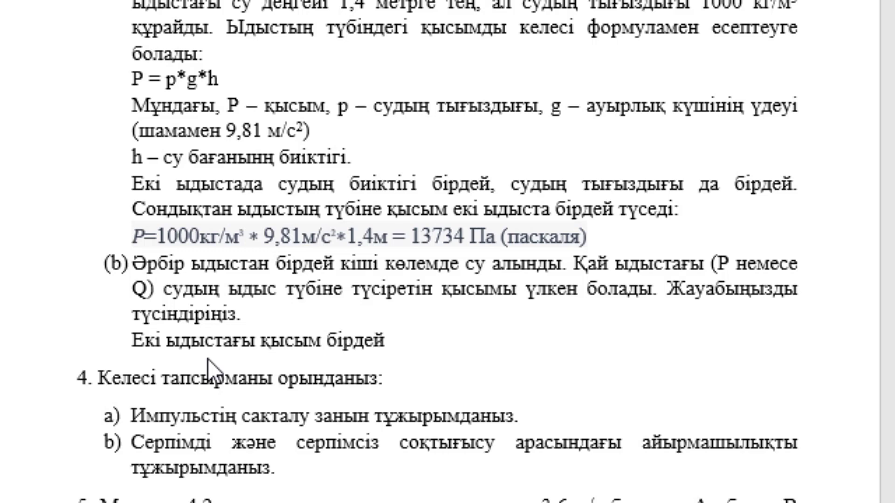
{"action": "type", "text": ", өй"}
{"action": "type", "text": "ткені"}
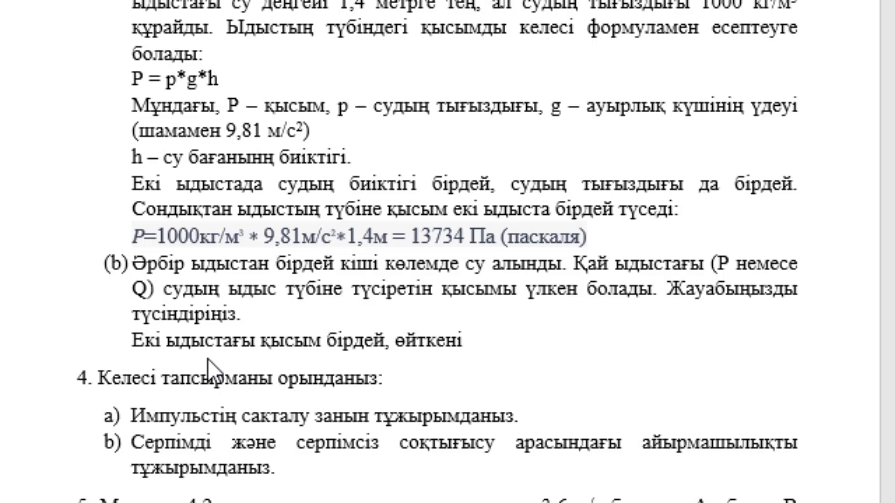
{"action": "type", "text": " ол тек су "}
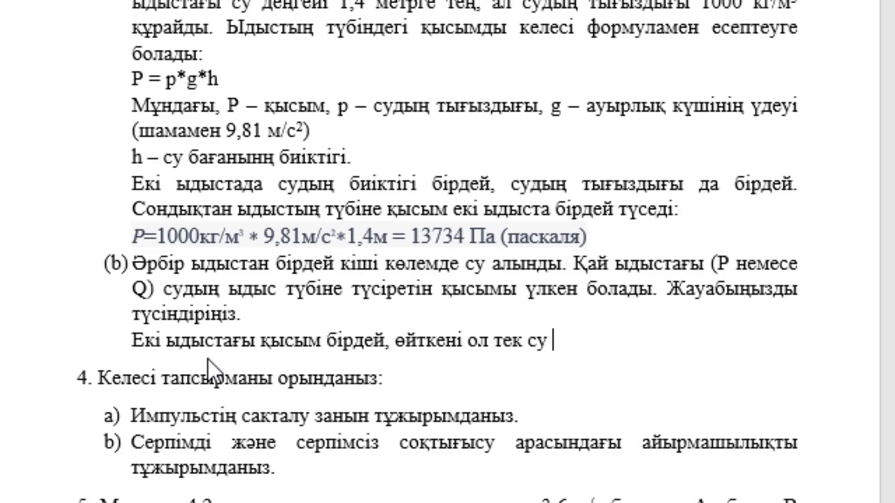
{"action": "type", "text": "бағаныны"}
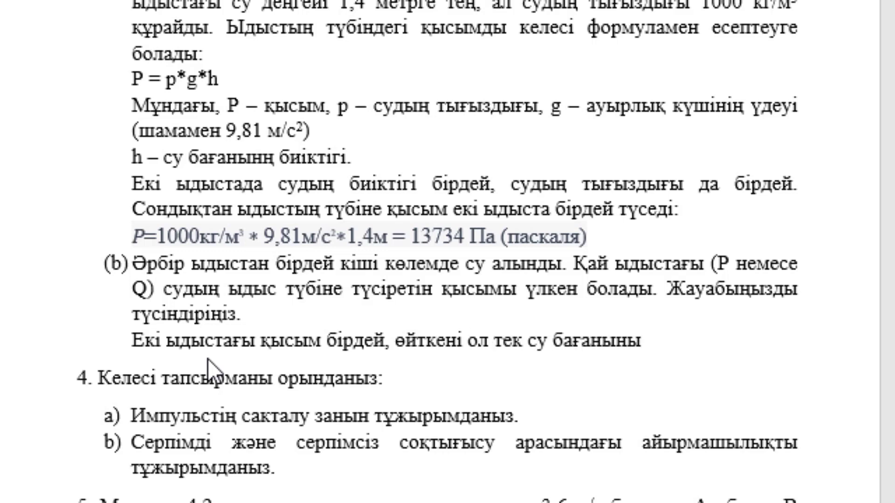
{"action": "type", "text": "ң биіктіг"}
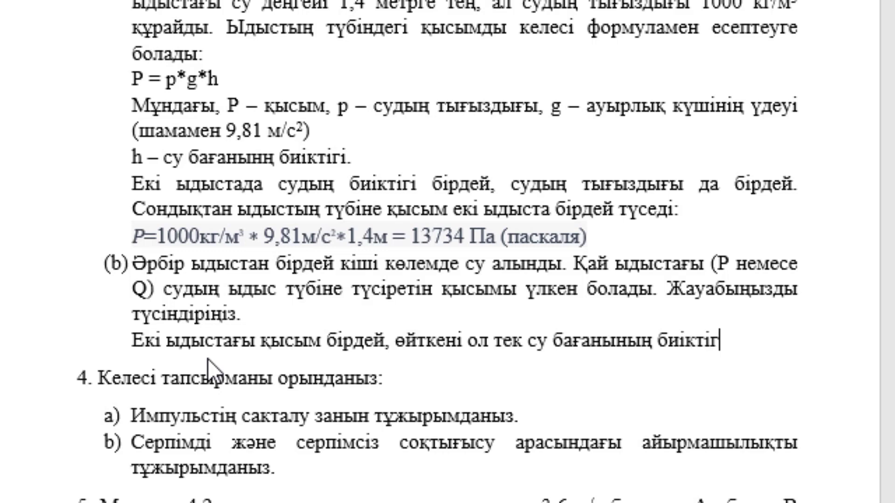
{"action": "type", "text": "е"}
{"action": "type", "text": "іне ж"}
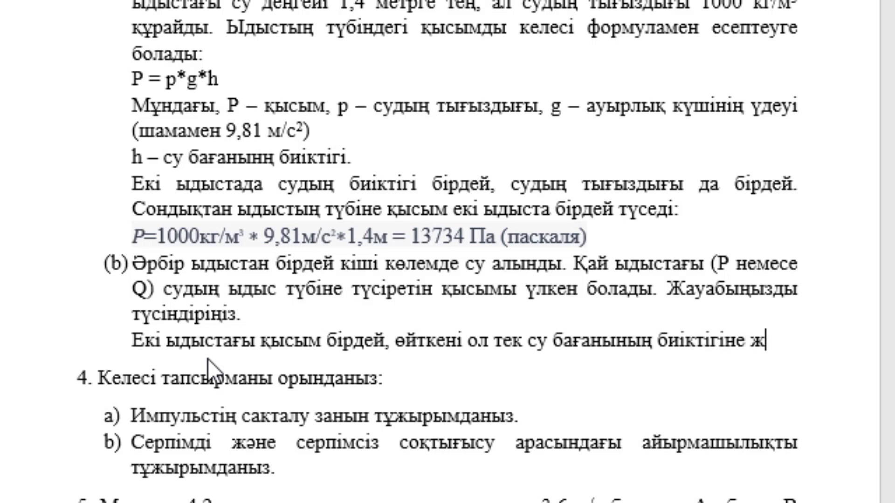
{"action": "type", "text": "әне судың "}
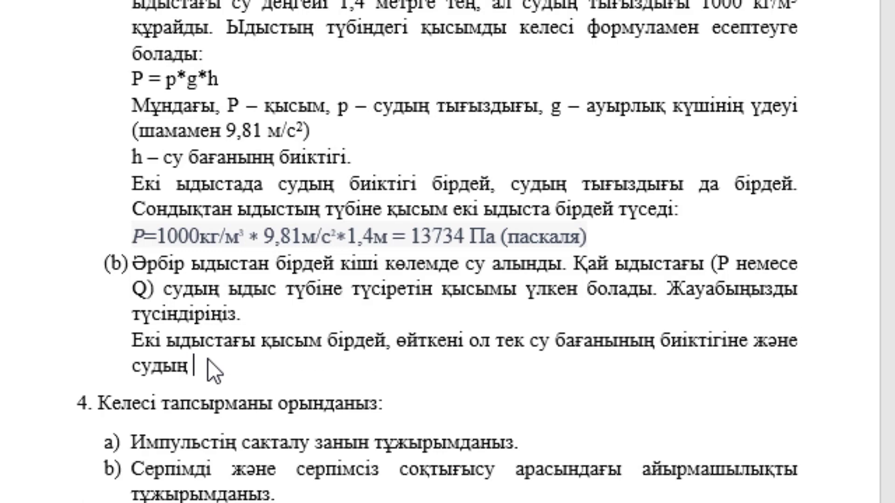
{"action": "type", "text": "тығызд"}
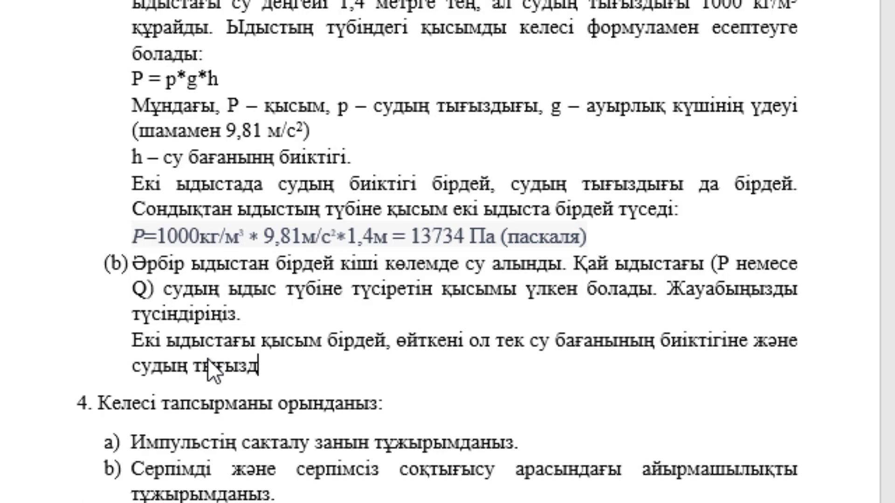
{"action": "type", "text": "ығына ба"}
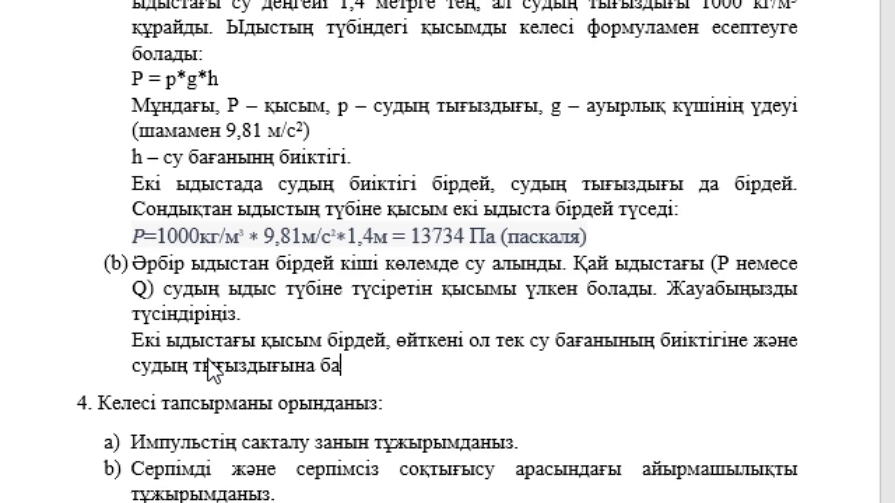
{"action": "type", "text": "йланысты "}
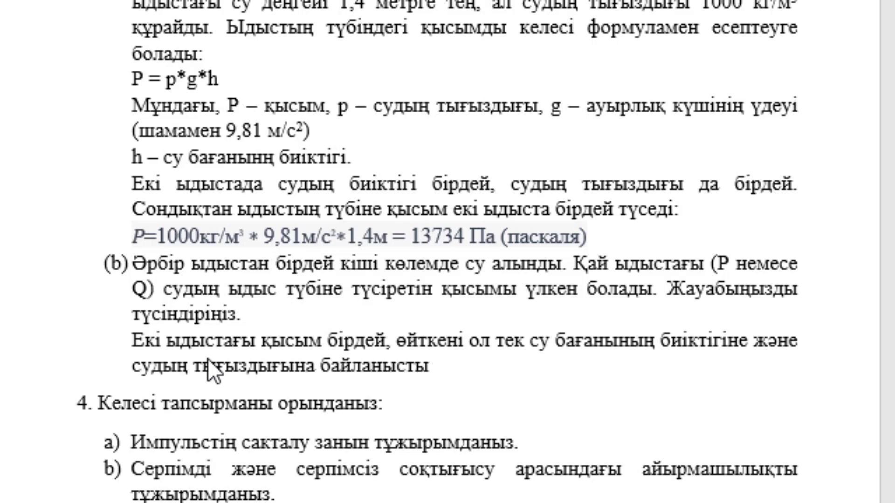
{"action": "type", "text": "жән"}
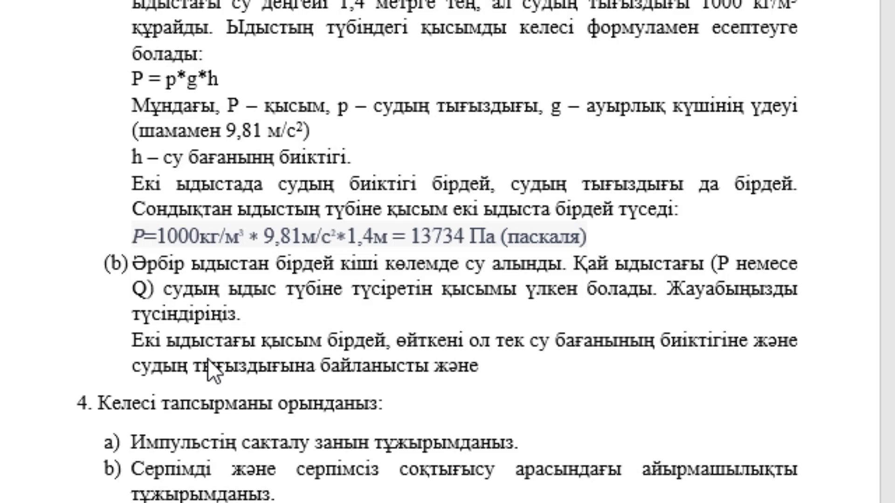
{"action": "type", "text": " екіпараметрде өзгеріссіз"}
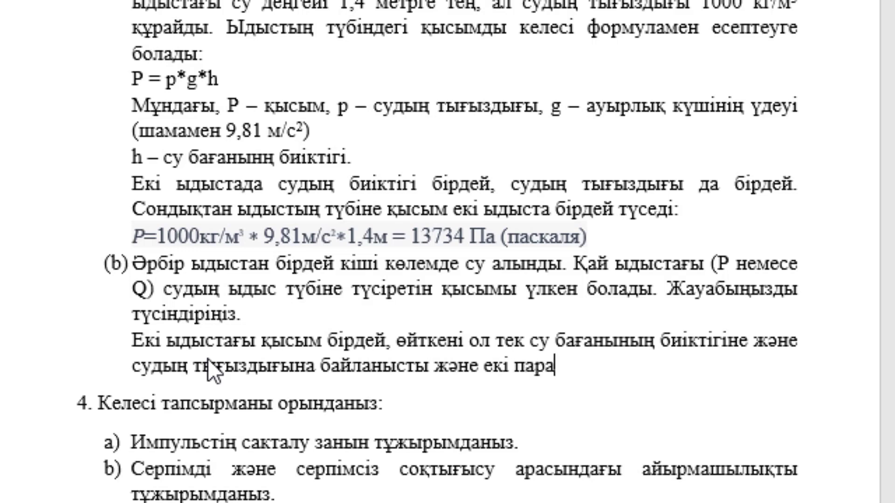
Under part (b), begin the unlabelled answer 'Екі ыдыстағы қысым бірдей, өйткені ол тек су бағанының биіктігіне...'
Finish the 3(b) answer: pressure is equal since it depends only on water height and density
{"action": "type", "text": "метрде"}
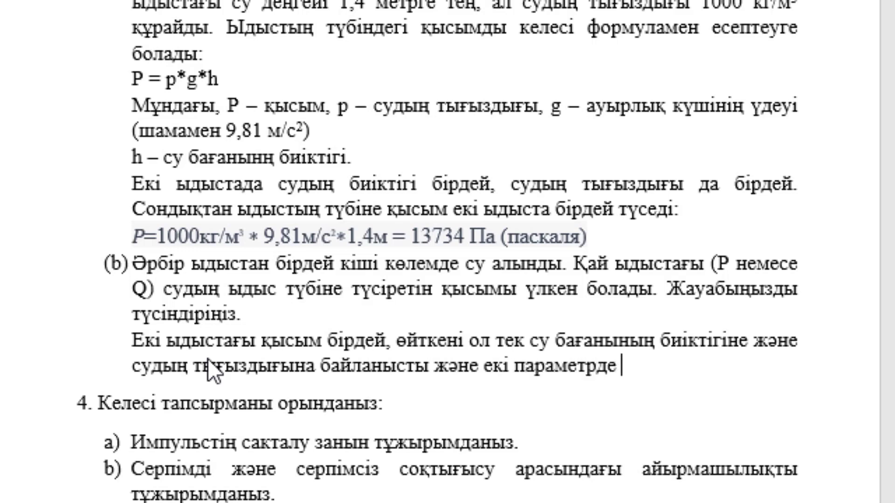
{"action": "type", "text": "өзгеріс"}
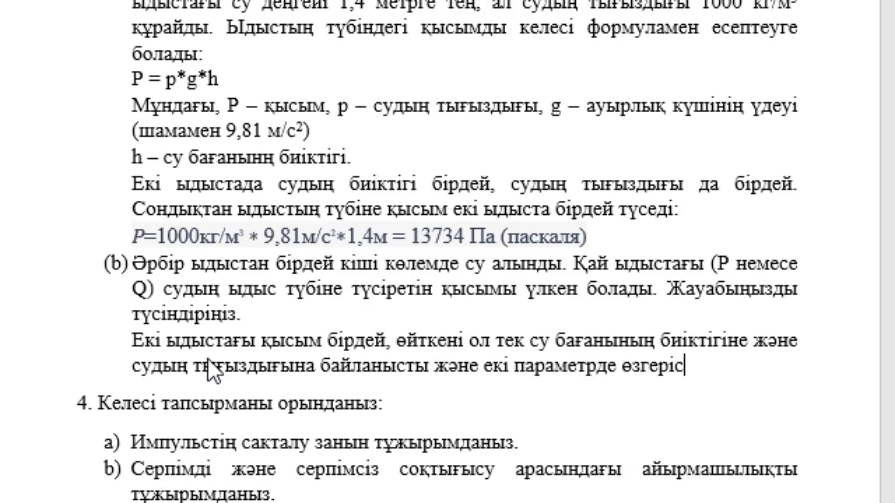
{"action": "type", "text": "ізқ"}
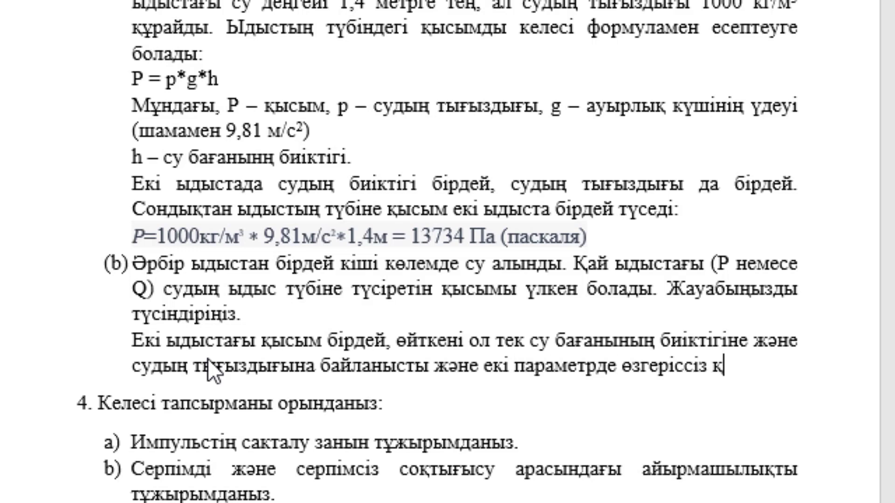
{"action": "type", "text": "алғандық"}
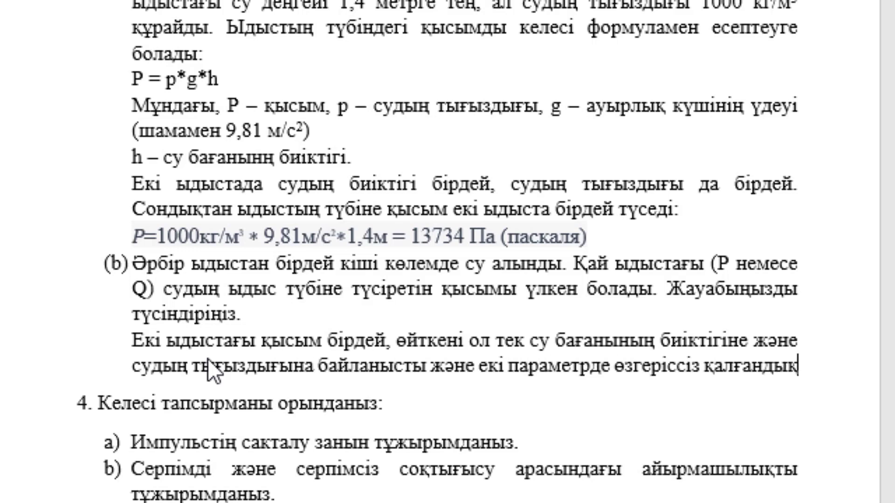
{"action": "type", "text": "тан"}
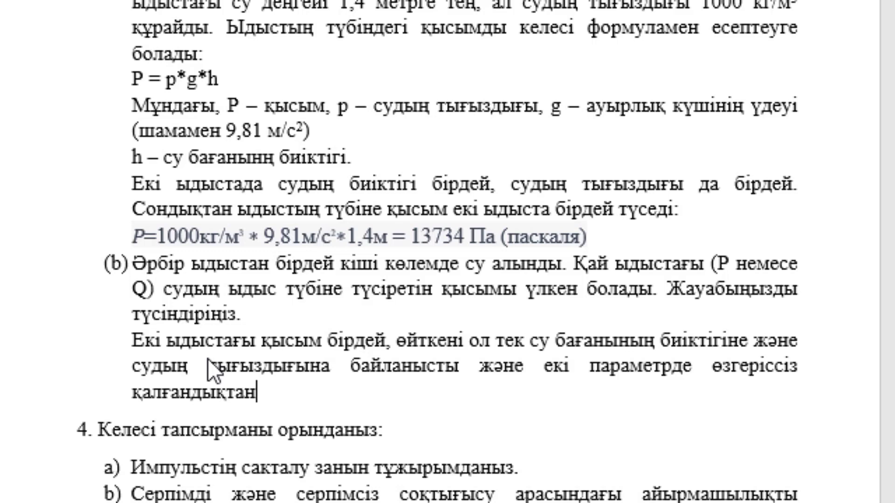
{"action": "type", "text": ","}
{"action": "type", "text": " ыдысты"}
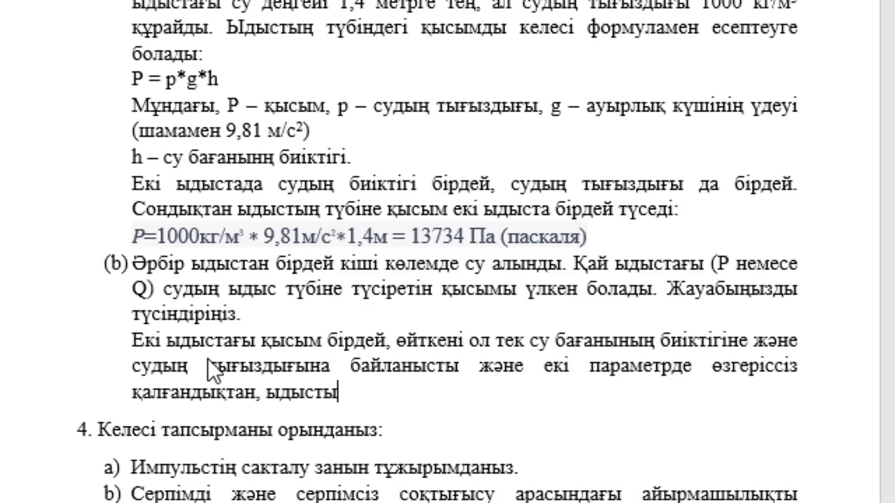
{"action": "type", "text": "ң т"}
{"action": "type", "text": "үбін"}
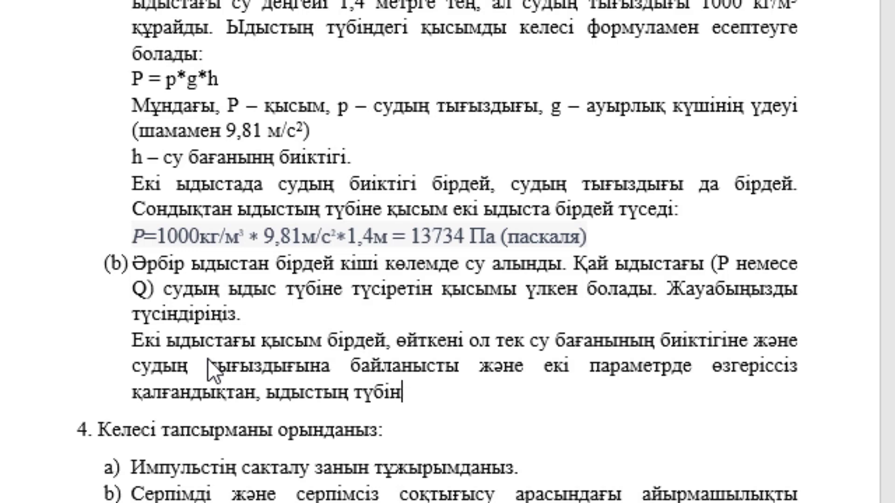
{"action": "type", "text": "дегі қысым"}
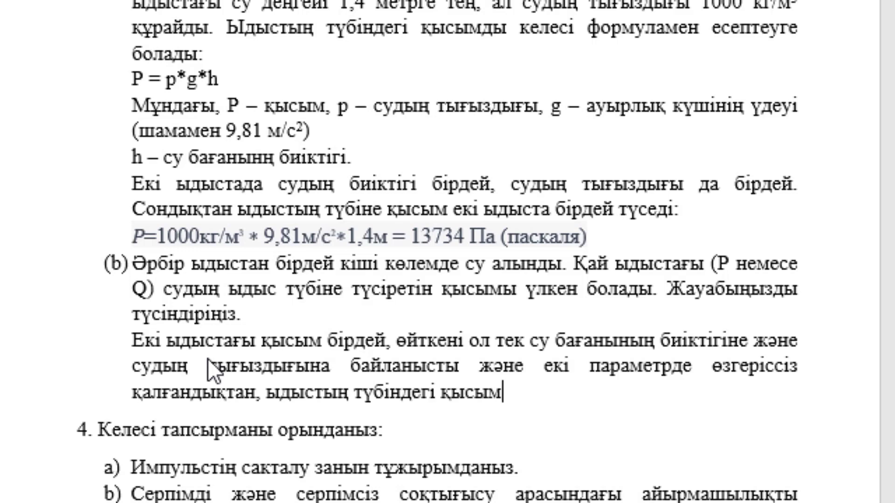
{"action": "type", "text": " с"}
{"action": "type", "text": "р"}
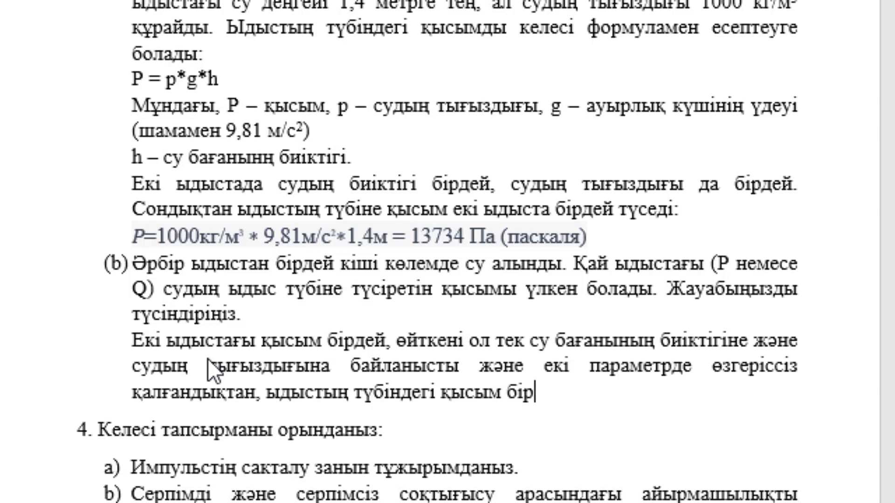
{"action": "type", "text": "дей болады"}
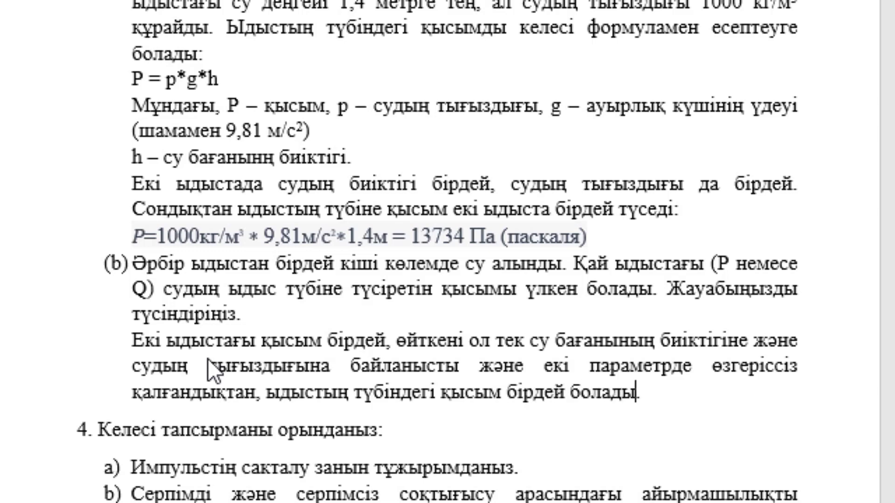
{"action": "type", "text": "."}
Answer 4(a): without external forces, the system's total momentum stays constant
{"action": "scroll", "coordinate": [208, 359], "scroll_direction": "down", "scroll_amount": 5}
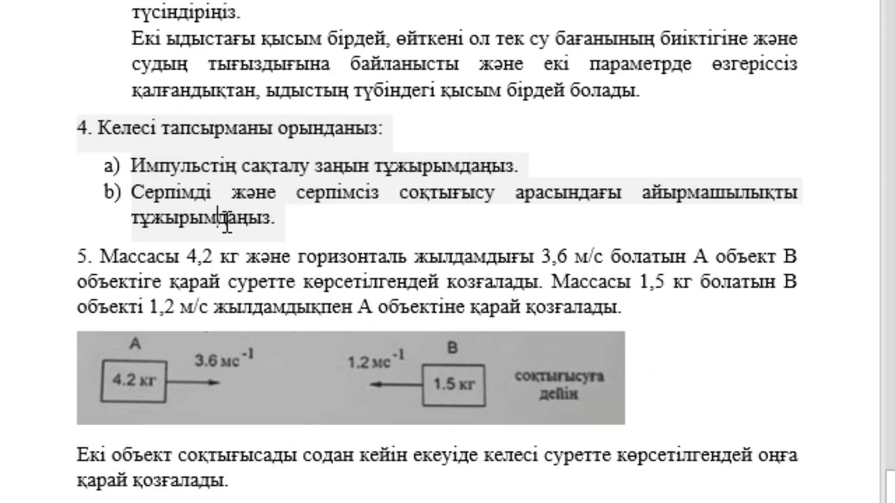
{"action": "left_click", "coordinate": [531, 166]}
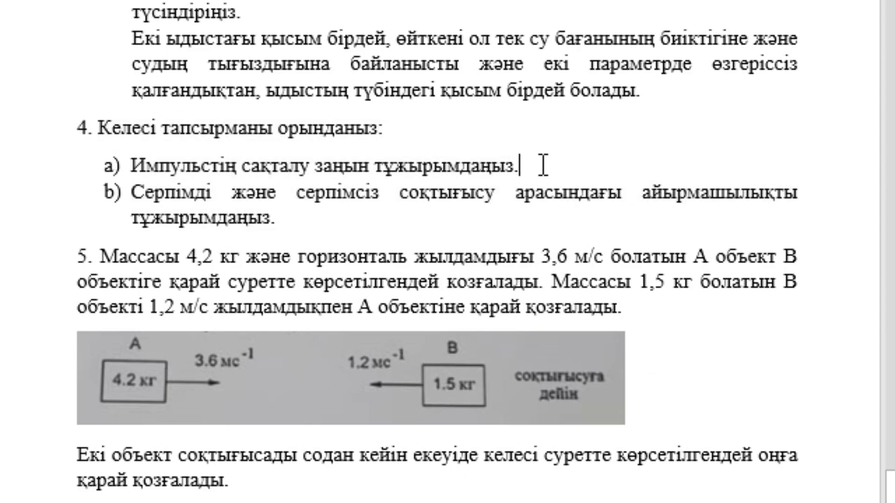
{"action": "key", "text": "Return"}
{"action": "key", "text": "BackSpace"}
{"action": "type", "text": "Им"}
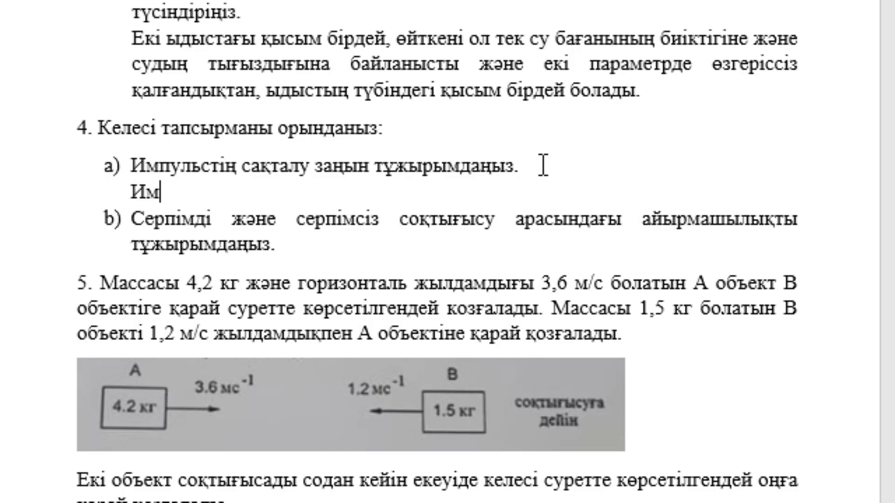
{"action": "type", "text": "пульсті"}
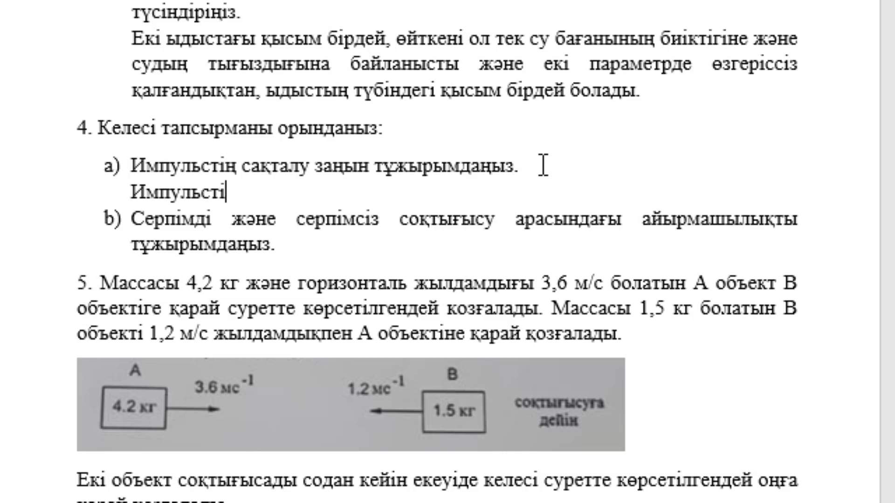
{"action": "type", "text": "ң сақталу "}
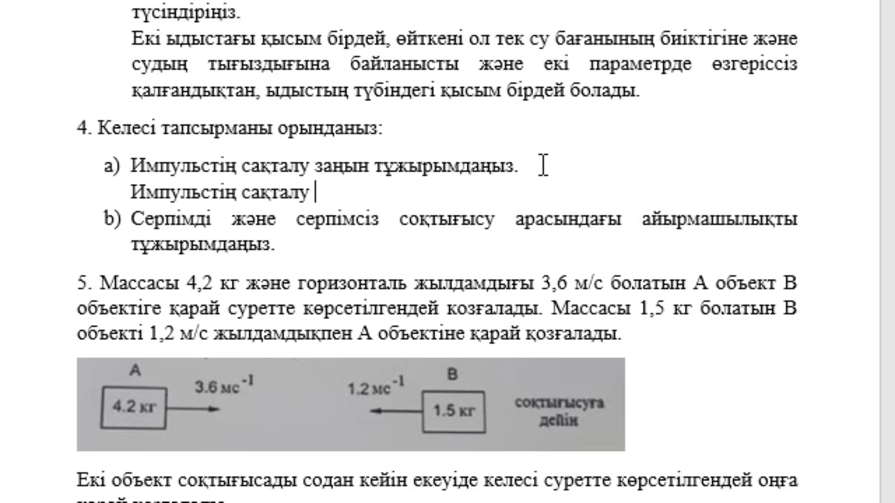
{"action": "type", "text": "заңы"}
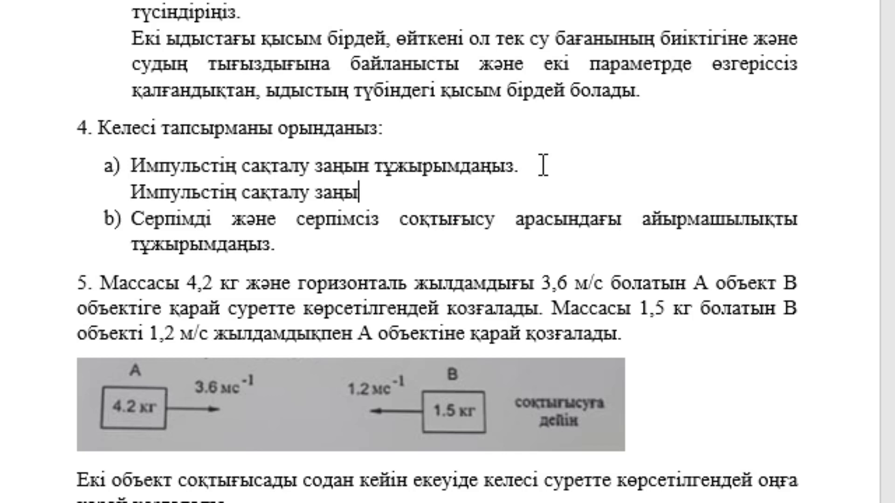
{"action": "type", "text": ","}
{"action": "type", "text": " егер "}
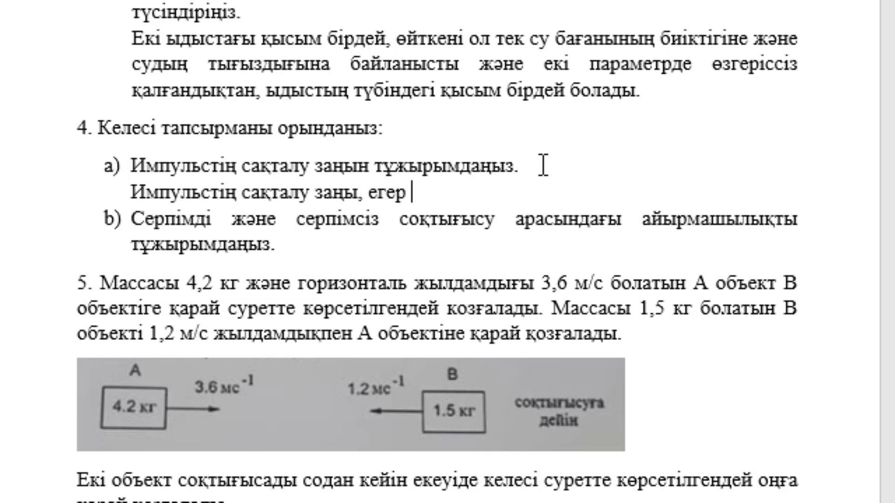
{"action": "type", "text": "жүйеге "}
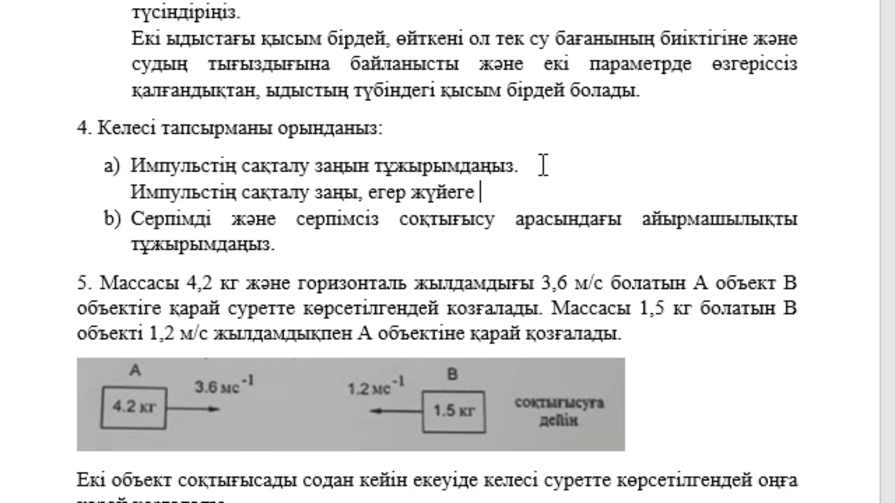
{"action": "type", "text": "сыртқы к"}
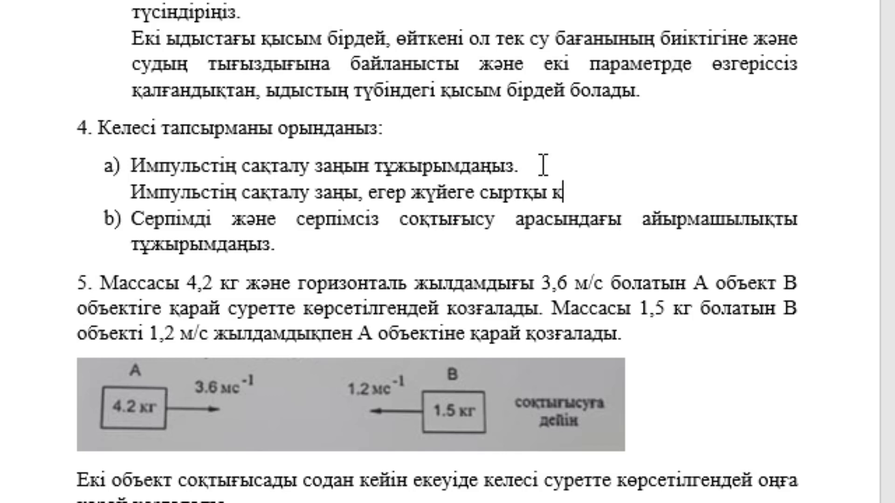
{"action": "type", "text": "үштер әс"}
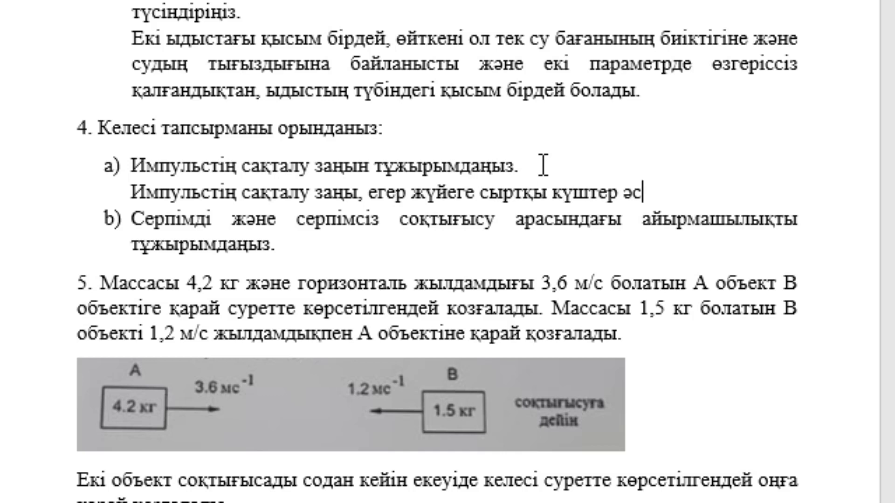
{"action": "type", "text": "ер етпесе"}
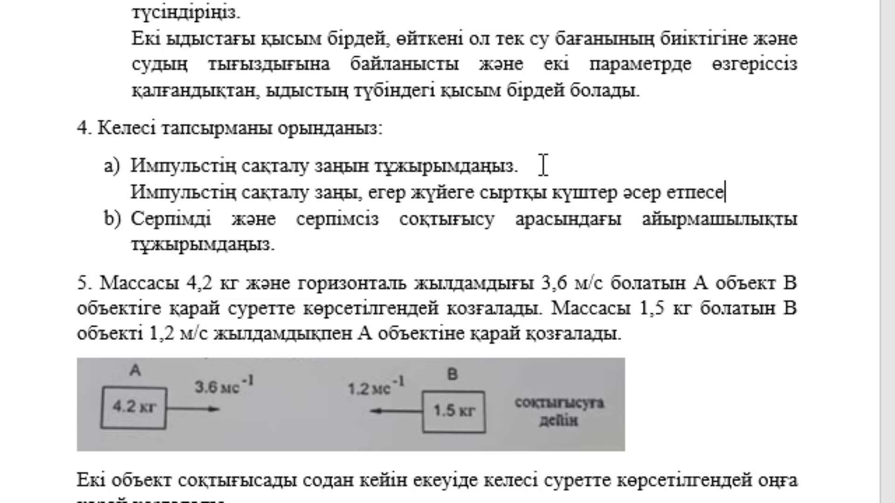
{"action": "type", "text": ", дене"}
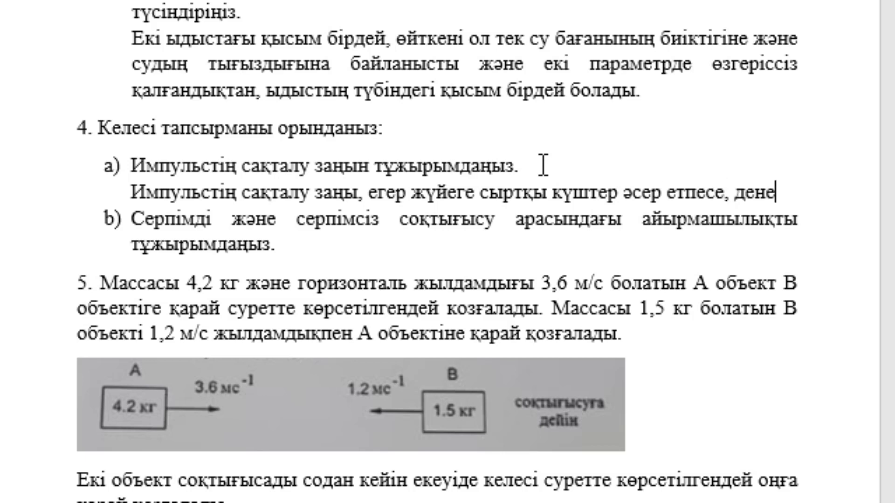
{"action": "type", "text": "лердің "}
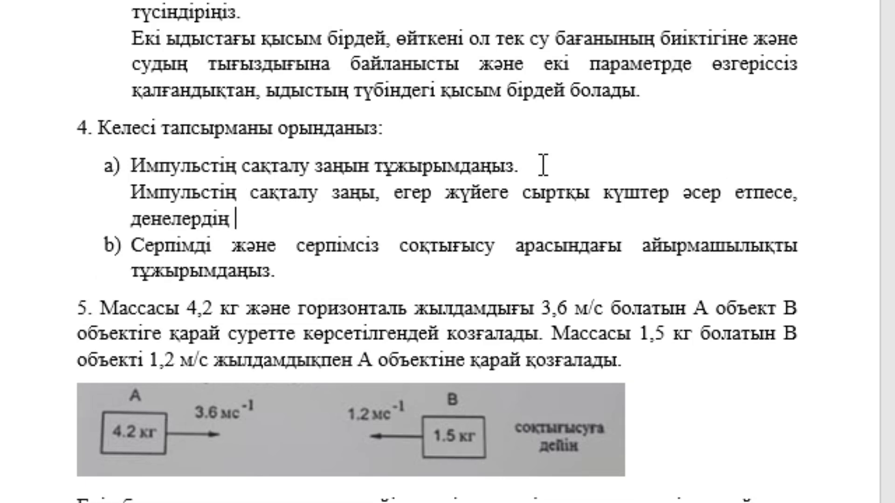
{"action": "type", "text": "тұйық"}
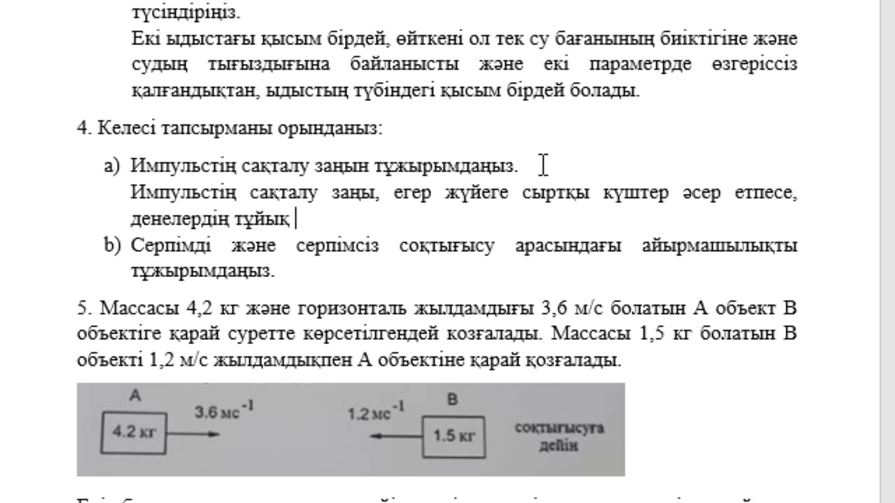
{"action": "type", "text": "жүй"}
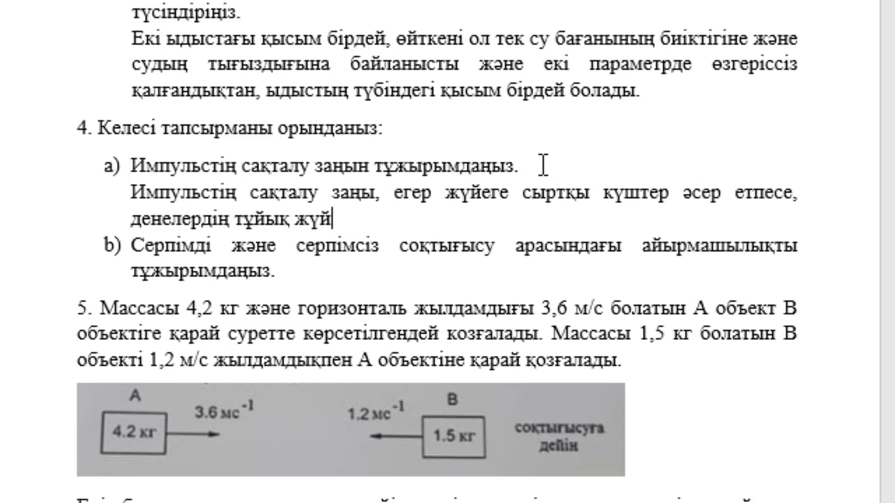
{"action": "type", "text": "есінің "}
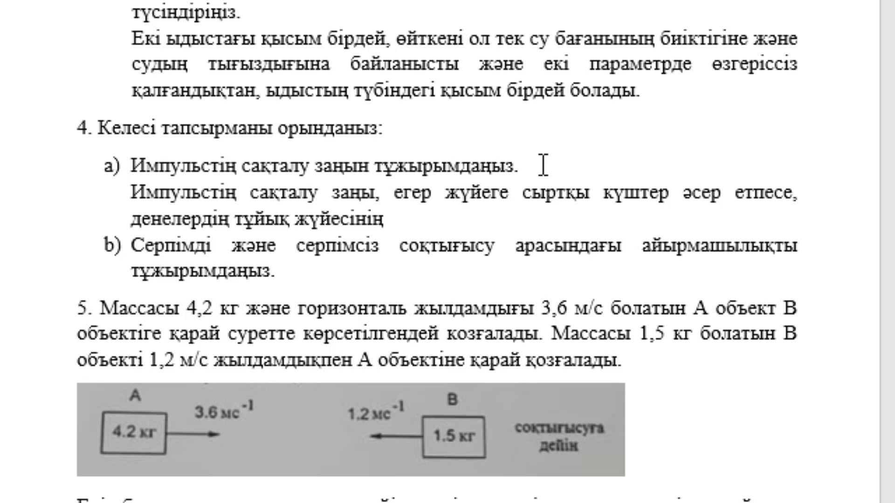
{"action": "type", "text": "исп"}
{"action": "key", "text": "BackSpace"}
{"action": "key", "text": "BackSpace"}
{"action": "type", "text": "мп"}
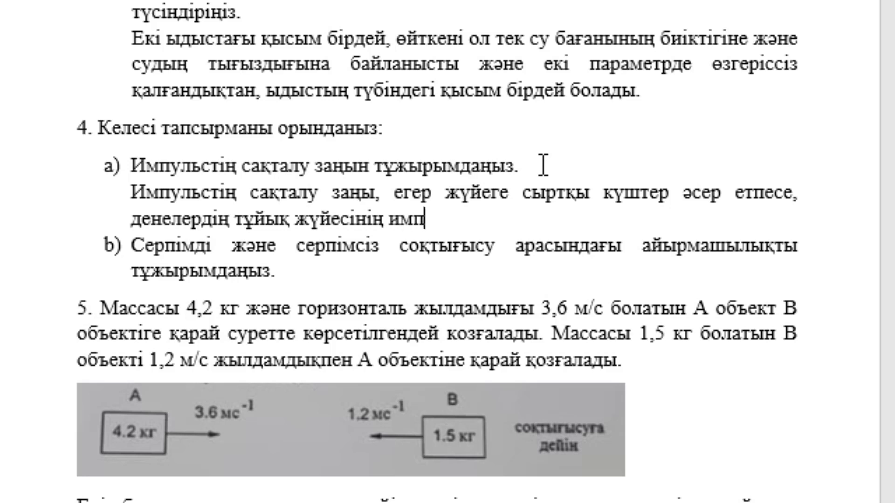
{"action": "type", "text": "ульстар"}
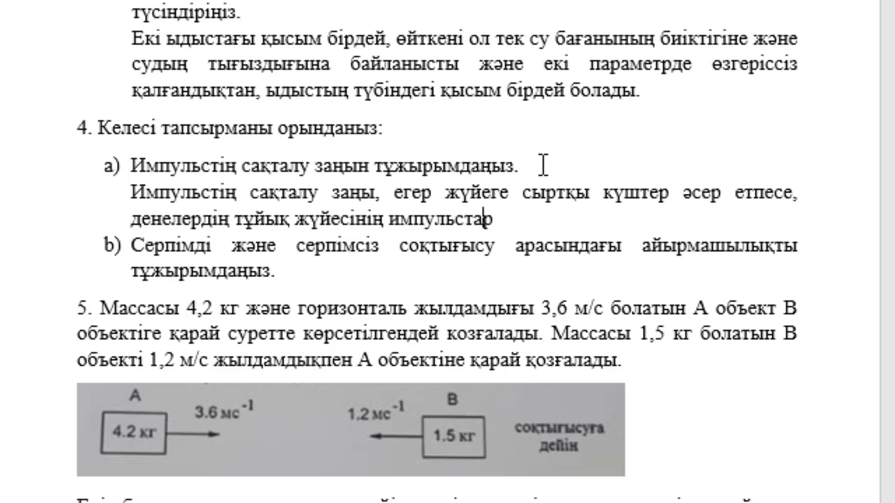
{"action": "type", "text": "ының"}
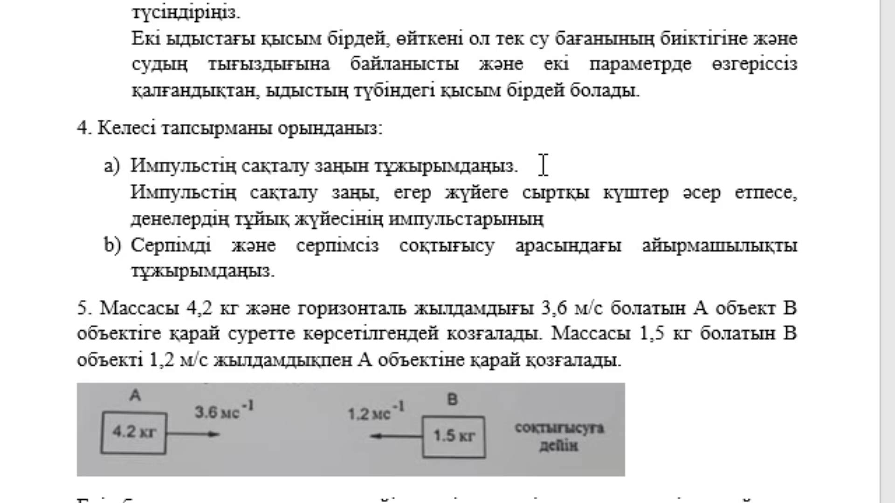
{"action": "type", "text": " қосындысы "}
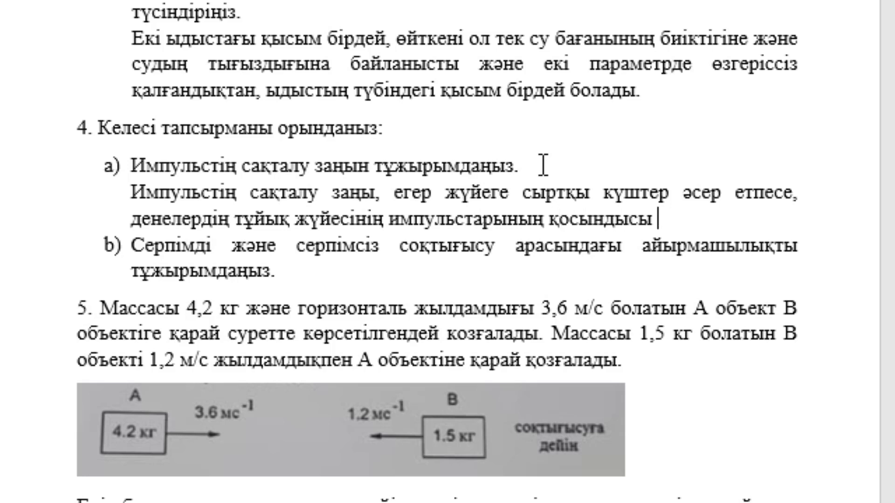
{"action": "type", "text": "тұрақты"}
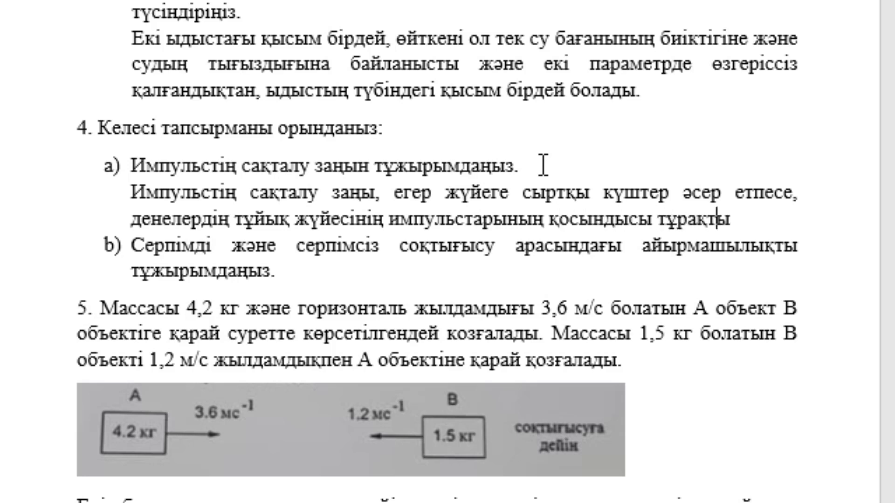
{"action": "type", "text": " болып "}
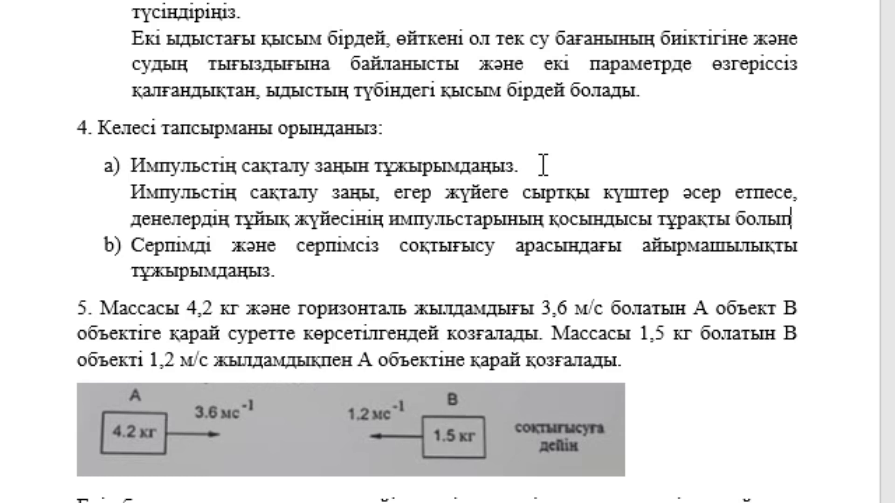
{"action": "type", "text": "қадаж"}
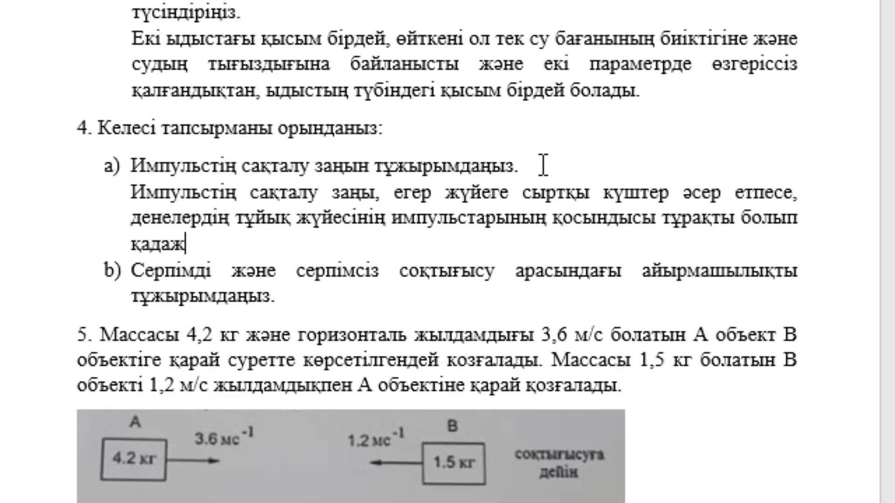
{"action": "type", "text": "ы"}
{"action": "key", "text": "BackSpace"}
{"action": "key", "text": "BackSpace"}
{"action": "key", "text": "BackSpace"}
{"action": "key", "text": "BackSpace"}
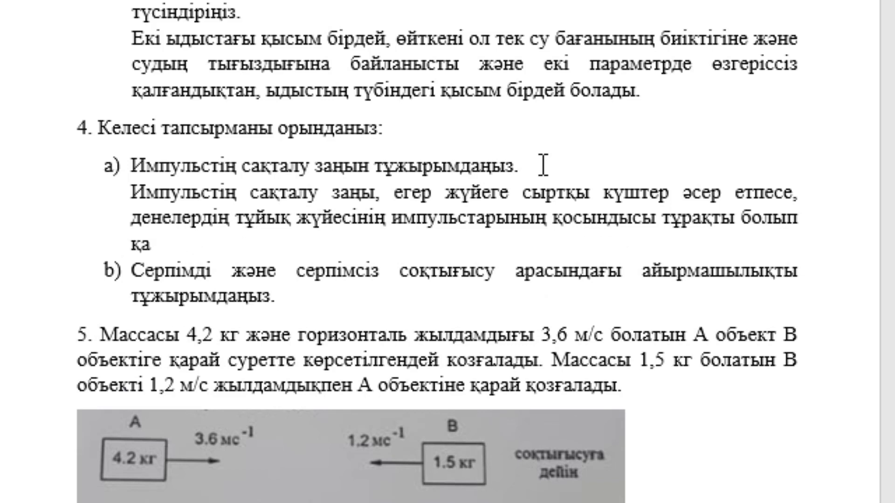
{"action": "type", "text": "лады."}
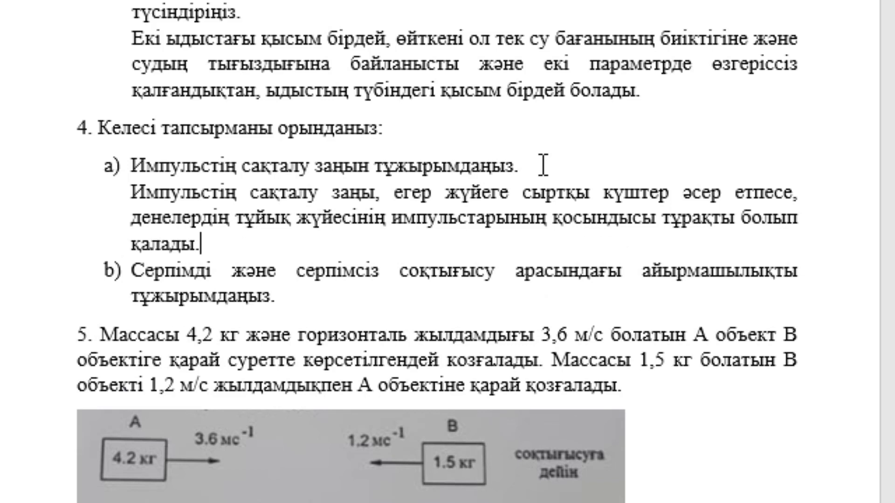
Answer 4(b): elastic collisions conserve kinetic energy and momentum; inelastic collisions lose kinetic energy
{"action": "key", "text": "Down"}
{"action": "key", "text": "Down"}
{"action": "key", "text": "End"}
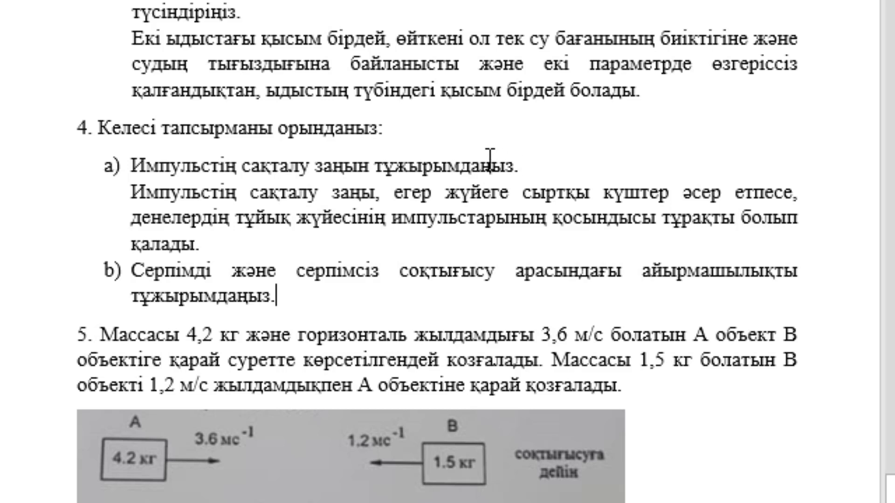
{"action": "key", "text": "Return"}
{"action": "key", "text": "BackSpace"}
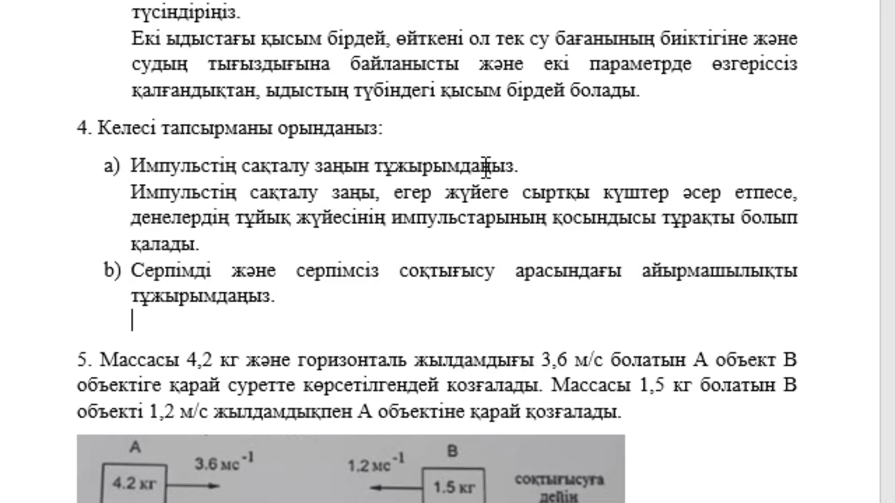
{"action": "type", "text": "серпім"}
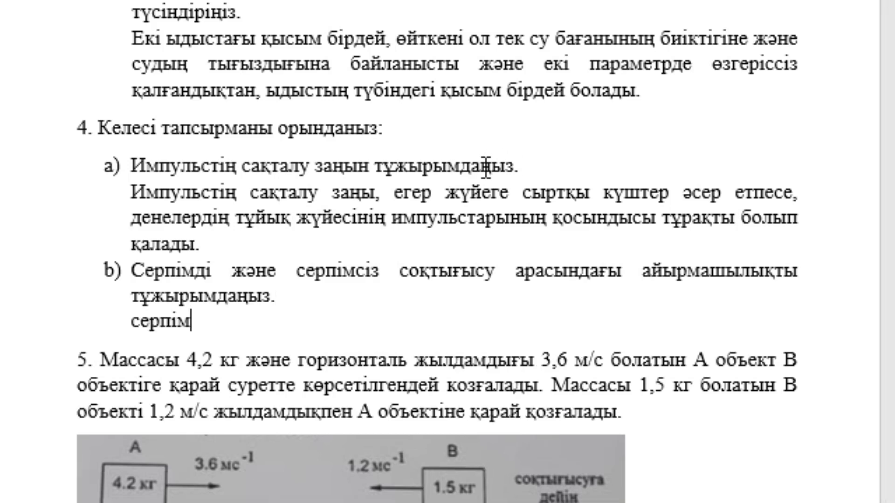
{"action": "type", "text": "ді соқтығ"}
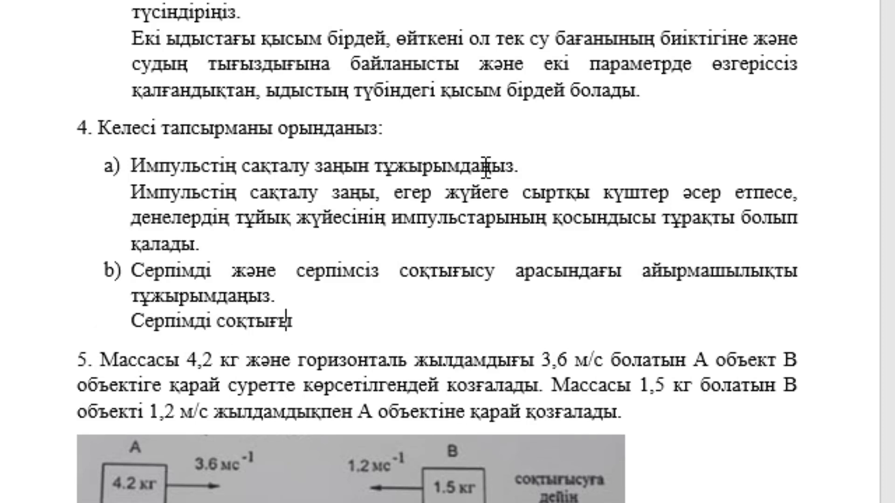
{"action": "type", "text": "уж"}
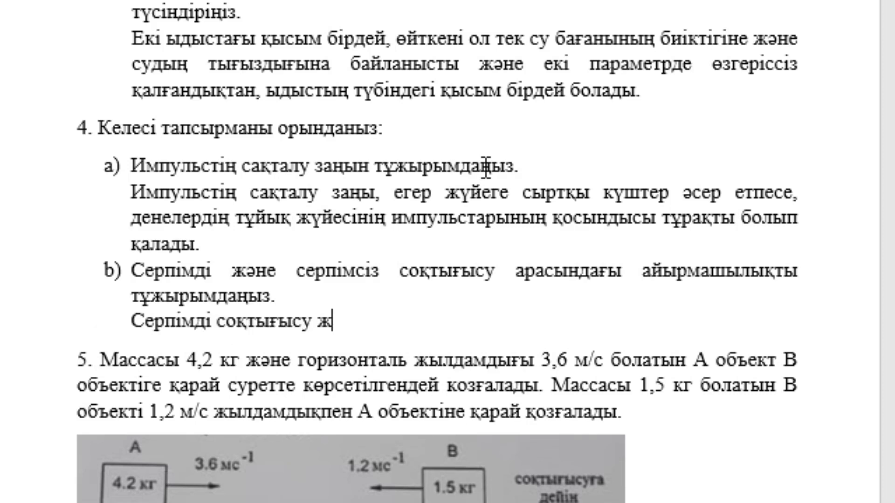
{"action": "type", "text": "ү"}
{"action": "key", "text": "BackSpace"}
{"action": "type", "text": "үйені"}
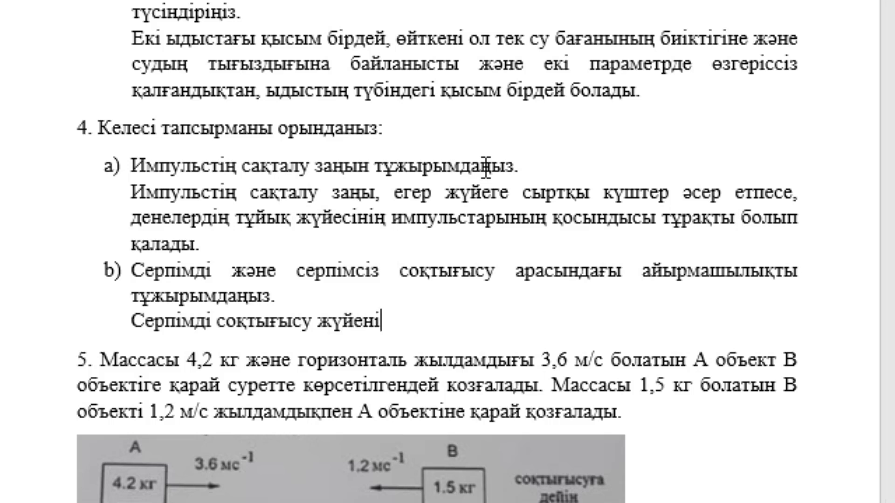
{"action": "type", "text": "ң кине"}
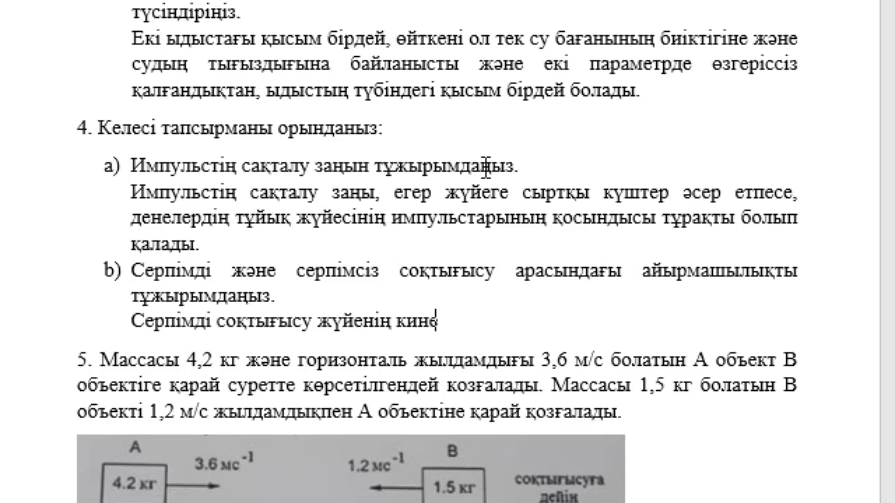
{"action": "type", "text": "тикалық "}
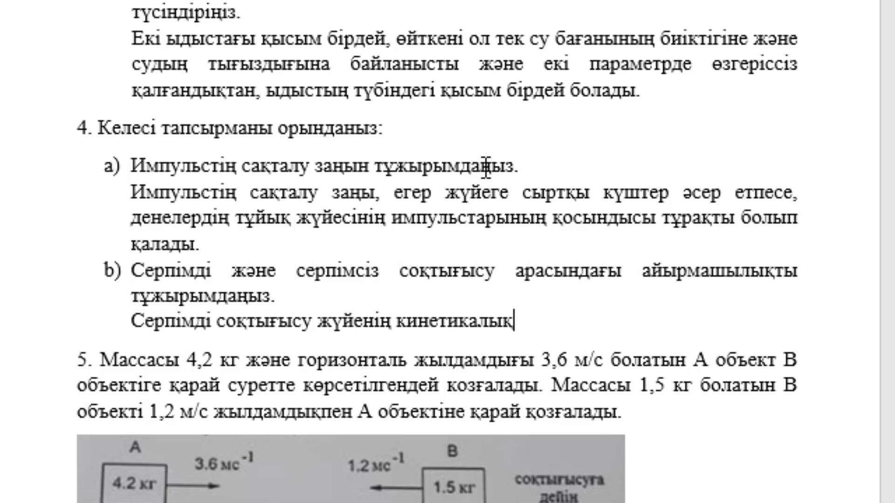
{"action": "type", "text": "энерги"}
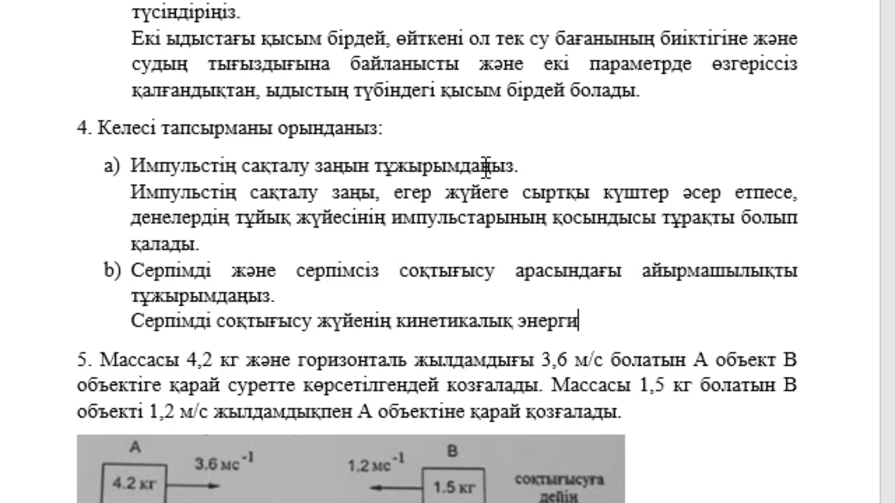
{"action": "type", "text": "ясы мен и"}
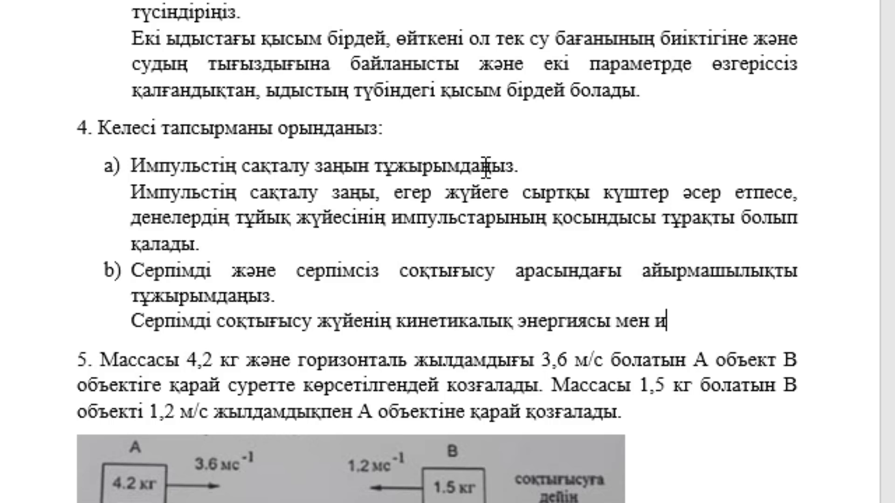
{"action": "type", "text": "с"}
{"action": "key", "text": "BackSpace"}
{"action": "type", "text": "пульс"}
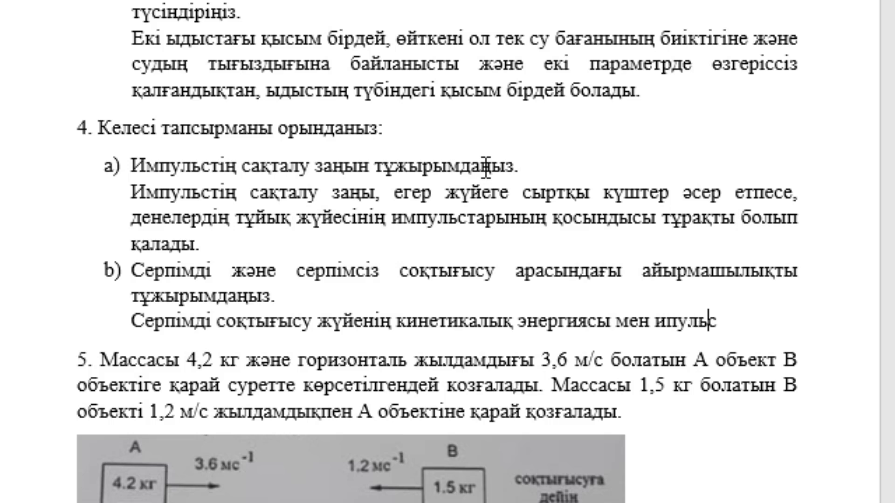
{"action": "type", "text": "інің са"}
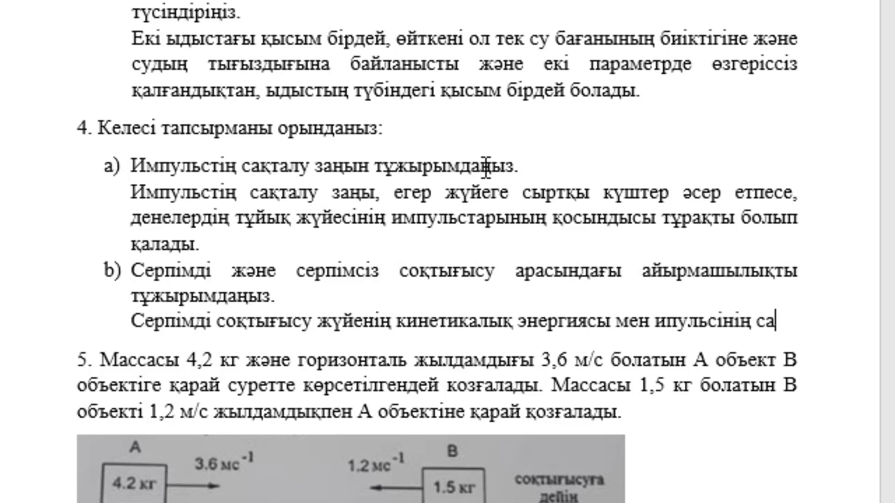
{"action": "type", "text": "қталуымен "}
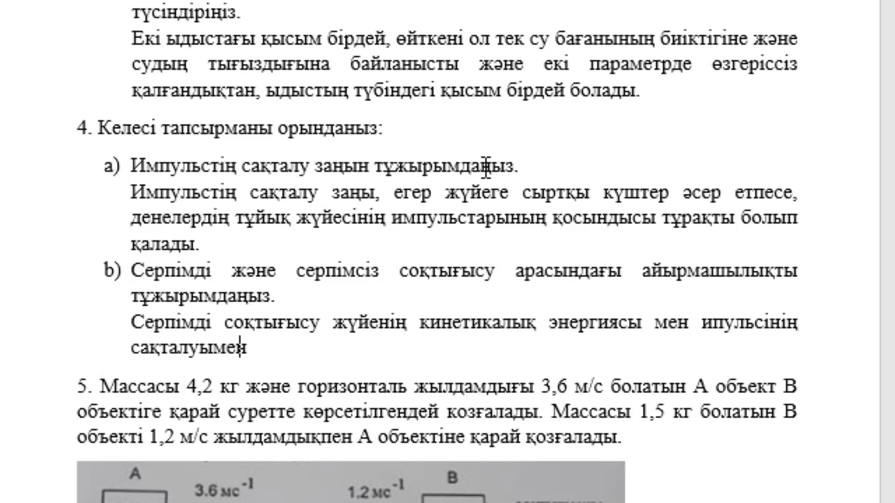
{"action": "type", "text": "сипаттала"}
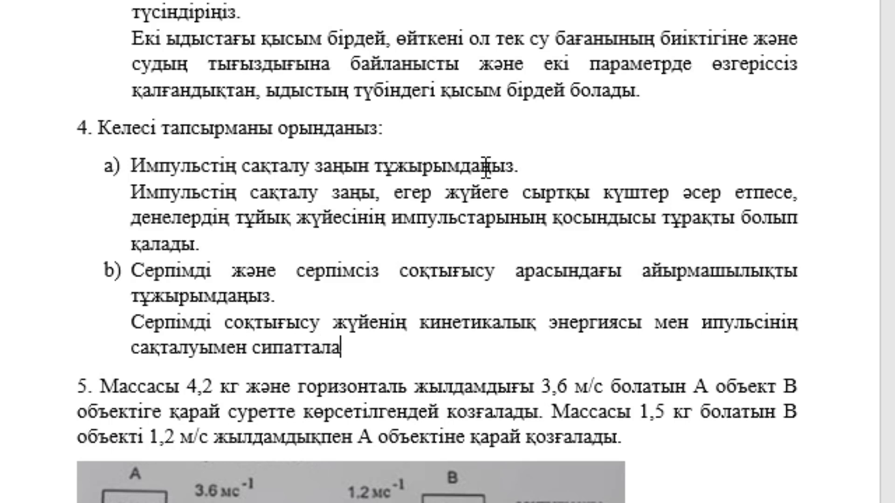
{"action": "type", "text": "ды, ал се"}
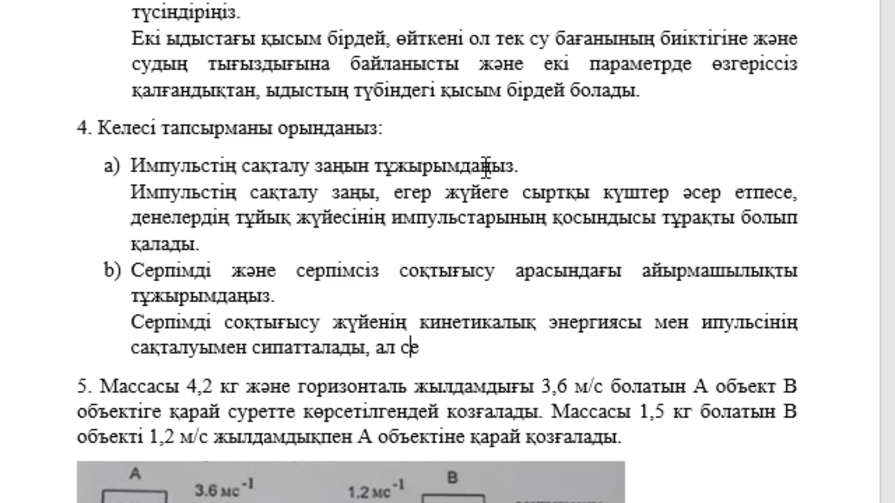
{"action": "type", "text": "п"}
{"action": "key", "text": "BackSpace"}
{"action": "type", "text": "рпі"}
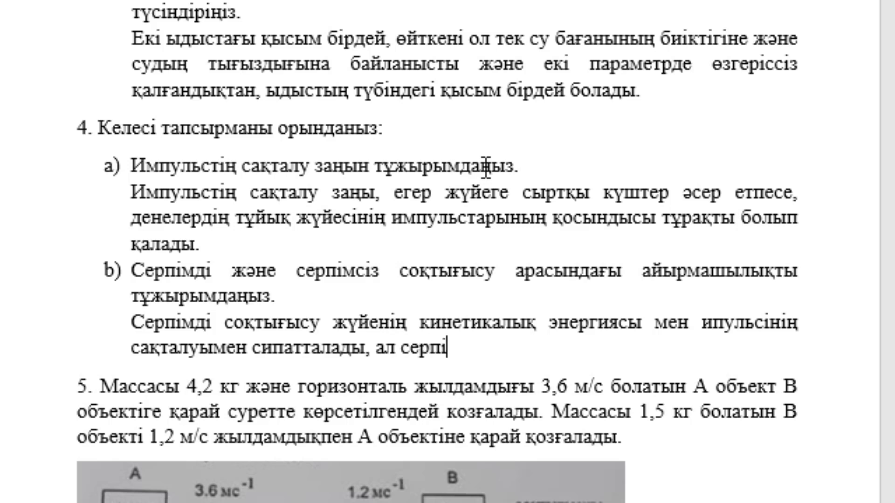
{"action": "type", "text": "мді еме"}
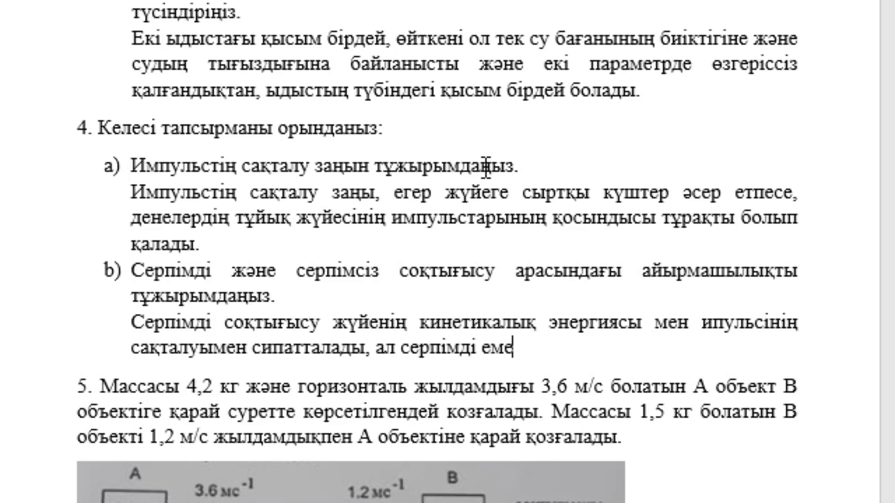
{"action": "type", "text": "с соқты"}
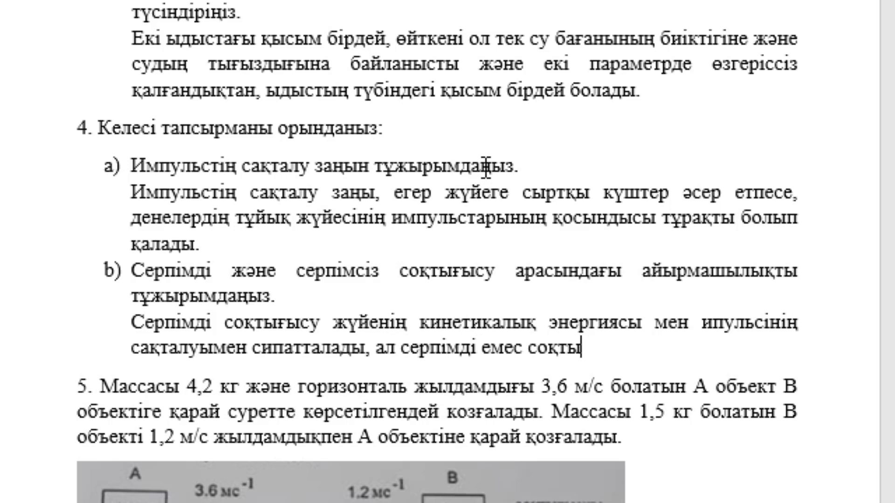
{"action": "type", "text": "ғысу"}
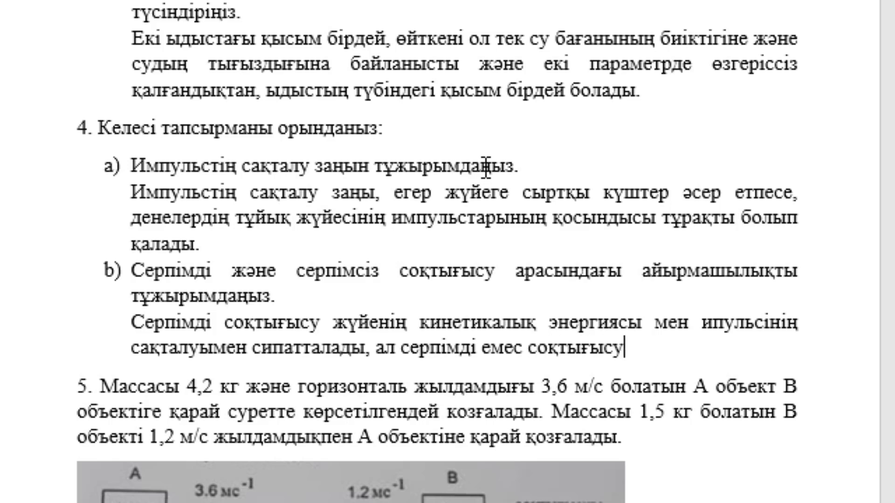
{"action": "type", "text": "да кине"}
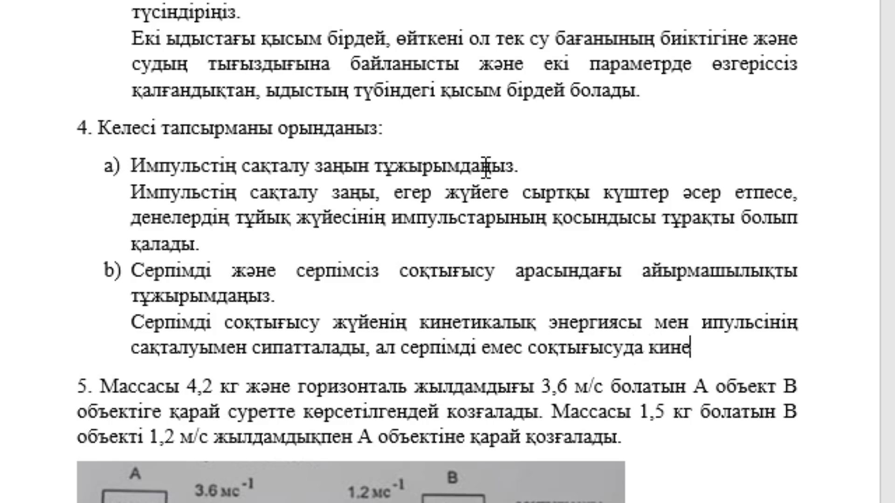
{"action": "type", "text": "тикалық "}
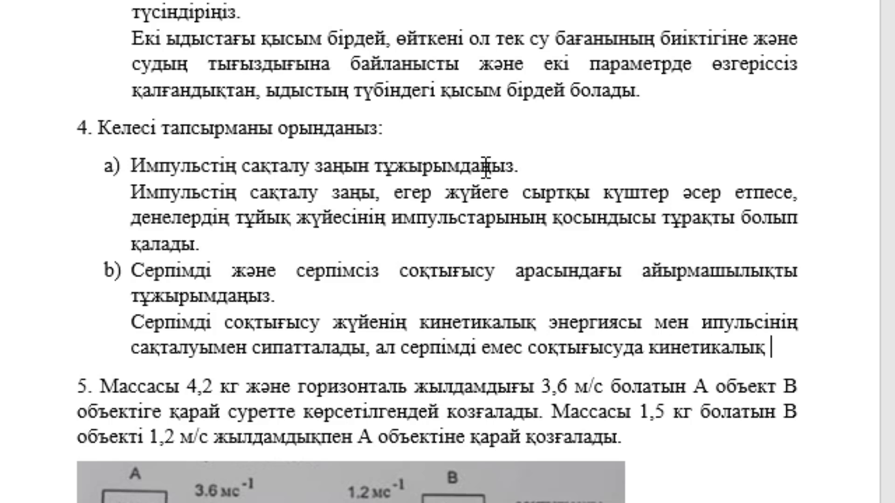
{"action": "type", "text": "энергия"}
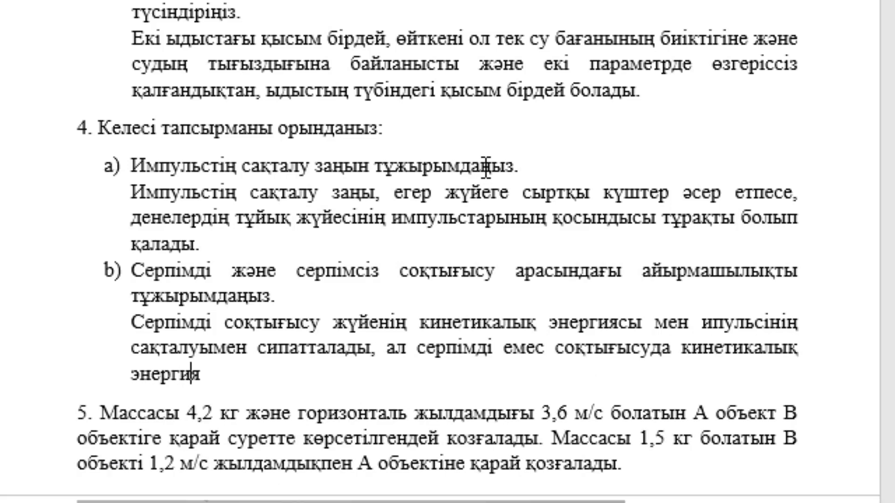
{"action": "type", "text": " сақта"}
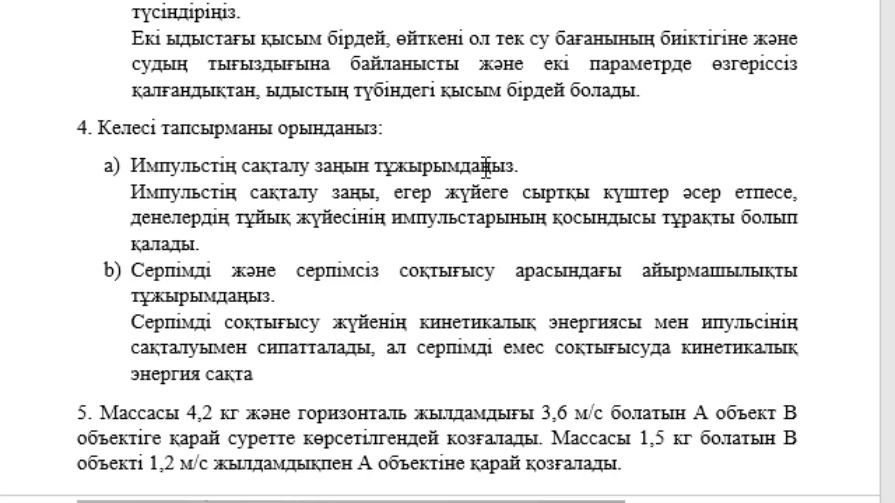
{"action": "type", "text": "лмайд"}
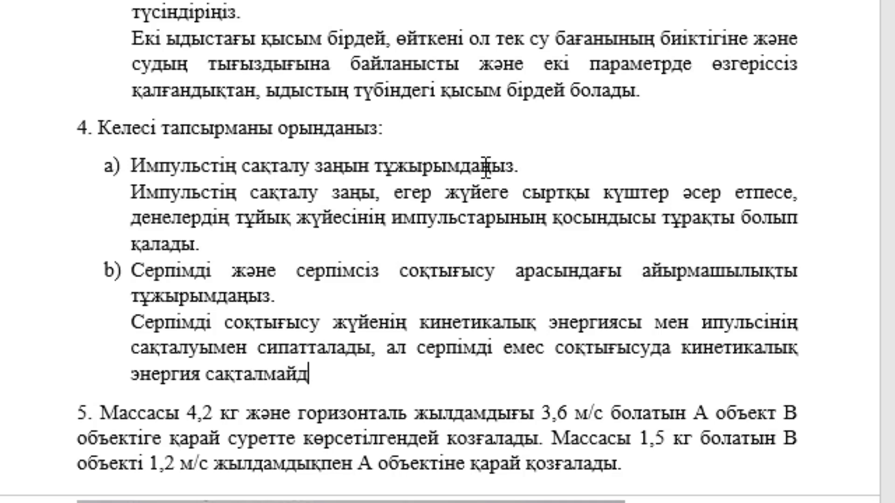
{"action": "type", "text": "ы жә"}
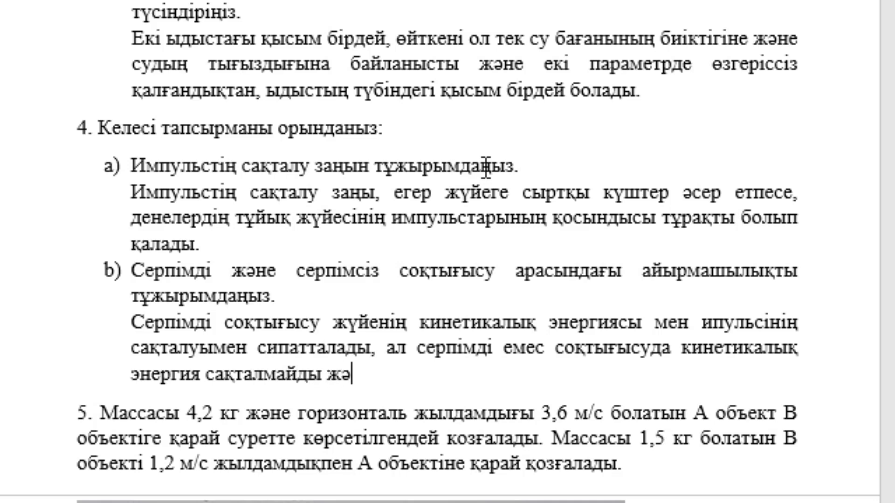
{"action": "type", "text": "не соқ"}
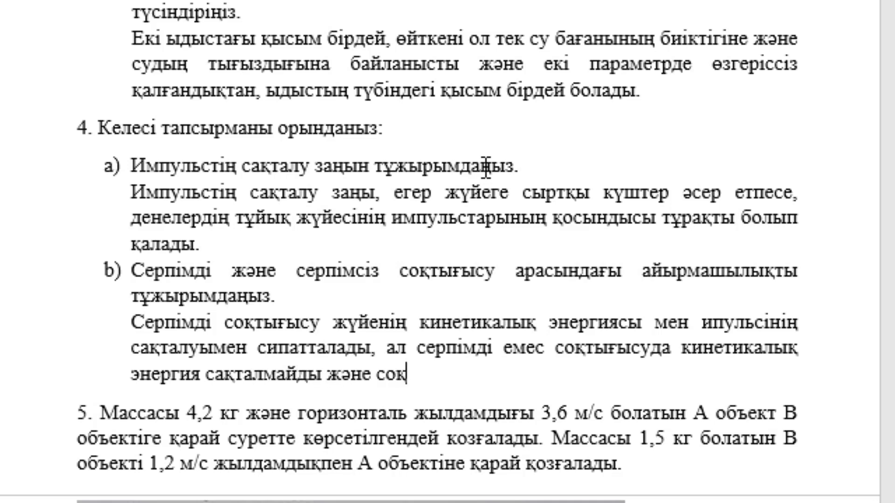
{"action": "type", "text": "тығыс"}
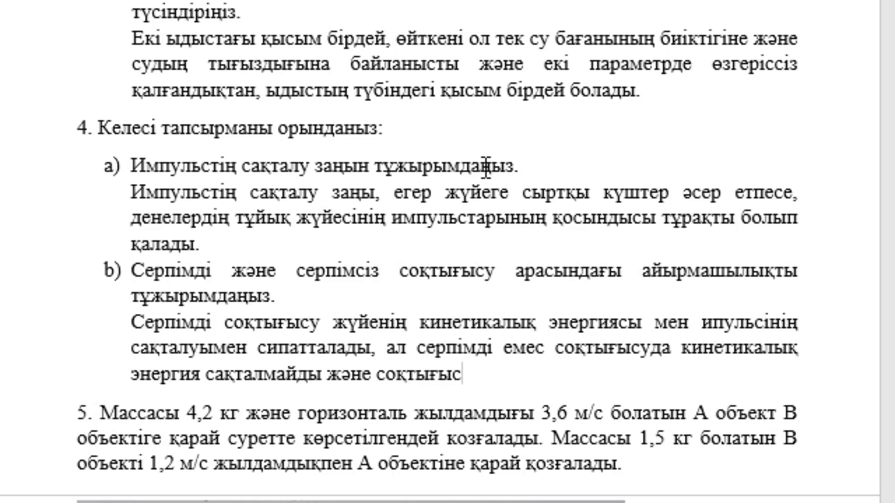
{"action": "type", "text": "қаннан кей"}
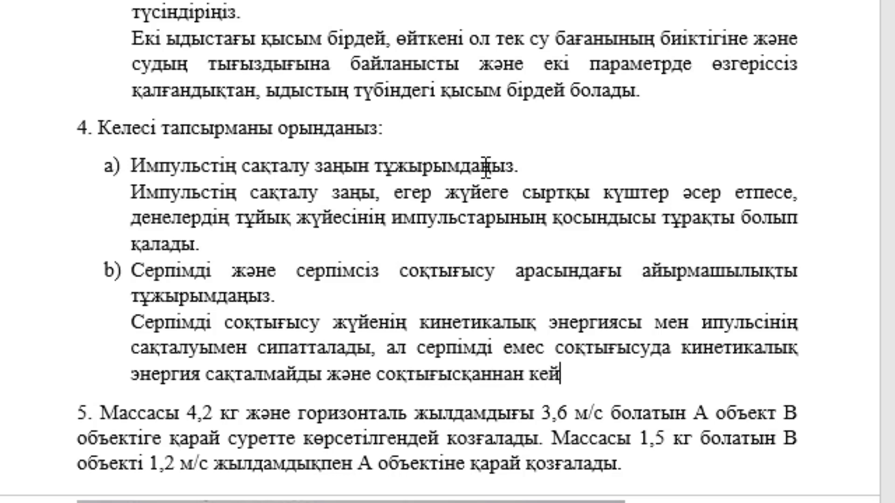
{"action": "type", "text": "ін дене"}
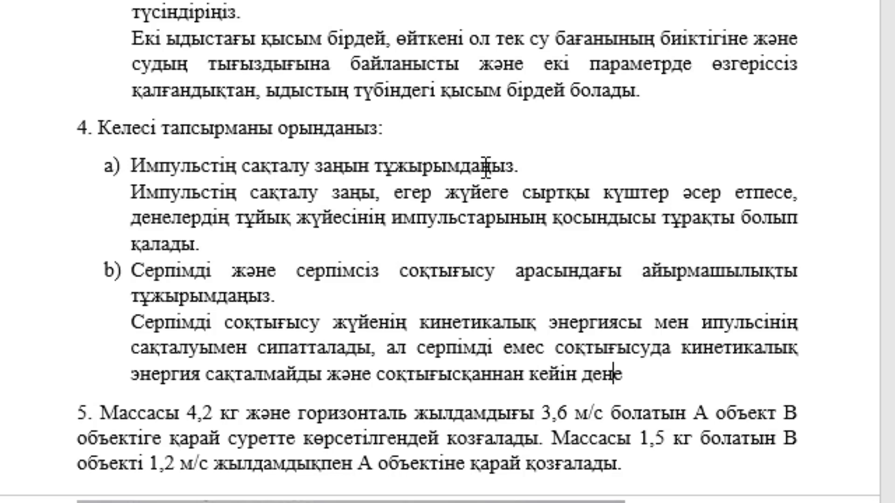
{"action": "type", "text": "лер б"}
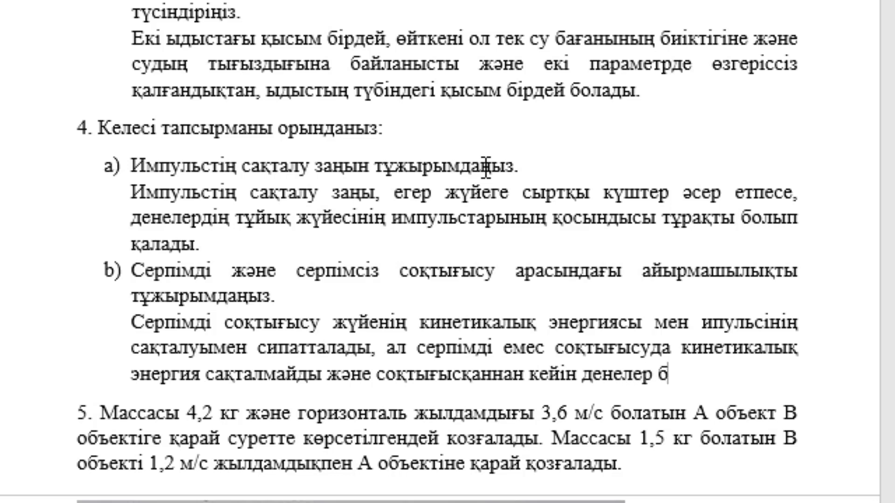
{"action": "type", "text": "ірілег"}
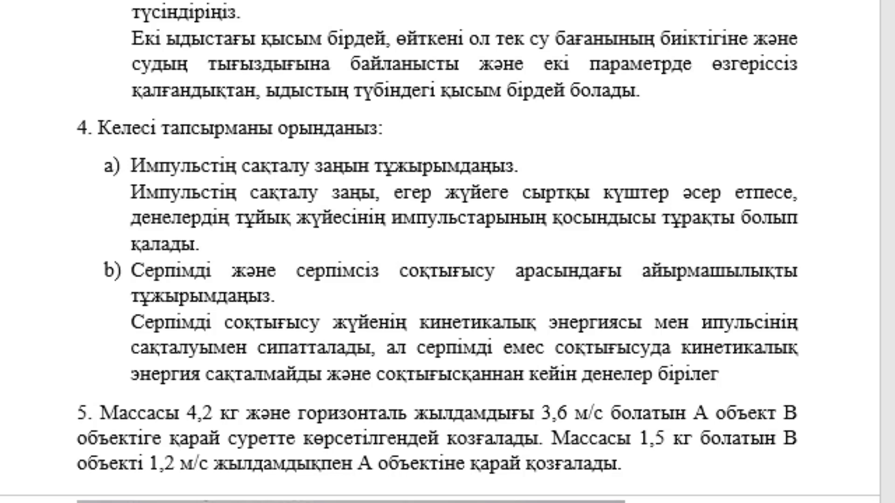
{"action": "type", "text": "ді немс"}
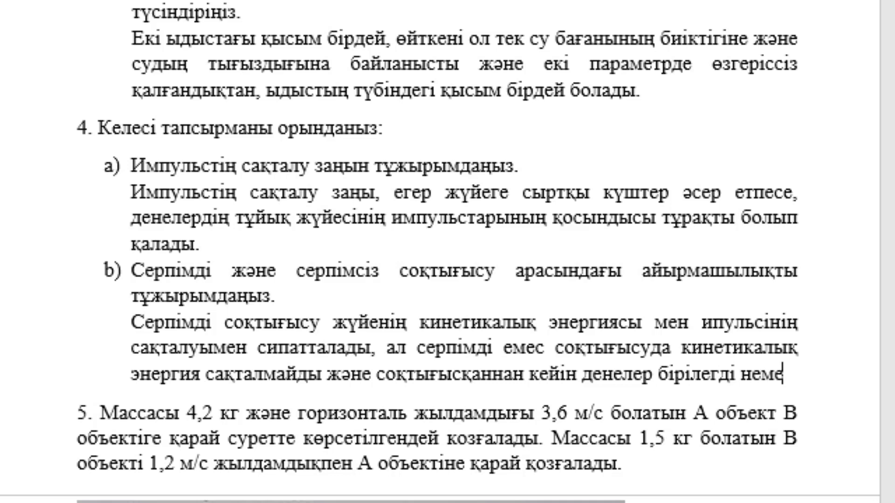
{"action": "type", "text": "се баяу"}
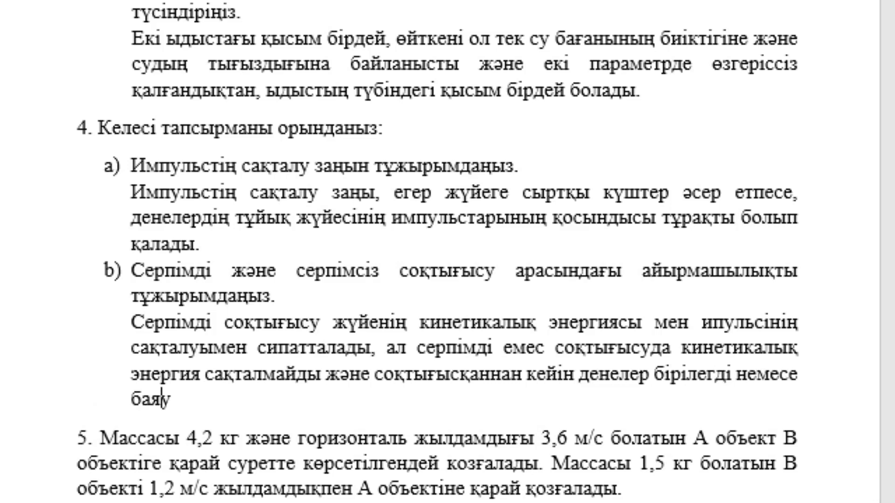
{"action": "type", "text": "лайды, "}
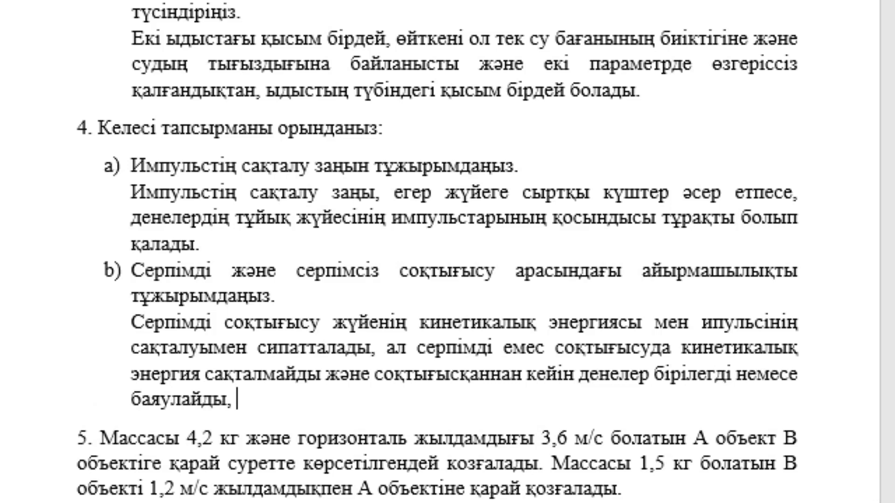
{"action": "type", "text": "нәтижесінд"}
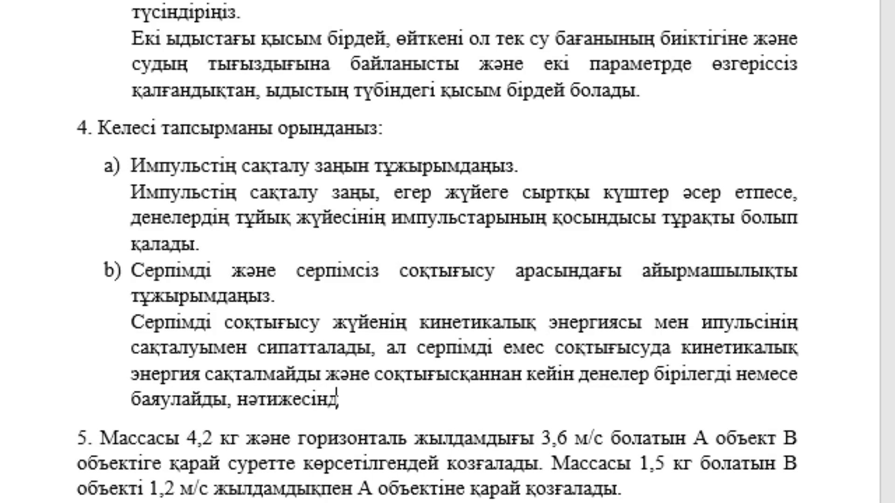
{"action": "type", "text": "е кин"}
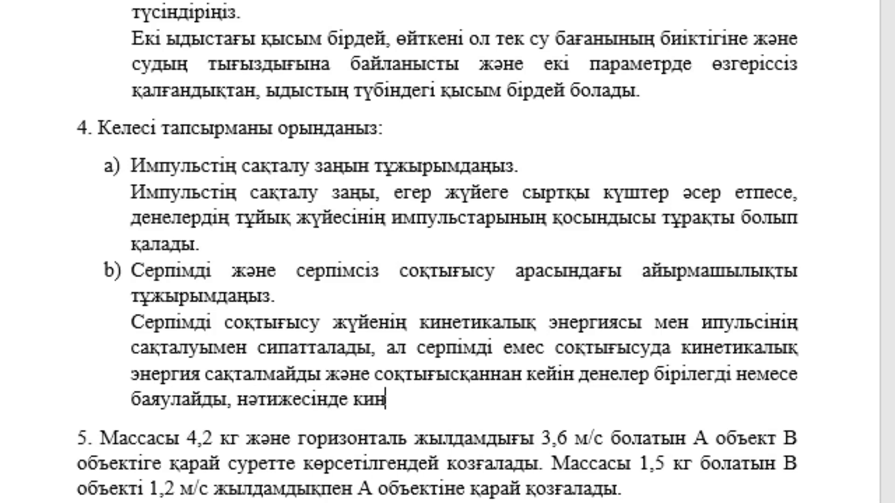
{"action": "type", "text": "етикалық "}
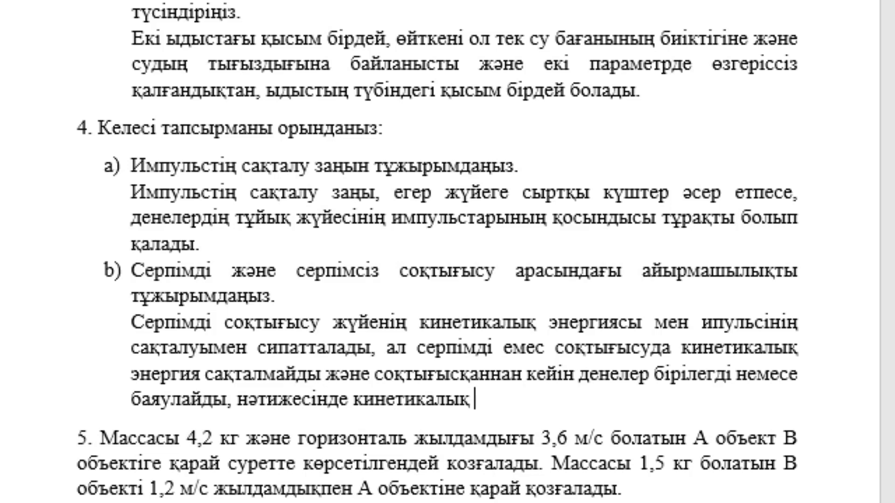
{"action": "type", "text": "эерги"}
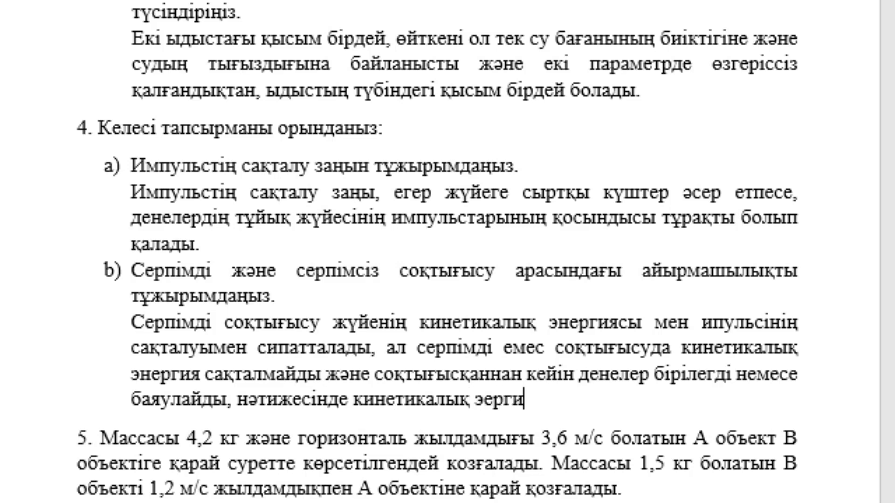
{"action": "type", "text": "я жоғалад"}
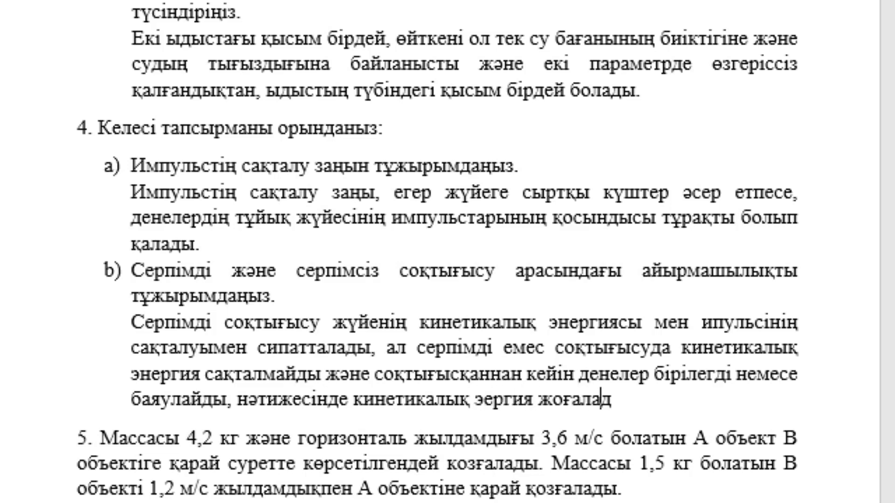
{"action": "type", "text": "ы."}
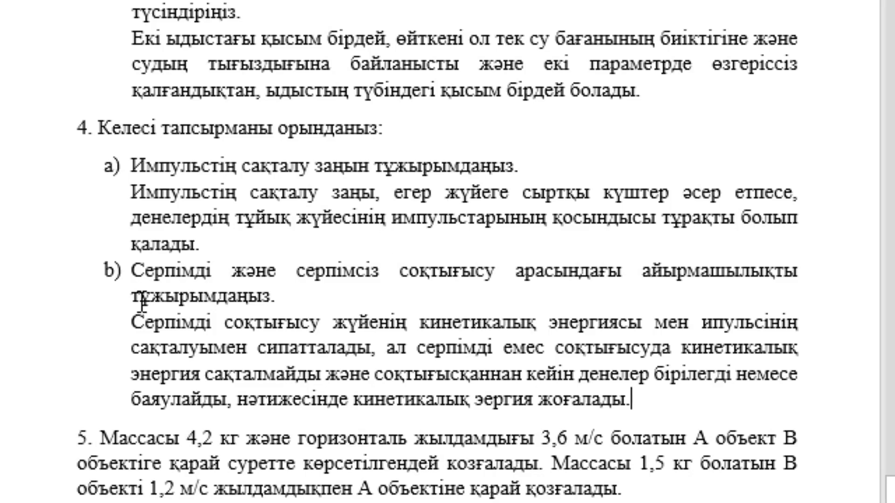
Add an unnumbered answer line below item a) of question 5
{"action": "scroll", "coordinate": [205, 256], "scroll_direction": "down", "scroll_amount": 2}
{"action": "scroll", "coordinate": [205, 258], "scroll_direction": "down", "scroll_amount": 3}
{"action": "scroll", "coordinate": [205, 259], "scroll_direction": "down", "scroll_amount": 1}
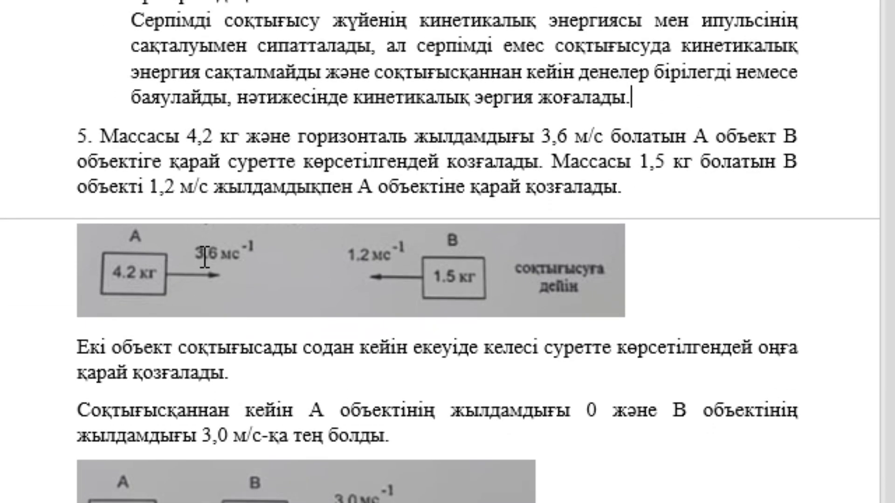
{"action": "scroll", "coordinate": [202, 255], "scroll_direction": "down", "scroll_amount": 1}
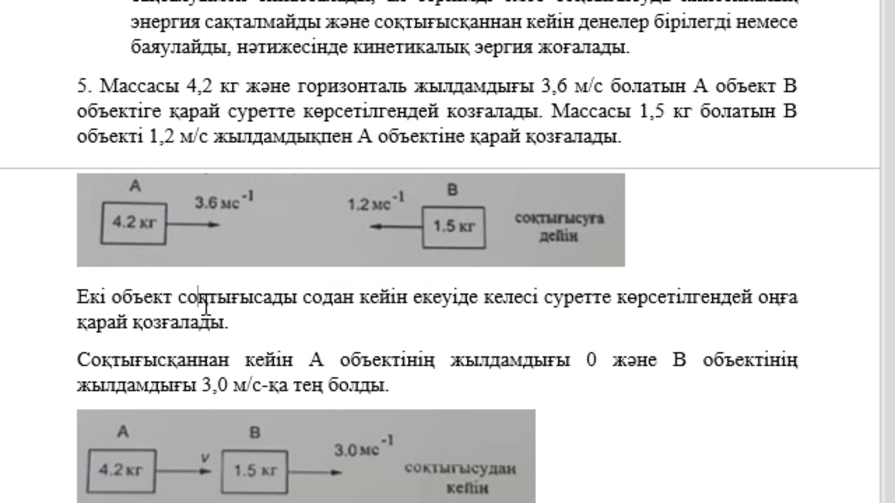
{"action": "scroll", "coordinate": [205, 307], "scroll_direction": "down", "scroll_amount": 1}
{"action": "left_click", "coordinate": [166, 35]}
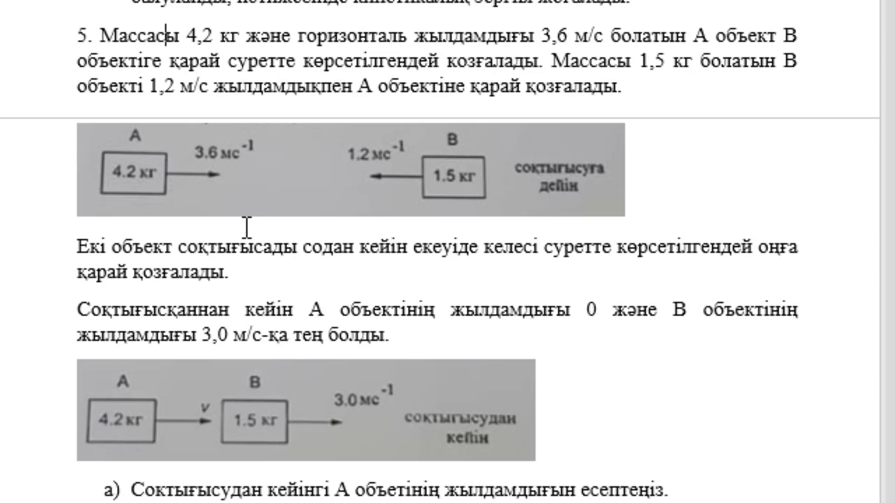
{"action": "left_click", "coordinate": [378, 87]}
{"action": "left_click", "coordinate": [233, 272]}
{"action": "scroll", "coordinate": [268, 322], "scroll_direction": "down", "scroll_amount": 2}
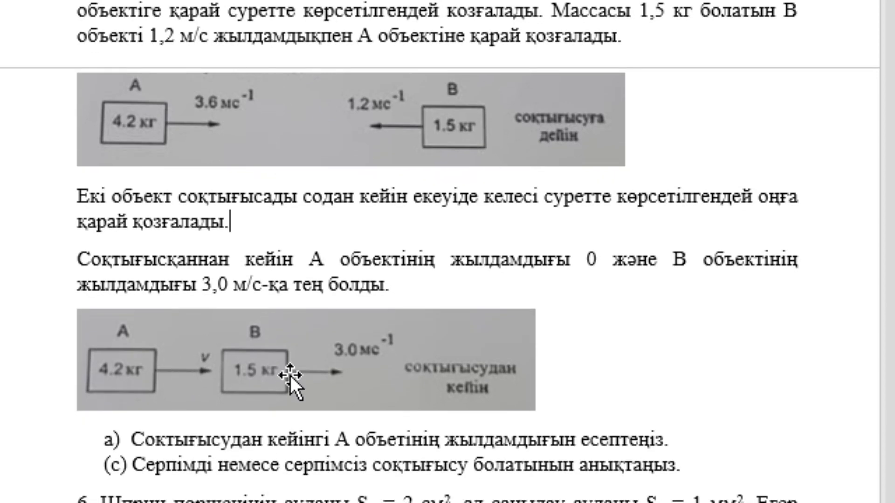
{"action": "left_click", "coordinate": [293, 258]}
{"action": "scroll", "coordinate": [496, 280], "scroll_direction": "down", "scroll_amount": 4}
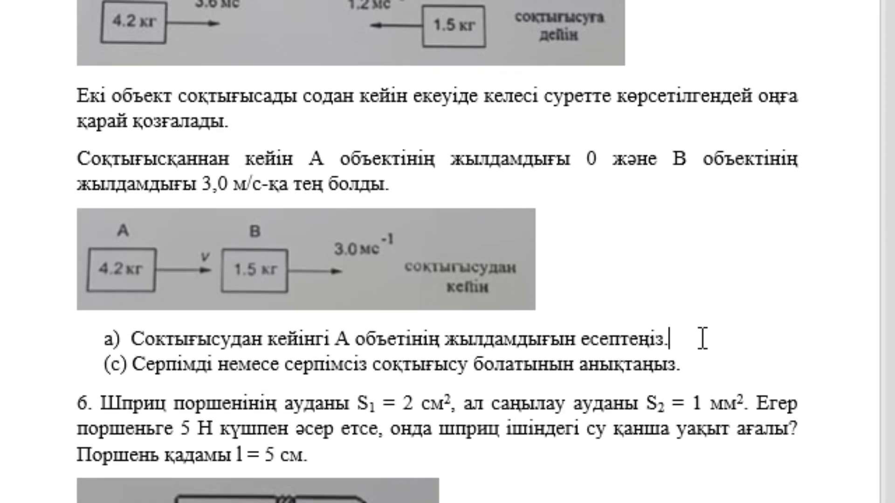
{"action": "left_click", "coordinate": [702, 338]}
{"action": "key", "text": "Return"}
{"action": "key", "text": "BackSpace"}
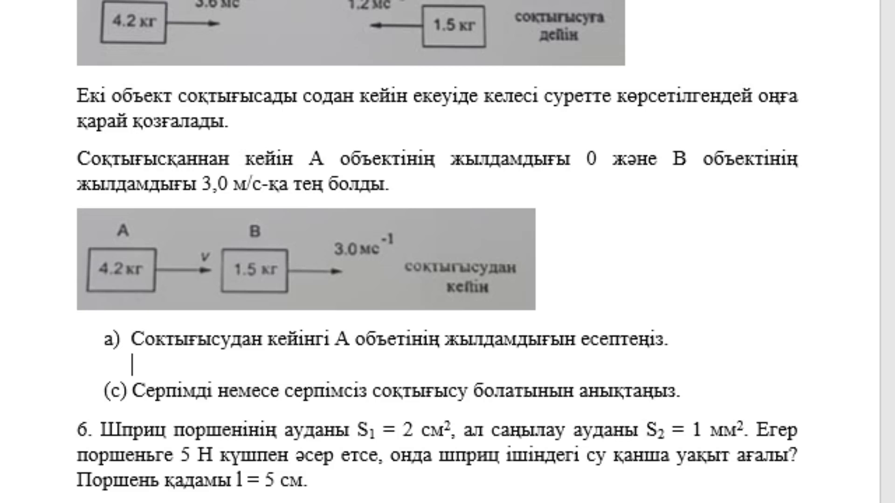
Type the left side: A's mass × A's initial velocity + B's mass × B's initial velocity
{"action": "type", "text": "Об"}
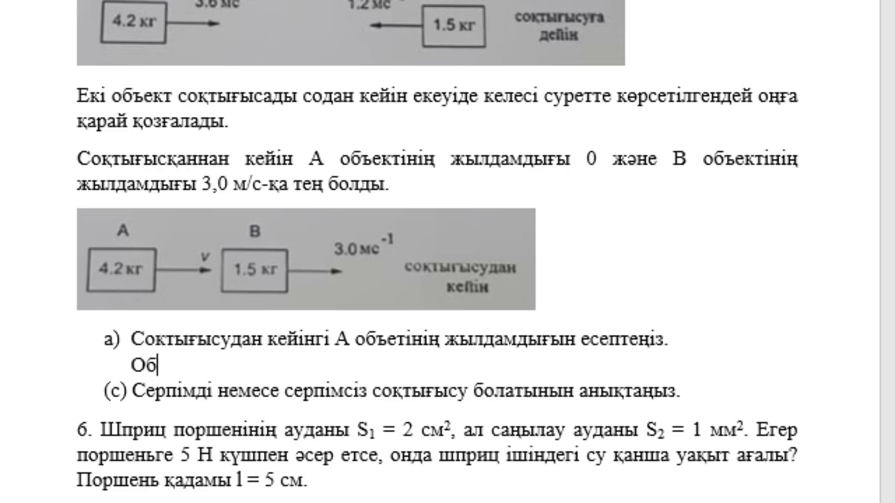
{"action": "type", "text": "ъектіні"}
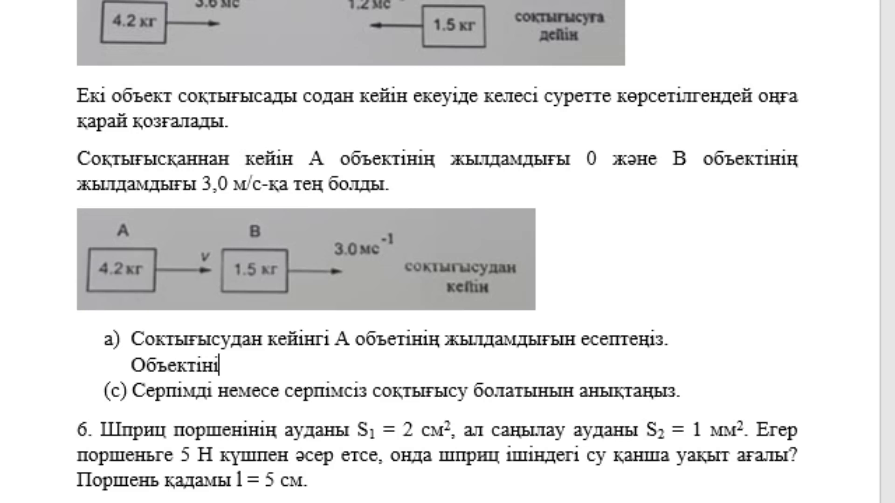
{"action": "type", "text": "ң масса"}
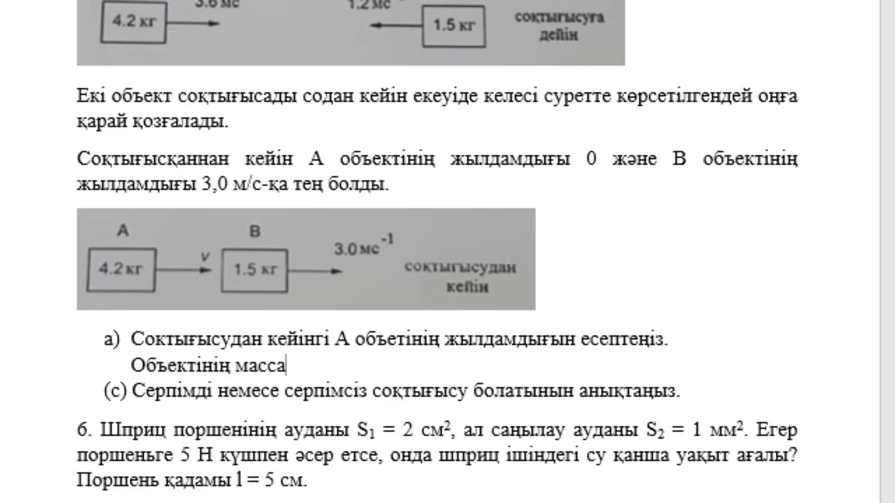
{"action": "type", "text": "сы"}
{"action": "key", "text": "Home"}
{"action": "type", "text": "A"}
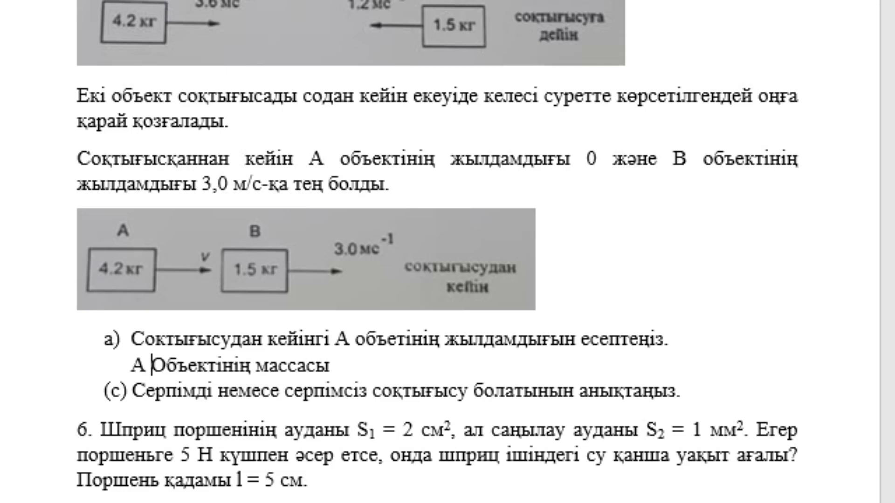
{"action": "key", "text": "ctrl+Right"}
{"action": "type", "text": "А "}
{"action": "type", "text": "объ"}
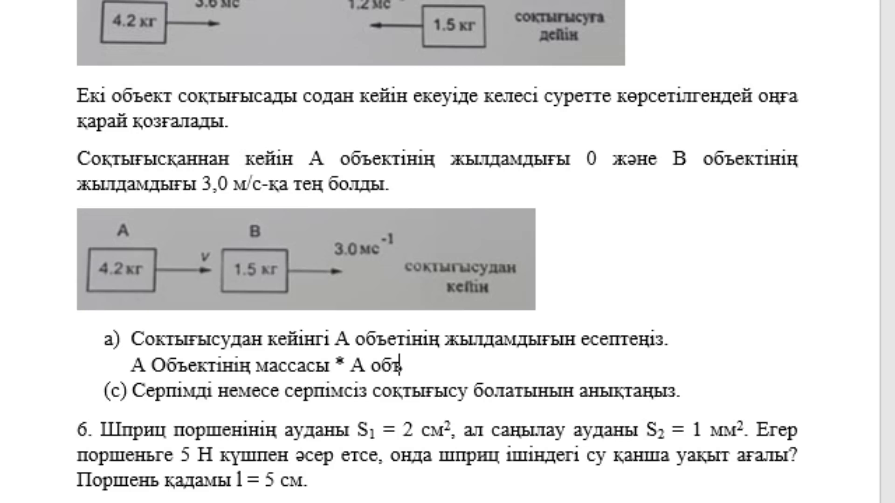
{"action": "type", "text": "ектінің ба"}
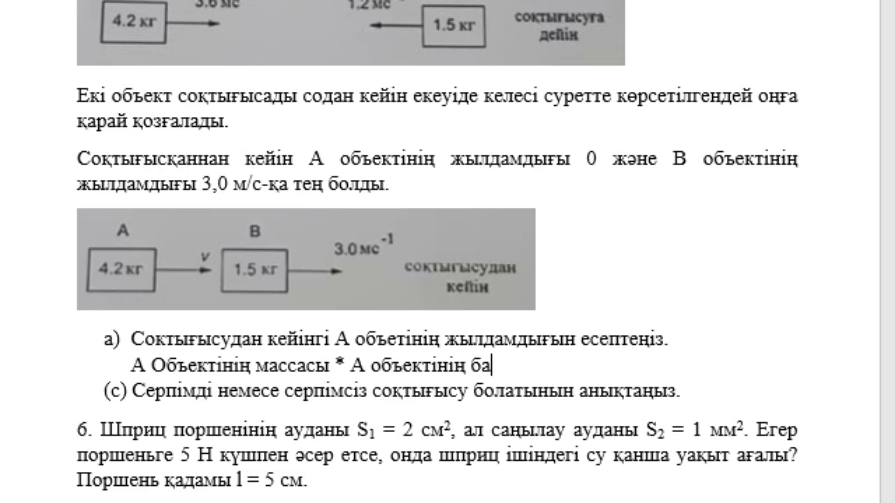
{"action": "type", "text": "стапқы жылд"}
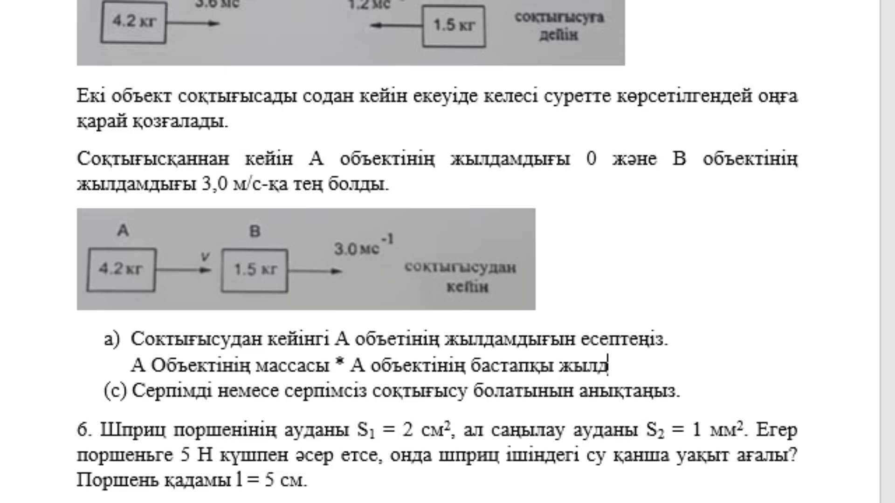
{"action": "type", "text": "амдыңғы +"}
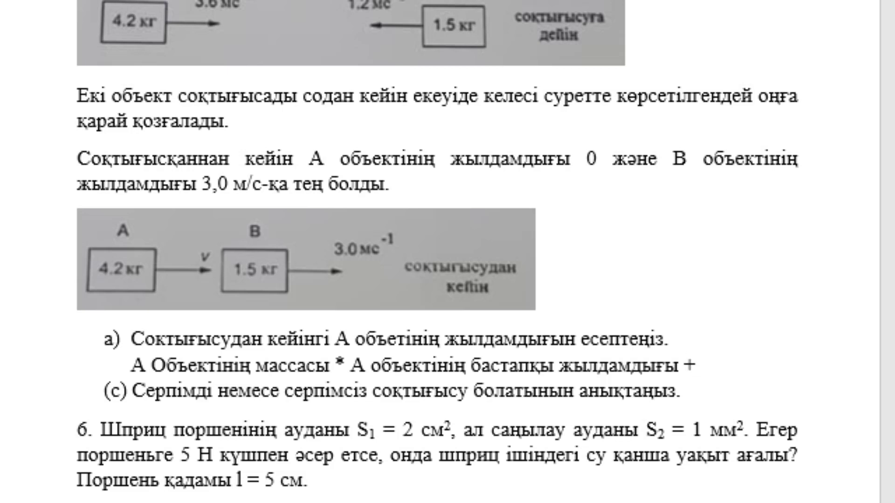
{"action": "type", "text": " B "}
{"action": "type", "text": "объект"}
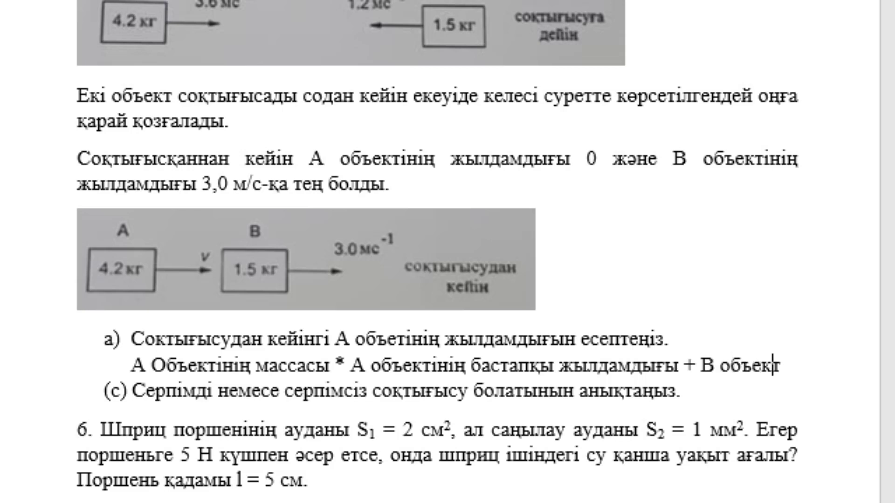
{"action": "type", "text": "інің масса"}
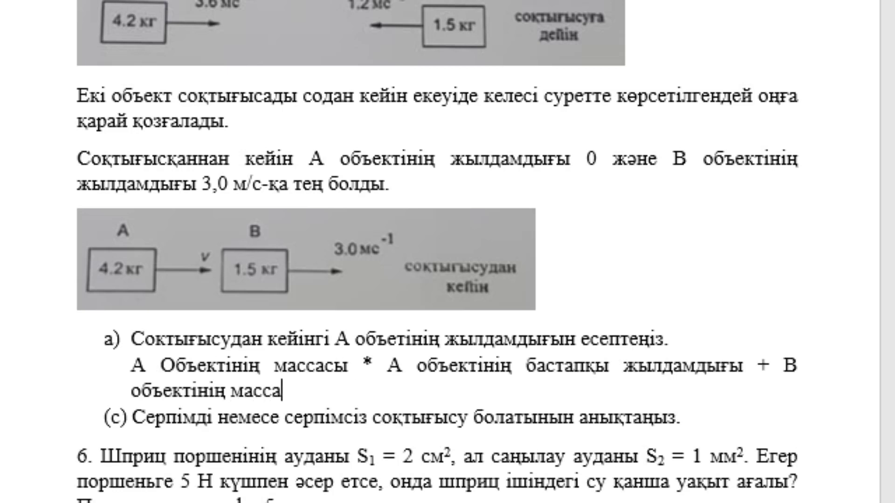
{"action": "type", "text": "сы "}
{"action": "type", "text": "*"}
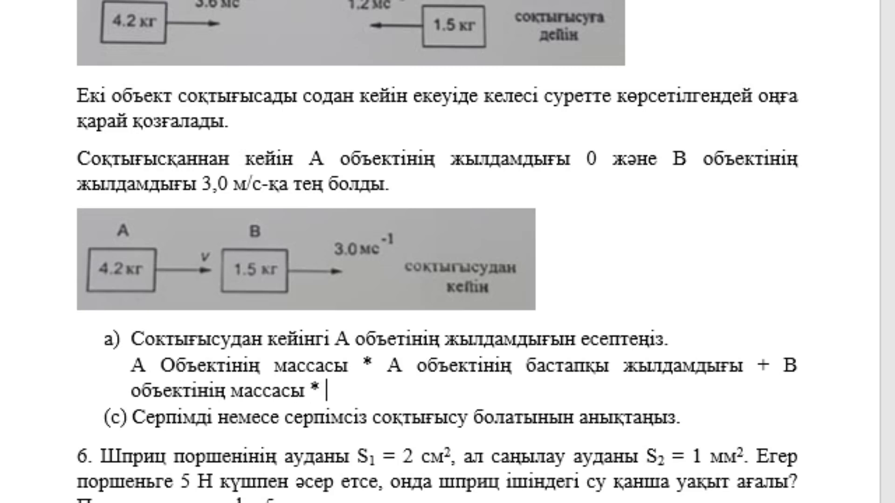
{"action": "type", "text": " В о"}
{"action": "type", "text": "бъек"}
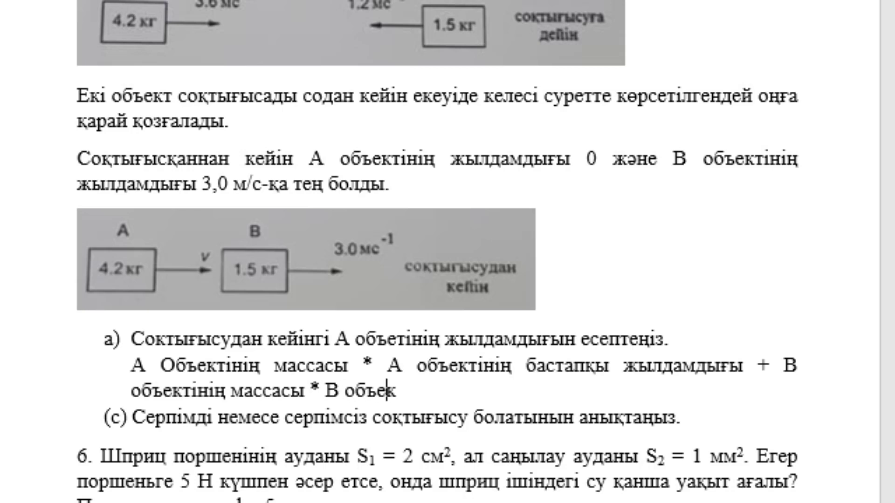
{"action": "type", "text": "тінің бастап"}
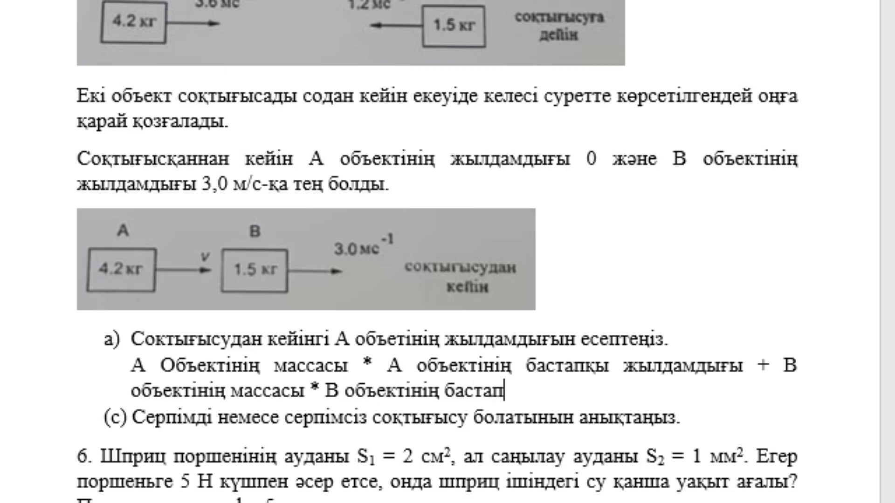
{"action": "type", "text": "қы жылдам"}
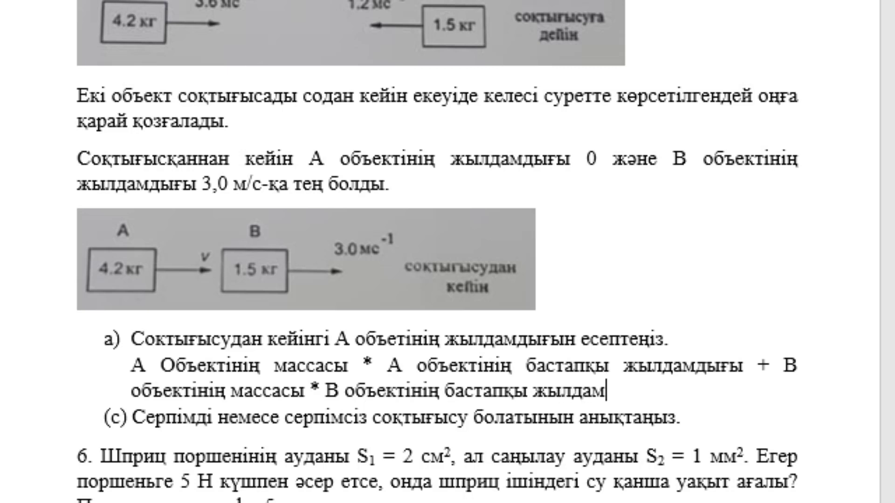
{"action": "type", "text": "дығы"}
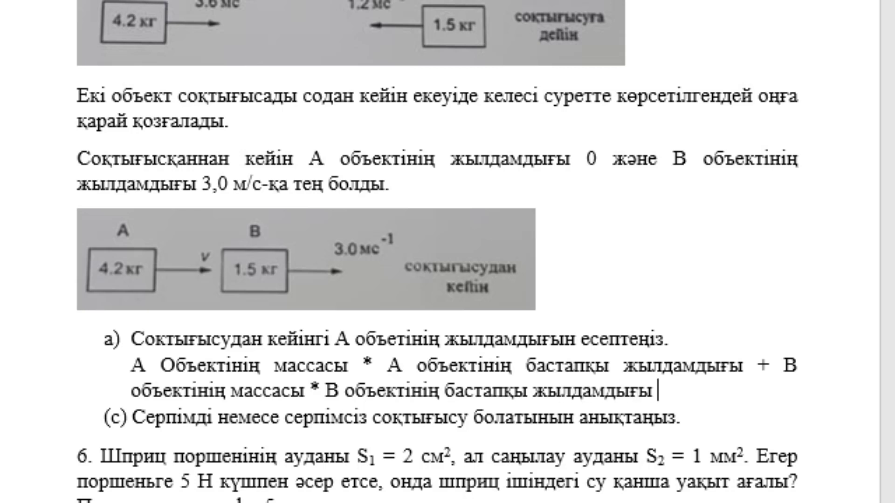
{"action": "type", "text": "һ"}
{"action": "key", "text": "BackSpace"}
Type the right side: '= A's mass * A's final velocity + B's mass * B's final velocity'
{"action": "type", "text": "="}
{"action": "type", "text": " А объекті"}
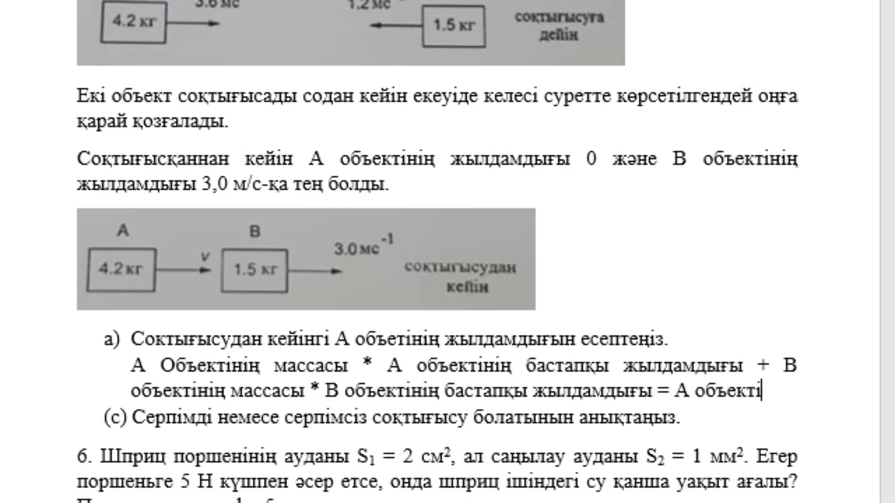
{"action": "type", "text": "нің ма"}
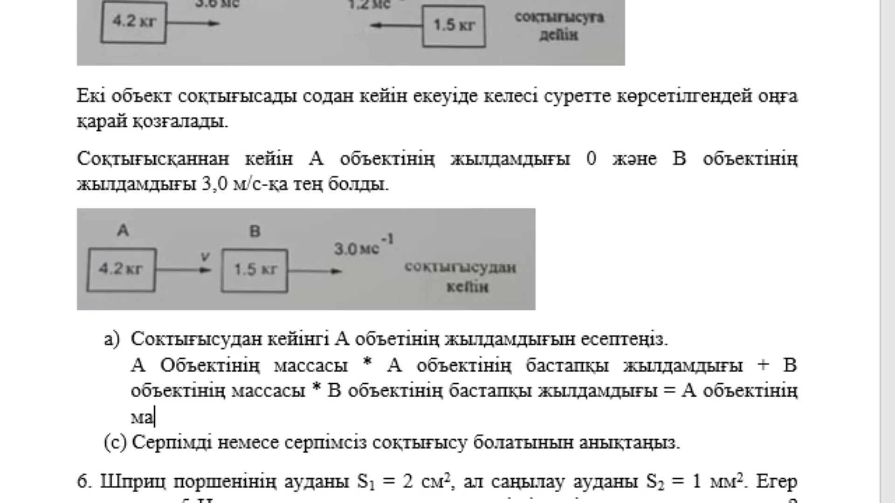
{"action": "type", "text": "ссасы "}
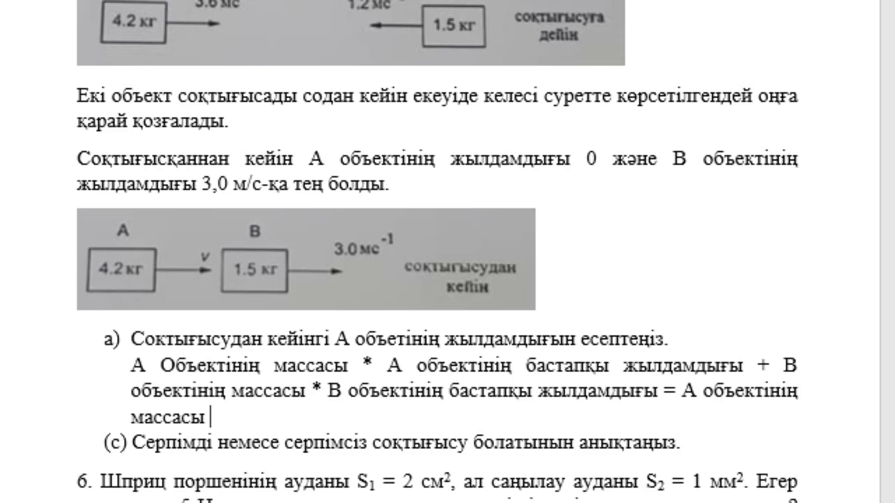
{"action": "type", "text": "* "}
{"action": "type", "text": "А объ"}
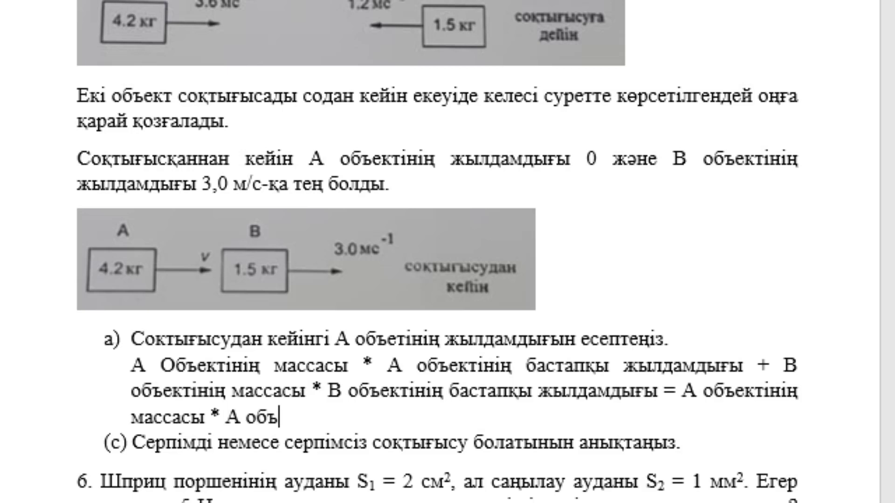
{"action": "type", "text": "ект"}
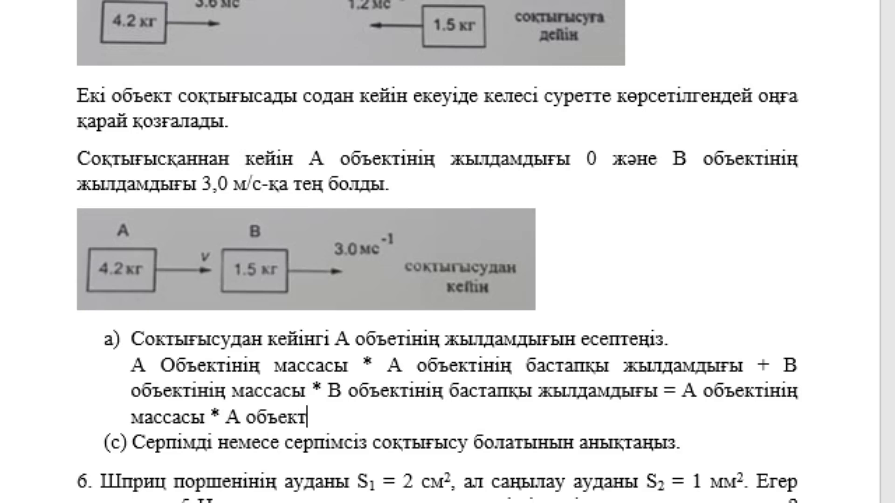
{"action": "type", "text": "інің "}
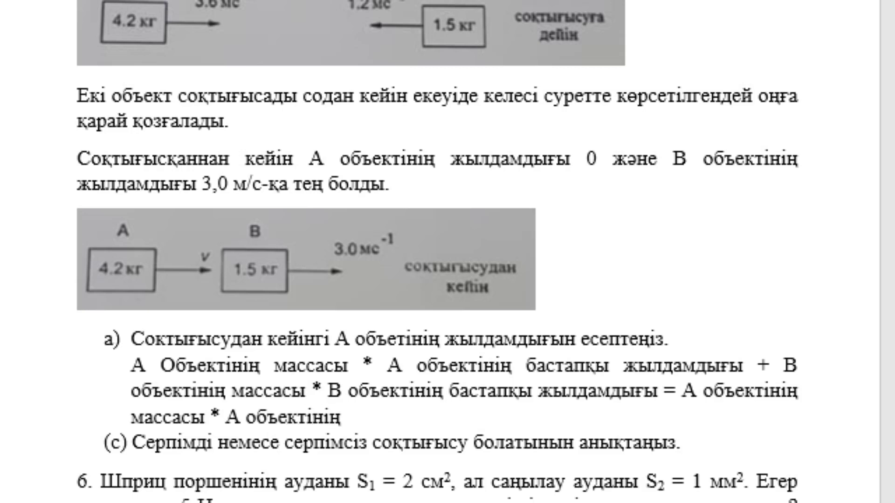
{"action": "type", "text": "соңғ"}
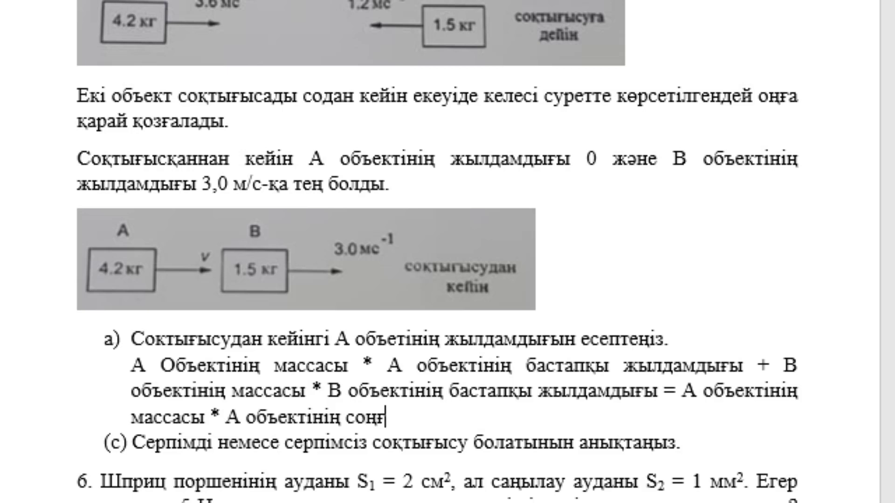
{"action": "type", "text": "ы жылдамд"}
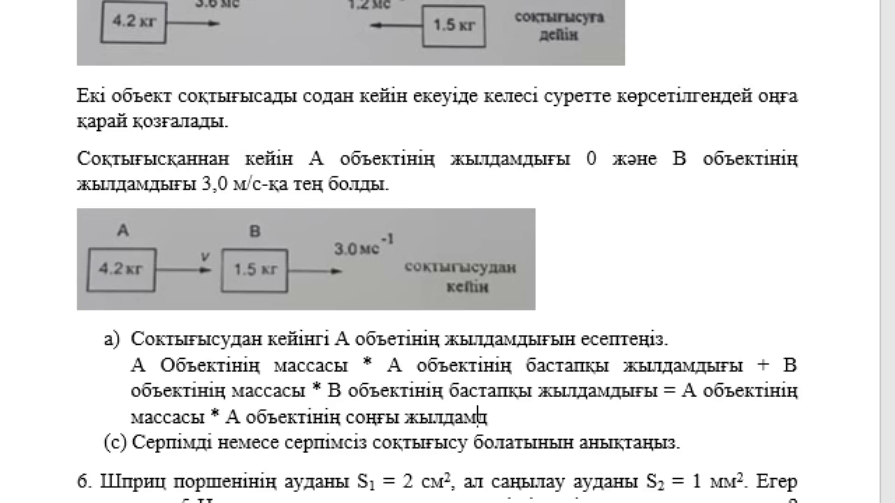
{"action": "type", "text": "ығы"}
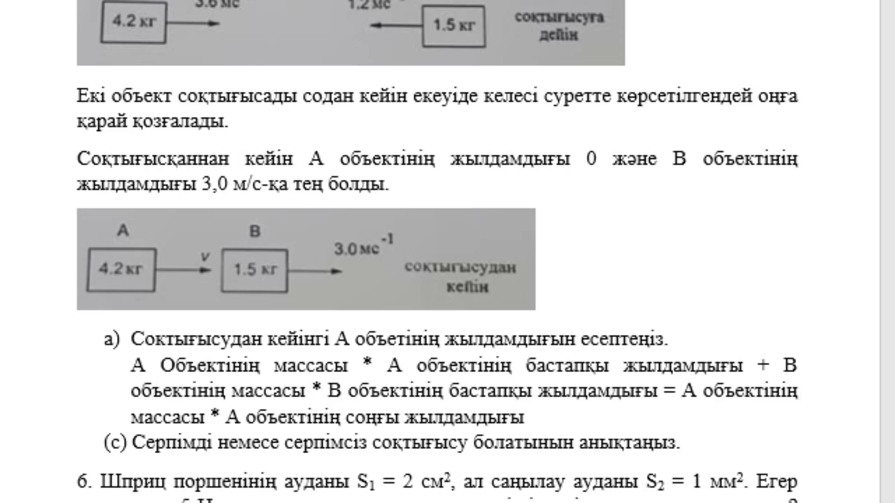
{"action": "type", "text": " + "}
{"action": "type", "text": "В"}
{"action": "type", "text": " объек"}
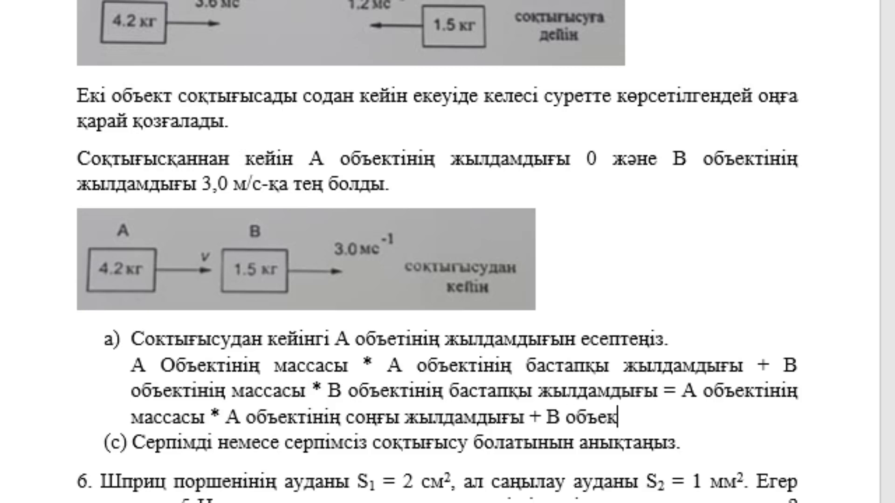
{"action": "type", "text": "тінің "}
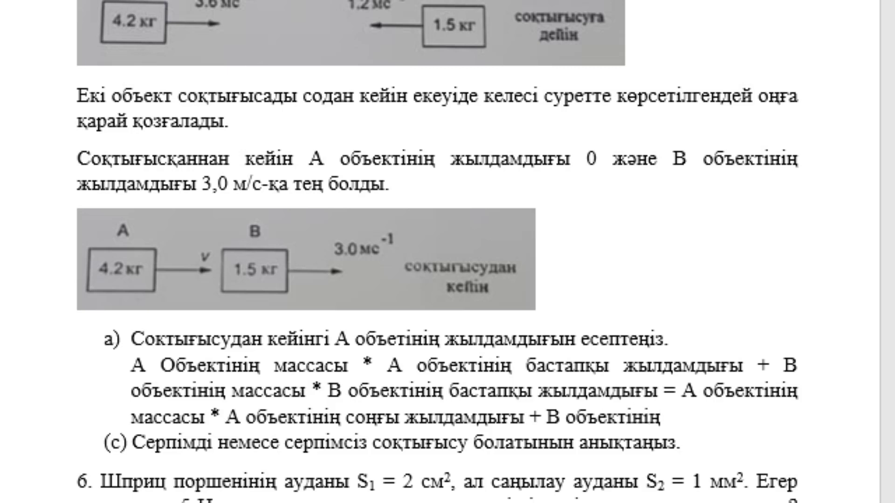
{"action": "type", "text": "массасы "}
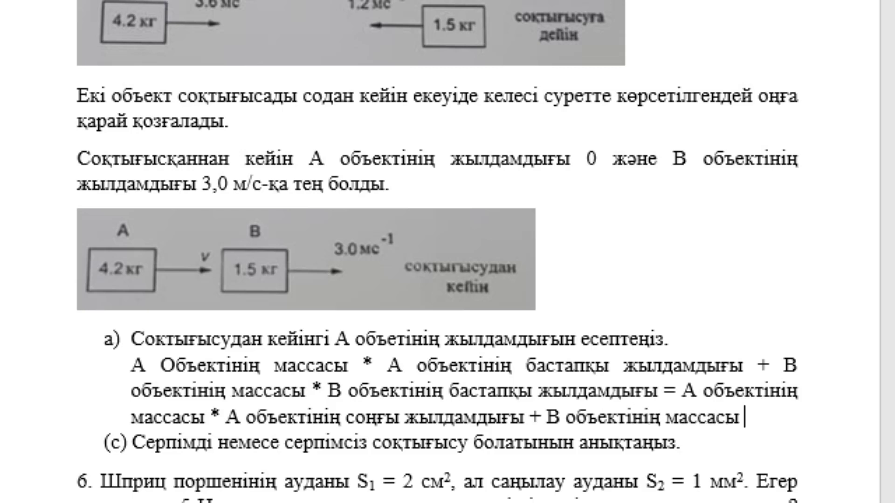
{"action": "type", "text": "8"}
{"action": "key", "text": "BackSpace"}
{"action": "key", "text": "BackSpace"}
{"action": "key", "text": "BackSpace"}
{"action": "key", "text": "BackSpace"}
{"action": "key", "text": "BackSpace"}
{"action": "type", "text": "*"}
{"action": "type", "text": "В объе"}
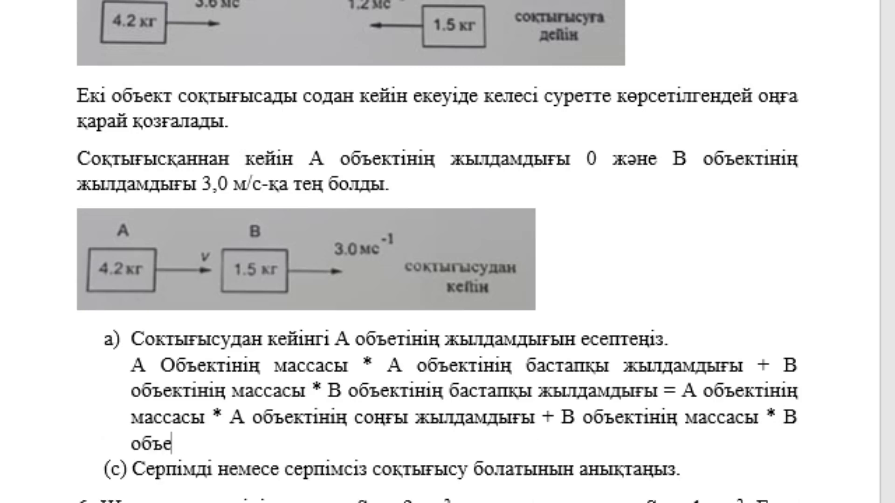
{"action": "type", "text": "ктінің с"}
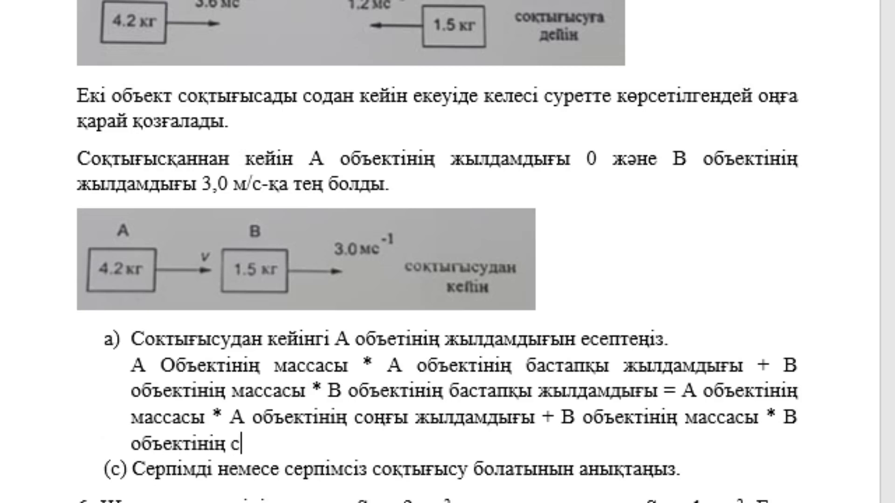
{"action": "type", "text": "оңғы ж"}
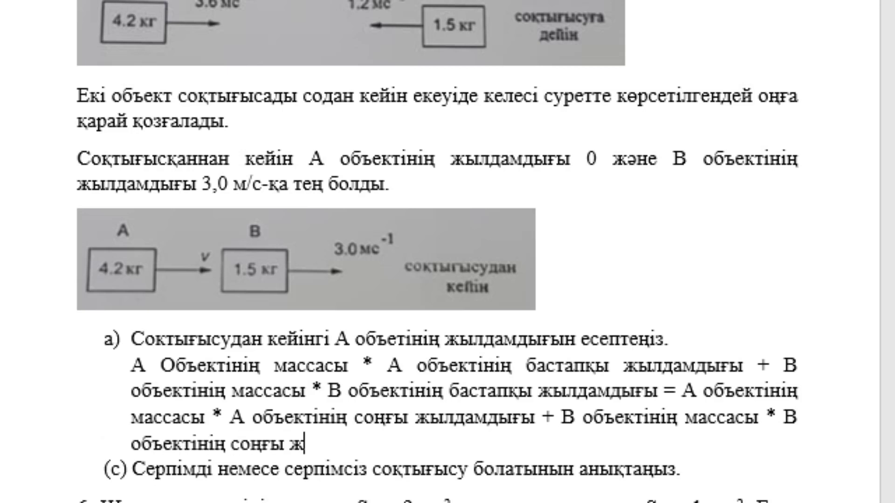
{"action": "type", "text": "ылдамы"}
{"action": "key", "text": "BackSpace"}
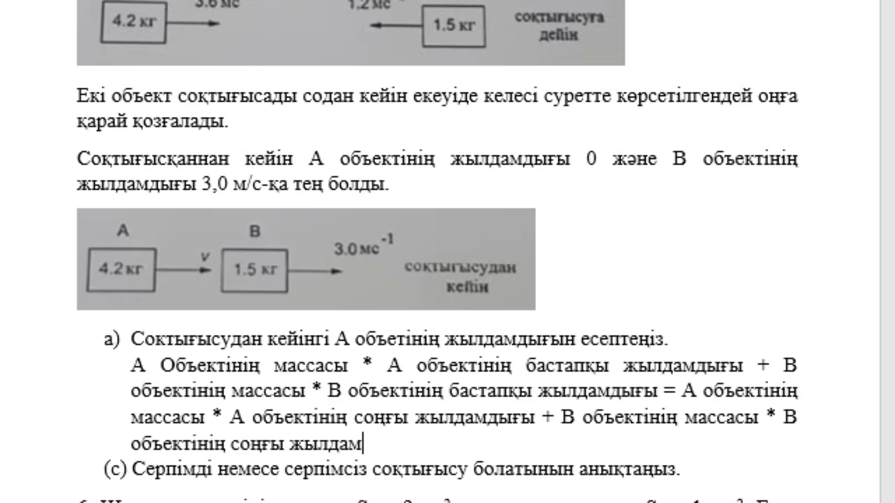
{"action": "type", "text": "ды,ы\\"}
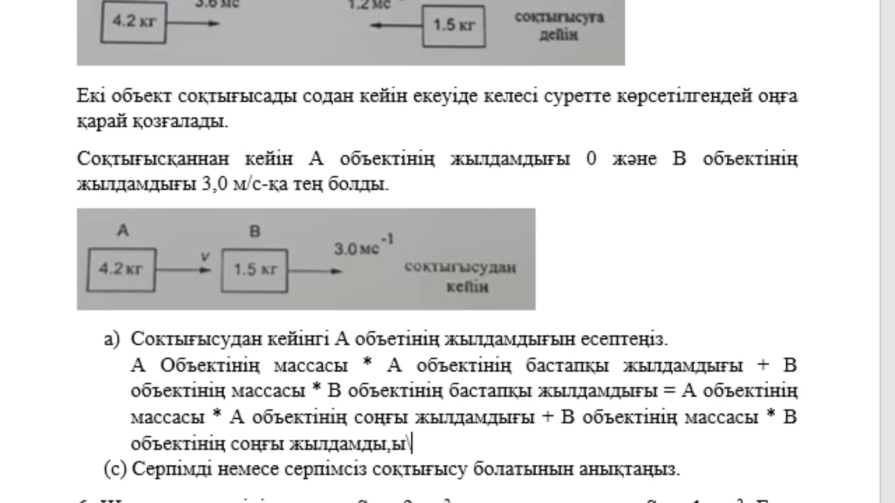
{"action": "key", "text": "BackSpace"}
{"action": "key", "text": "BackSpace"}
{"action": "key", "text": "BackSpace"}
{"action": "key", "text": "BackSpace"}
{"action": "key", "text": "BackSpace"}
Add the line (4,2 кг * 3,6 м/с) + (1,5 кг * 1,2 ь/с) = (4,2 кг * V) + (1,5 кг * (-3,0 м/с))
{"action": "type", "text": "дығы"}
{"action": "key", "text": "Return"}
{"action": "scroll", "coordinate": [447, 252], "scroll_direction": "down", "scroll_amount": 1}
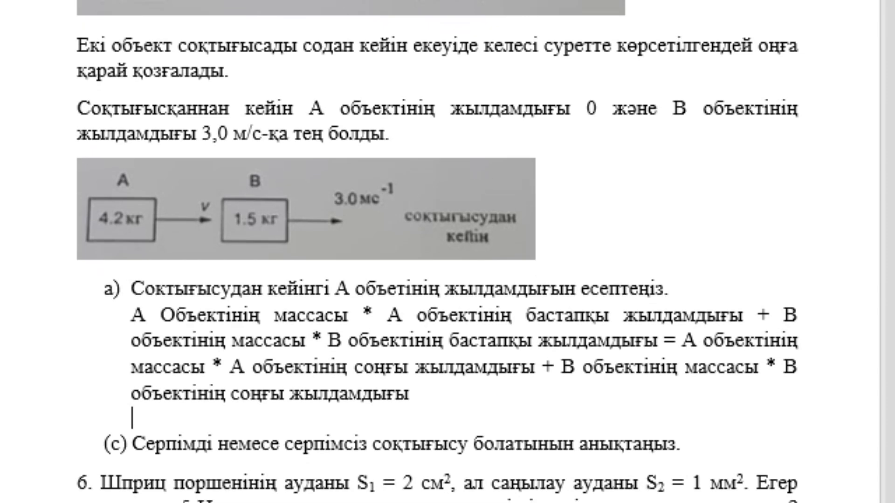
{"action": "scroll", "coordinate": [447, 252], "scroll_direction": "down", "scroll_amount": 1}
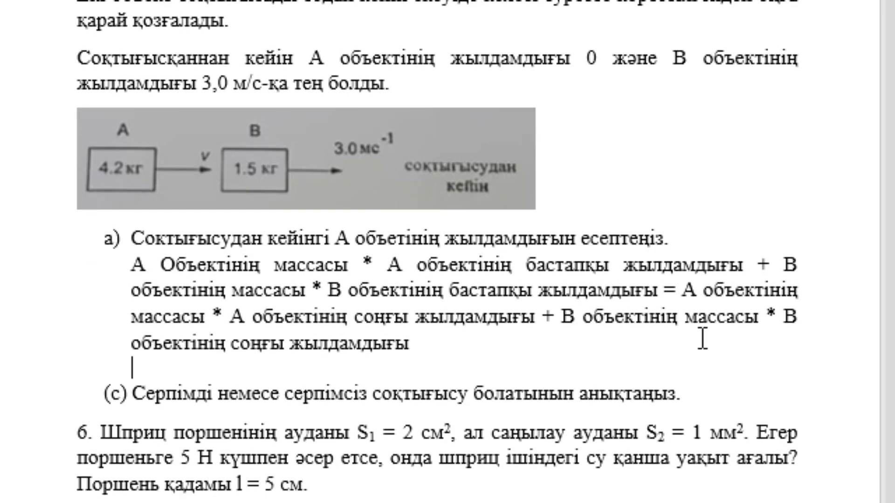
{"action": "type", "text": "(4,"}
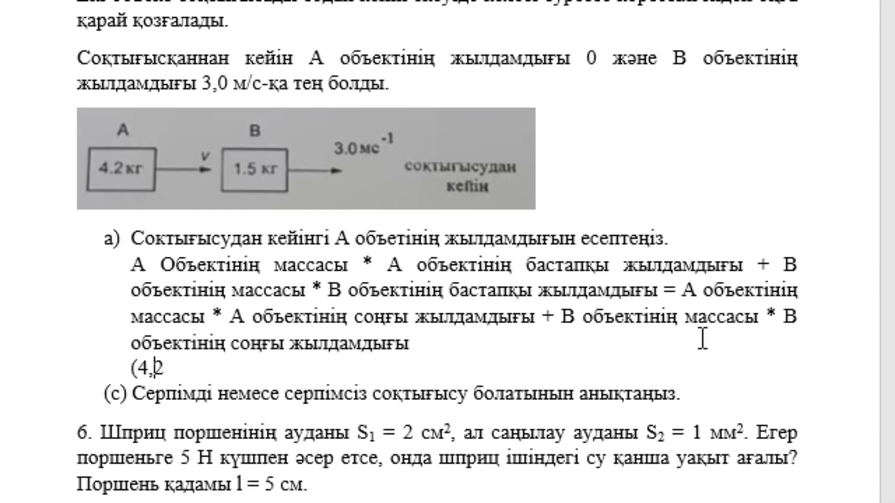
{"action": "type", "text": "2 кг "}
{"action": "type", "text": "*"}
{"action": "type", "text": " 3,"}
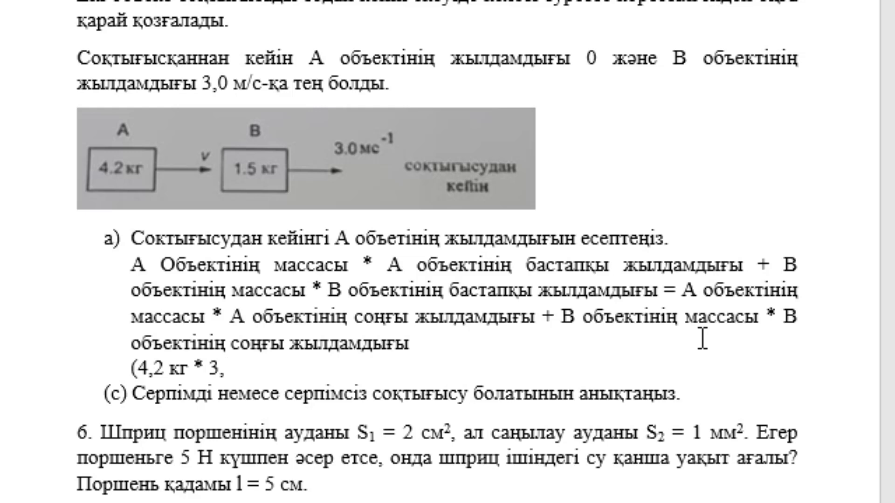
{"action": "type", "text": "6 "}
{"action": "type", "text": "м/м"}
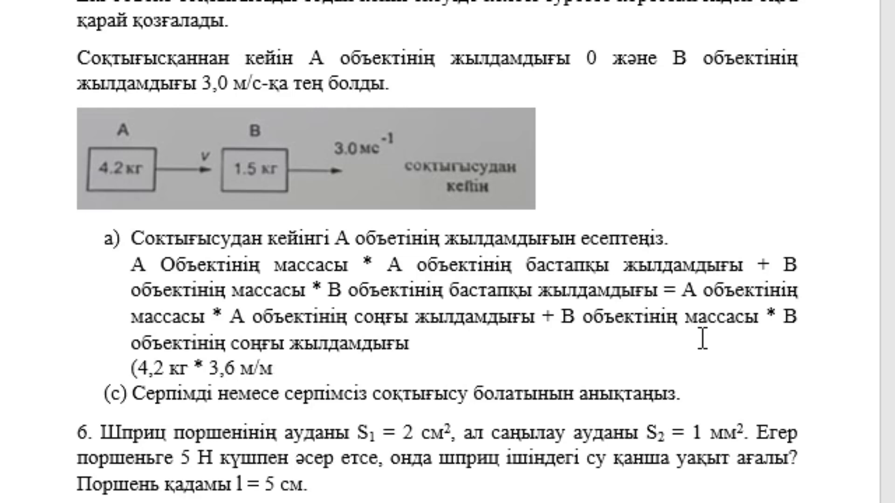
{"action": "key", "text": "BackSpace"}
{"action": "type", "text": "с"}
{"action": "type", "text": ") + "}
{"action": "type", "text": "(1"}
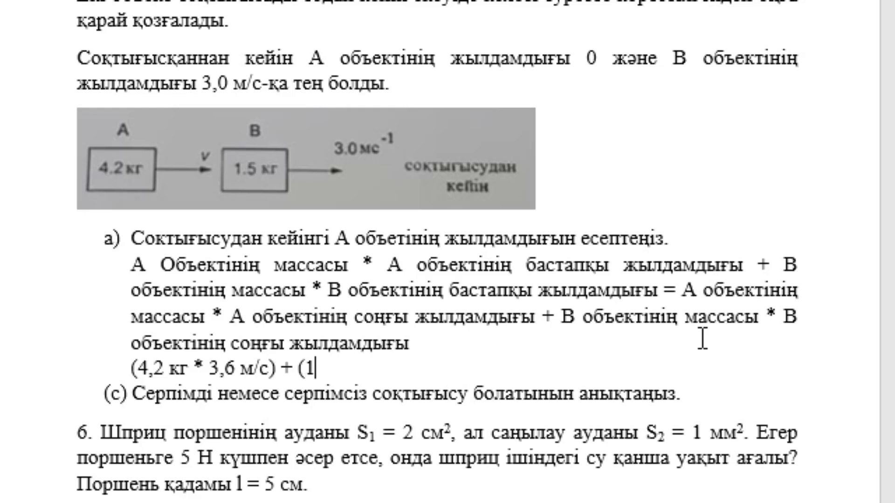
{"action": "type", "text": ",5 кг"}
{"action": "type", "text": " * 1,"}
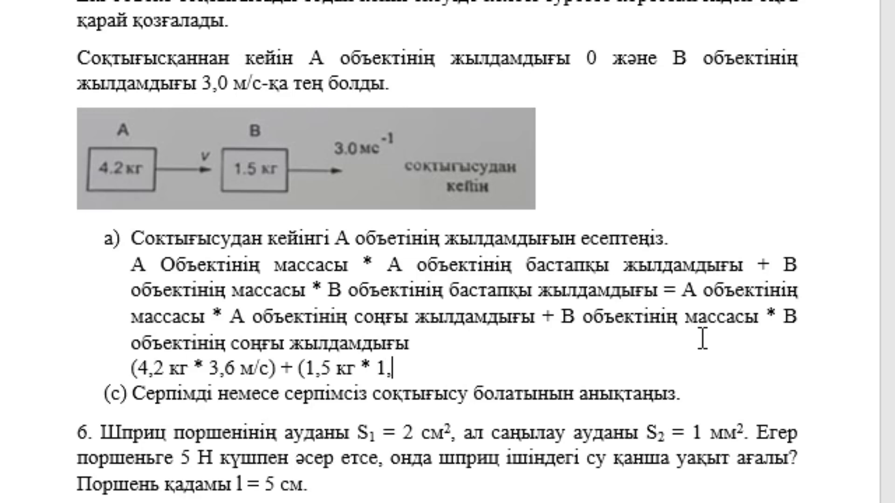
{"action": "type", "text": "2 ь"}
{"action": "type", "text": "/с)"}
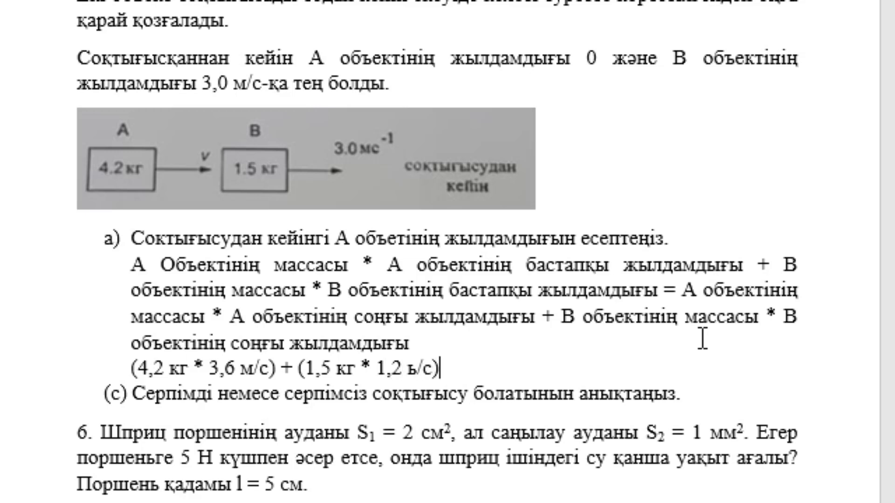
{"action": "type", "text": " = "}
{"action": "type", "text": "("}
{"action": "type", "text": "4,2 "}
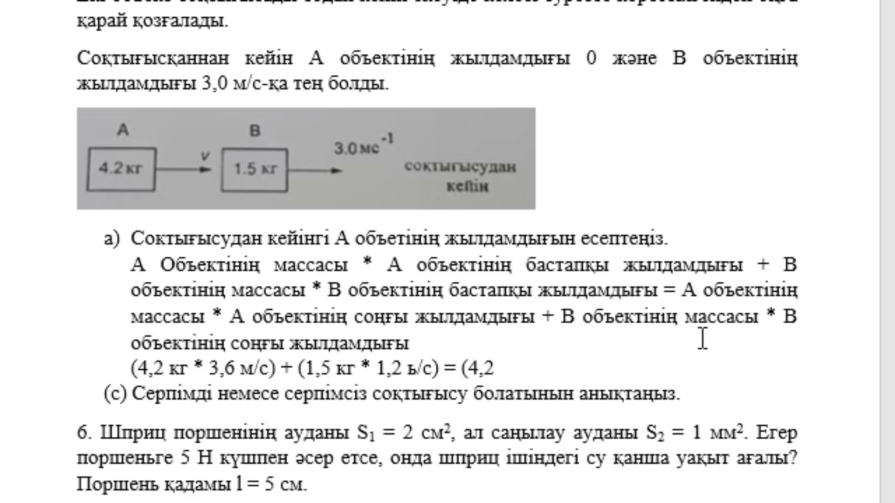
{"action": "type", "text": "кг "}
{"action": "type", "text": "* М"}
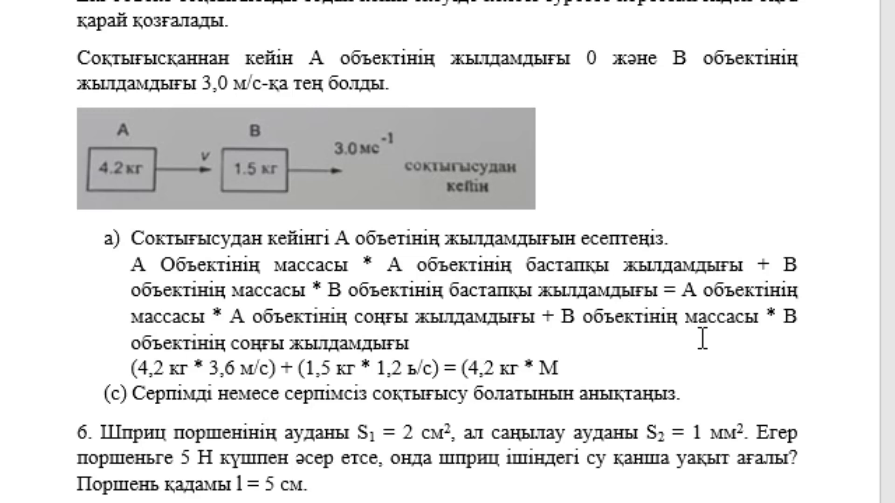
{"action": "key", "text": "BackSpace"}
{"action": "type", "text": "V"}
{"action": "type", "text": ")"}
{"action": "type", "text": " + "}
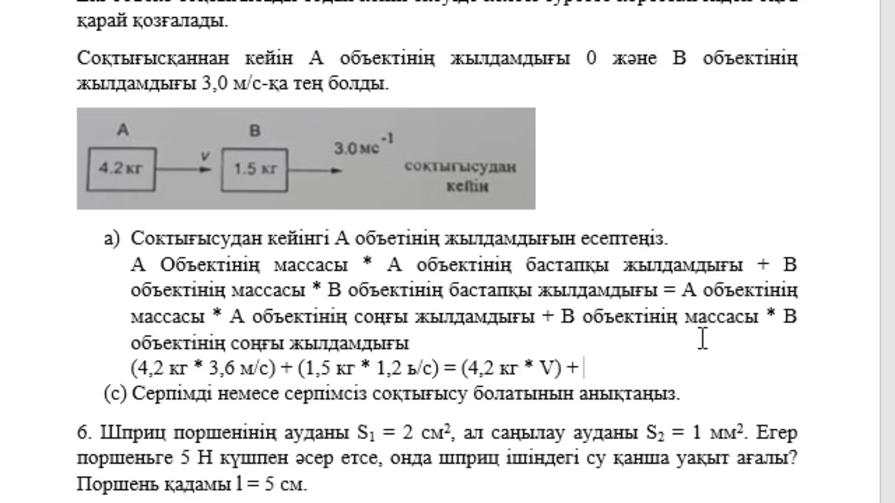
{"action": "type", "text": "(1?5"}
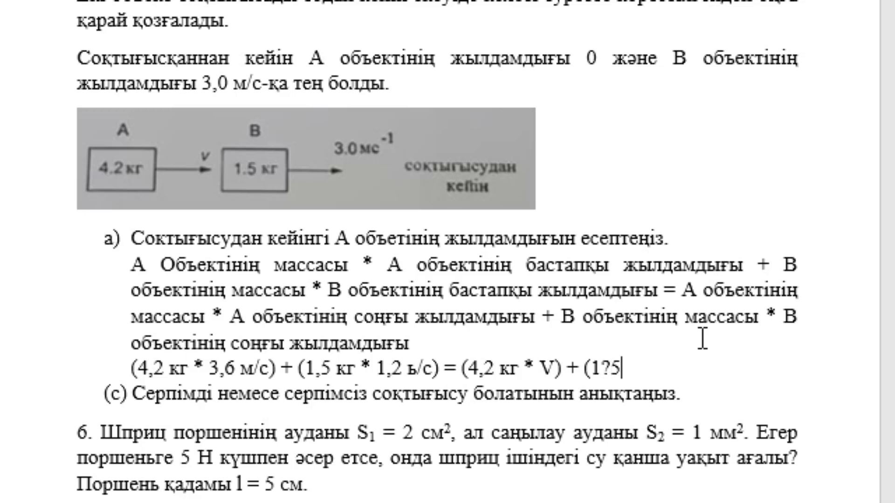
{"action": "key", "text": "BackSpace"}
{"action": "key", "text": "BackSpace"}
{"action": "type", "text": ",5 "}
{"action": "type", "text": "кг "}
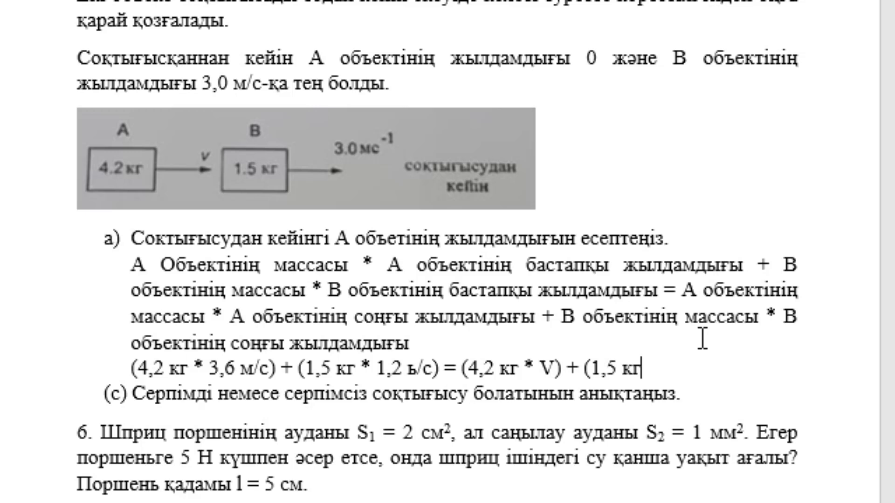
{"action": "type", "text": "* ("}
{"action": "type", "text": "-3"}
{"action": "type", "text": ",0 "}
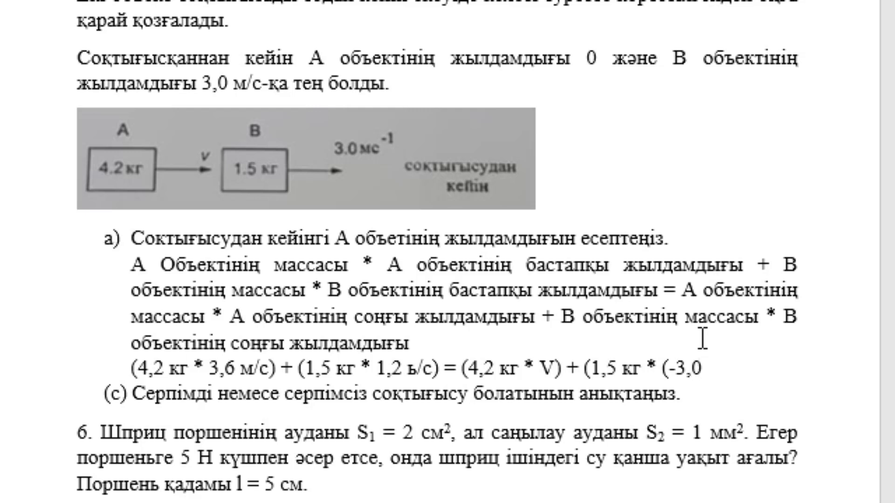
{"action": "type", "text": "м/"}
{"action": "type", "text": "с"}
{"action": "type", "text": "))"}
{"action": "key", "text": "Return"}
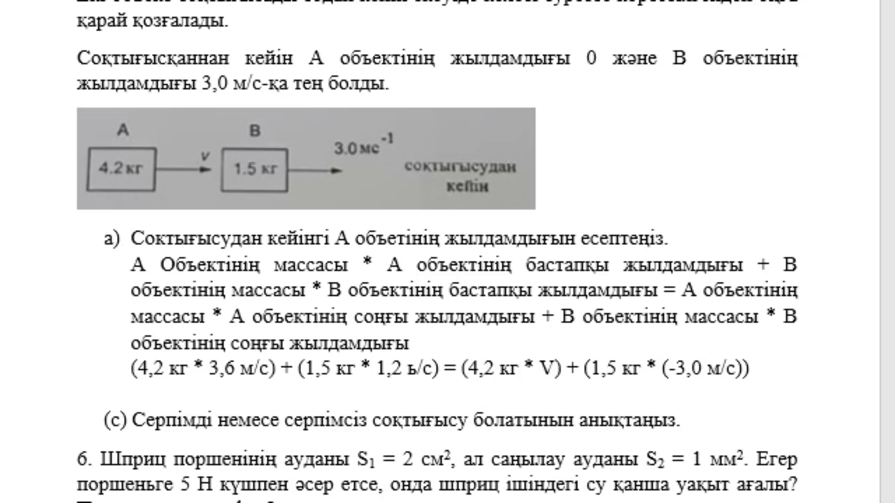
Add the line (15,12 кг м/с) + (1,8 кг * м/с) = 4,2 кг * V -4,5 кг*м/с
{"action": "type", "text": "(15,1"}
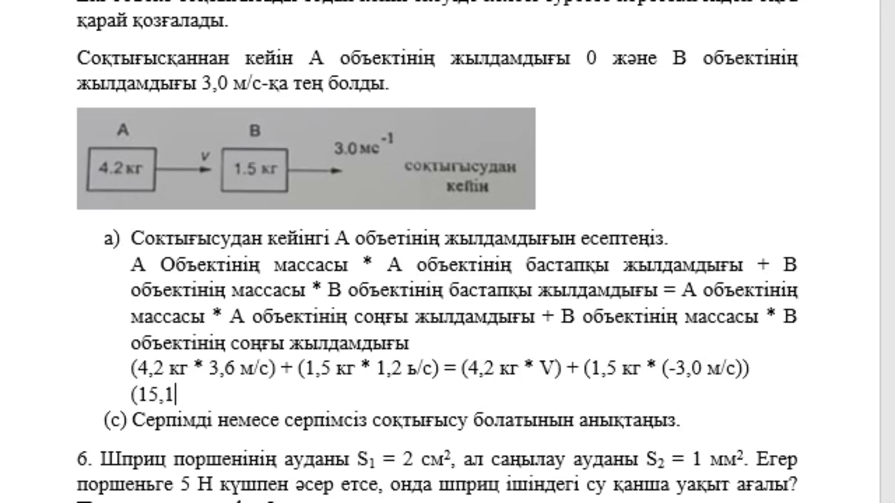
{"action": "type", "text": "2 кг м"}
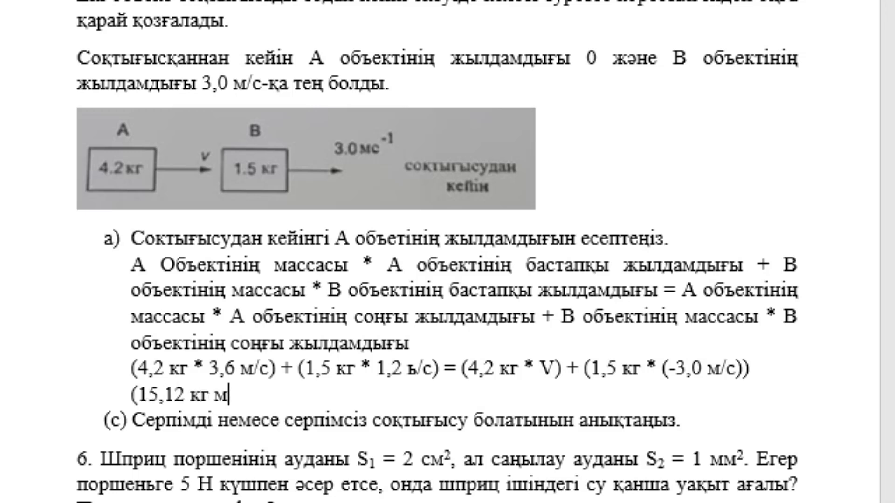
{"action": "type", "text": " /с "}
{"action": "type", "text": ") +"}
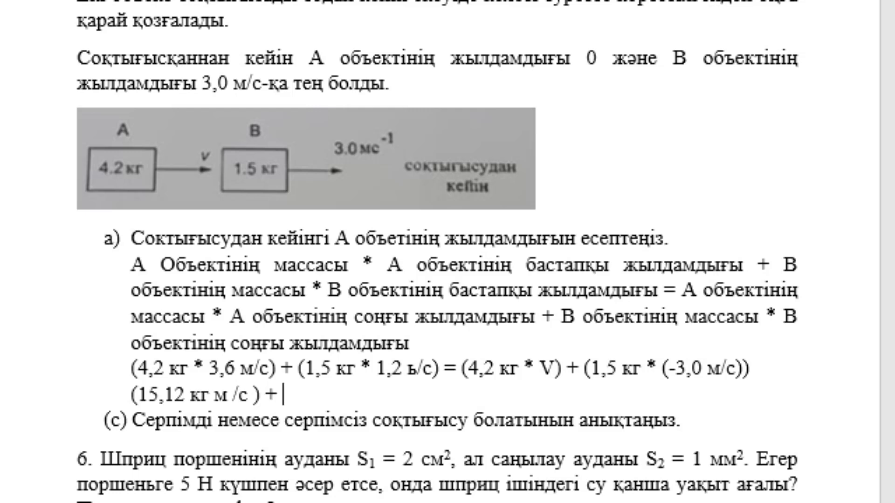
{"action": "type", "text": " (1,"}
{"action": "type", "text": "8"}
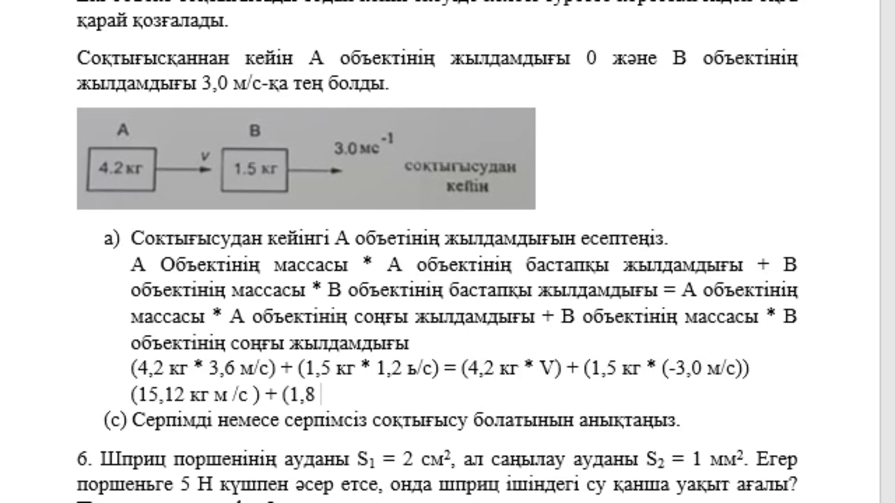
{"action": "type", "text": " кг * "}
{"action": "type", "text": "м/с"}
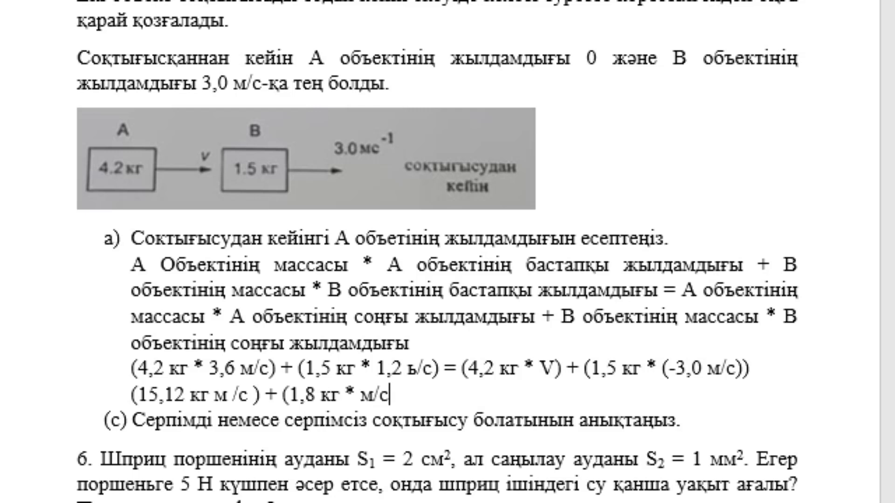
{"action": "type", "text": ")"}
{"action": "type", "text": " = 4"}
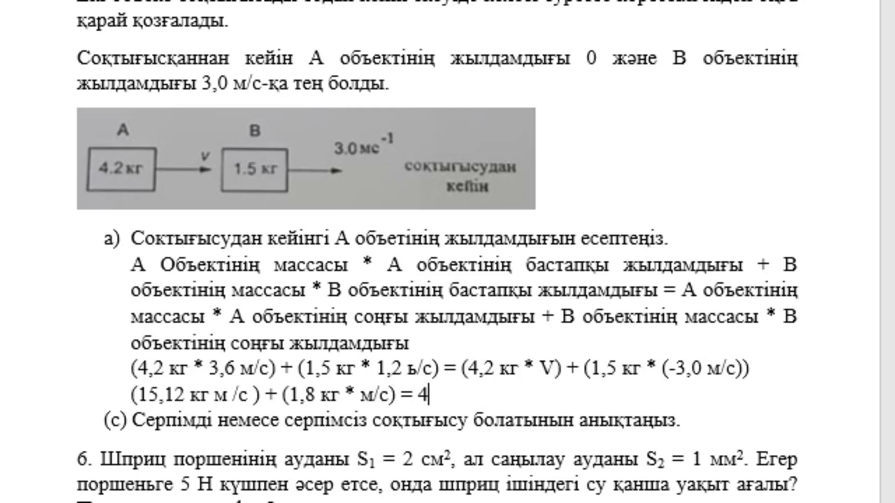
{"action": "type", "text": ",2 к"}
{"action": "type", "text": "г * "}
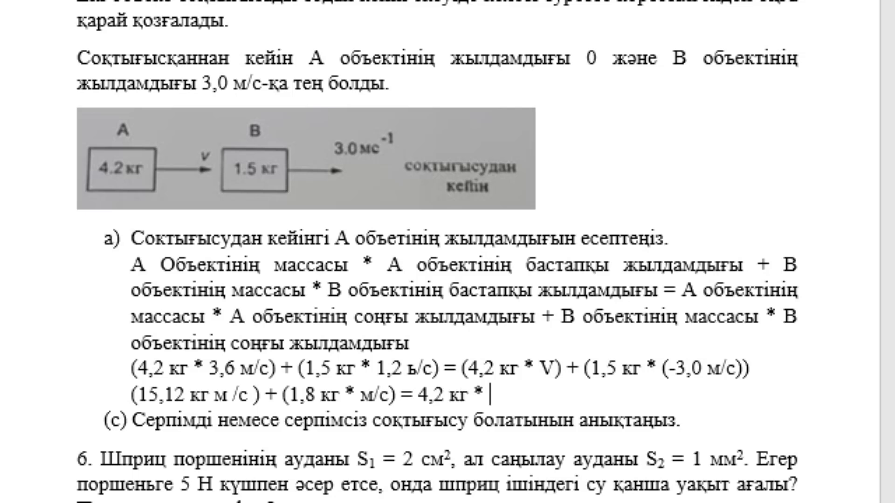
{"action": "type", "text": "М"}
{"action": "key", "text": "BackSpace"}
{"action": "type", "text": "V"}
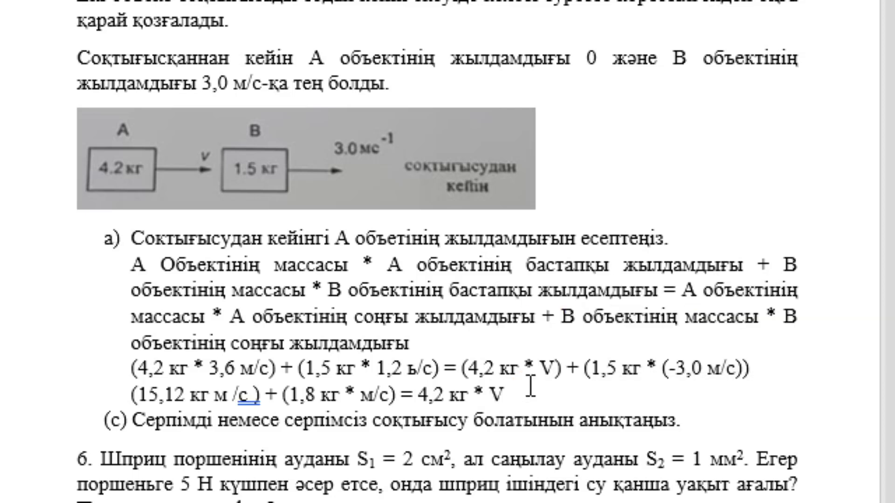
{"action": "type", "text": " ="}
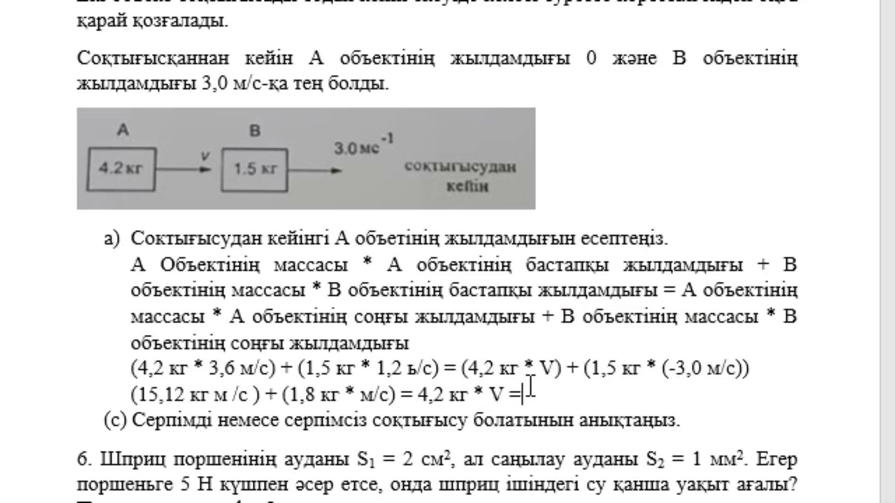
{"action": "key", "text": "BackSpace"}
{"action": "type", "text": "-"}
{"action": "type", "text": "4,5 "}
{"action": "type", "text": "кг*"}
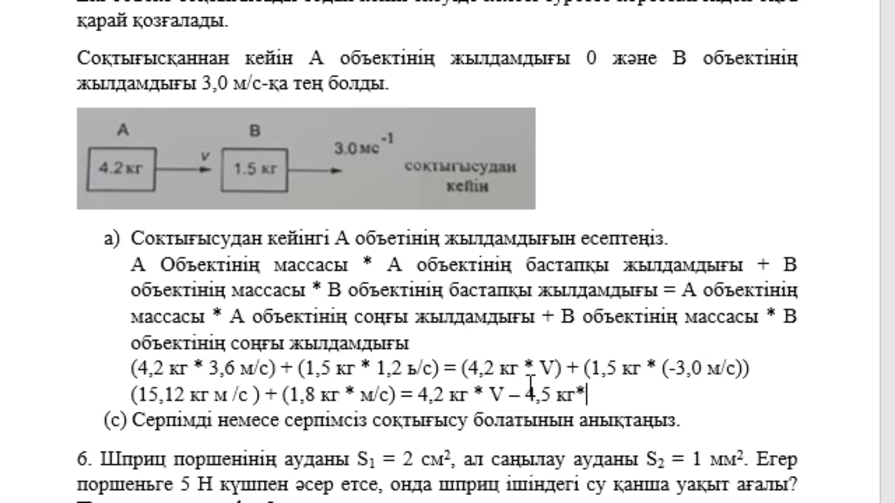
{"action": "type", "text": "м/"}
{"action": "type", "text": "с"}
{"action": "key", "text": "Return"}
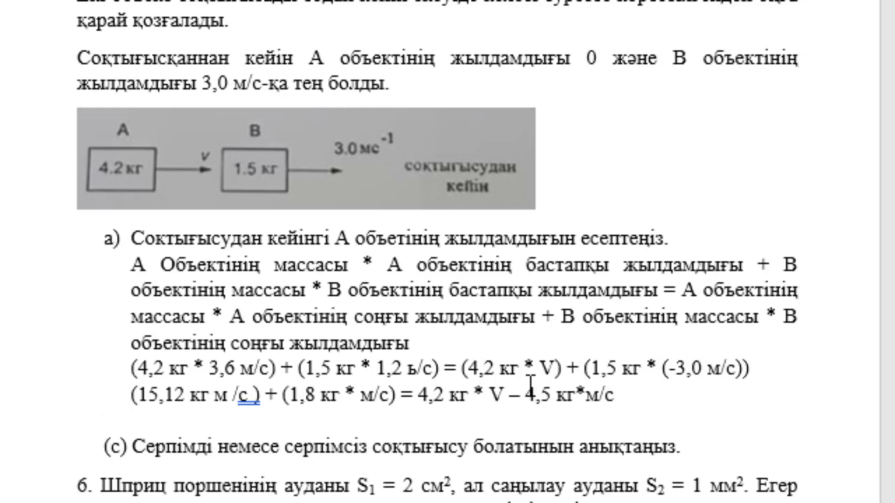
Add the line 15,12 кг м/с + 1,8 кг*м/с + 4,5 кг* м/с = 44,2 кг * V
{"action": "type", "text": "1"}
{"action": "type", "text": "5,1"}
{"action": "type", "text": "2 кг"}
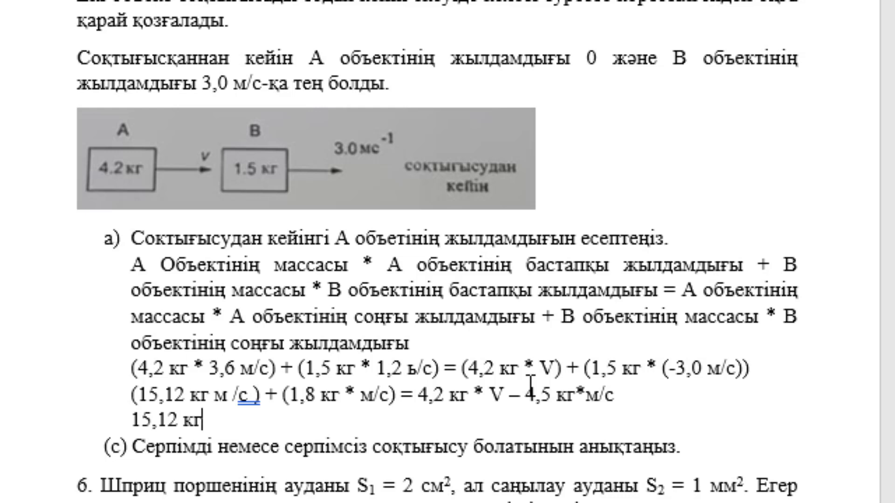
{"action": "type", "text": " м/"}
{"action": "type", "text": "с "}
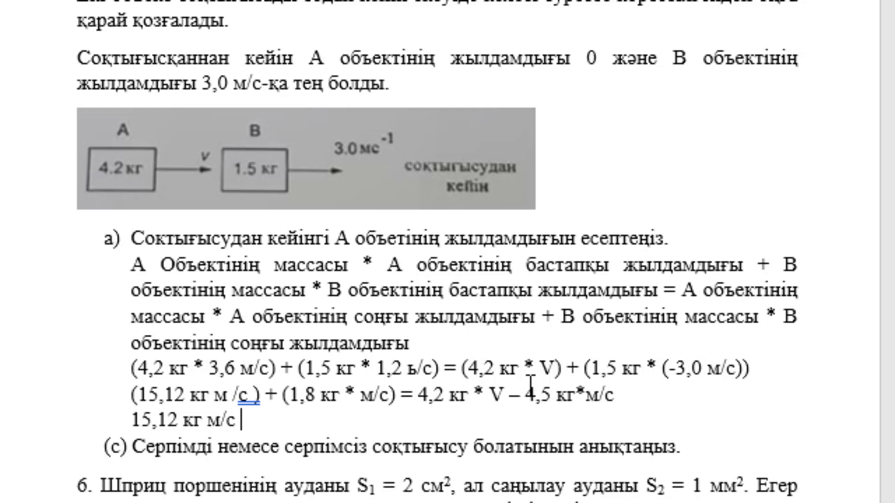
{"action": "type", "text": "+"}
{"action": "type", "text": " 1,8 "}
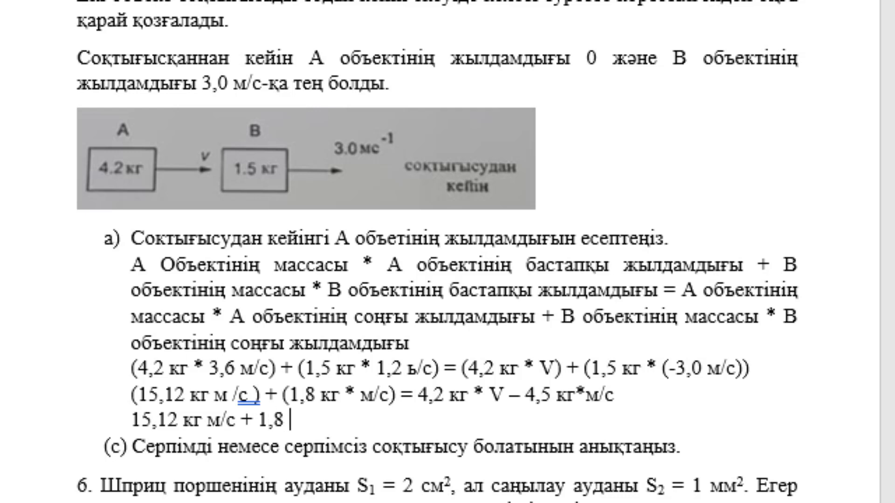
{"action": "type", "text": "кг*"}
{"action": "type", "text": "м/с "}
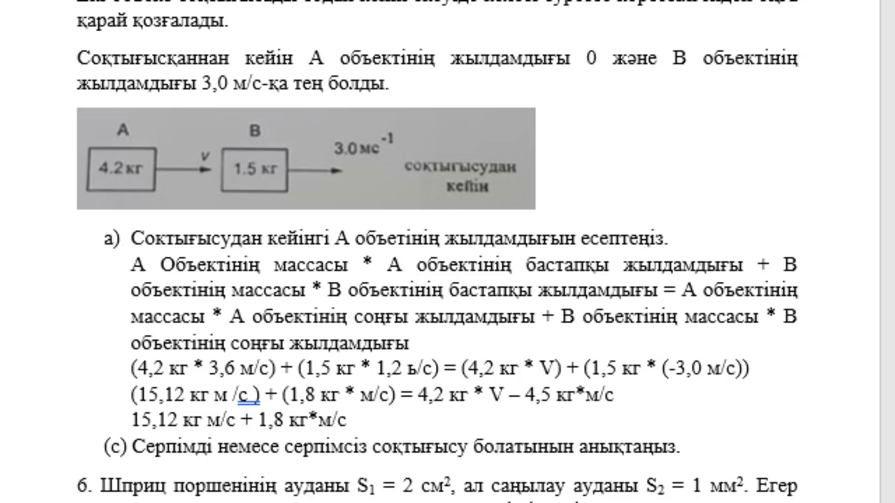
{"action": "type", "text": "+"}
{"action": "type", "text": " 4,5 "}
{"action": "type", "text": "кг"}
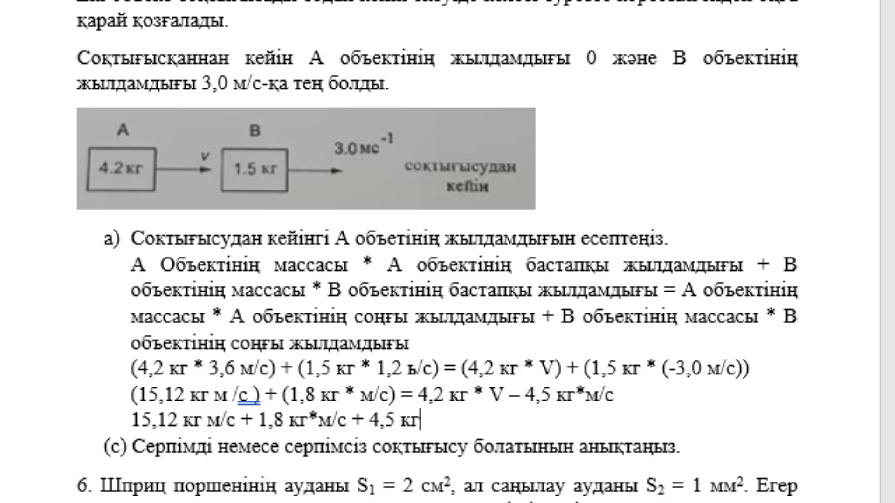
{"action": "type", "text": "* "}
{"action": "type", "text": "м/"}
{"action": "type", "text": "с"}
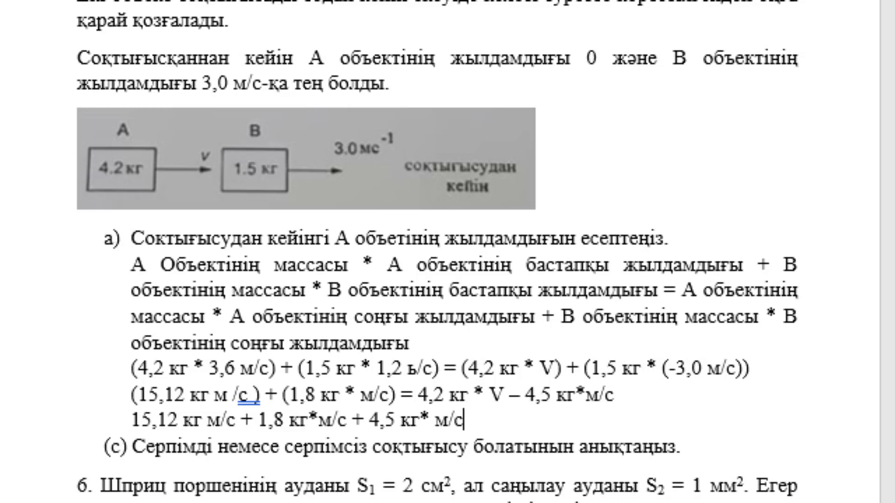
{"action": "type", "text": " = 44"}
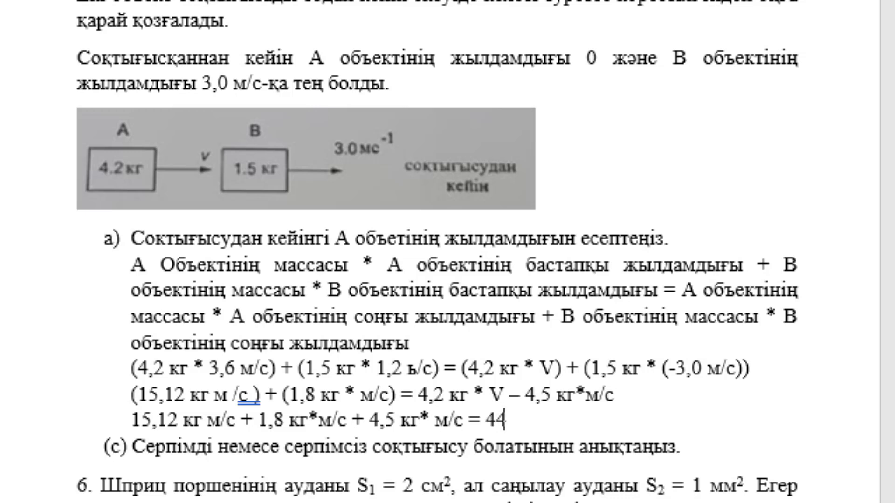
{"action": "type", "text": ",2 кг "}
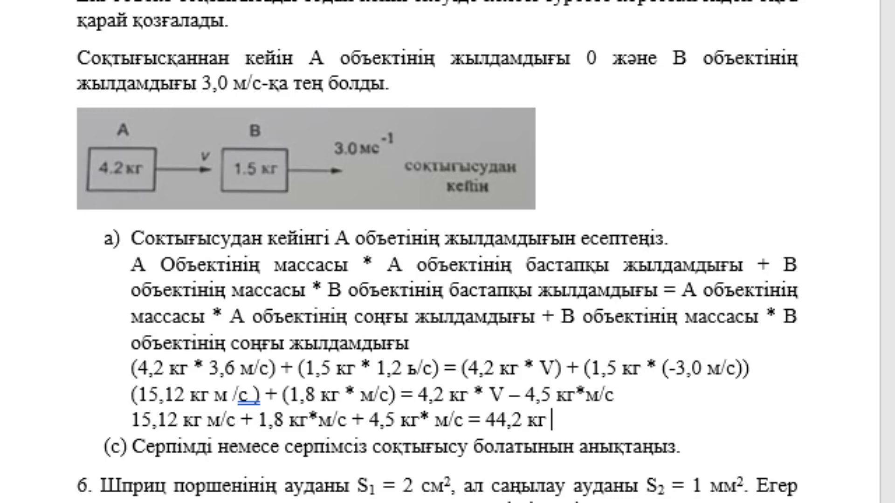
{"action": "type", "text": "*"}
{"action": "type", "text": "V"}
{"action": "key", "text": "Return"}
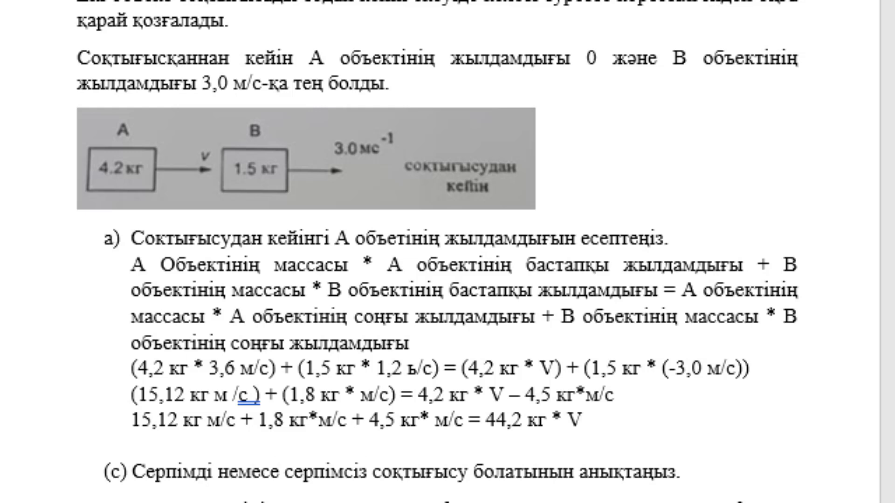
Add the line 21,42 кг*м/с = 4,2 кг * V
{"action": "type", "text": "21,42"}
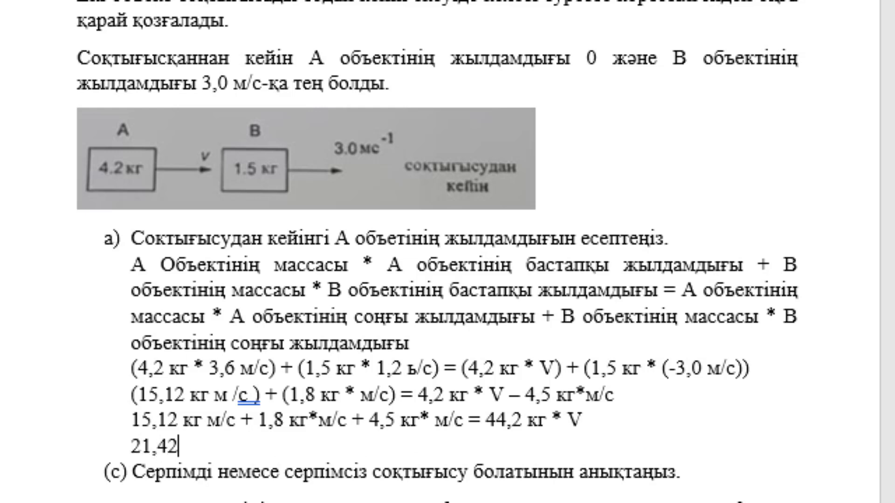
{"action": "type", "text": " к"}
{"action": "type", "text": "г*м"}
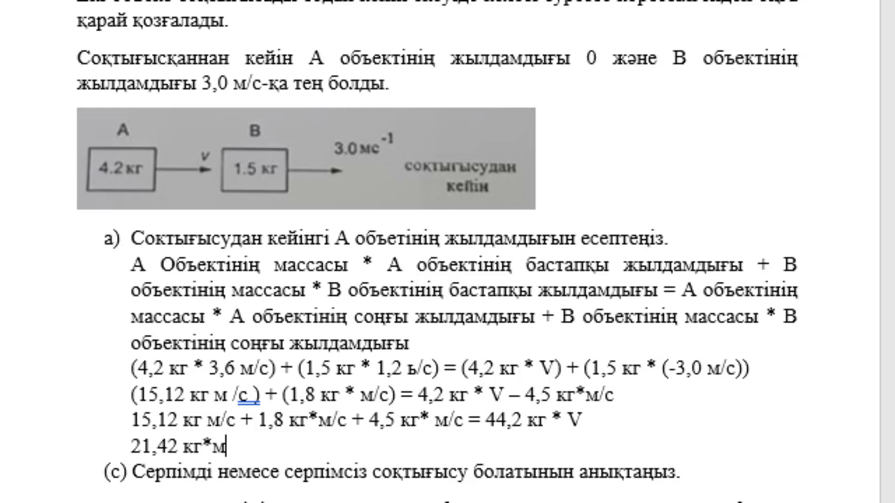
{"action": "type", "text": "/с"}
{"action": "type", "text": " = 4"}
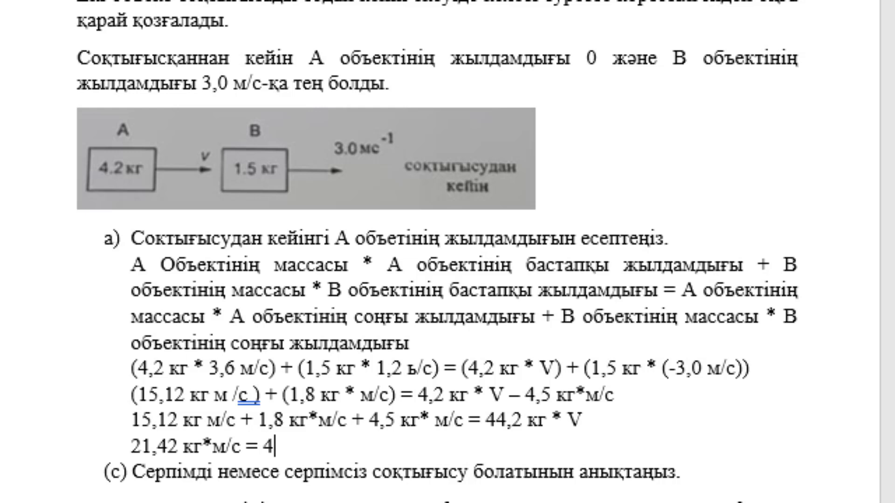
{"action": "type", "text": ",2 "}
{"action": "type", "text": "кг 8"}
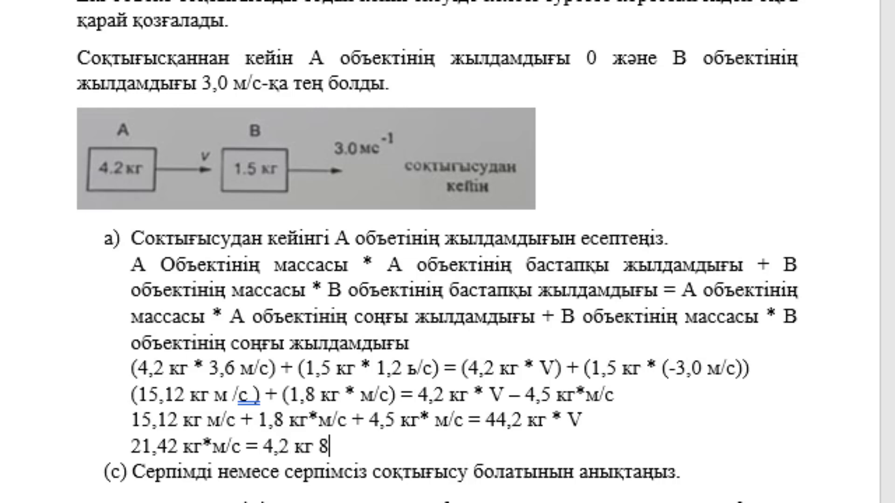
{"action": "type", "text": " М"}
{"action": "key", "text": "BackSpace"}
{"action": "key", "text": "BackSpace"}
{"action": "type", "text": "*"}
{"action": "type", "text": "V"}
{"action": "key", "text": "Return"}
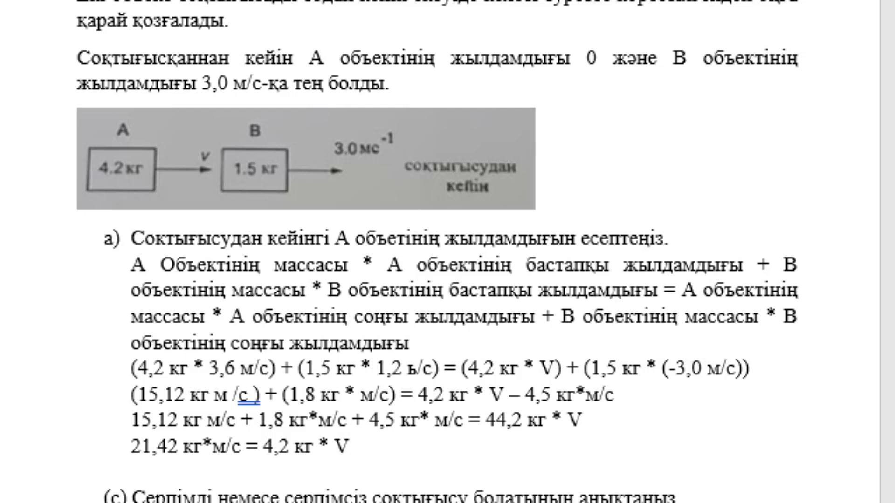
Type the final result V = 21, 42 кг * м/с / 4,2 кг = 5,1 м/с
{"action": "type", "text": "M ="}
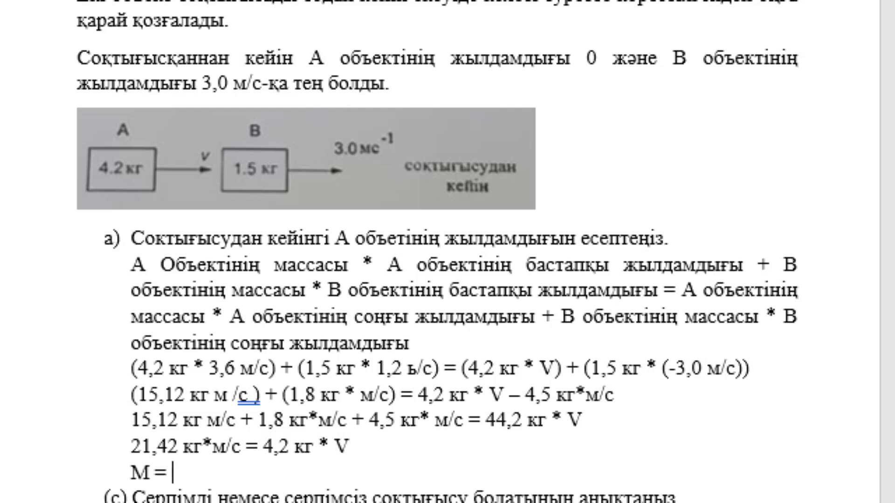
{"action": "key", "text": "BackSpace"}
{"action": "key", "text": "BackSpace"}
{"action": "key", "text": "BackSpace"}
{"action": "key", "text": "BackSpace"}
{"action": "type", "text": "V "}
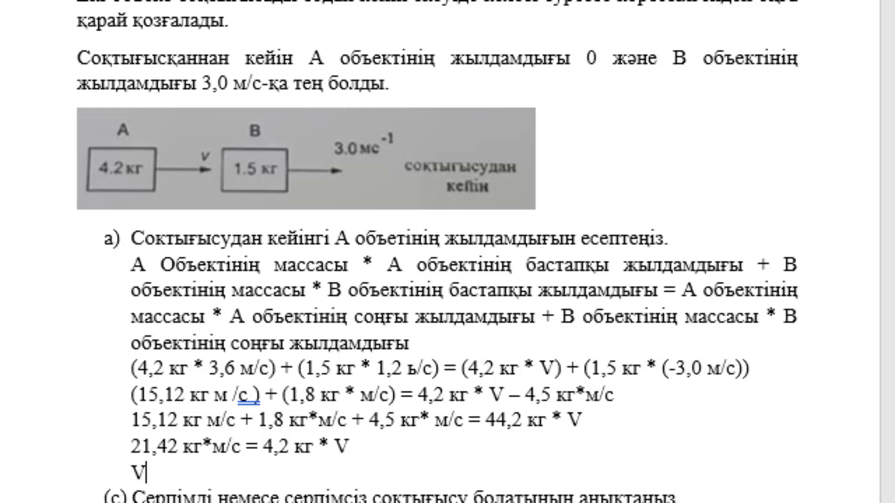
{"action": "type", "text": "= "}
{"action": "type", "text": "21, 42 "}
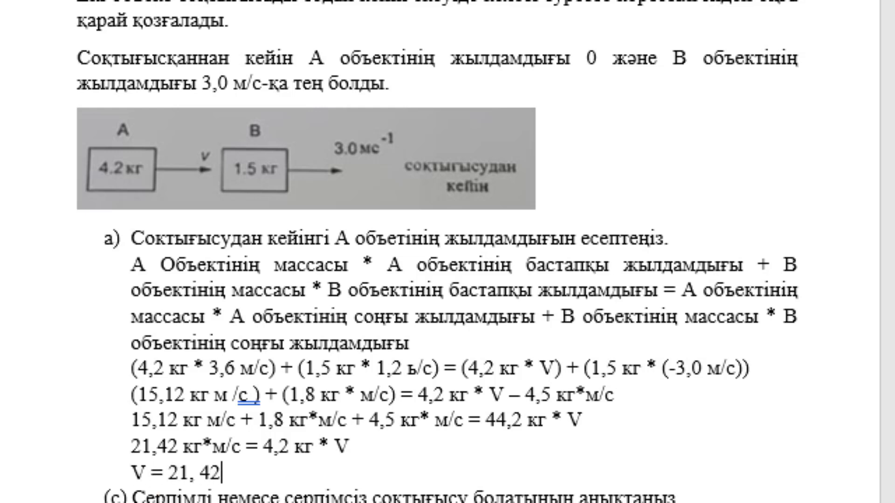
{"action": "type", "text": "кг * "}
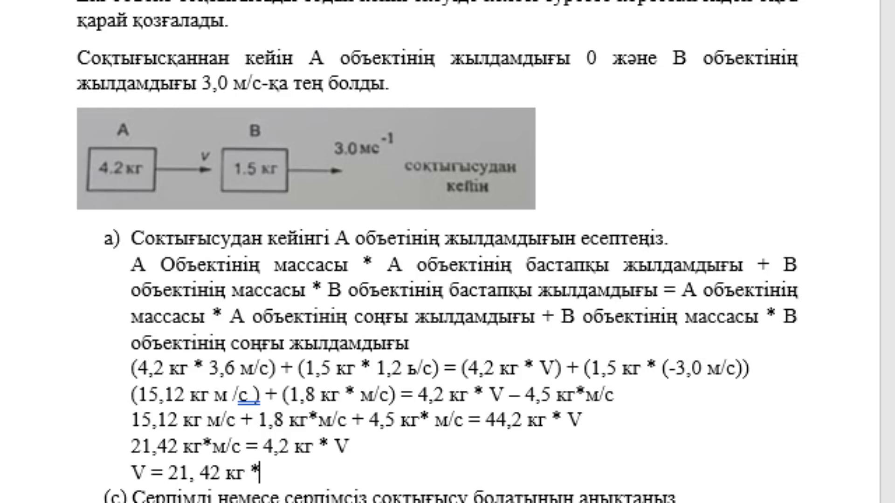
{"action": "type", "text": "м/"}
{"action": "type", "text": "с"}
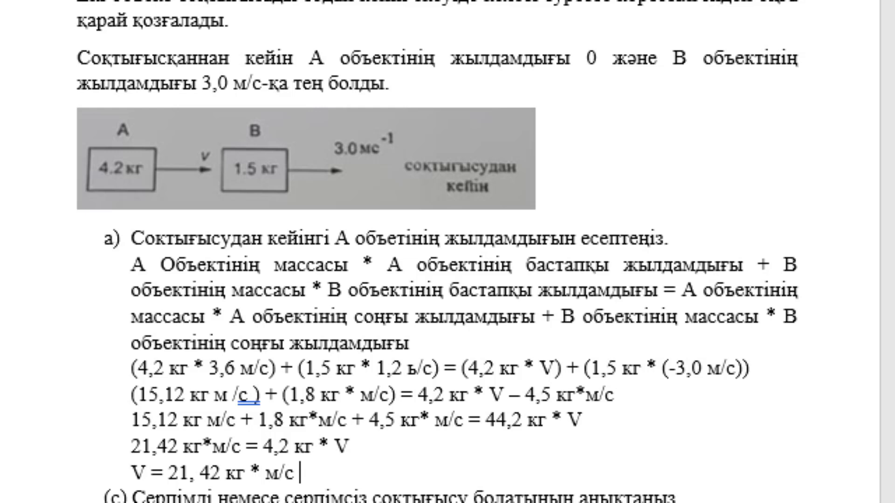
{"action": "type", "text": " ,"}
{"action": "key", "text": "BackSpace"}
{"action": "type", "text": "/ 4"}
{"action": "type", "text": ",2 "}
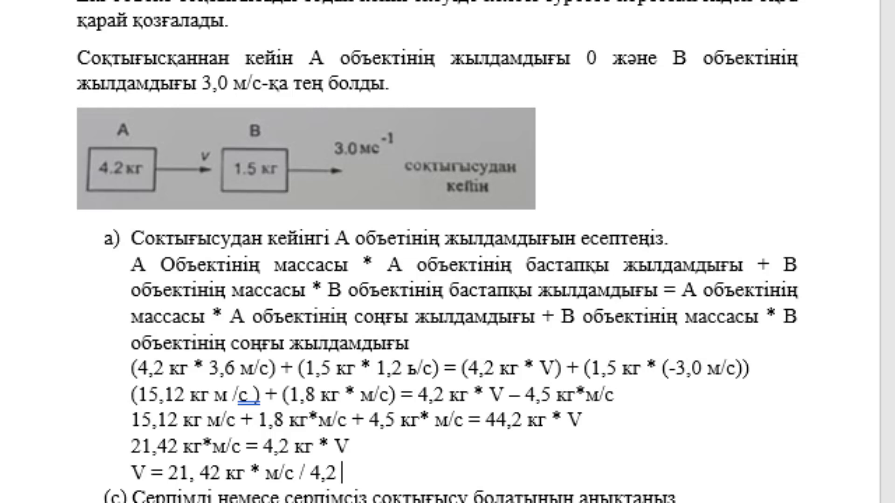
{"action": "type", "text": "кг = "}
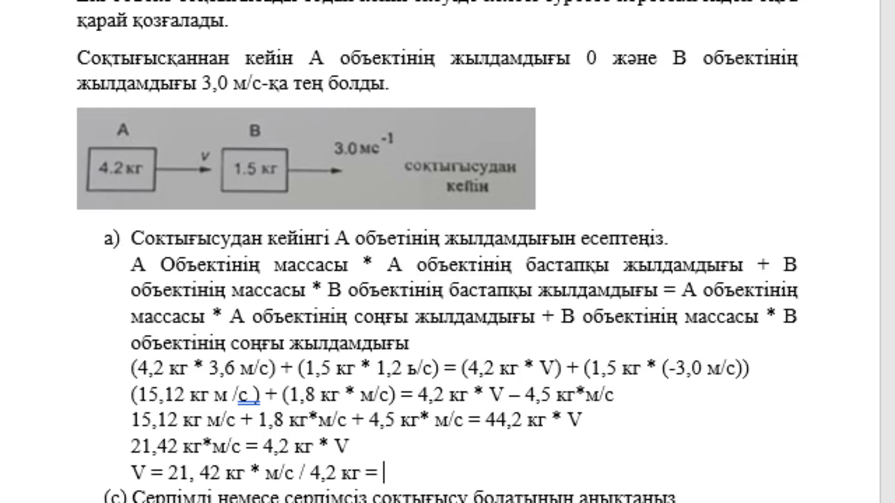
{"action": "type", "text": "5,1"}
{"action": "type", "text": " м"}
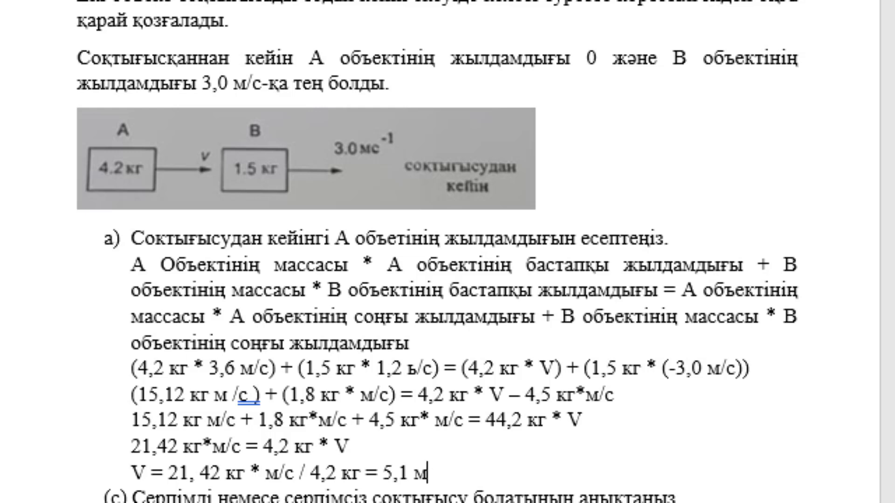
{"action": "type", "text": "/с"}
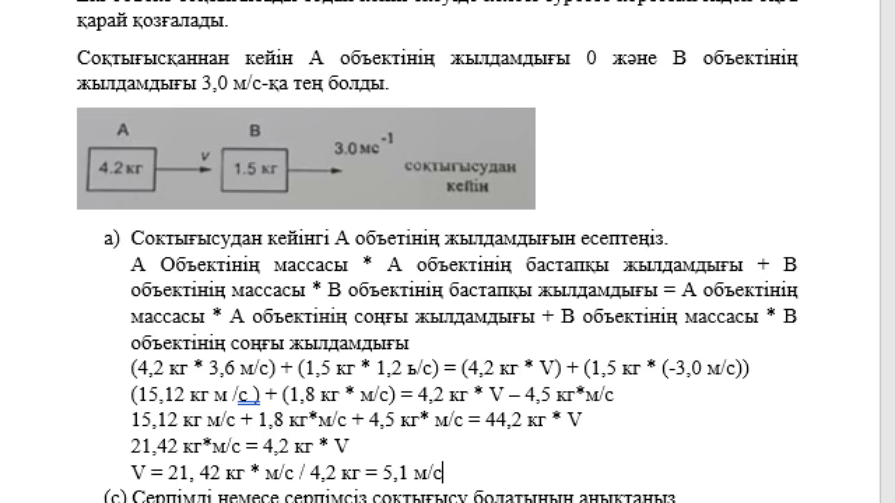
Place the cursor at the end of part (c) of the collision question
{"action": "scroll", "coordinate": [484, 424], "scroll_direction": "down", "scroll_amount": 2}
{"action": "scroll", "coordinate": [468, 424], "scroll_direction": "down", "scroll_amount": 4}
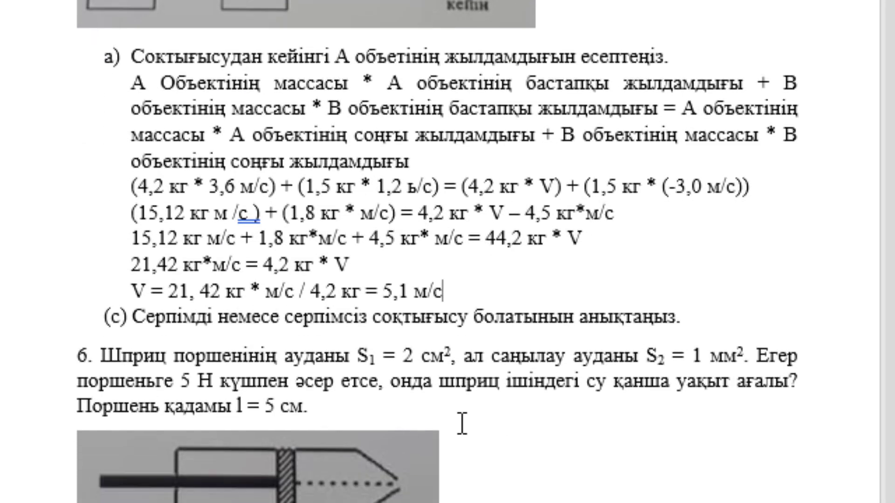
{"action": "scroll", "coordinate": [462, 424], "scroll_direction": "down", "scroll_amount": 2}
{"action": "left_click", "coordinate": [341, 311]}
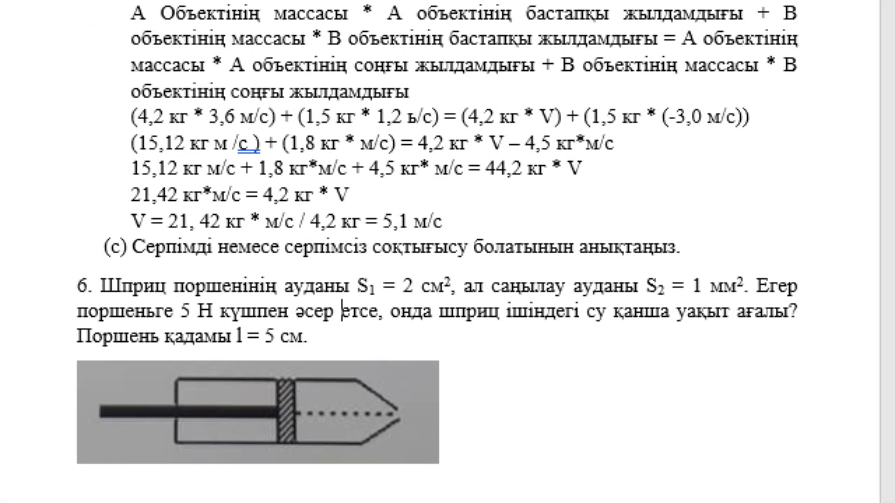
{"action": "left_click", "coordinate": [360, 345]}
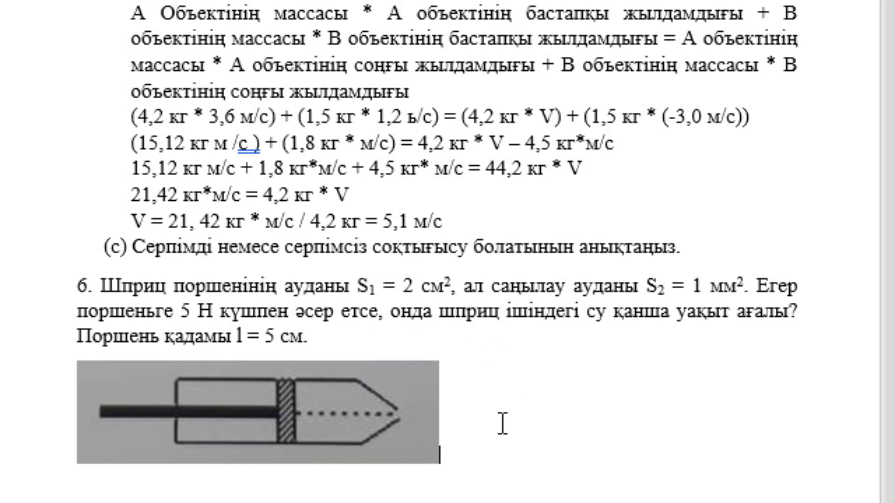
{"action": "left_click_drag", "start_coordinate": [180, 284], "coordinate": [354, 287]}
{"action": "left_click", "coordinate": [495, 324]}
{"action": "left_click", "coordinate": [404, 246]}
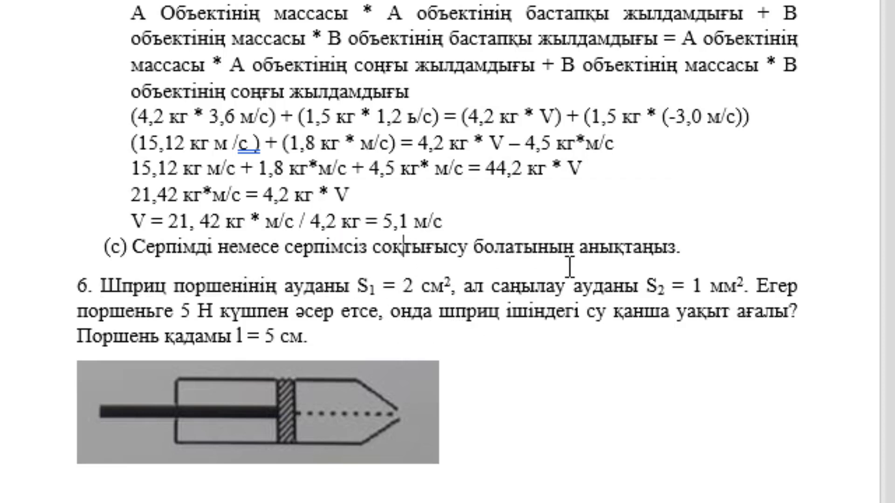
{"action": "left_click", "coordinate": [688, 246]}
Add the answer 'Серпімді емес' on a new unnumbered line below part (c)
{"action": "key", "text": "Return"}
{"action": "key", "text": "BackSpace"}
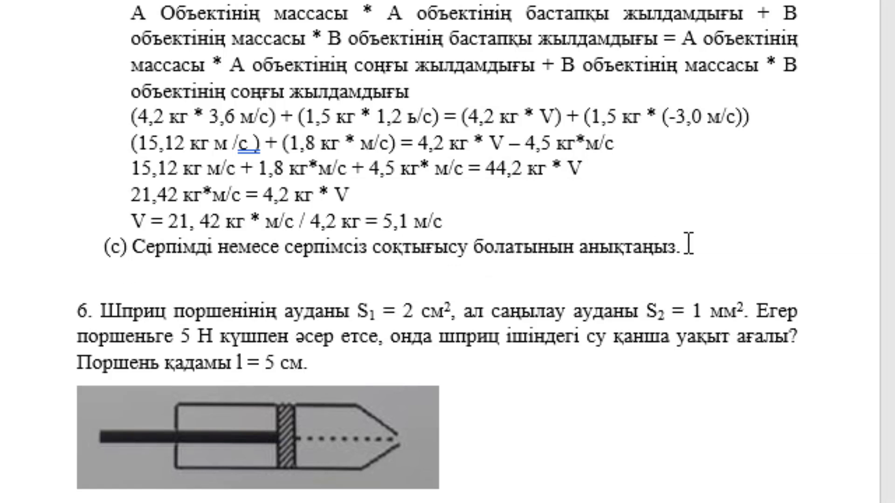
{"action": "type", "text": "Се"}
{"action": "type", "text": "рп3мд3 ем"}
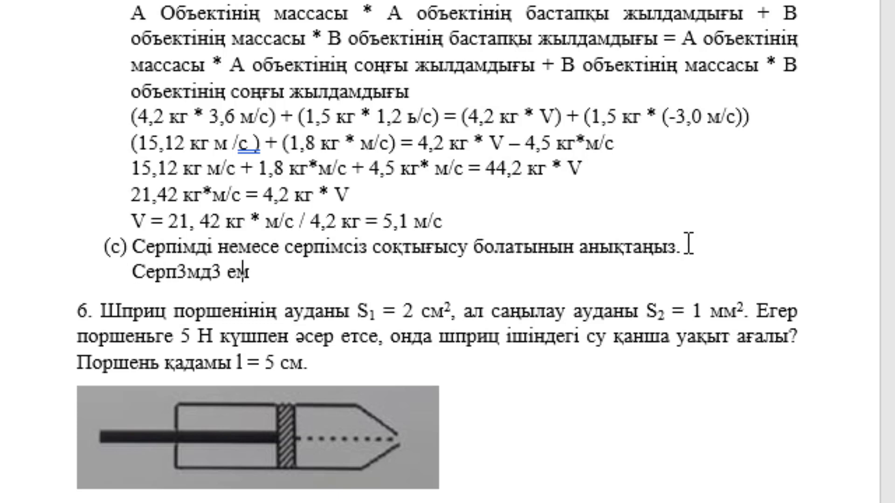
{"action": "type", "text": "ес"}
{"action": "key", "text": "BackSpace"}
{"action": "key", "text": "BackSpace"}
{"action": "key", "text": "BackSpace"}
{"action": "key", "text": "BackSpace"}
{"action": "key", "text": "BackSpace"}
{"action": "key", "text": "BackSpace"}
{"action": "key", "text": "BackSpace"}
{"action": "key", "text": "BackSpace"}
{"action": "key", "text": "BackSpace"}
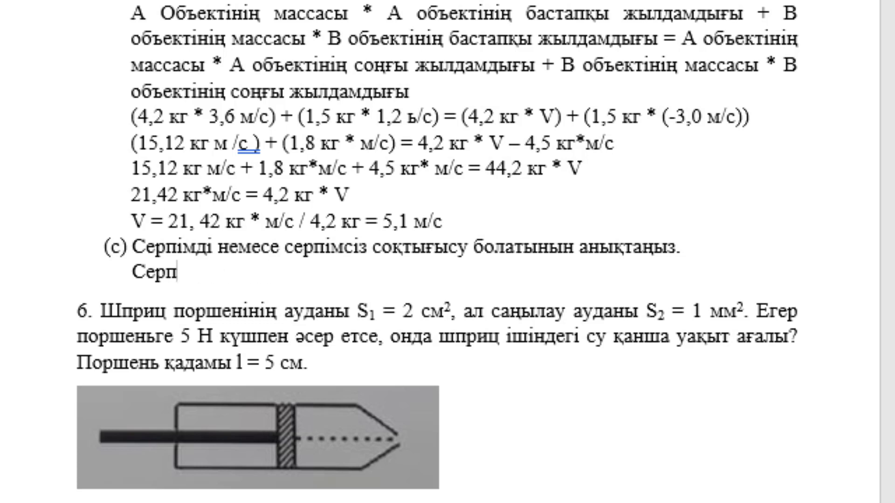
{"action": "type", "text": "імді емес"}
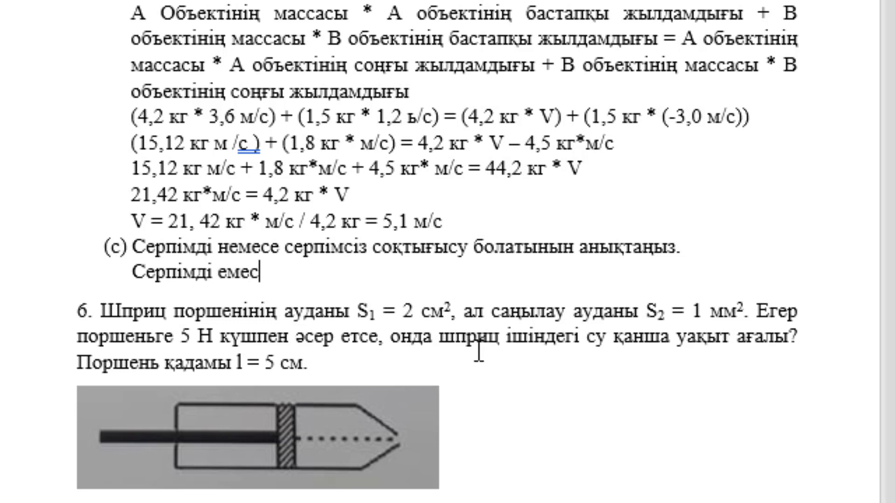
{"action": "left_click", "coordinate": [319, 365]}
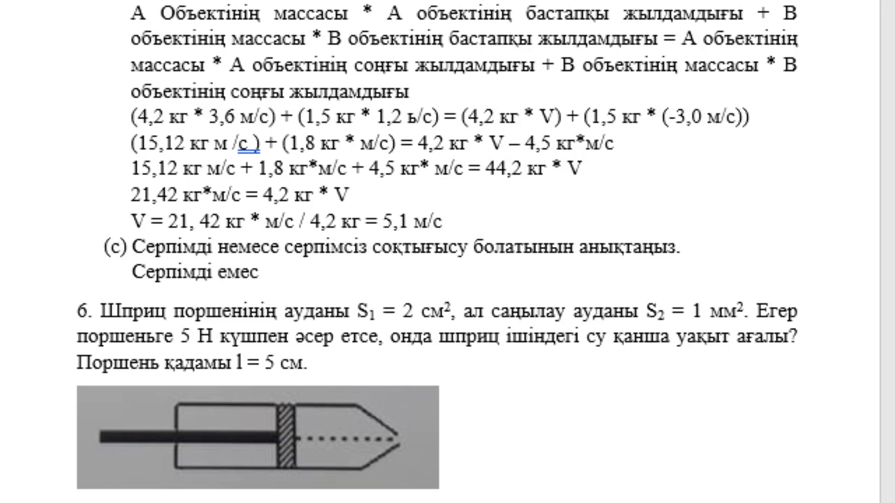
Write the time formula t = (l*S1) / (S2 * v) below the syringe figure
{"action": "scroll", "coordinate": [462, 307], "scroll_direction": "down", "scroll_amount": 2}
{"action": "scroll", "coordinate": [463, 306], "scroll_direction": "down", "scroll_amount": 2}
{"action": "scroll", "coordinate": [463, 306], "scroll_direction": "down", "scroll_amount": 1}
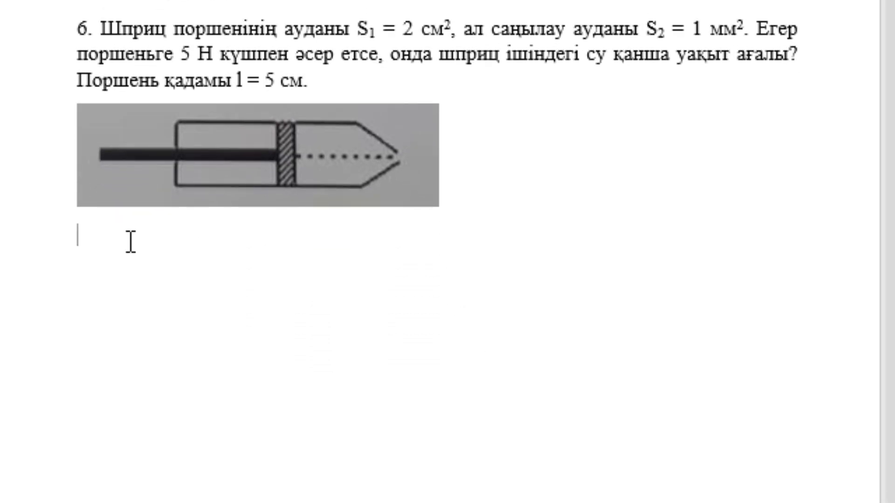
{"action": "type", "text": "e"}
{"action": "key", "text": "BackSpace"}
{"action": "type", "text": "E"}
{"action": "key", "text": "BackSpace"}
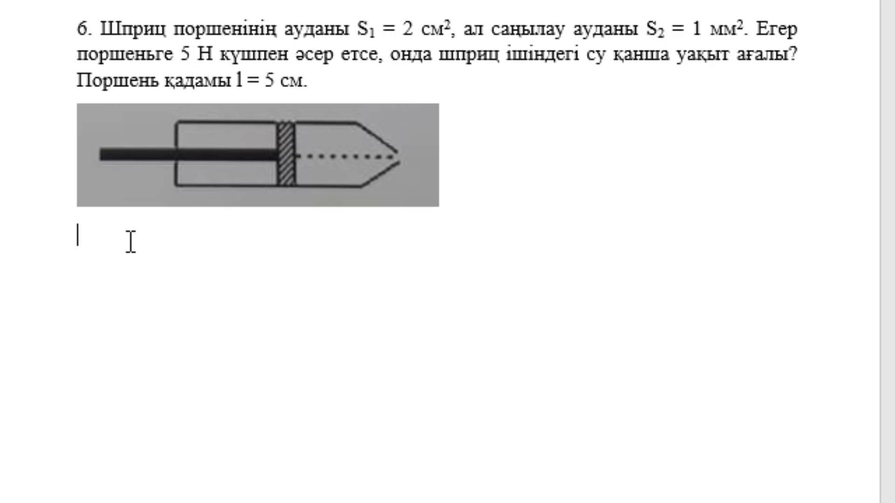
{"action": "type", "text": "т"}
{"action": "key", "text": "BackSpace"}
{"action": "key", "text": "BackSpace"}
{"action": "type", "text": "t"}
{"action": "type", "text": "="}
{"action": "type", "text": "("}
{"action": "type", "text": "1"}
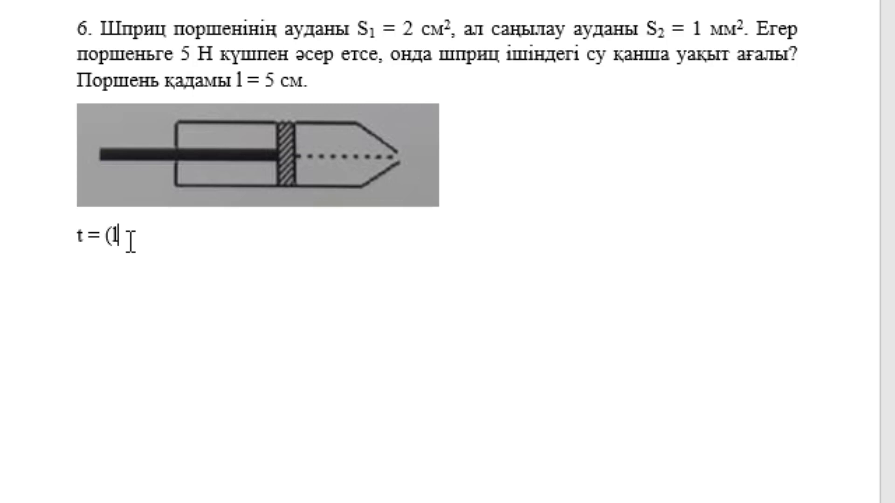
{"action": "type", "text": "*5"}
{"action": "type", "text": "1"}
{"action": "type", "text": ")"}
{"action": "type", "text": "/"}
{"action": "type", "text": " ("}
{"action": "type", "text": "S"}
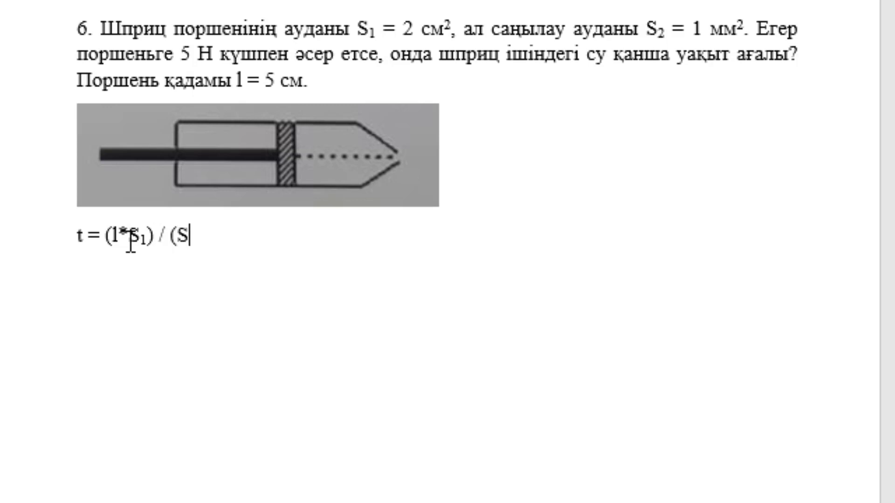
{"action": "type", "text": "2"}
{"action": "type", "text": " * "}
{"action": "type", "text": "v"}
{"action": "type", "text": ")"}
{"action": "key", "text": "Return"}
Add v = F/S2 and start substituting values: v = 5H / (1 мм2 * 10-6 мм2) = 5 * 1
{"action": "type", "text": "v "}
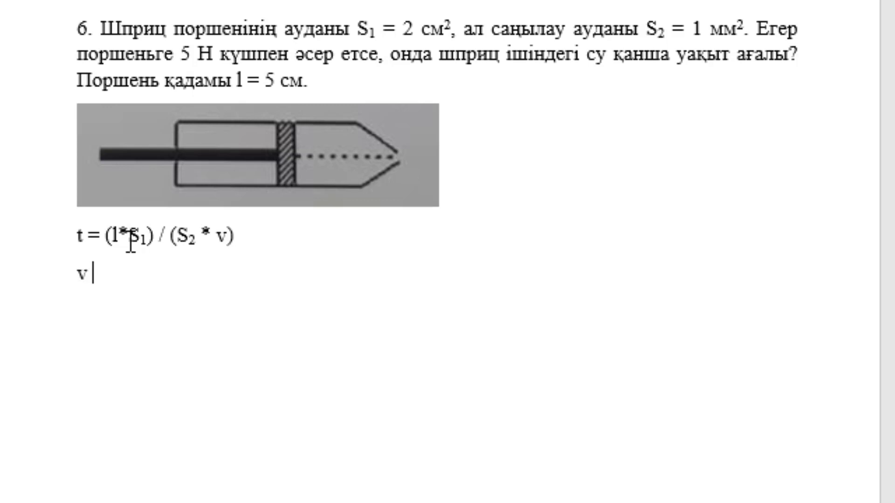
{"action": "type", "text": "= F"}
{"action": "type", "text": "/S"}
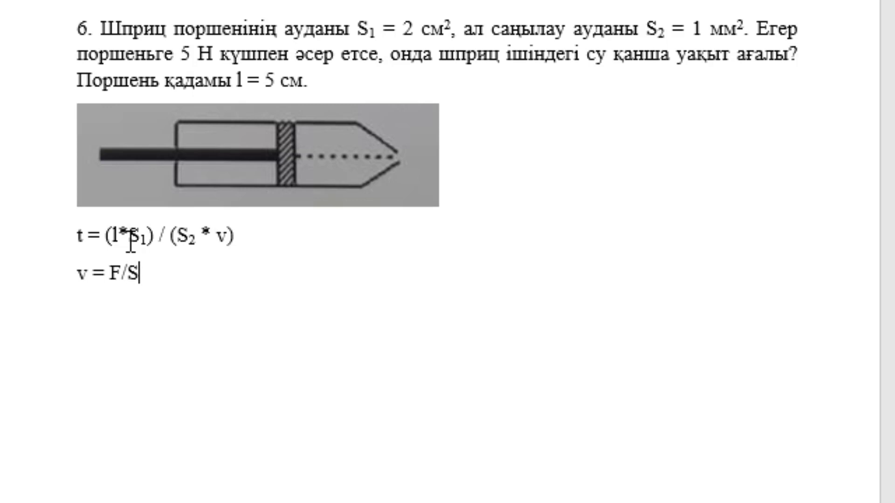
{"action": "type", "text": "2"}
{"action": "key", "text": "Return"}
{"action": "type", "text": "v "}
{"action": "type", "text": "= "}
{"action": "type", "text": "5"}
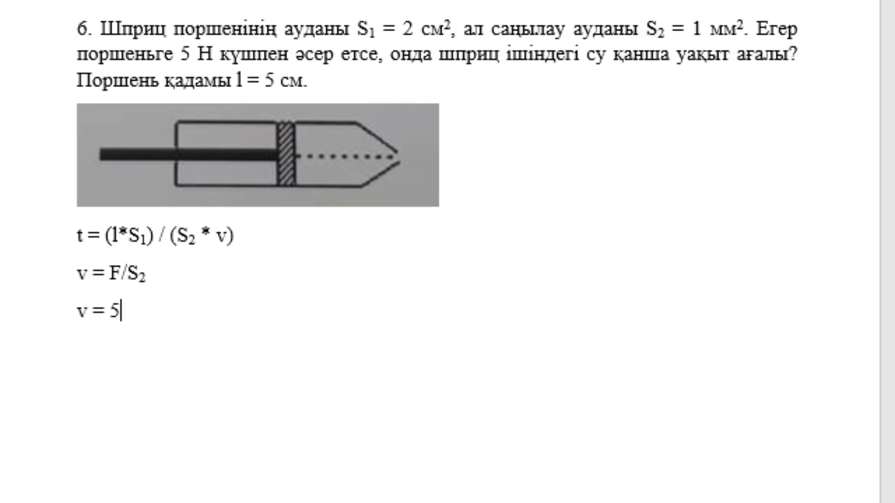
{"action": "type", "text": "H /"}
{"action": "type", "text": " ("}
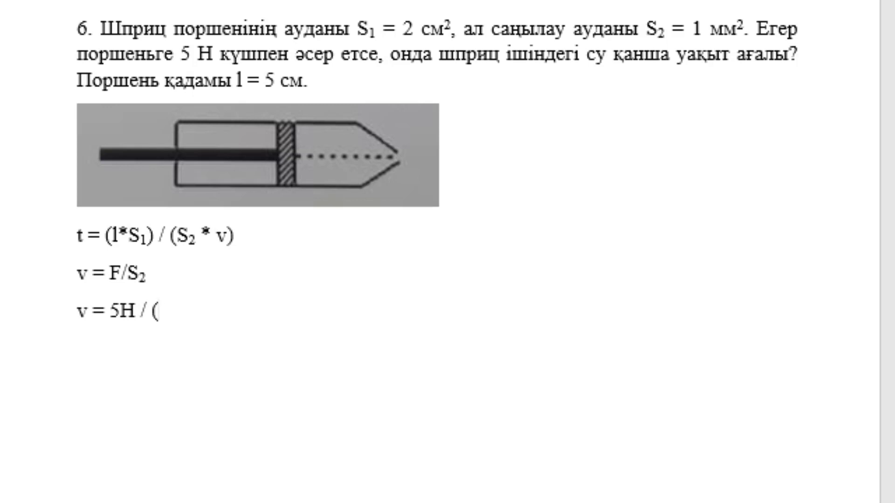
{"action": "type", "text": "1 "}
{"action": "type", "text": "мм"}
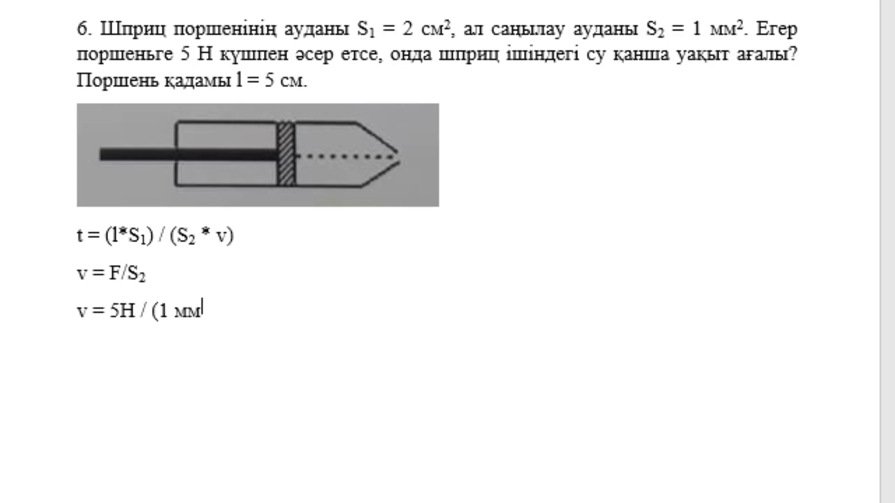
{"action": "type", "text": "2 "}
{"action": "type", "text": "* 1"}
{"action": "type", "text": "0"}
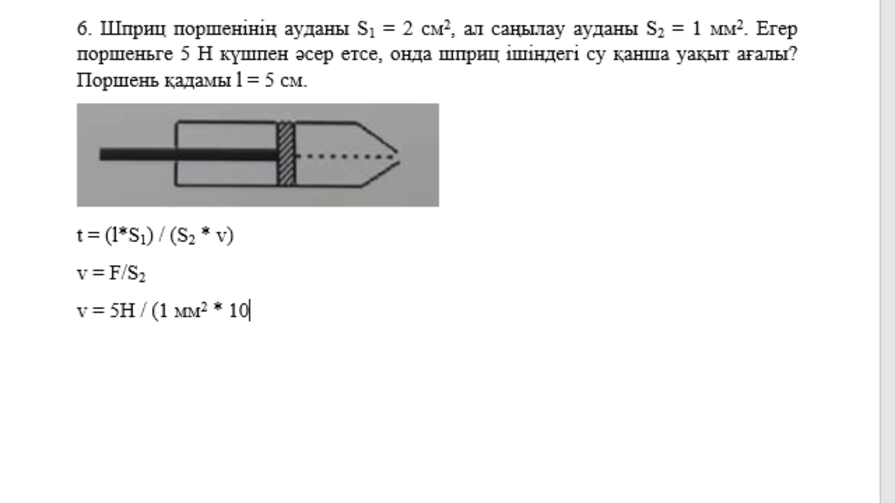
{"action": "type", "text": "-6"}
{"action": "type", "text": " мм"}
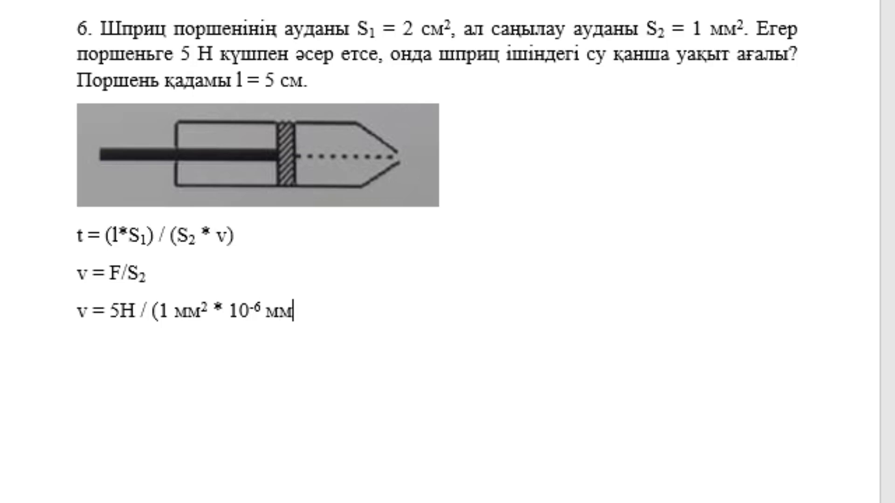
{"action": "type", "text": "2"}
{"action": "type", "text": ") = "}
{"action": "type", "text": "5 * "}
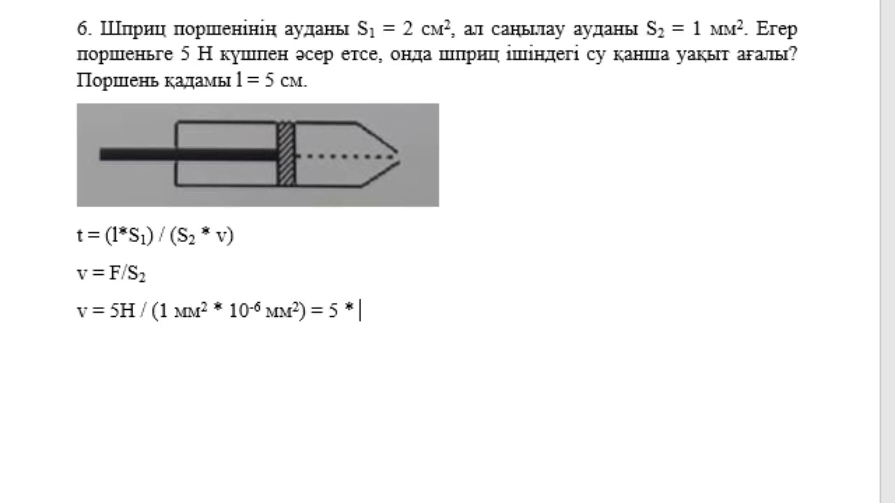
{"action": "type", "text": "1-"}
Finish the velocity line as = 5 * 10⁶ м/с and start a new line below it
{"action": "key", "text": "BackSpace"}
{"action": "type", "text": "0"}
{"action": "type", "text": "6"}
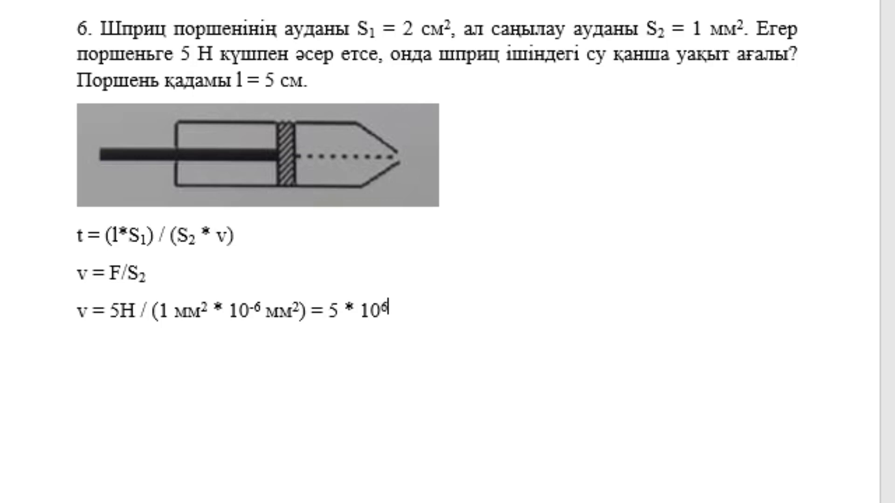
{"action": "type", "text": " м"}
{"action": "type", "text": "/"}
{"action": "type", "text": "с"}
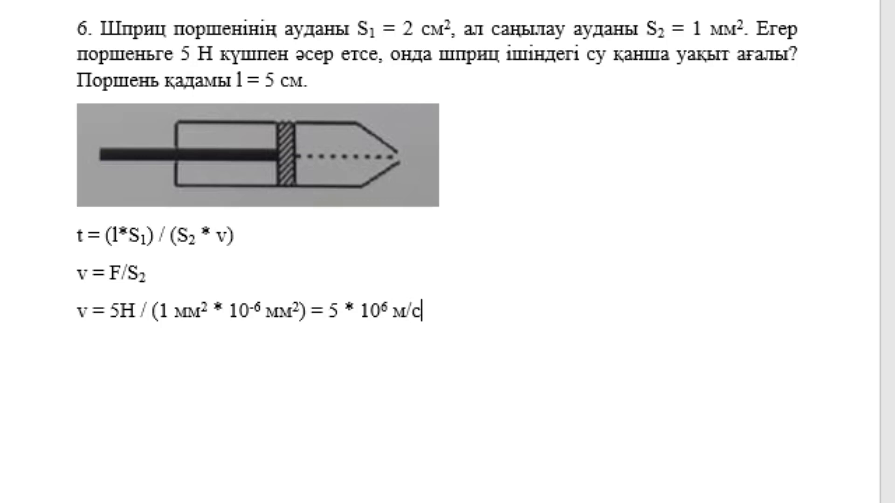
{"action": "key", "text": "Return"}
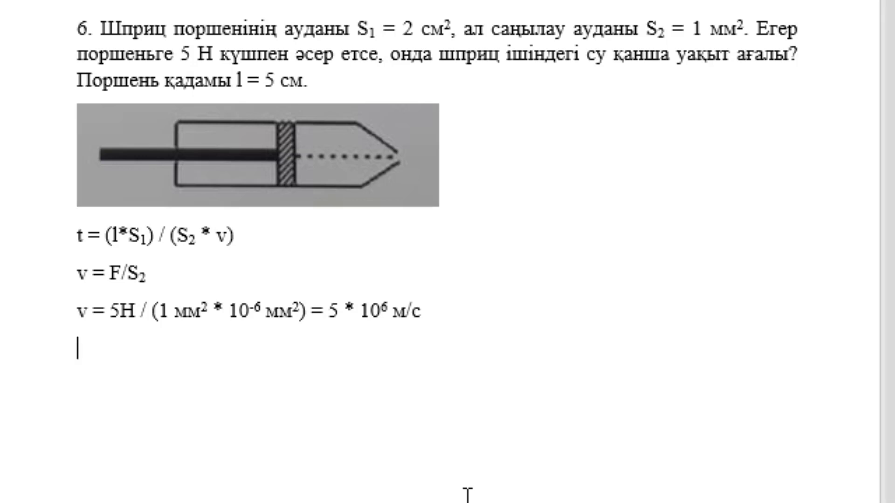
Type the time line t = (5 см * 2 см²) / (1 мм² * 5 * 10⁶ м/с) = 2 * 10
{"action": "type", "text": "е"}
{"action": "key", "text": "BackSpace"}
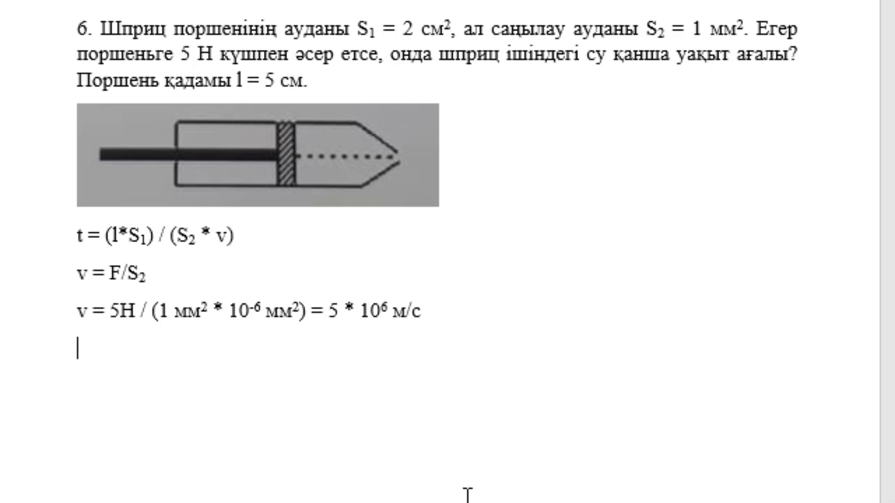
{"action": "type", "text": "t "}
{"action": "type", "text": "= ("}
{"action": "type", "text": "5 "}
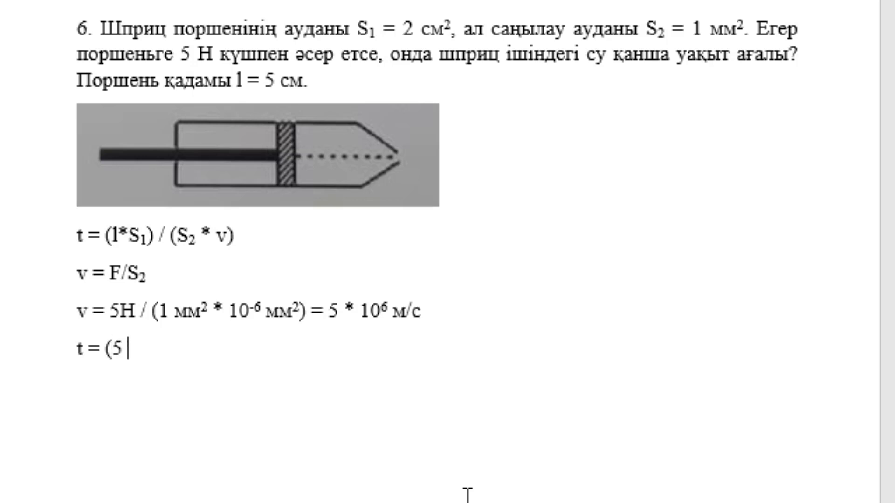
{"action": "type", "text": "см * "}
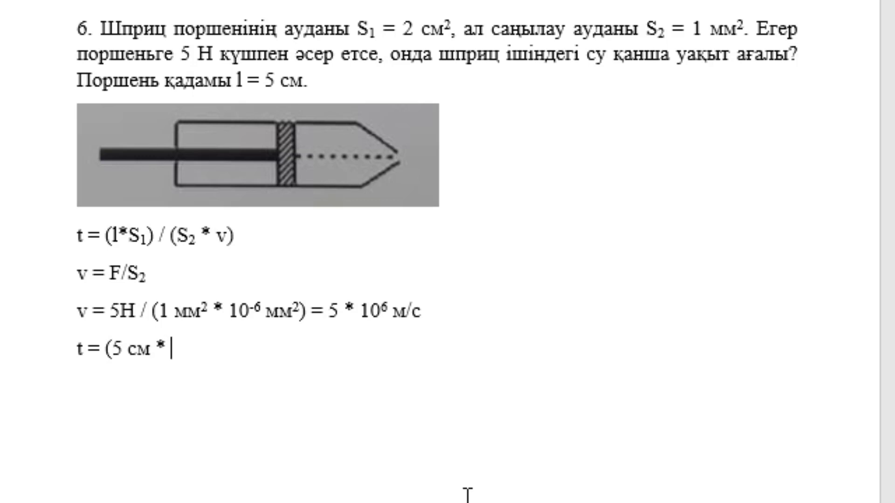
{"action": "type", "text": "2 см"}
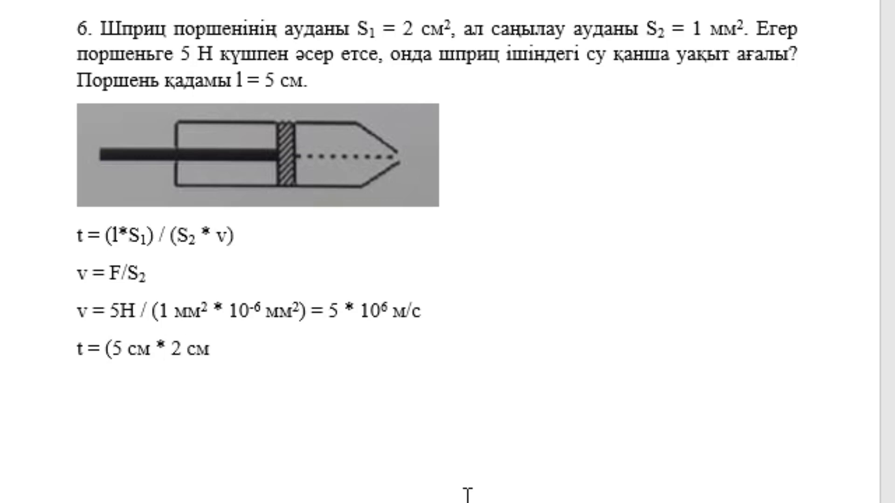
{"action": "type", "text": "2"}
{"action": "type", "text": ") "}
{"action": "type", "text": "."}
{"action": "key", "text": "BackSpace"}
{"action": "type", "text": "/"}
{"action": "type", "text": " (1 "}
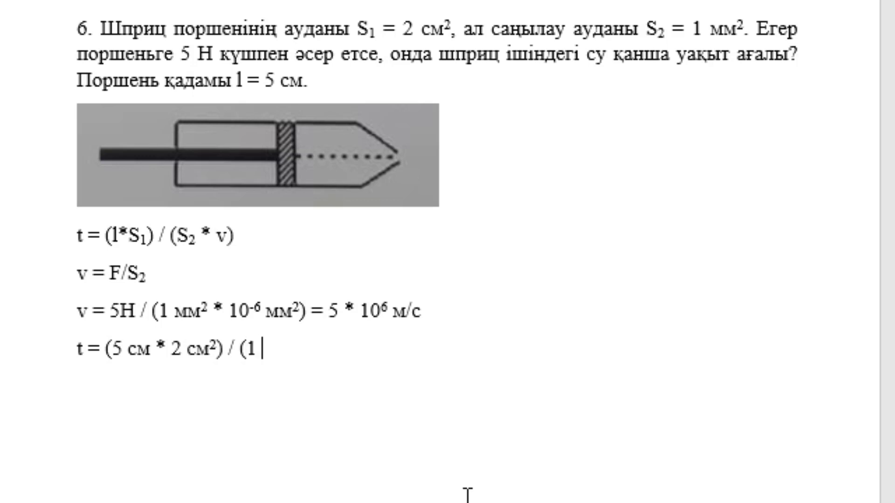
{"action": "type", "text": "мм2"}
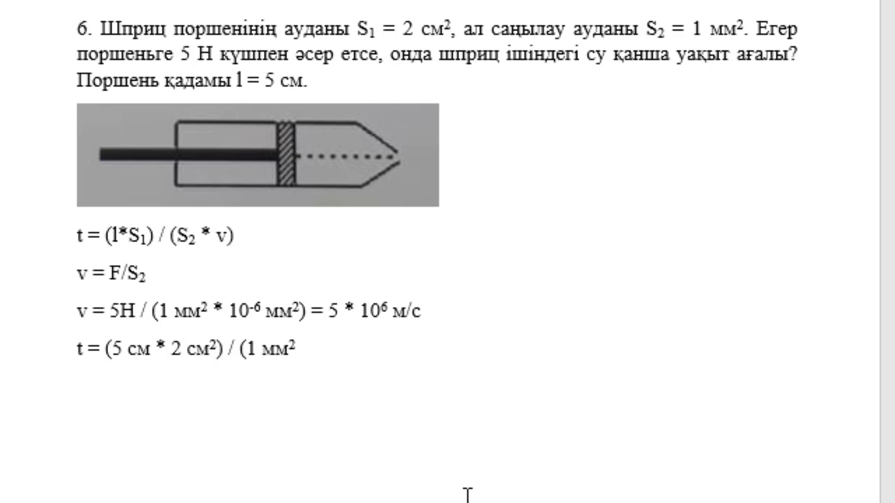
{"action": "type", "text": " * 5 "}
{"action": "type", "text": "* "}
{"action": "type", "text": "10"}
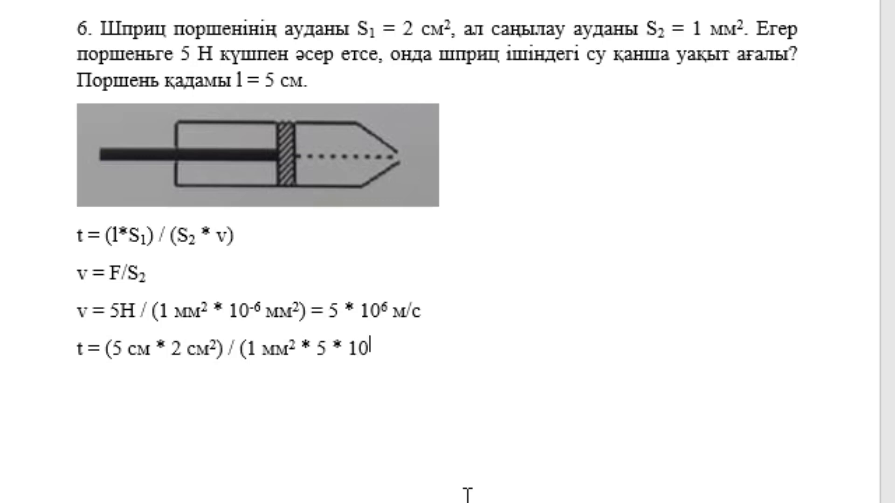
{"action": "type", "text": "6"}
{"action": "type", "text": " м/с"}
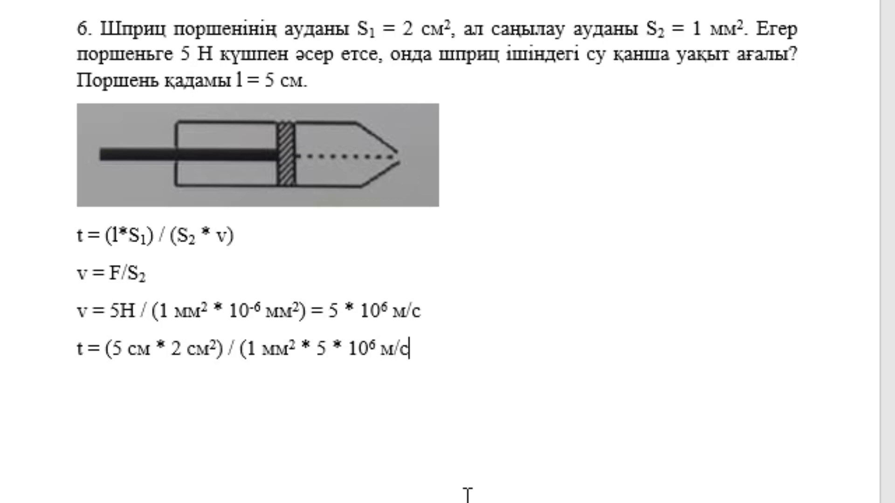
{"action": "type", "text": ")"}
{"action": "type", "text": " = 2 "}
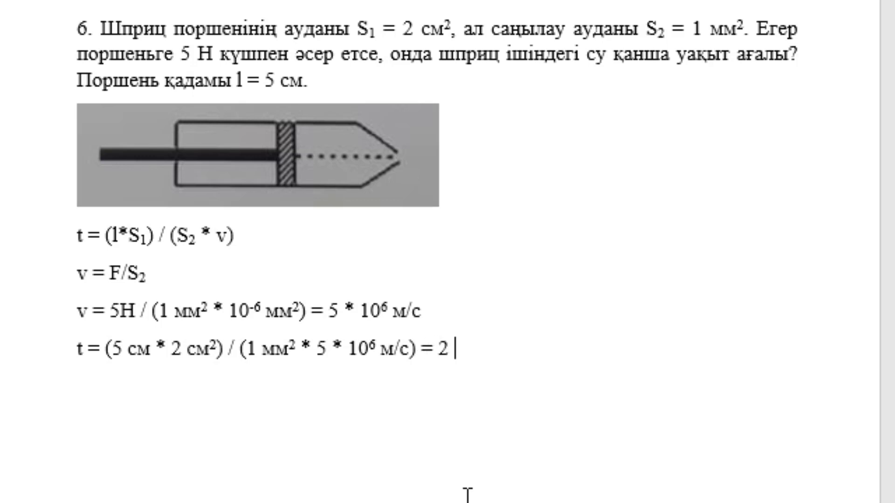
{"action": "type", "text": "* 1"}
{"action": "type", "text": "0"}
Add superscript exponent 5 and finish the line with = 200 000 с
{"action": "key", "text": "ctrl+shift+equal"}
{"action": "type", "text": "5"}
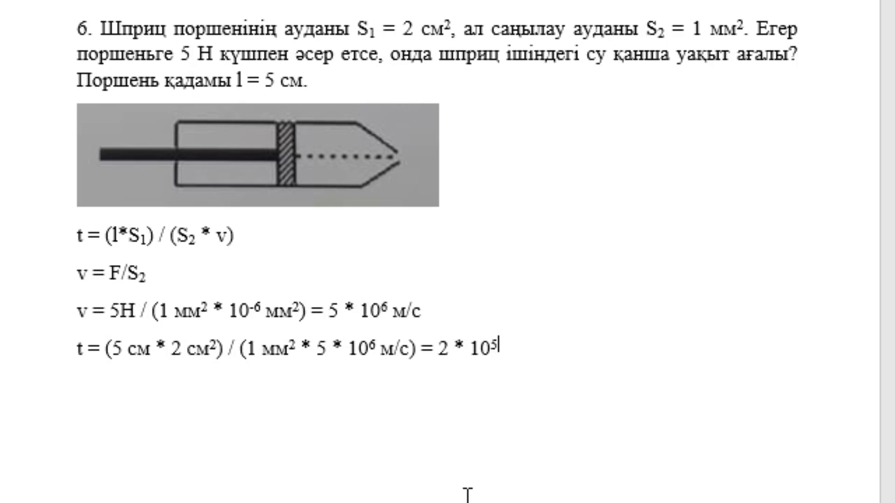
{"action": "key", "text": "ctrl+shift+equal"}
{"action": "type", "text": "c "}
{"action": "type", "text": "= 200"}
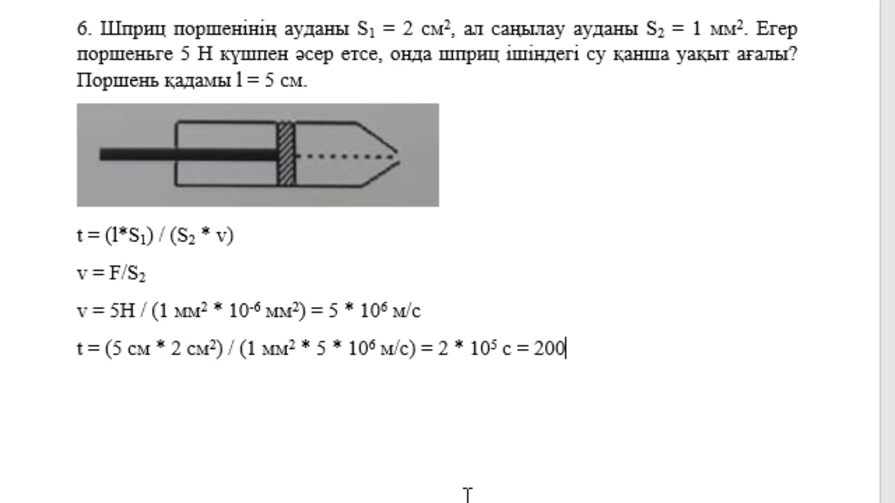
{"action": "type", "text": " 000 c"}
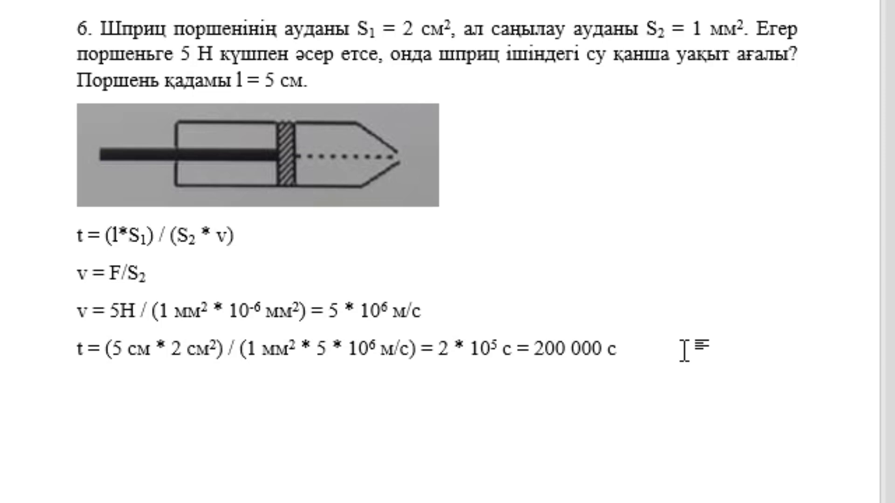
{"action": "scroll", "coordinate": [684, 350], "scroll_direction": "up", "scroll_amount": 1}
{"action": "scroll", "coordinate": [684, 350], "scroll_direction": "up", "scroll_amount": 1}
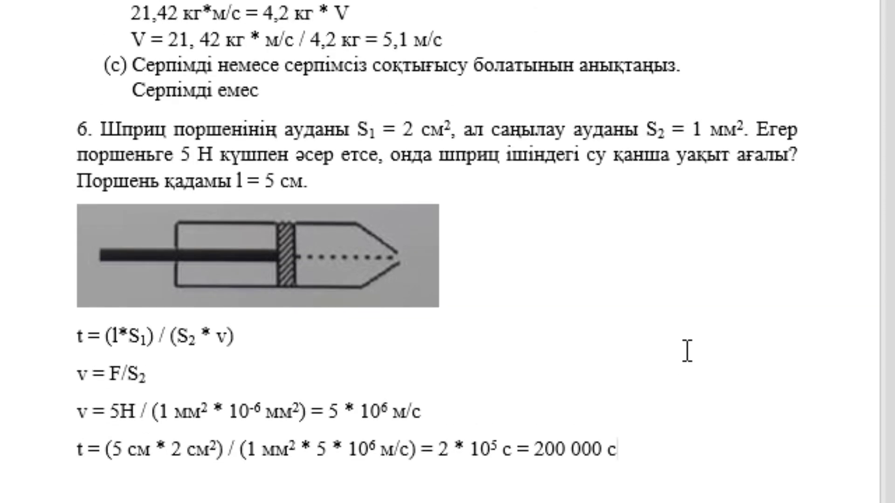